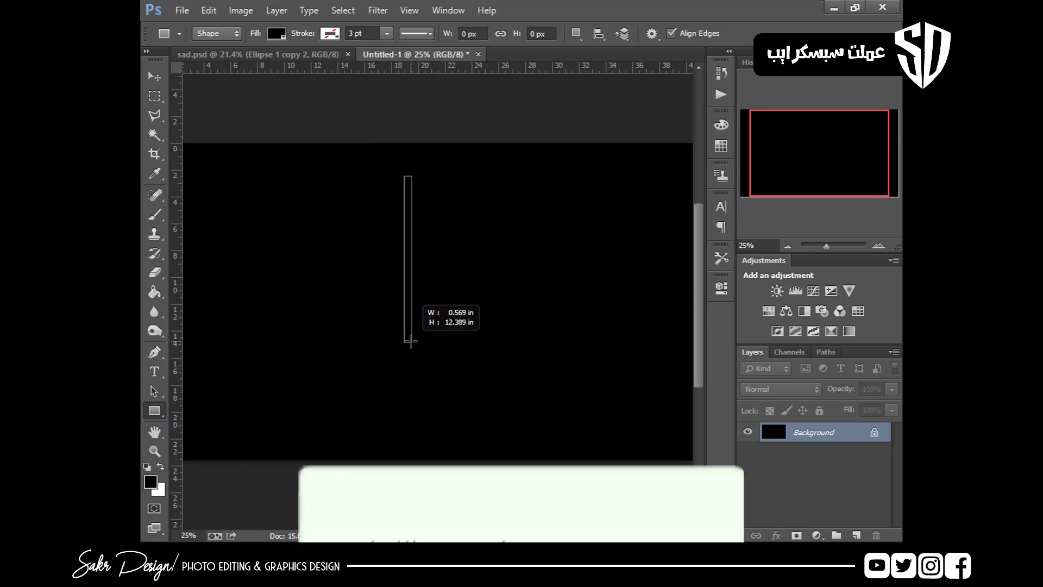
Move the tall, narrow rectangle nearer the canvas centre and apply a white Color Overlay to it
key("v")
left_click(406, 322)
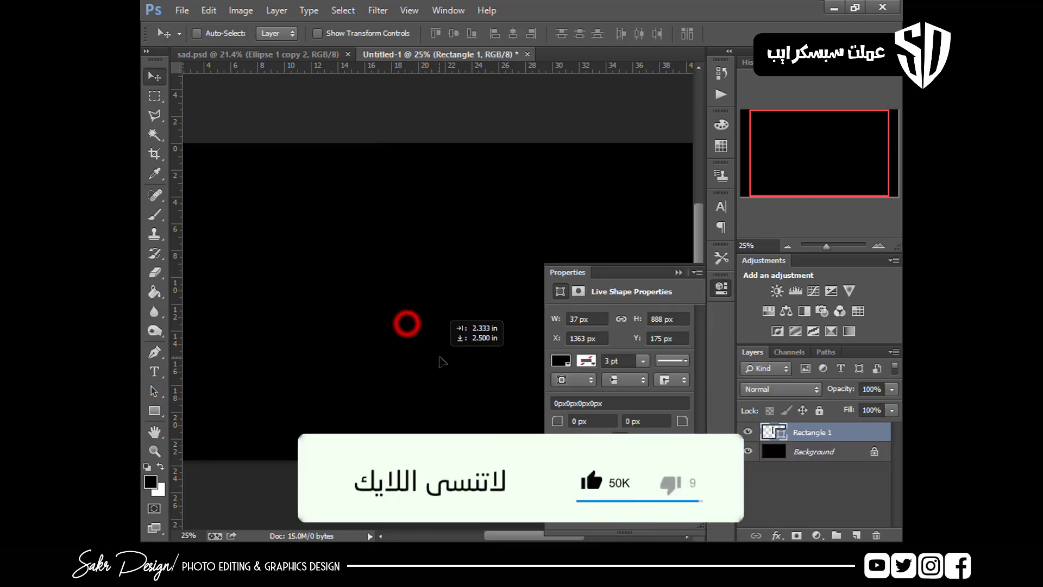
left_click(679, 272)
left_click(777, 535)
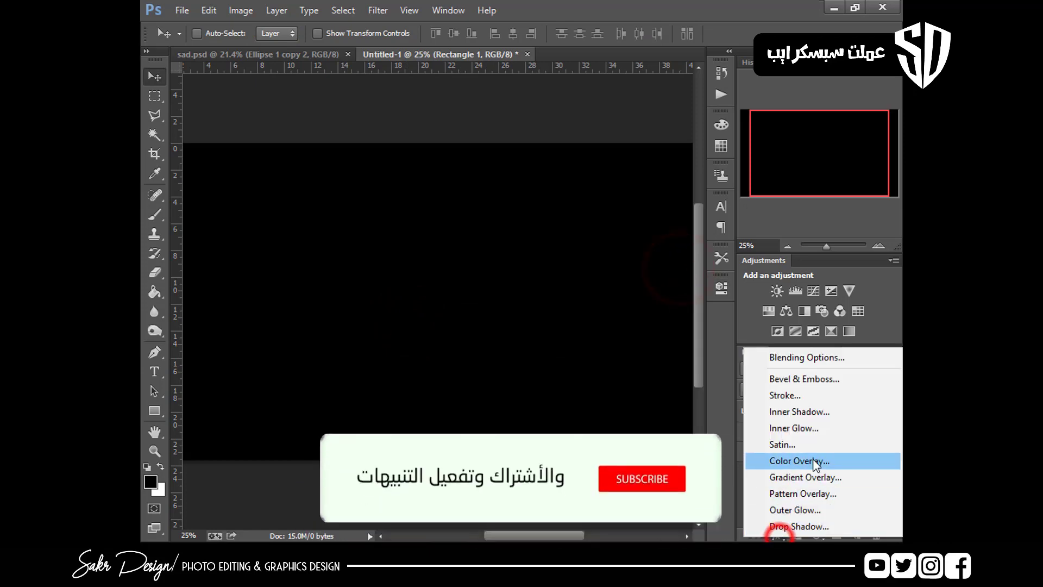
left_click(798, 459)
left_click(853, 233)
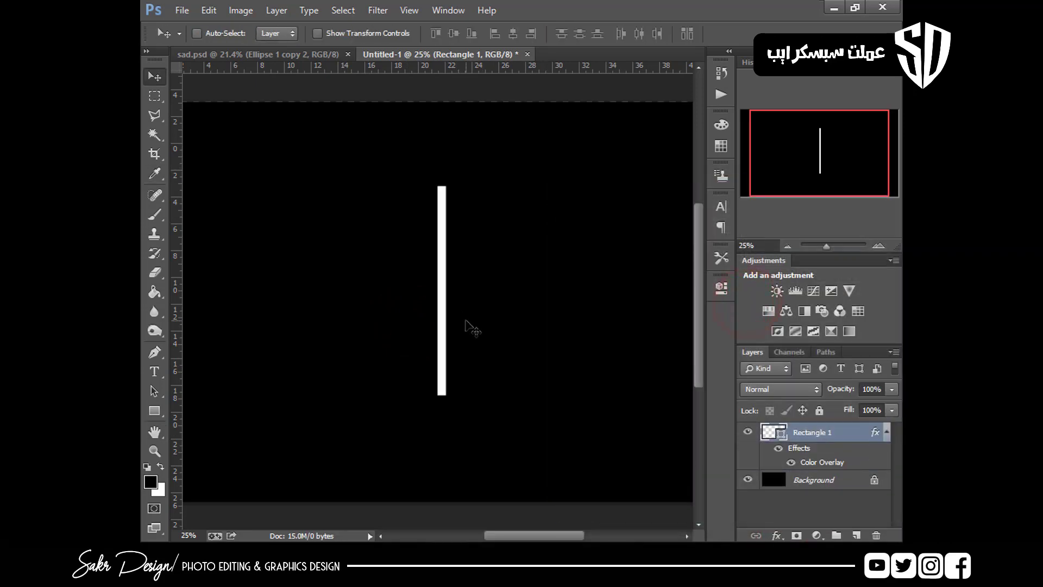
Try to draw a circle at the bar's lower end on the rectangle's own shape layer, then undo it
key("ctrl+plus")
key("ctrl+plus")
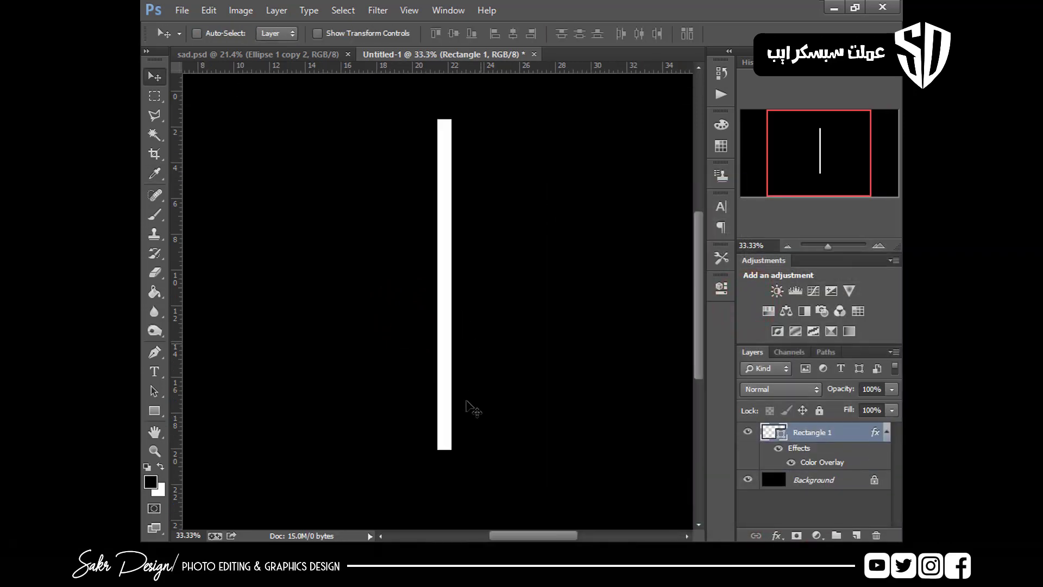
left_click_drag(451, 379, 461, 339)
left_click(156, 410)
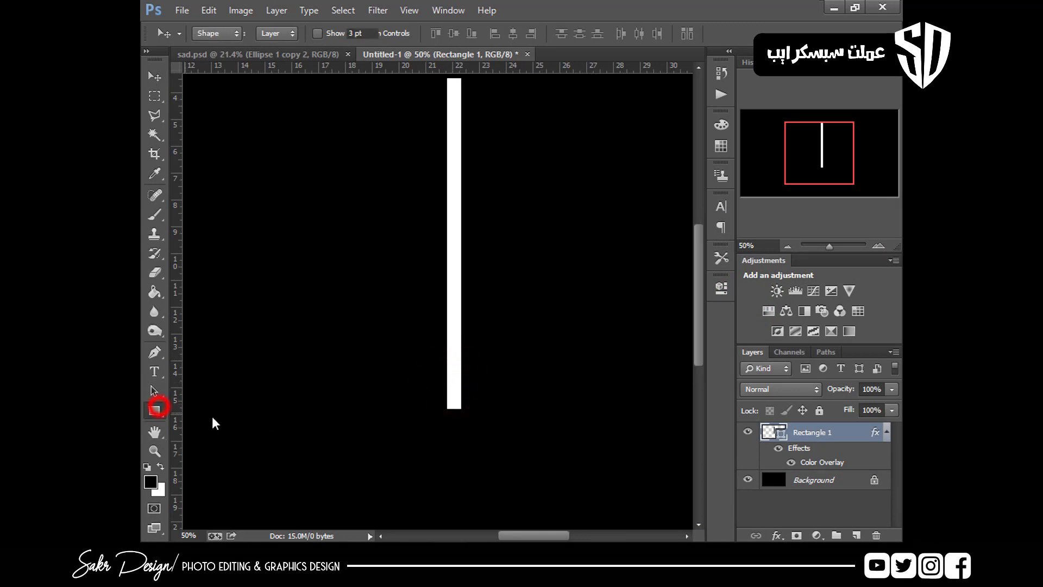
left_click(218, 438)
left_click_drag(348, 313, 467, 432)
left_click(679, 271)
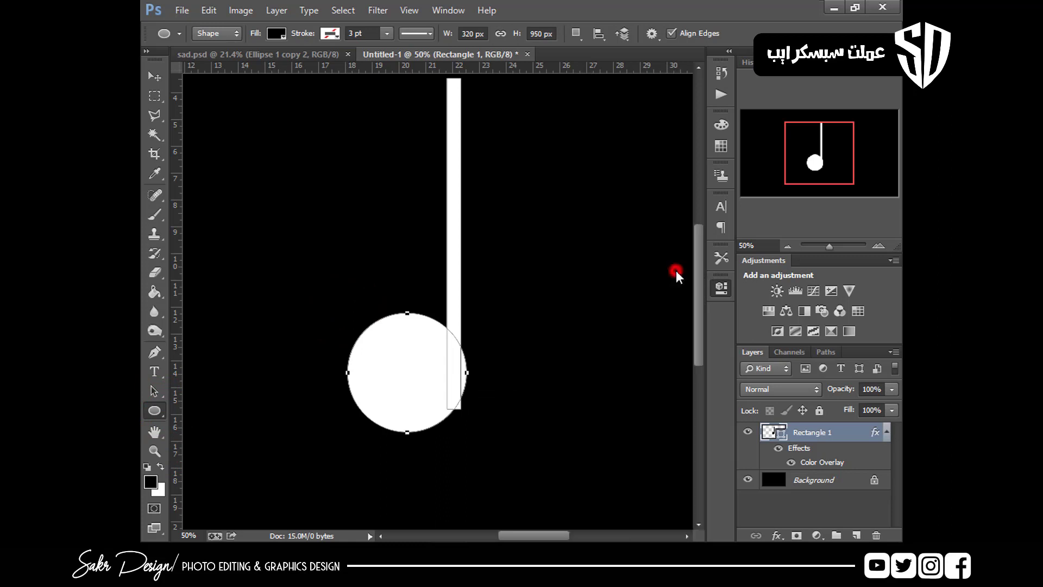
key("v")
left_click_drag(486, 298, 490, 315)
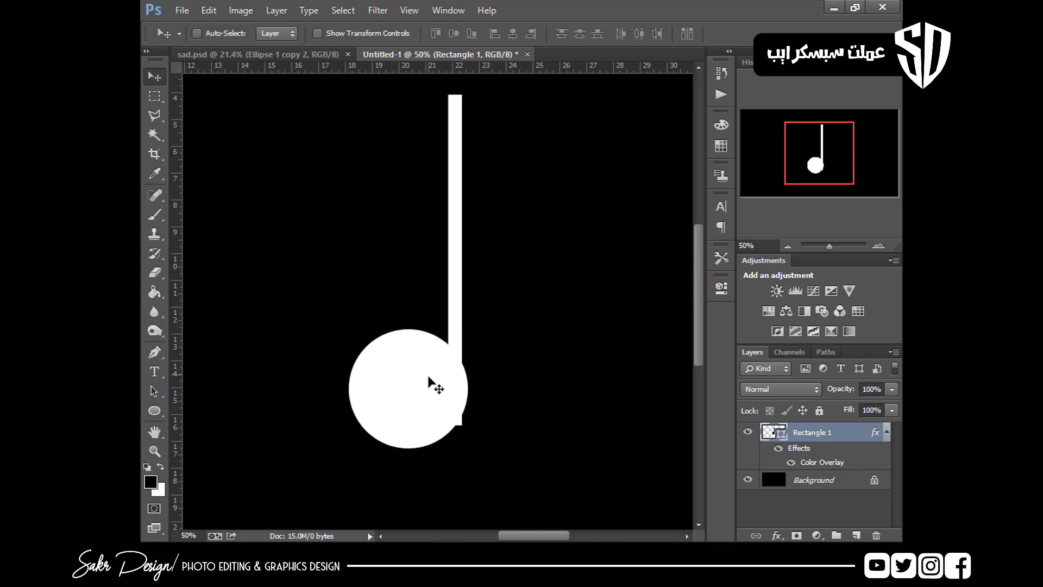
key("ctrl+alt+z")
key("ctrl+alt+z")
Create a new layer and draw a circle about 316 px in diameter near the bar's lower end
left_click(853, 535)
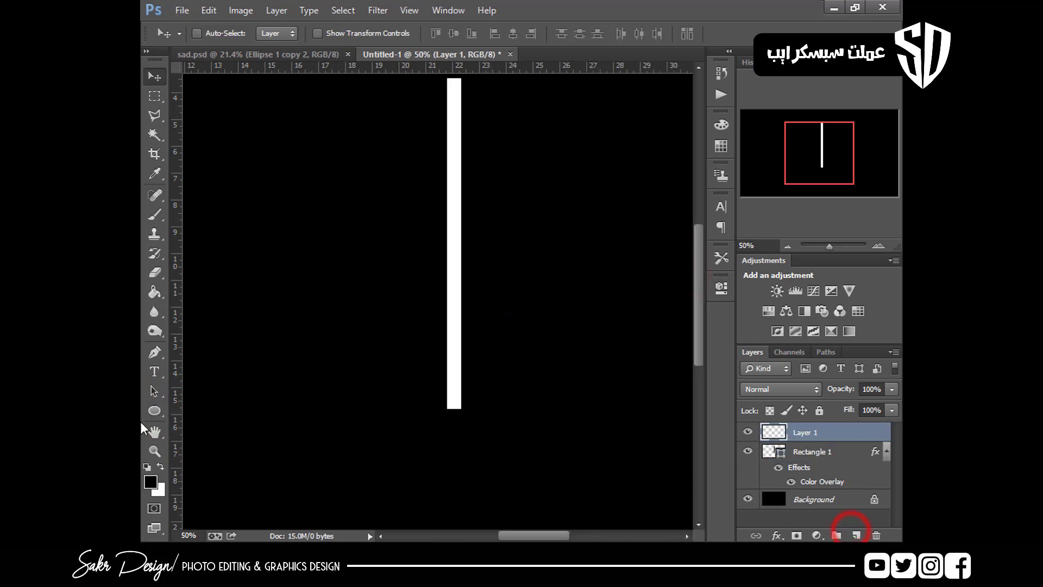
left_click(154, 411)
left_click_drag(386, 330, 502, 454)
key("c")
left_click_drag(430, 407, 395, 407)
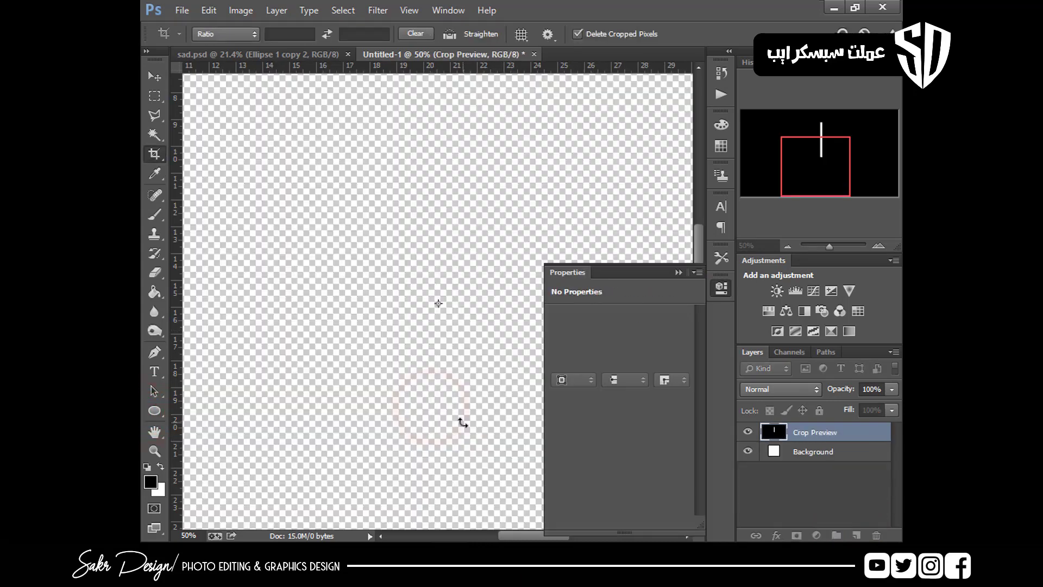
key("Escape")
Move the circle against the bar's lower end and apply a white Color Overlay to it
key("v")
left_click_drag(475, 379, 444, 376)
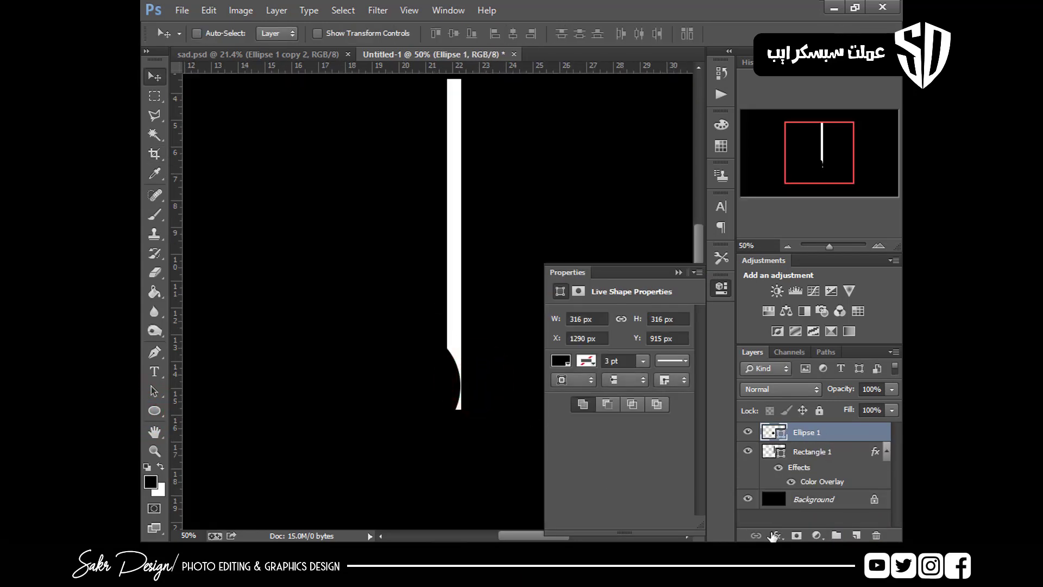
left_click(776, 535)
left_click(770, 456)
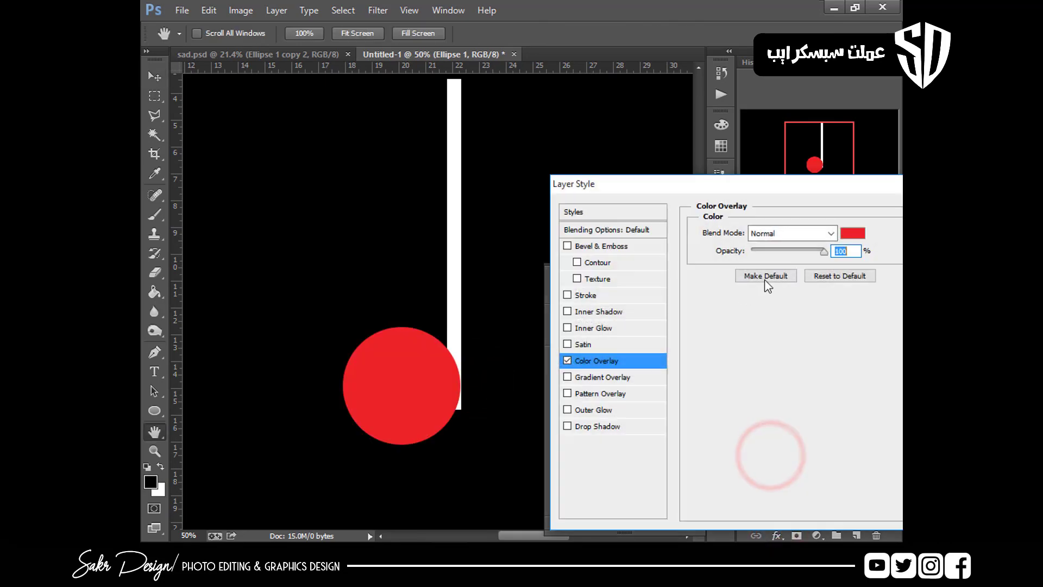
left_click(849, 233)
left_click_drag(650, 316, 534, 247)
key("Return")
key("Return")
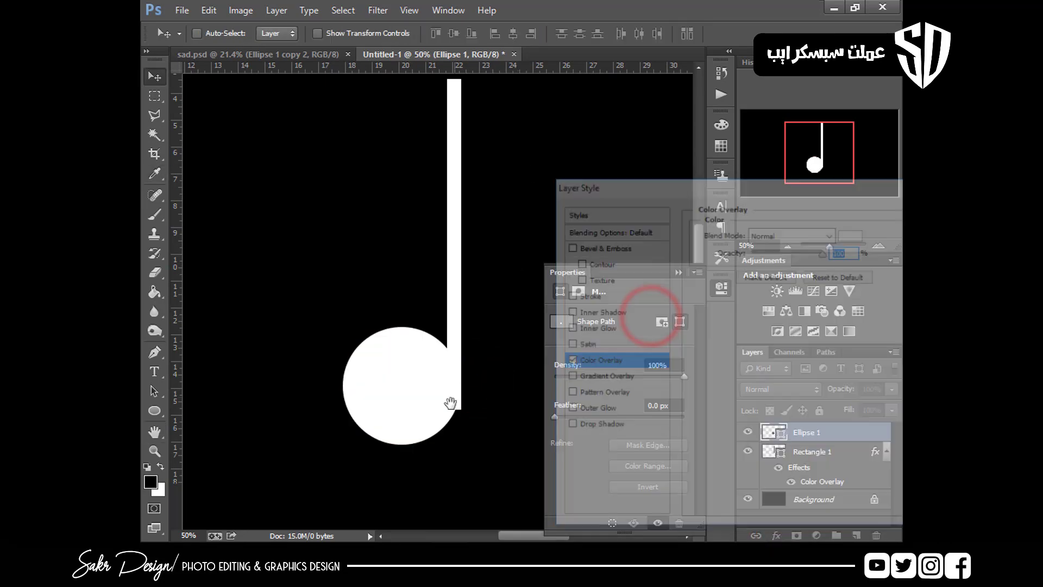
Lower the circle so its right edge joins the bar's lower end smoothly as a note head
left_click_drag(451, 404, 455, 428)
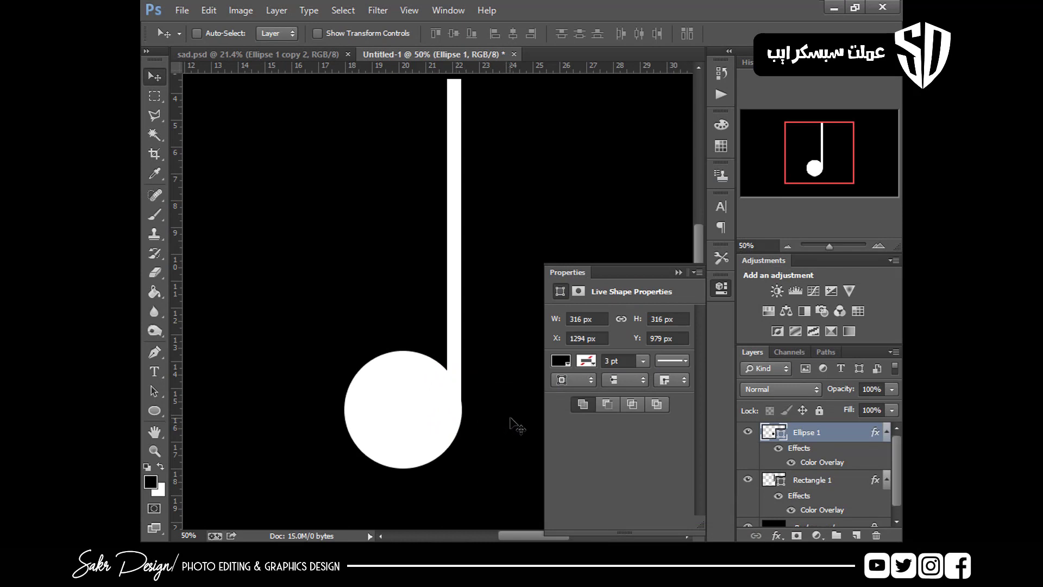
key("ctrl+minus")
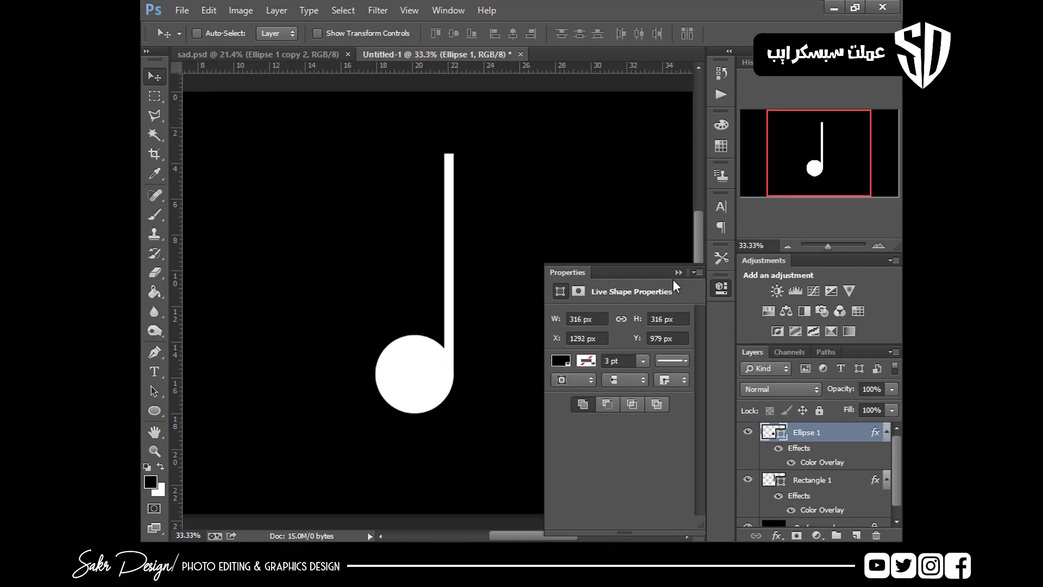
left_click(680, 275)
On a new layer, draw a Pen path from the stem's top corner curving down to the right and around the flag's tip
key("ctrl+plus")
left_click_drag(482, 182, 484, 286)
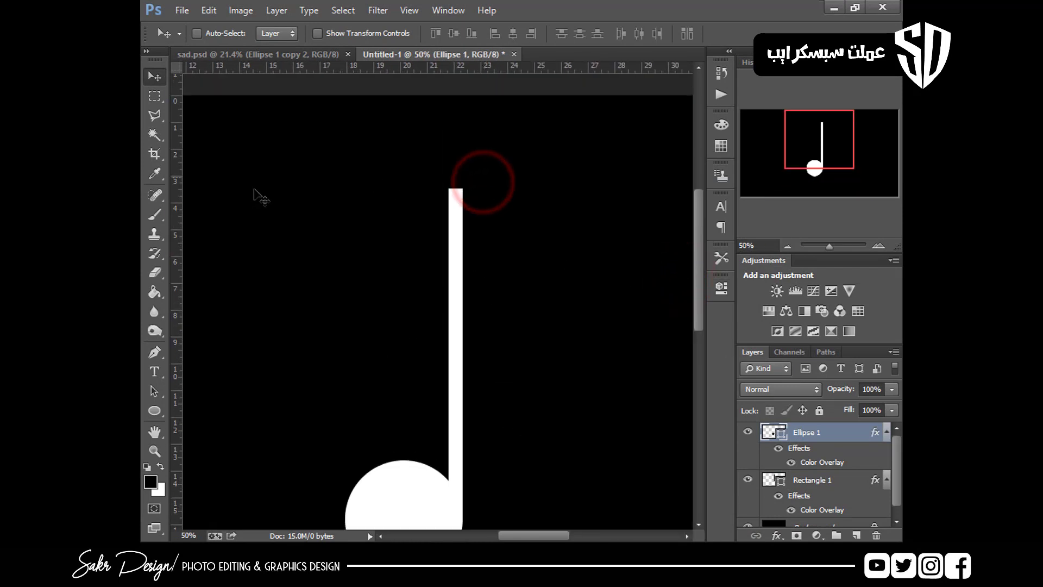
left_click(154, 352)
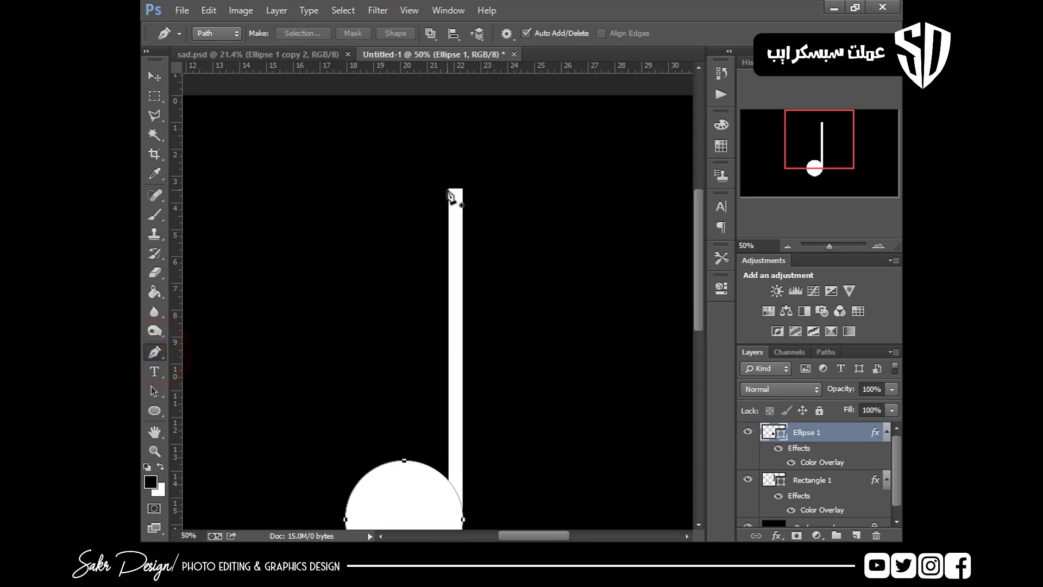
left_click(853, 535)
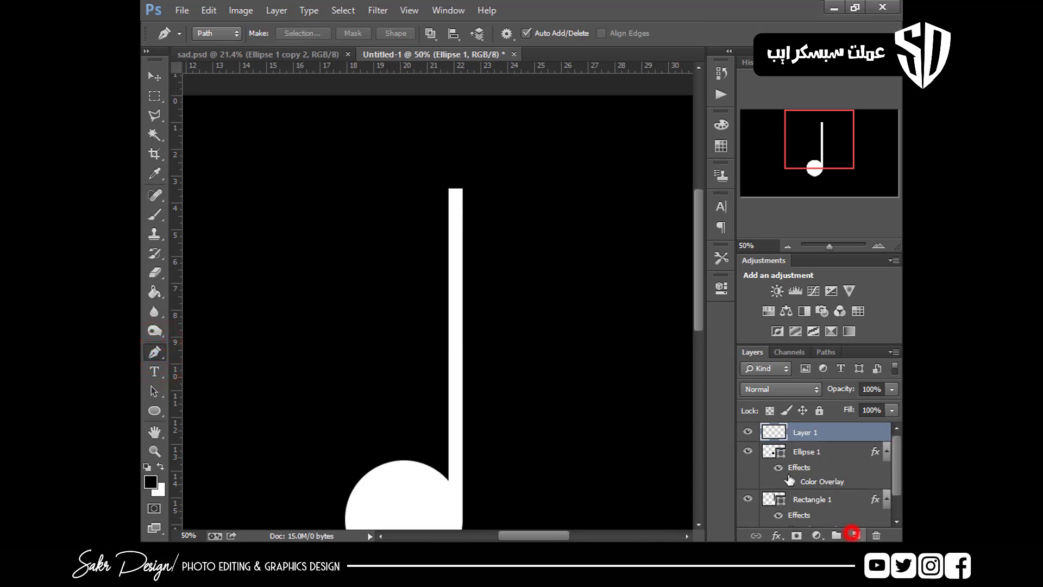
left_click(448, 189)
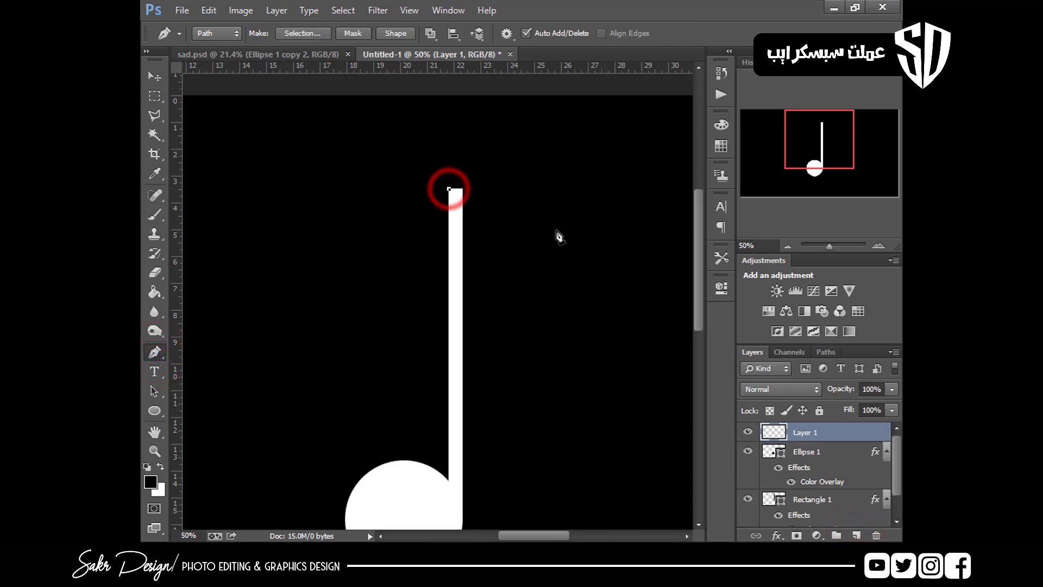
mouse_move(559, 232)
left_mouse_down()
mouse_move(648, 305)
mouse_move(620, 286)
mouse_move(679, 304)
mouse_move(522, 257)
mouse_move(566, 261)
left_mouse_up()
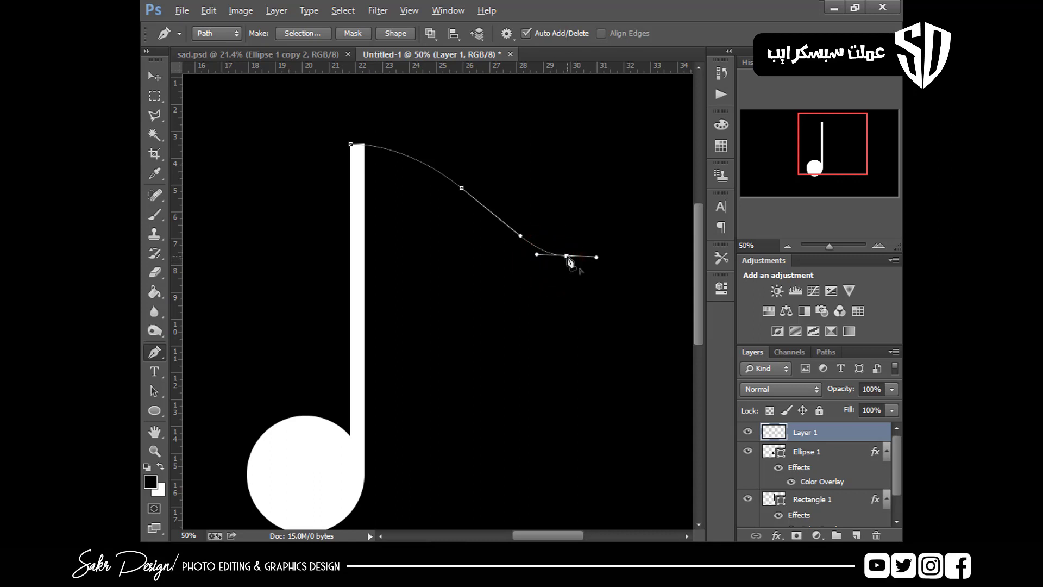
left_click_drag(511, 293, 462, 280)
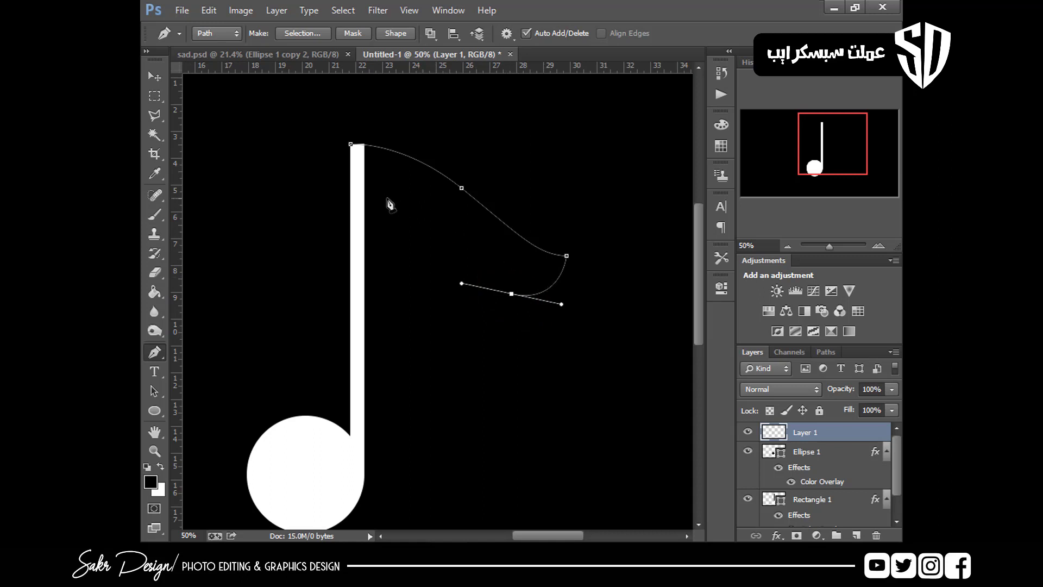
Curve the flag's lower edge back to the stem below its top and convert the path to a selection
left_click_drag(353, 181, 289, 170)
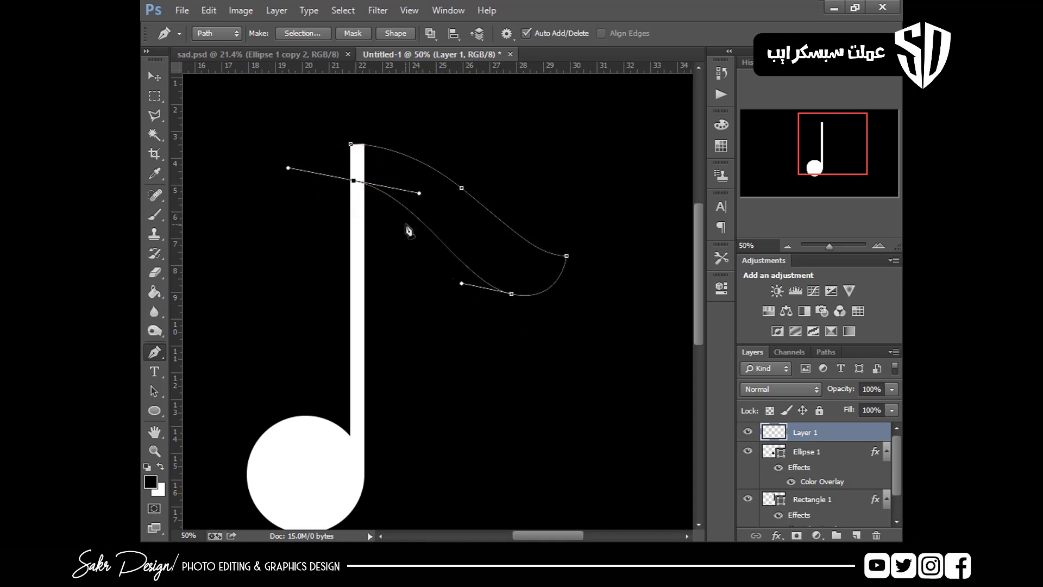
left_click_drag(429, 222, 406, 199)
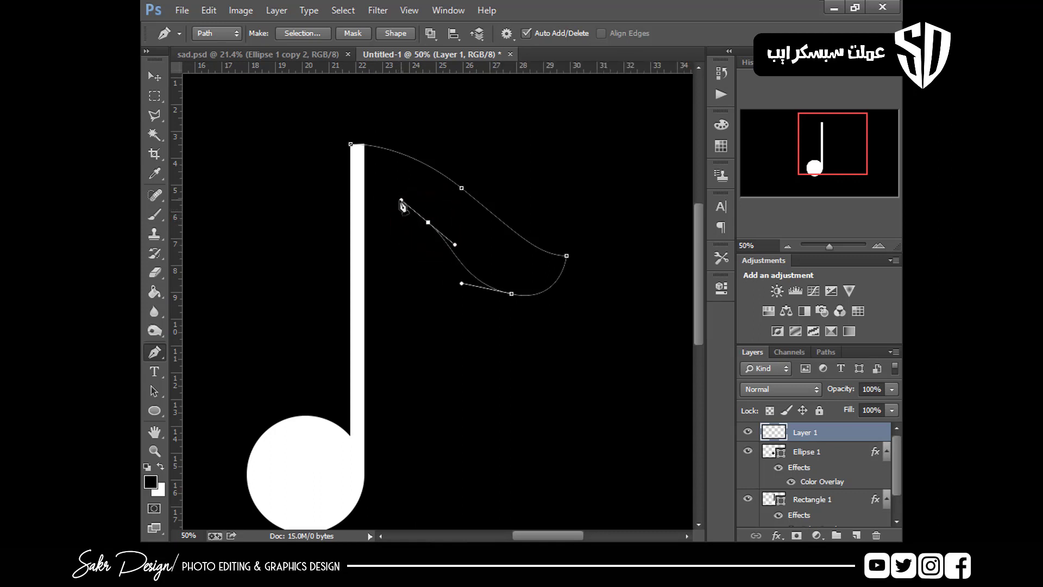
left_click_drag(352, 187, 330, 188)
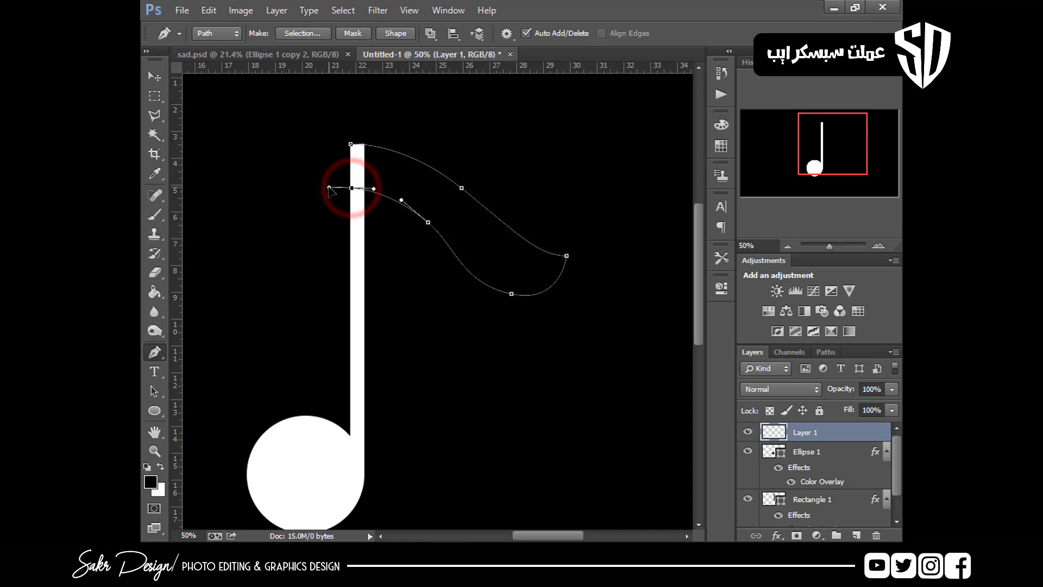
key("ctrl+Return")
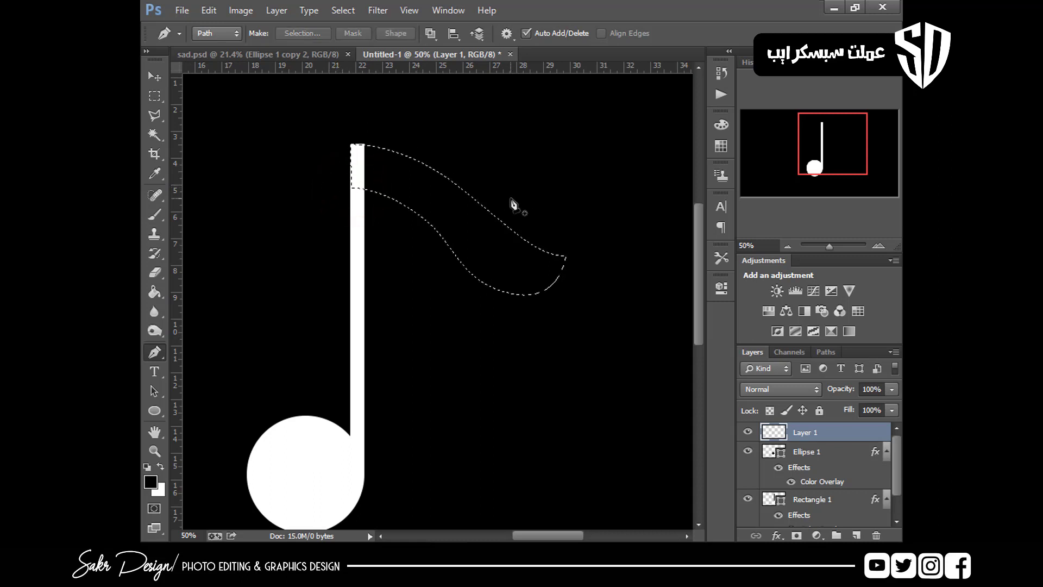
Fill the flag selection with white on Layer 1 and deselect it
key("ctrl+minus")
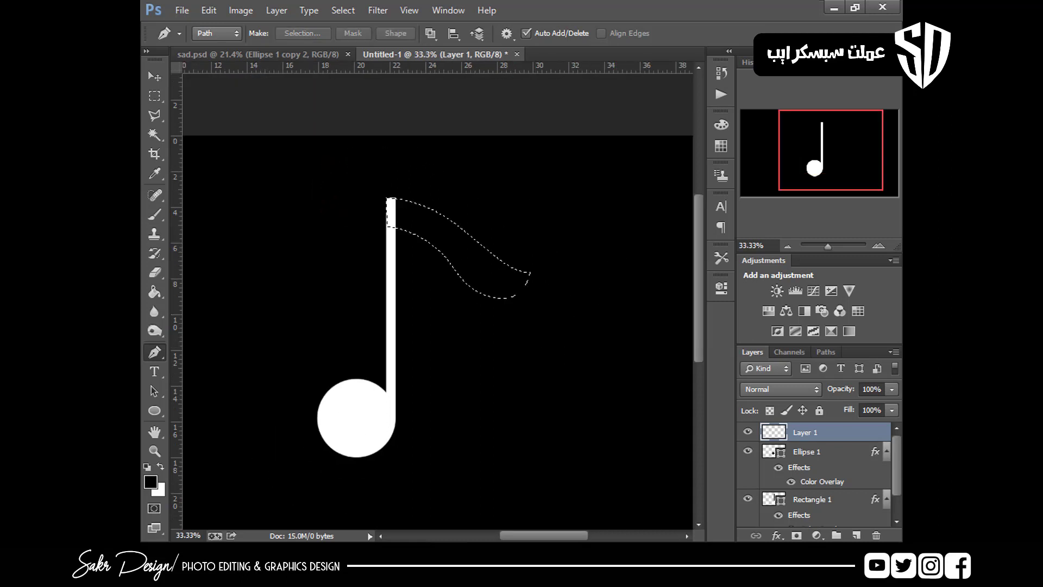
left_click(857, 536)
key("ctrl+z")
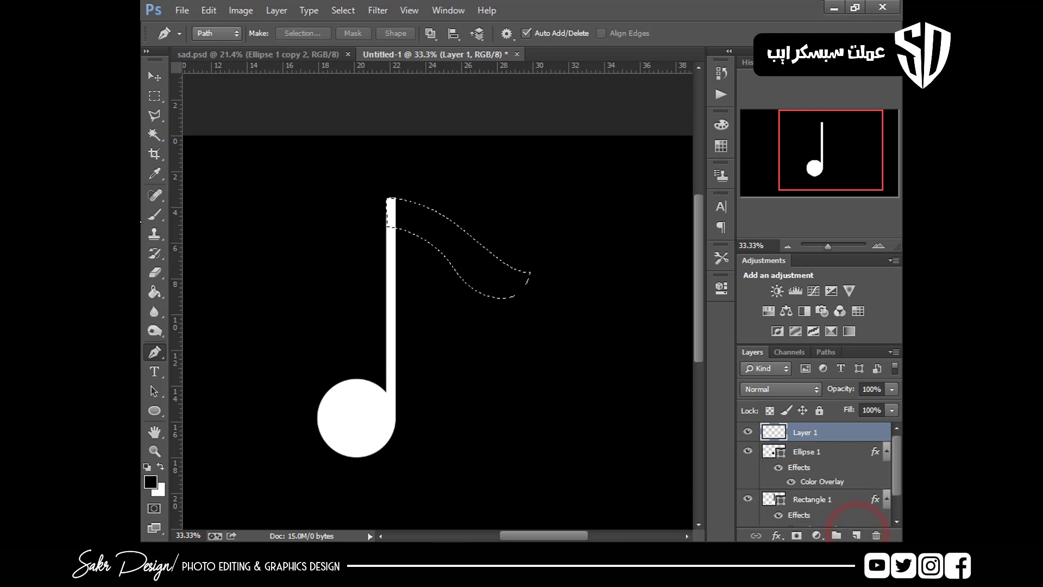
left_click(155, 292)
left_click(160, 466)
left_click(465, 246)
key("ctrl+d")
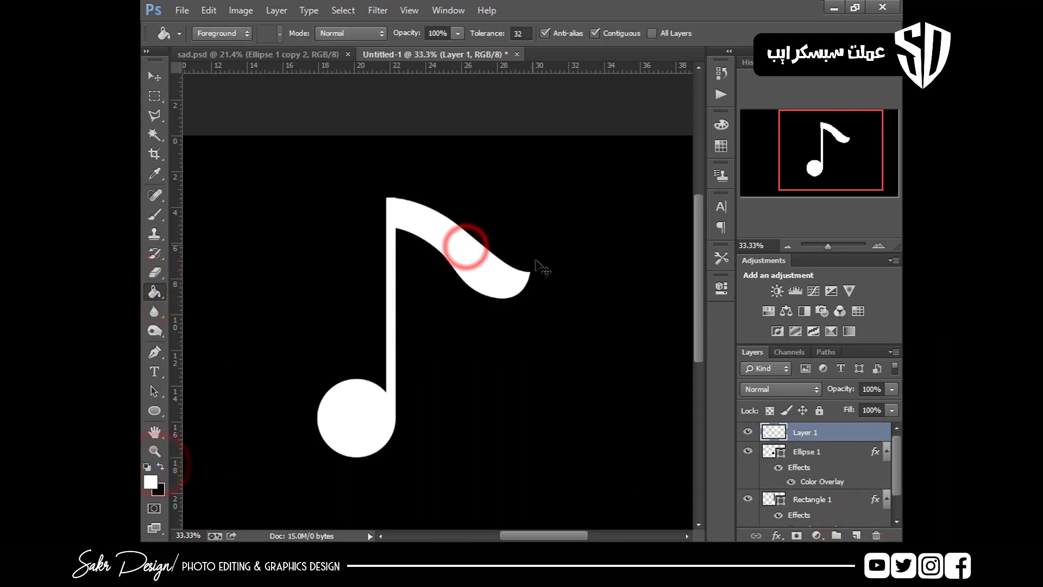
Warp the flag so its outer end bends further down and extends slightly to the right
key("ctrl+t")
right_click(535, 297)
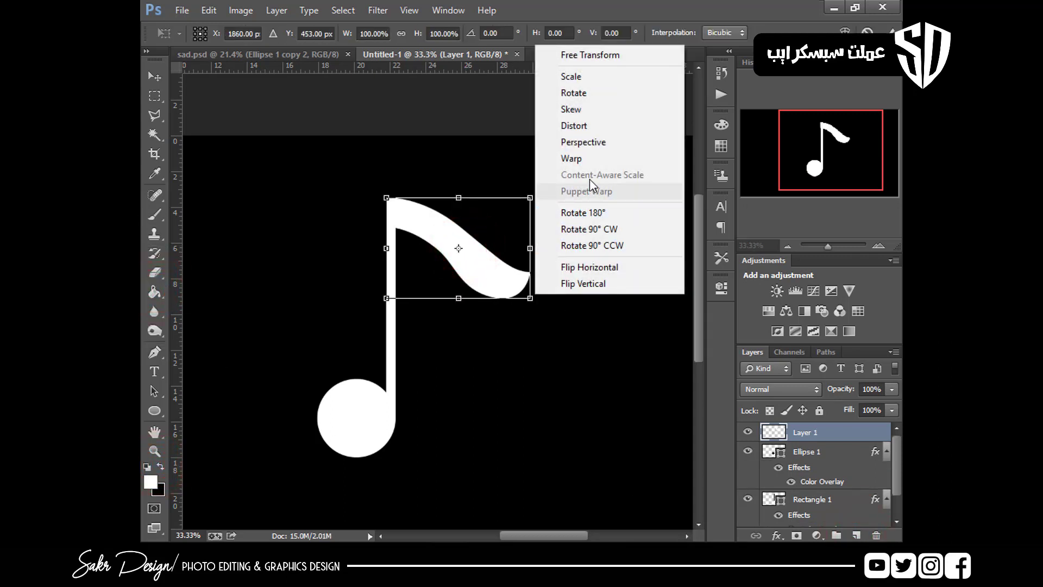
left_click(587, 159)
left_click_drag(531, 265, 521, 298)
left_click_drag(456, 264, 454, 251)
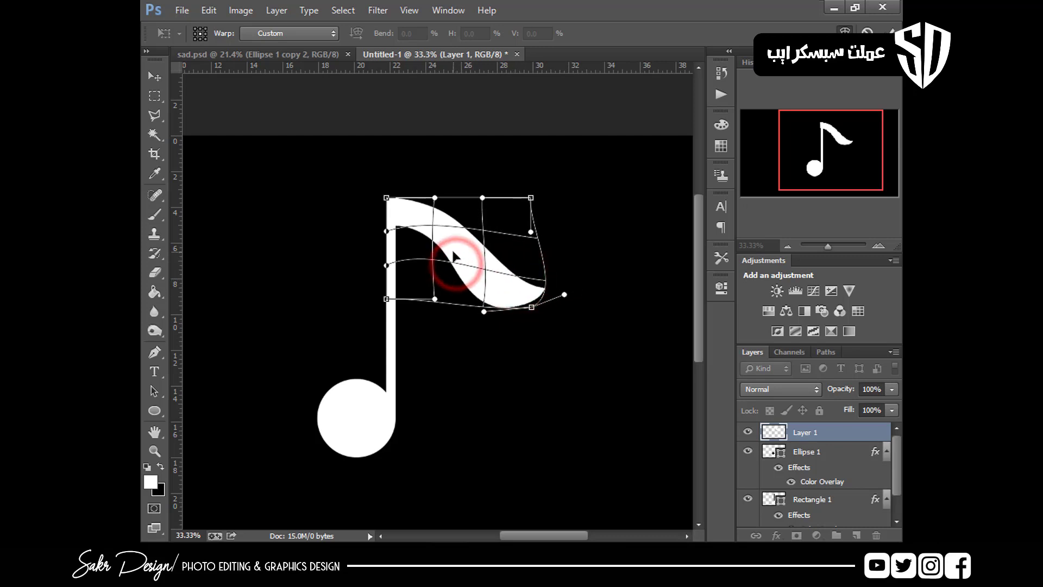
left_click_drag(484, 311, 510, 340)
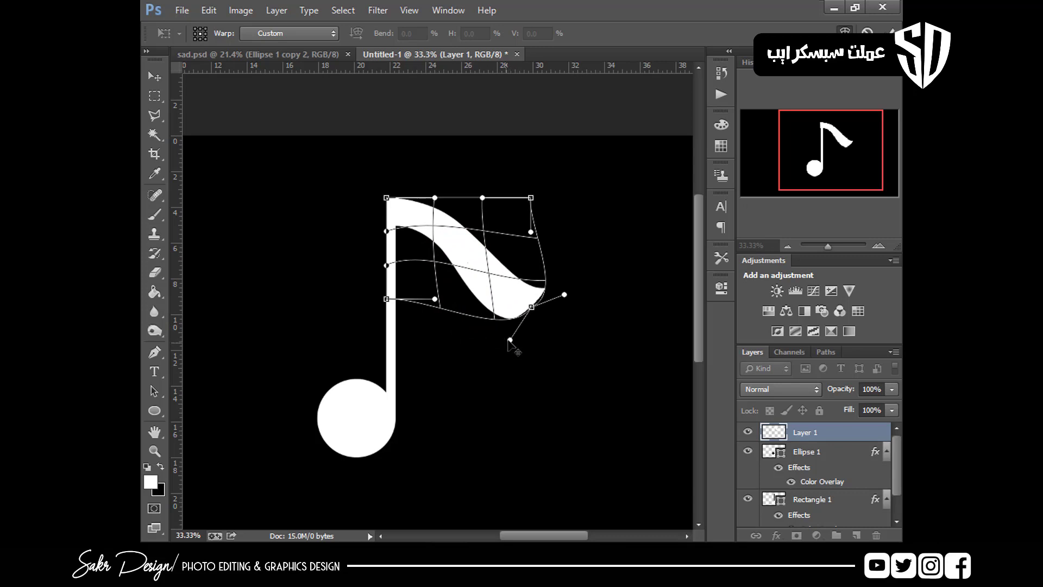
key("Return")
key("v")
key("ctrl+t")
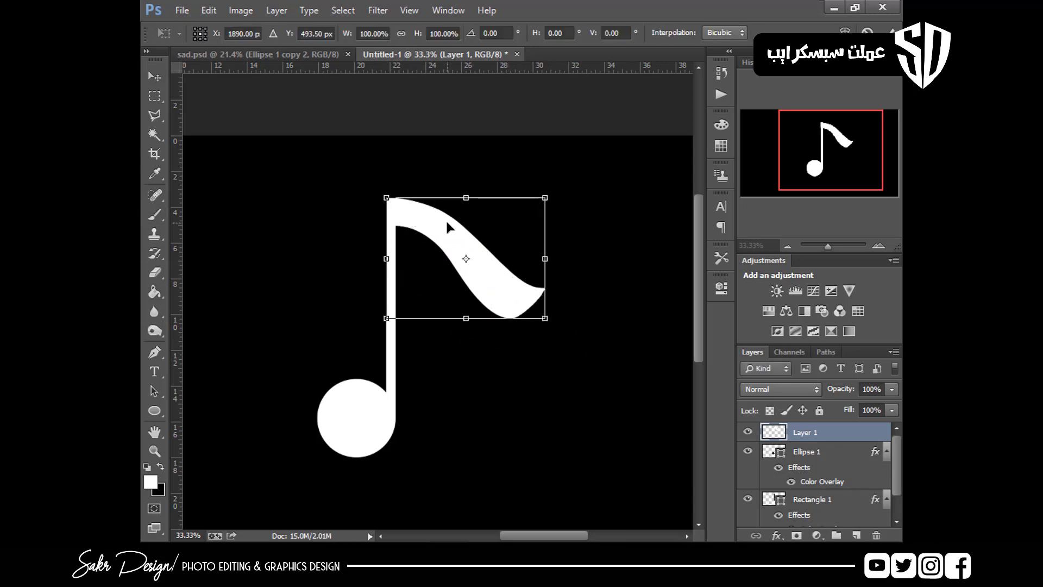
right_click(447, 227)
left_click(503, 333)
left_click_drag(400, 235, 397, 210)
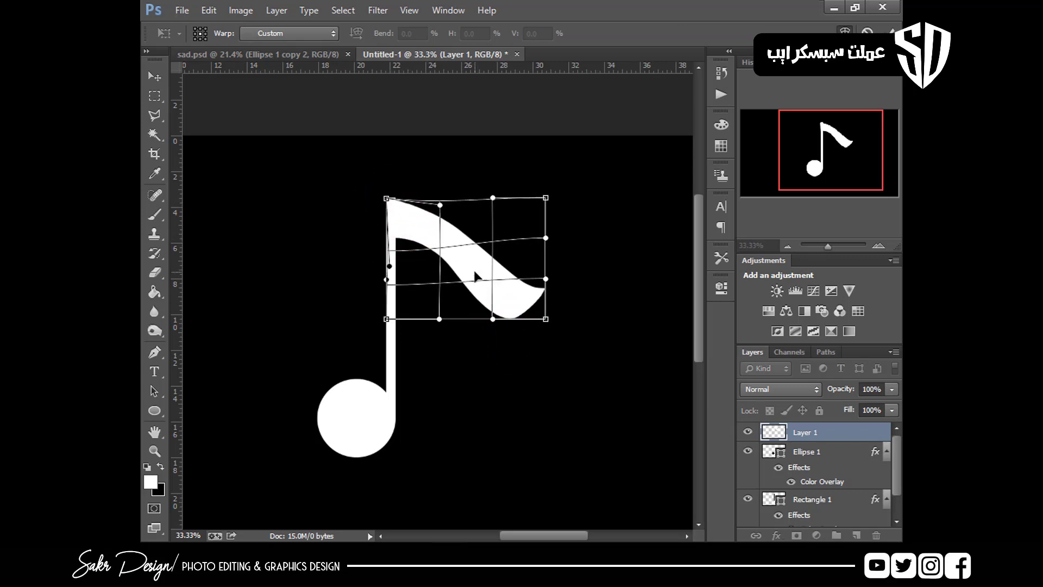
key("Return")
Reshape the flag by warping and skewing it so its outer end tapers to a sharp point on the right
key("ctrl+t")
right_click(526, 288)
left_click(559, 401)
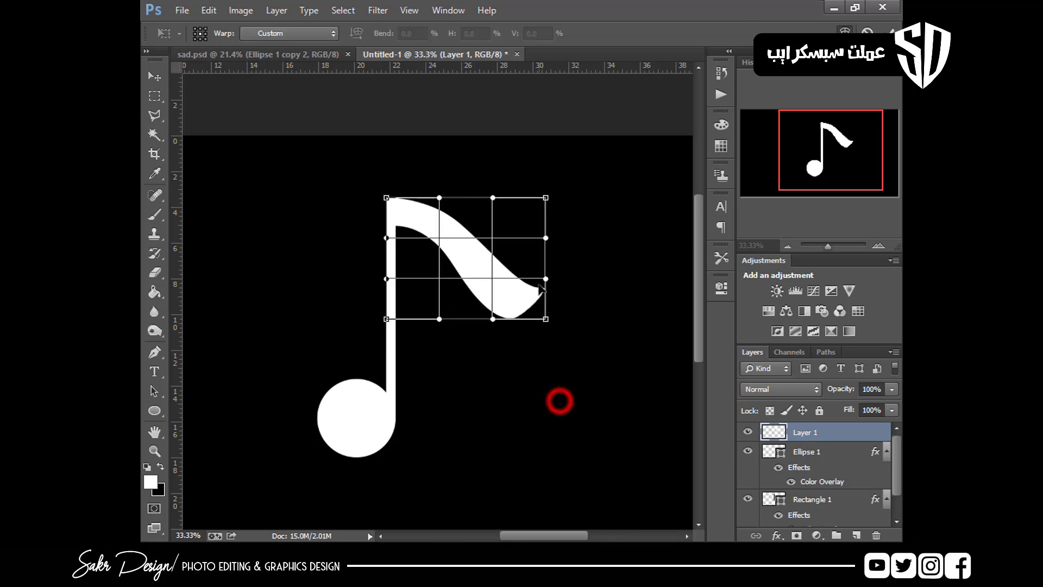
left_click_drag(545, 279, 556, 290)
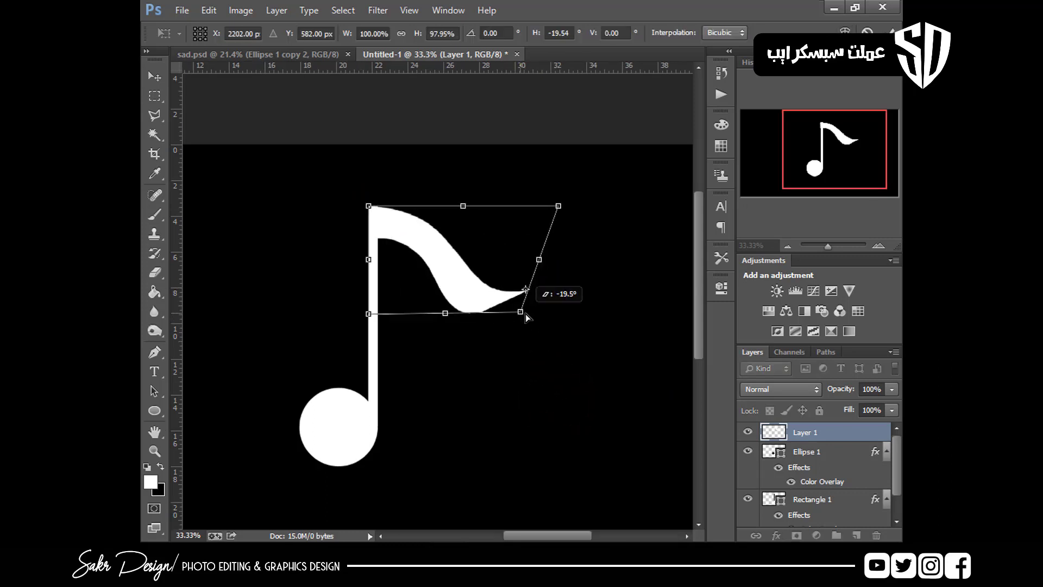
left_click_drag(525, 315, 526, 311)
key("Return")
key("ctrl+minus")
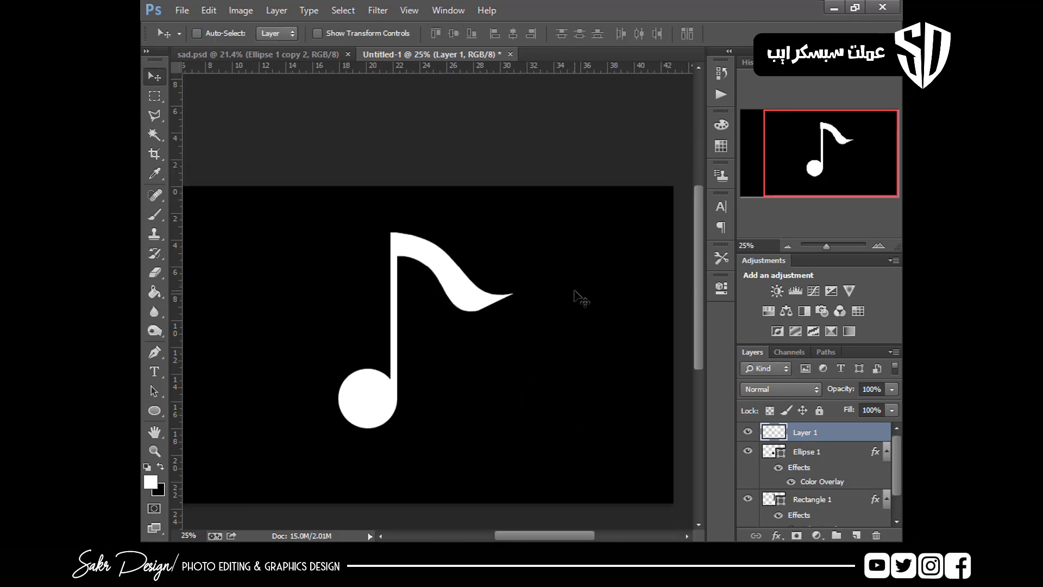
Warp the flag on Layer 1 so its pointed outer tip sits slightly lower
key("ctrl+minus")
key("ctrl+plus")
key("ctrl+plus")
key("ctrl+t")
right_click(613, 282)
left_click(647, 395)
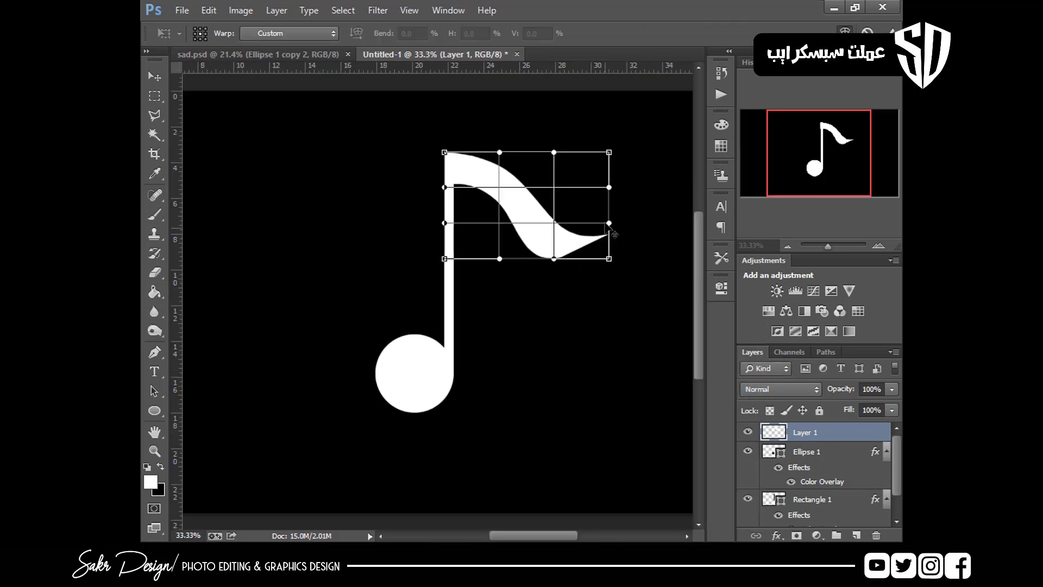
mouse_move(611, 231)
left_mouse_down()
mouse_move(617, 252)
mouse_move(611, 245)
left_mouse_up()
key("Return")
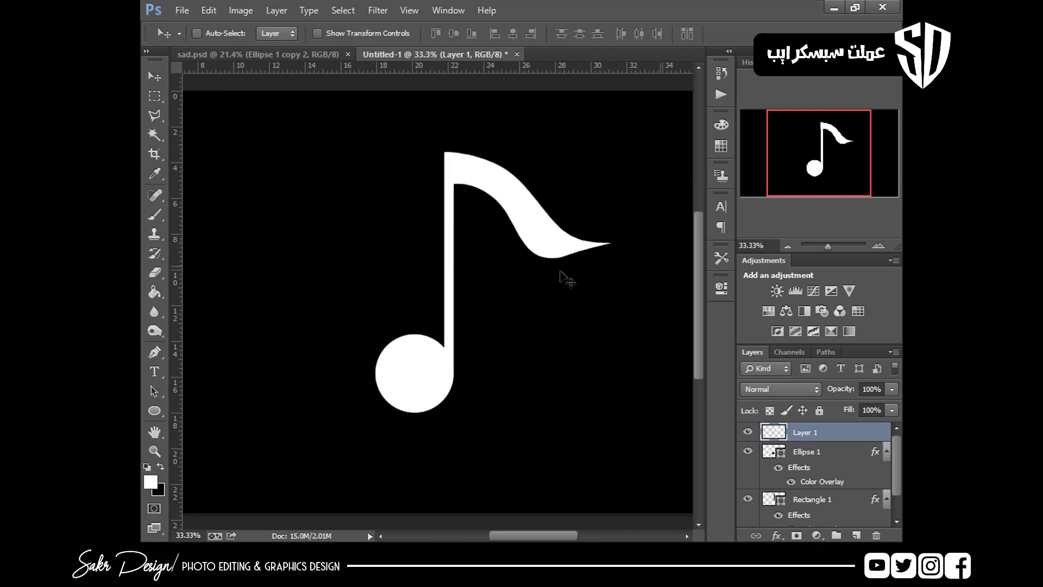
Warp the flag again, pulling its lower bulge slightly upward to slim the outer end
key("ctrl+t")
right_click(534, 236)
left_click(575, 348)
left_click_drag(520, 234, 530, 225)
key("Return")
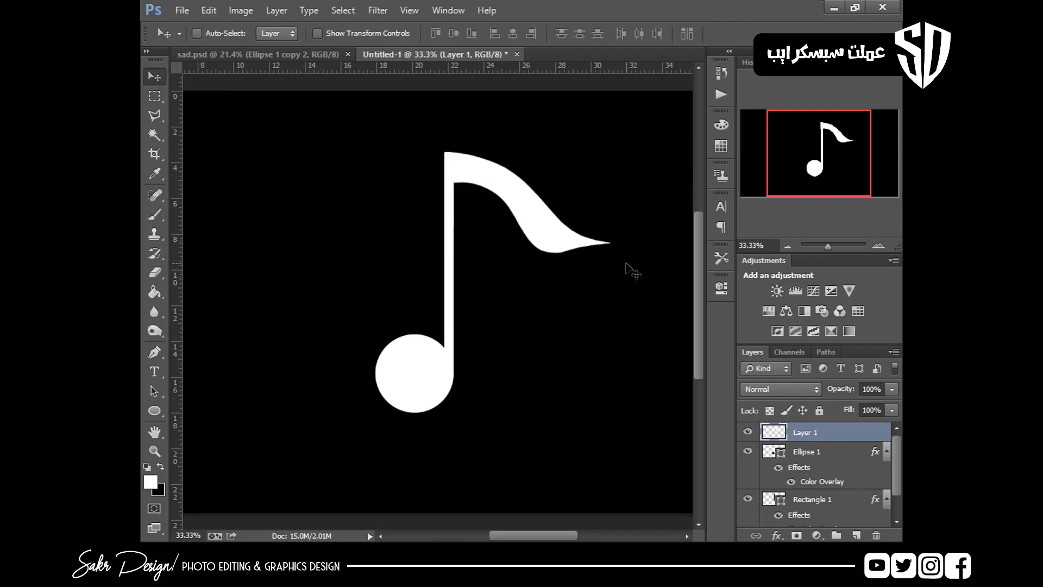
Trim the bulge beneath the flag's tip by outlining it with a Pen path, deleting the resulting selection and deselecting
left_click(155, 360)
left_click(610, 243)
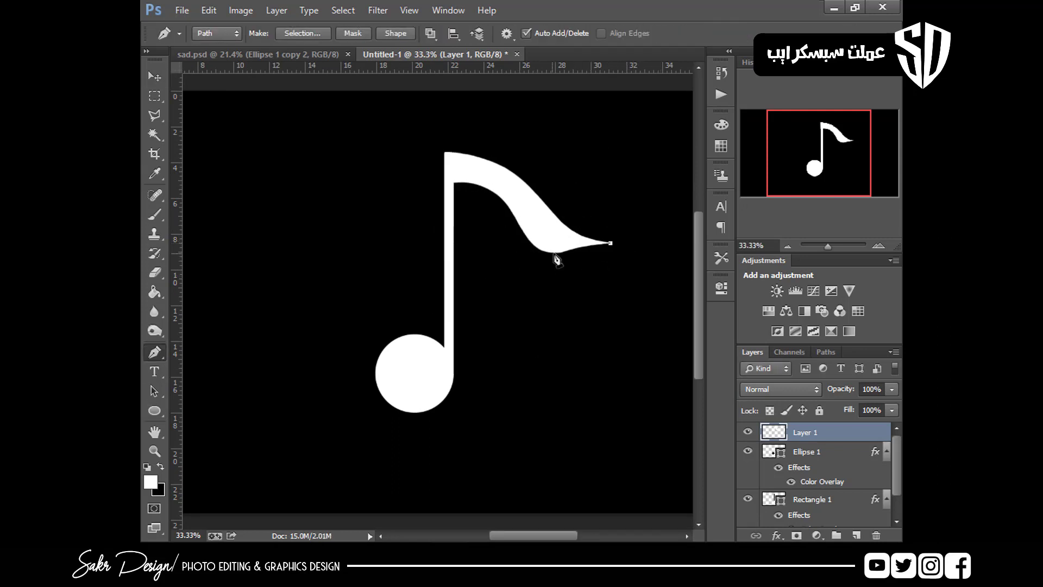
key("ctrl+plus")
key("ctrl+plus")
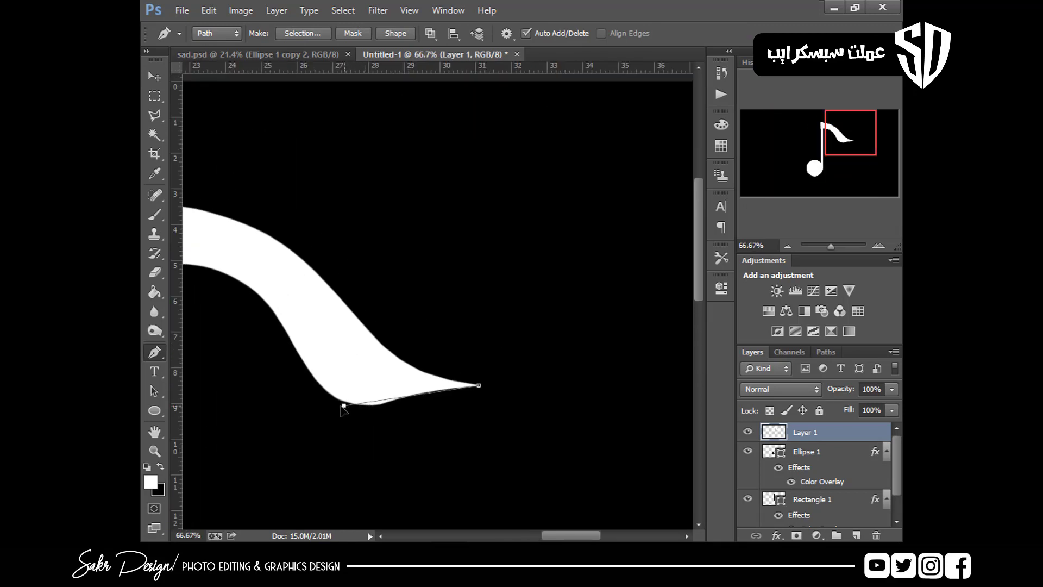
left_click(494, 421)
key("ctrl+Return")
key("Delete")
key("ctrl+d")
key("ctrl+0")
key("ctrl+plus")
key("ctrl+plus")
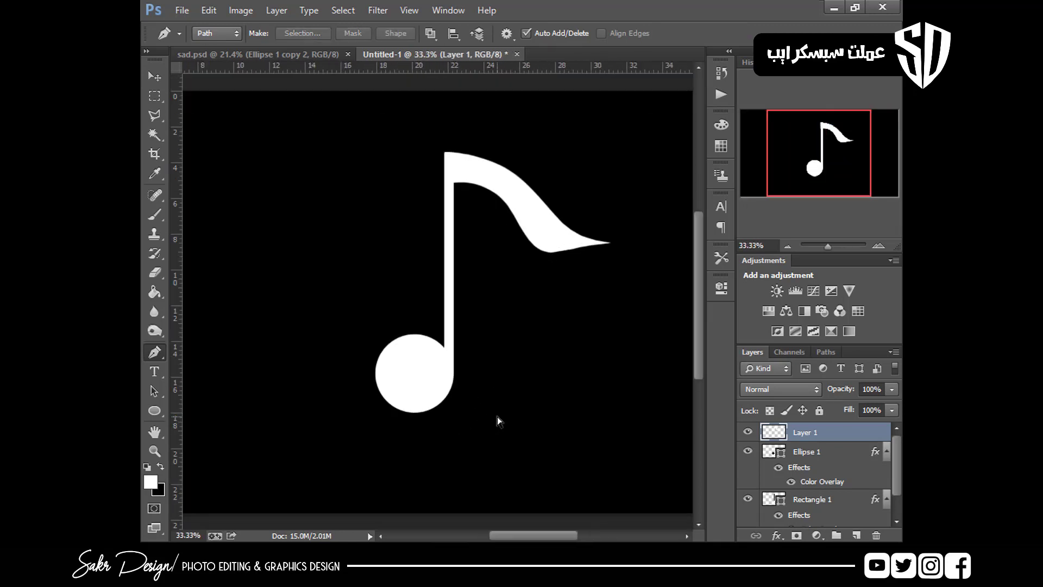
Distort the flag by moving its lower outer corner inward and slightly down, shortening the tip
key("v")
key("ctrl+t")
key("Escape")
key("ctrl+minus")
key("ctrl+t")
right_click(549, 268)
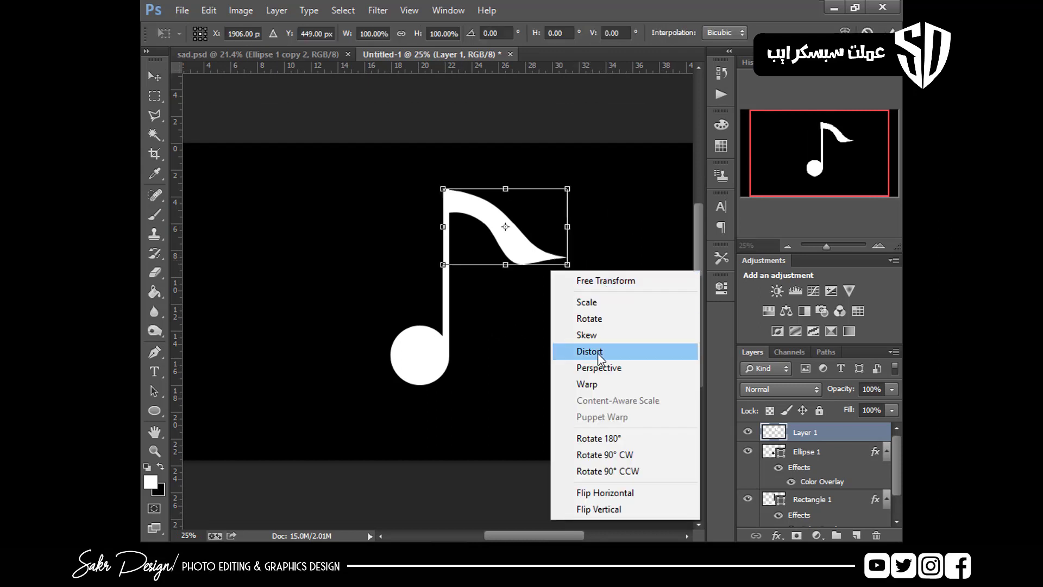
left_click(577, 347)
left_click_drag(567, 265, 555, 270)
key("Return")
Try raising the flag's lower inner corner with Free Transform and undo that change
key("ctrl+t")
key("Escape")
key("ctrl+t")
left_click_drag(442, 263, 442, 256)
key("Return")
key("ctrl+plus")
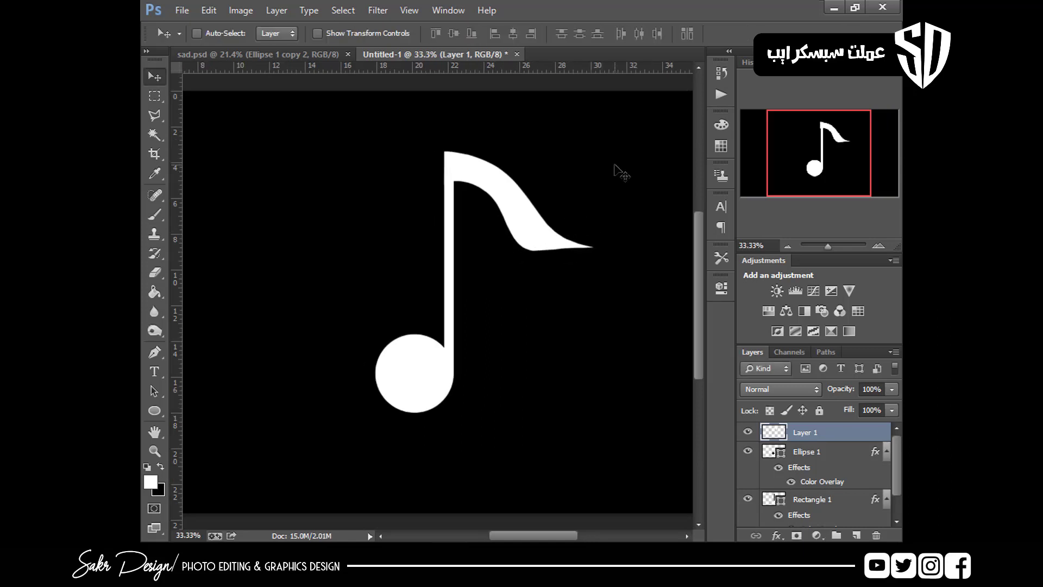
key("ctrl+z")
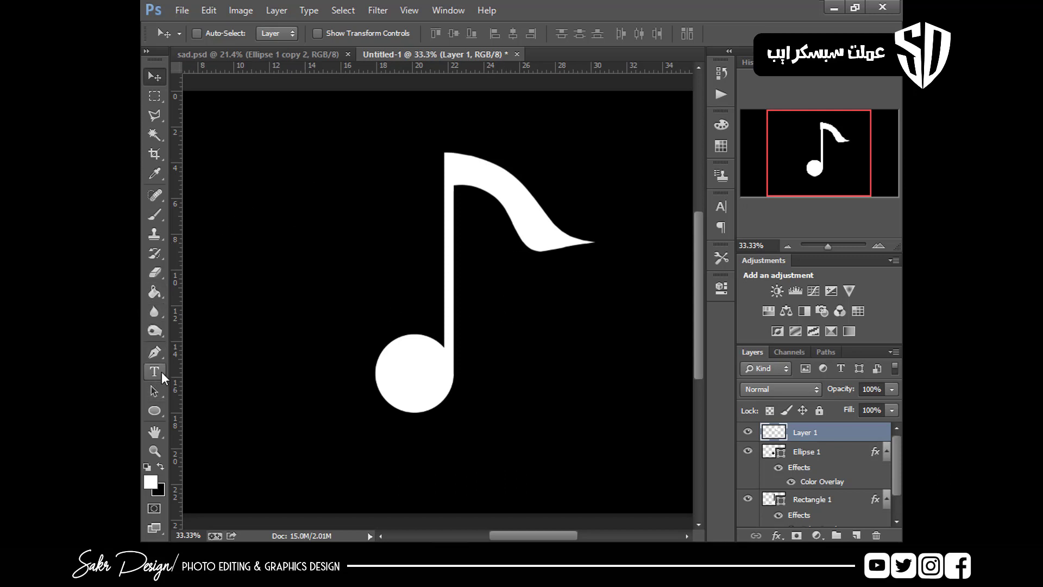
Draw a white circle about 558 px in diameter around the note's head
left_click(156, 410)
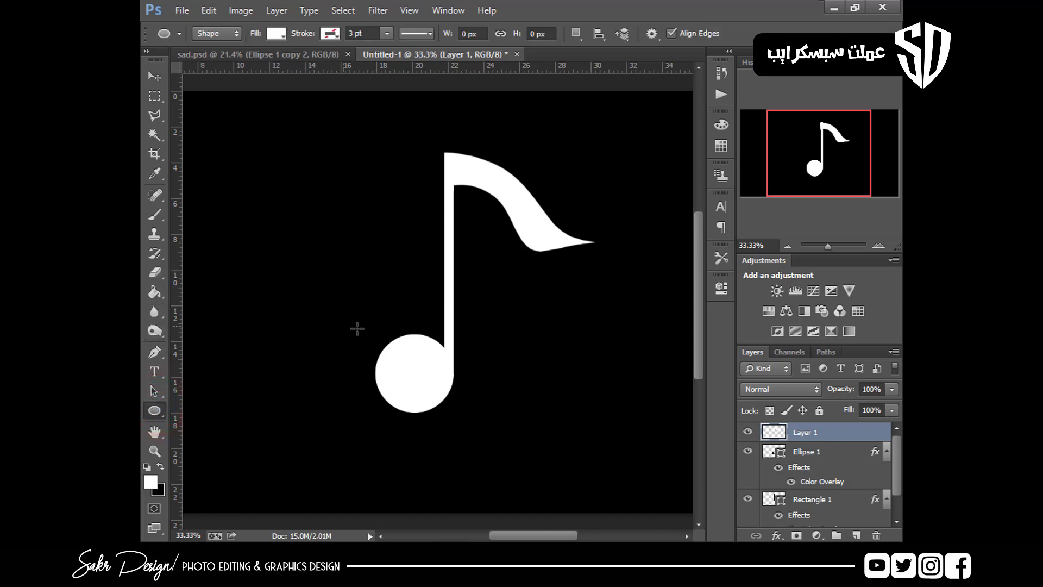
left_click_drag(360, 303, 478, 389)
key("v")
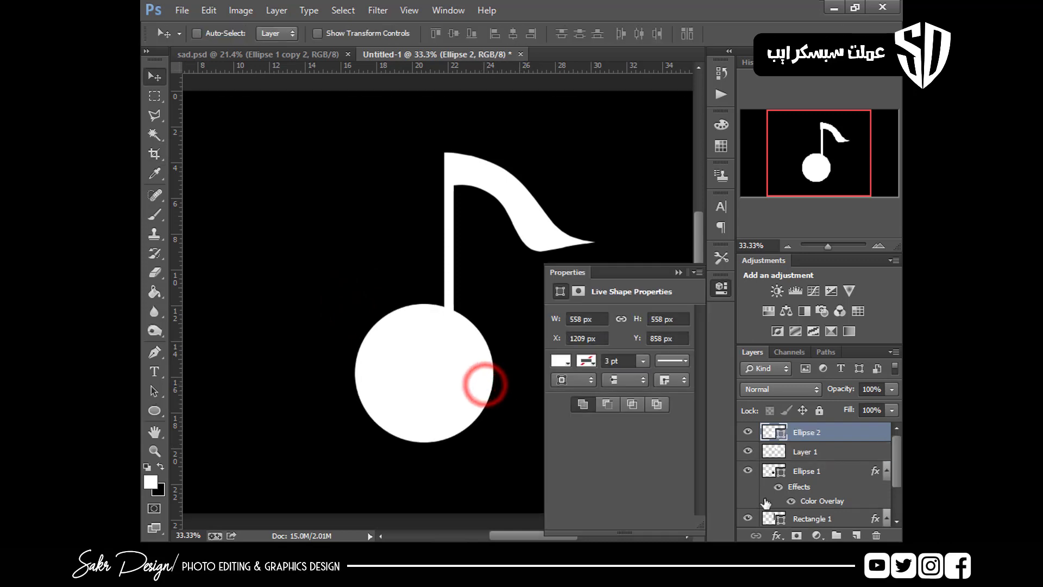
Apply a dark grey Color Overlay at 100% opacity to the large circle
left_click(777, 535)
left_click(793, 454)
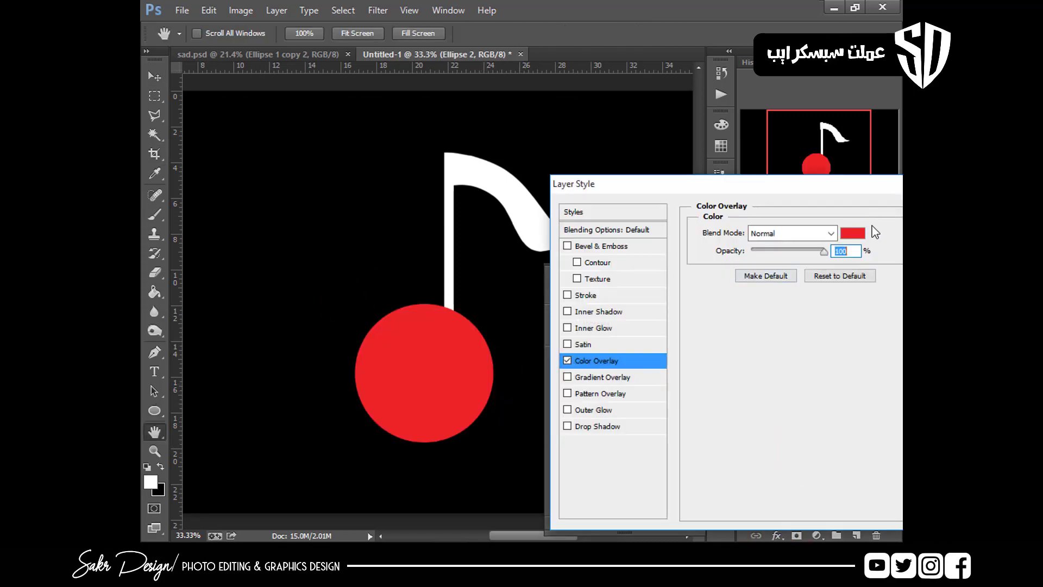
left_click(862, 229)
left_click_drag(698, 335, 568, 392)
key("Return")
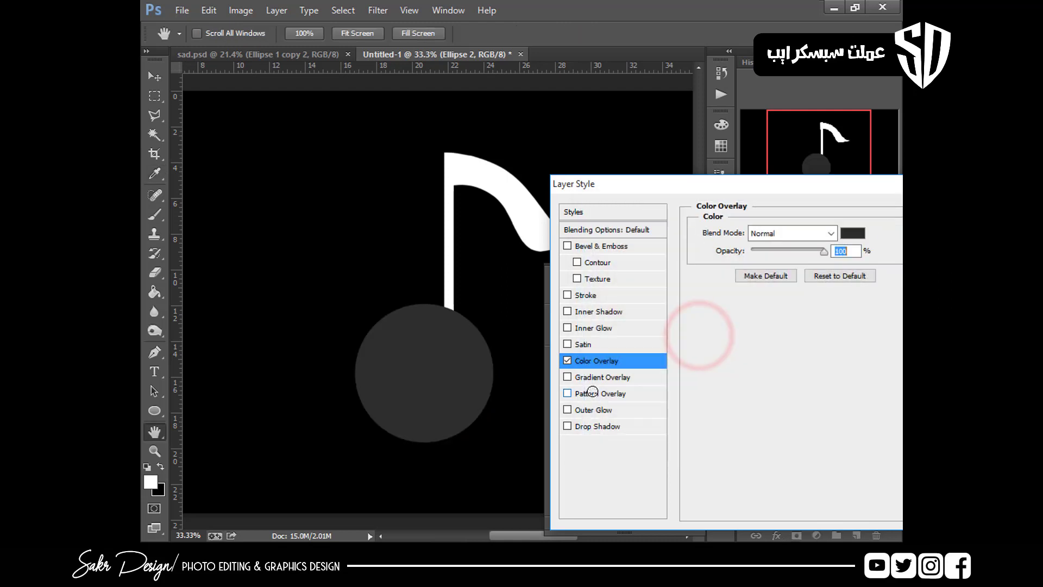
key("Return")
Send the grey circle's layer below Rectangle 1 and shift the circle to centre it around the note's head
key("ctrl+bracketleft")
key("ctrl+bracketleft")
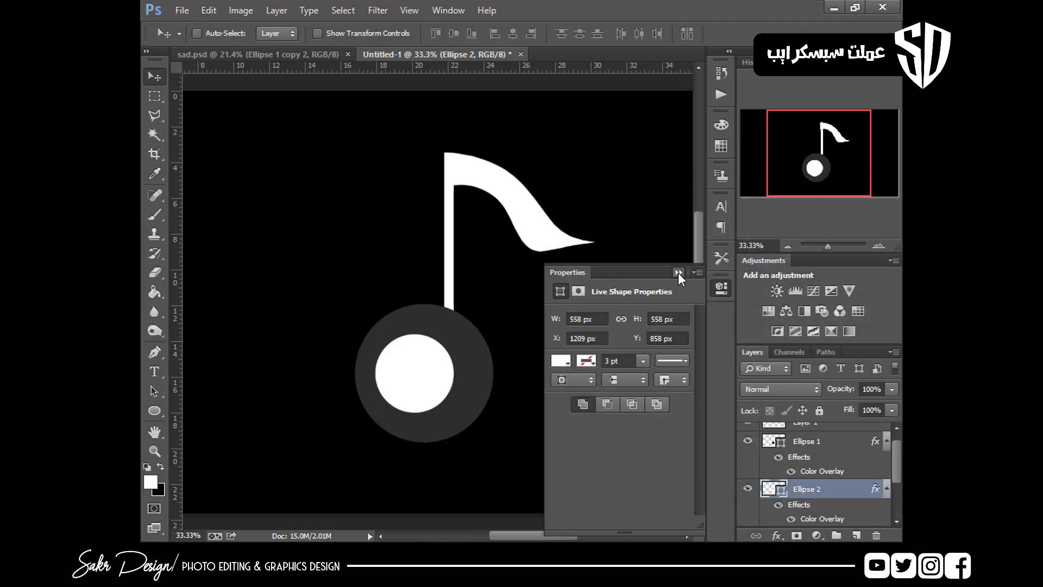
left_click(678, 272)
key("ctrl+bracketleft")
left_click_drag(505, 343, 502, 337)
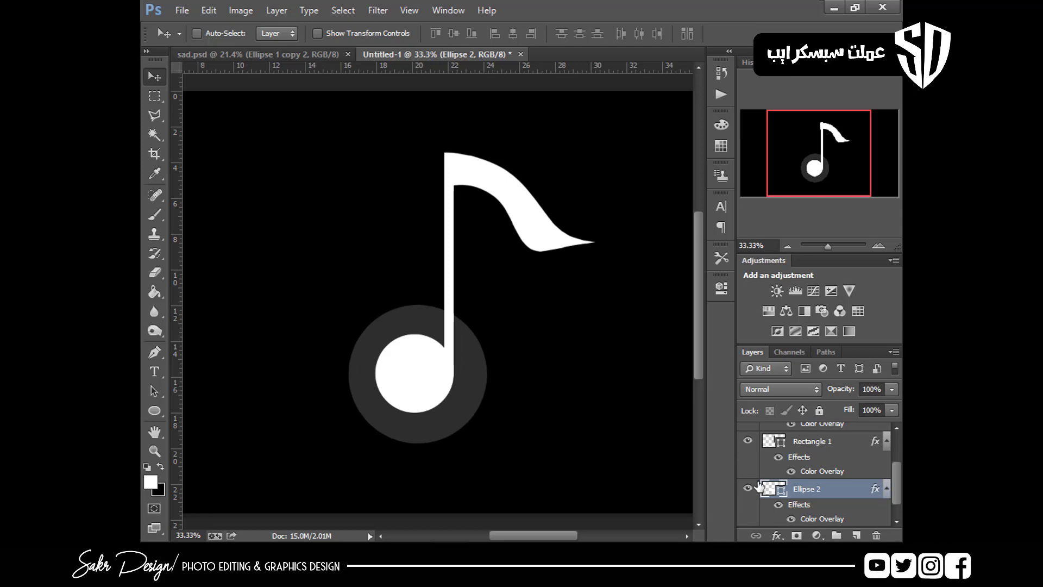
Add a white (ffffff) outside Stroke of 11 px to the grey circle
left_click(773, 537)
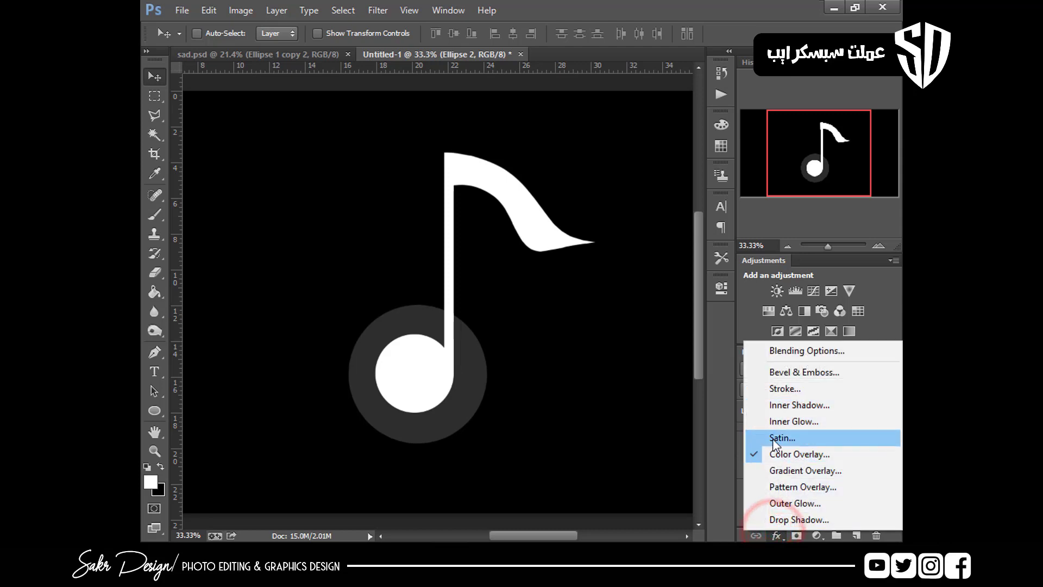
left_click(768, 392)
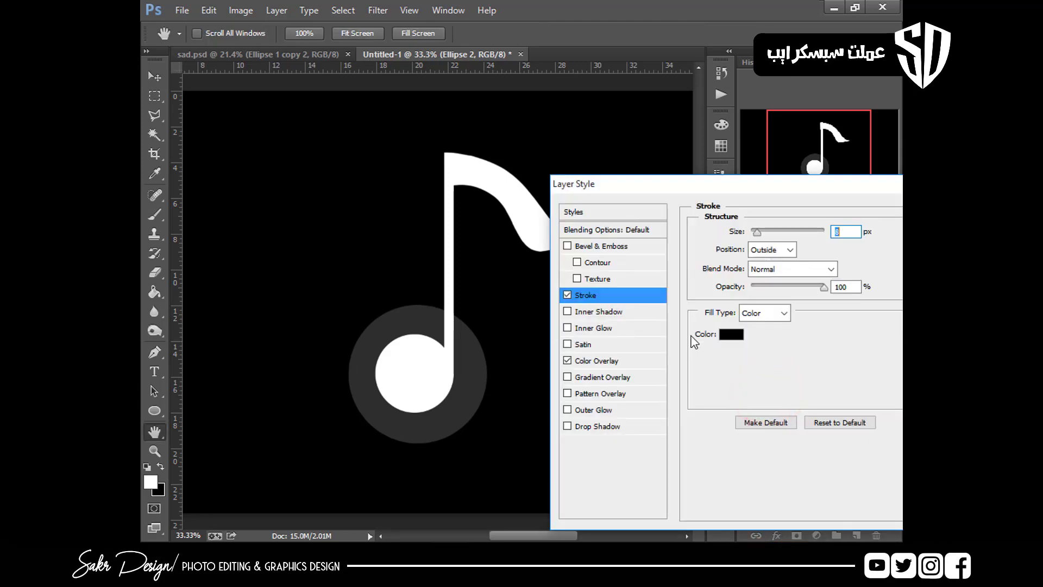
left_click(731, 335)
left_click_drag(687, 325, 587, 239)
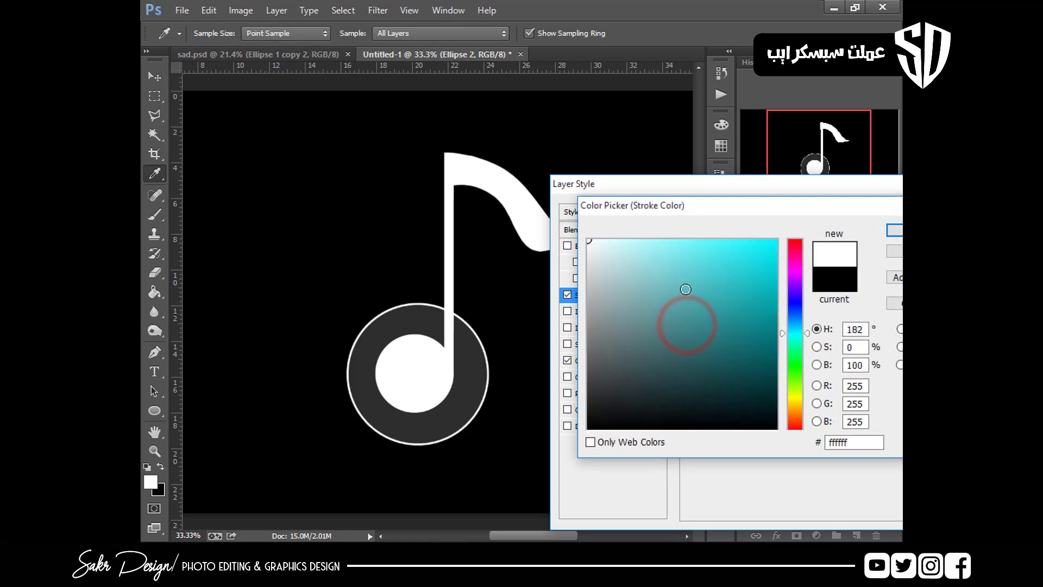
key("Return")
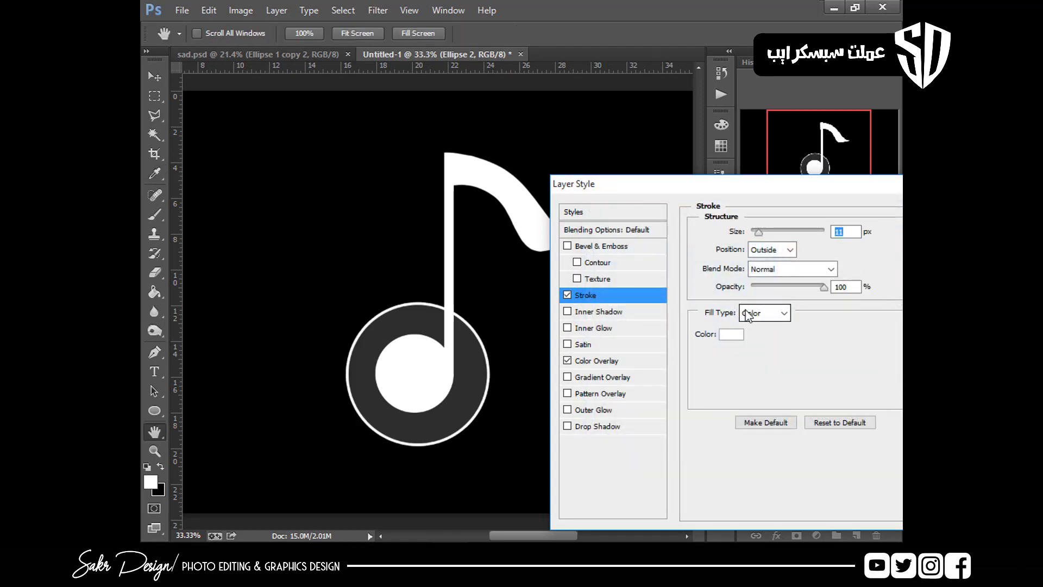
key("Return")
Increase the grey circle's stroke size to 30 px
left_click(776, 535)
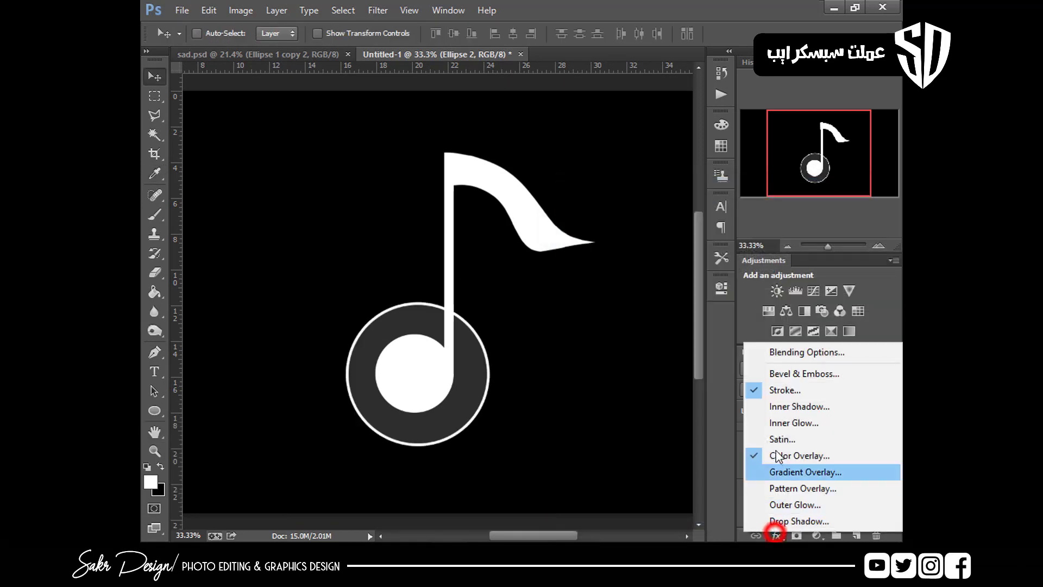
left_click(785, 389)
key("Up")
key("Up")
key("Up")
key("Up")
key("Up")
key("Up")
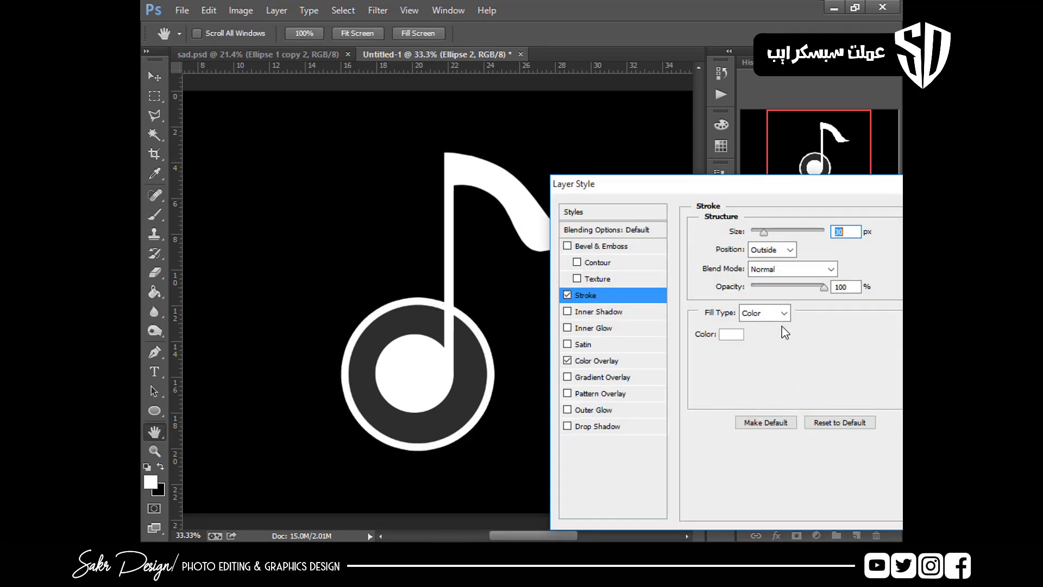
key("Return")
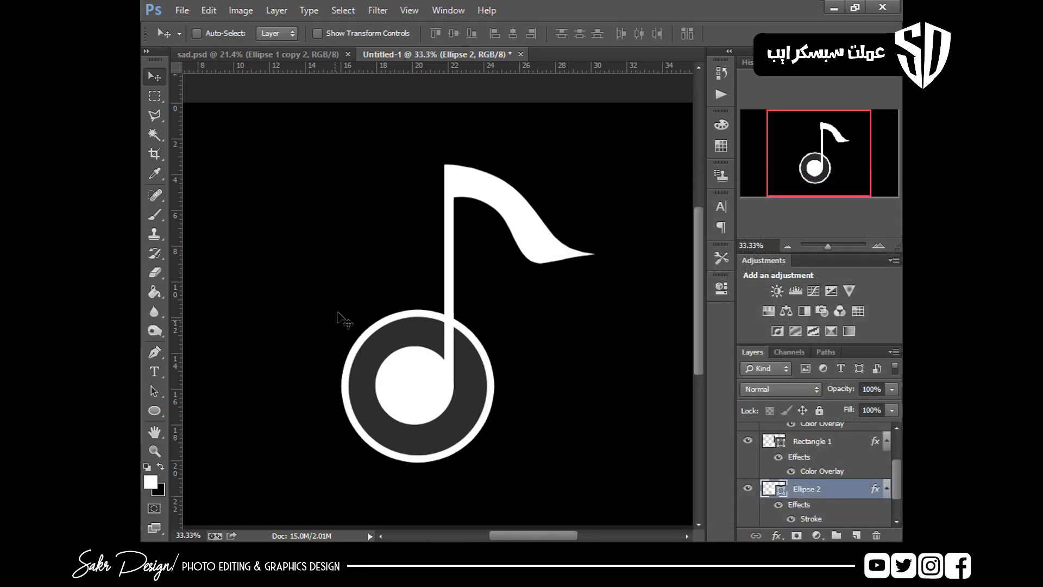
Scale the outlined grey circle to about 83% around its centre and nudge it into alignment with the note's head
key("ctrl+t")
left_click_drag(340, 313, 360, 318)
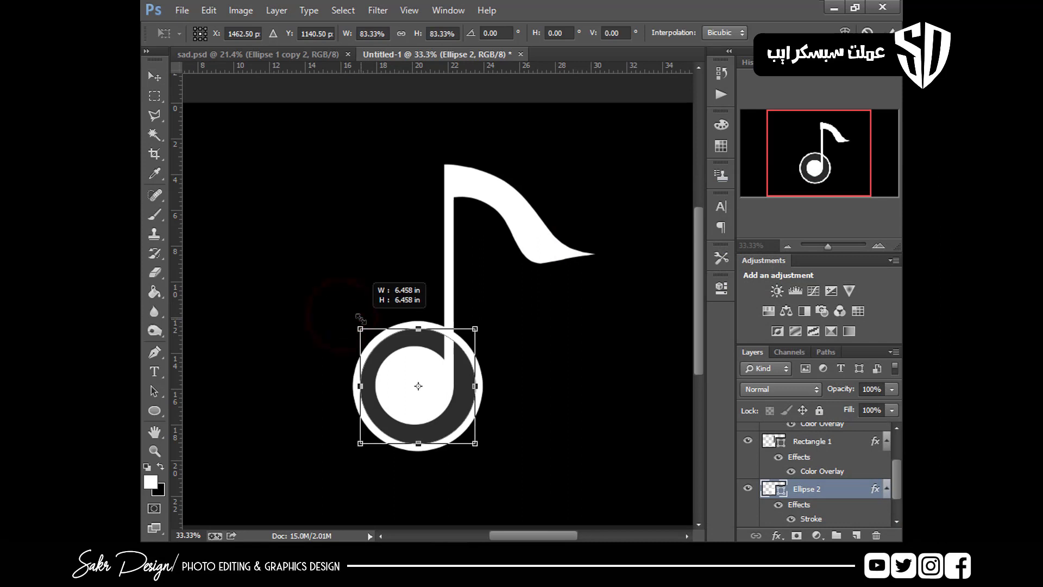
double_click(413, 354)
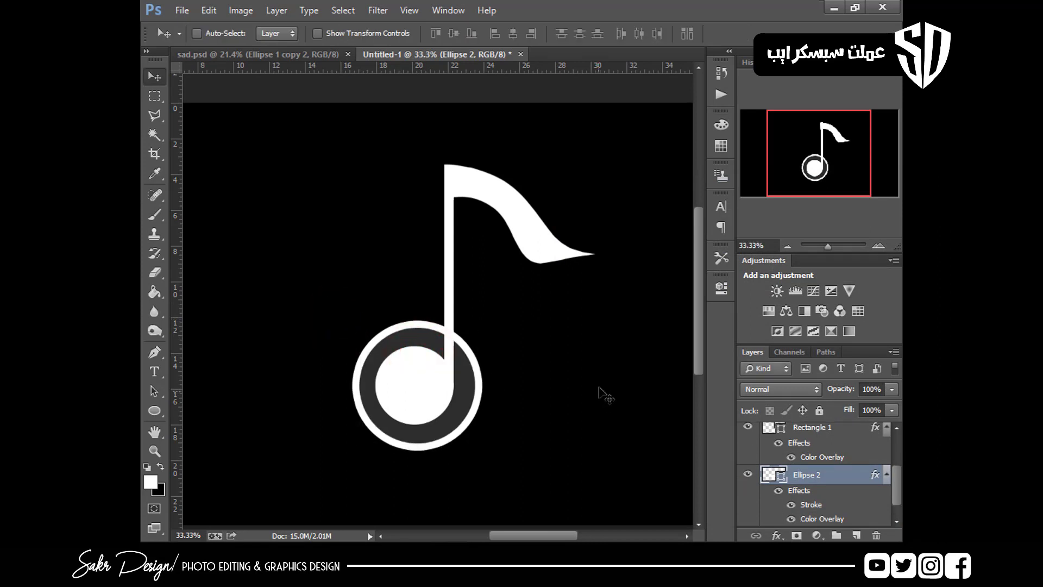
key("Left")
key("Left")
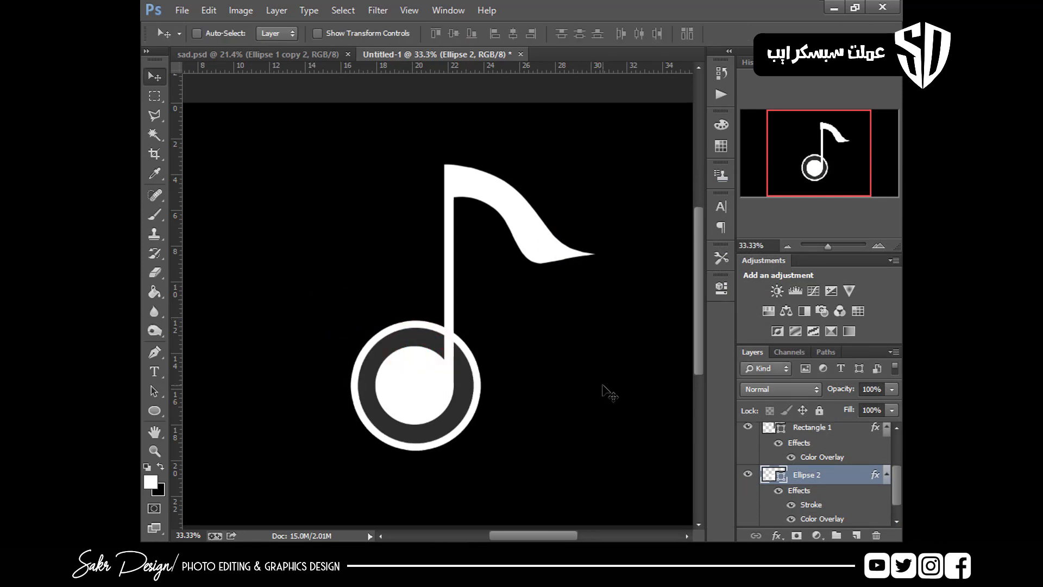
key("Left")
key("Up")
key("Right")
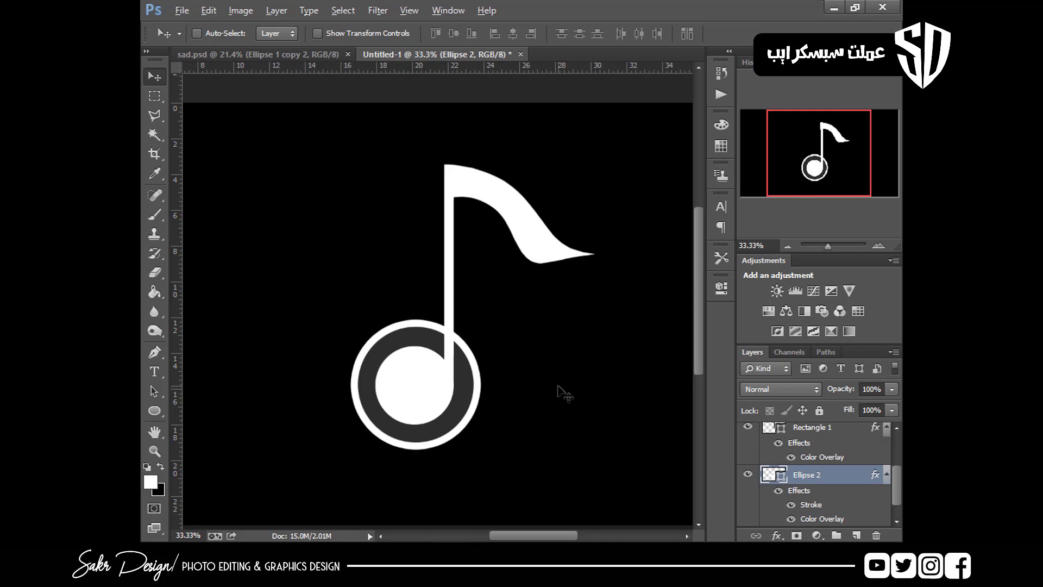
Duplicate the outlined circle beneath the original and enlarge the copy from its centre to form a second concentric ring
key("ctrl+j")
key("ctrl+t")
left_click_drag(474, 327, 498, 322)
key("Return")
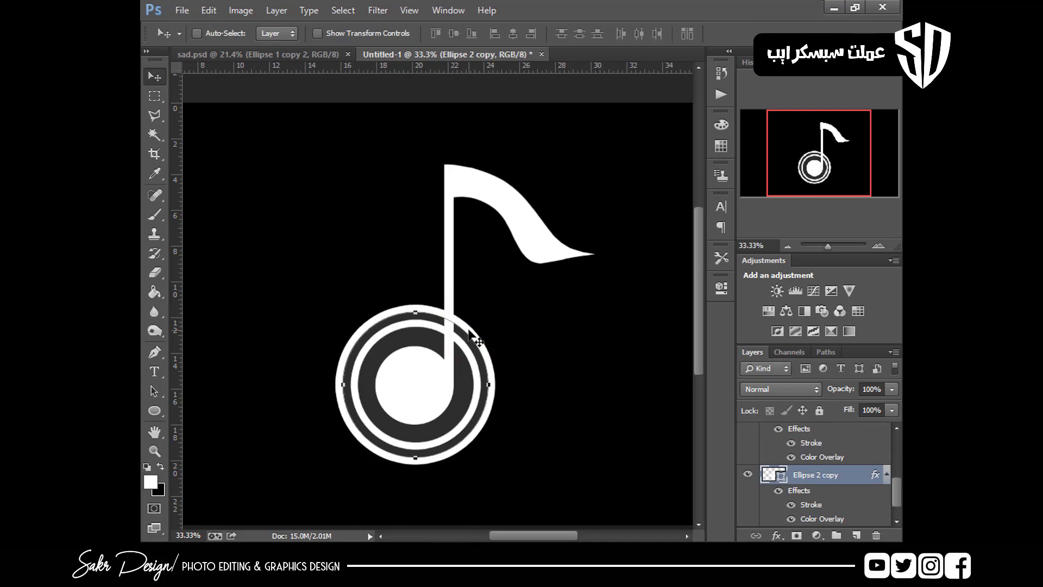
key("ctrl+t")
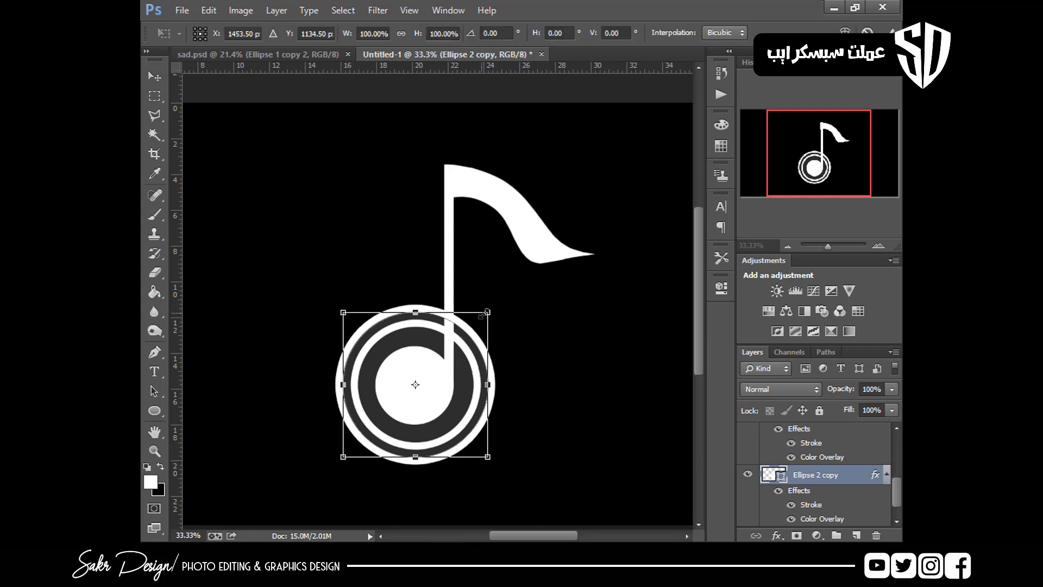
left_click_drag(489, 309, 491, 307)
double_click(462, 342)
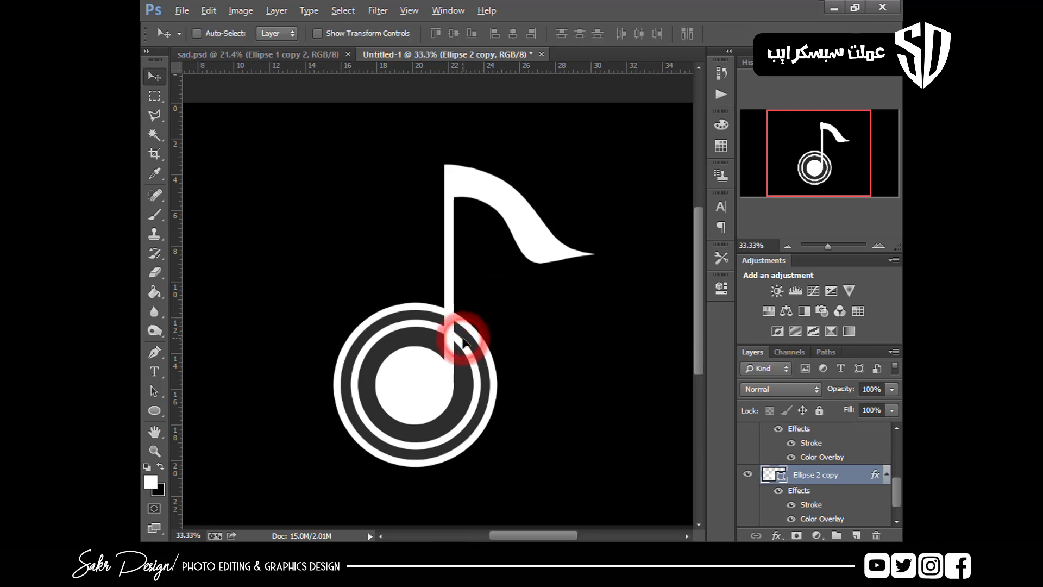
Duplicate the second ring beneath itself and scale the copy to about 125% to form a third ring
key("ctrl+j")
key("ctrl+t")
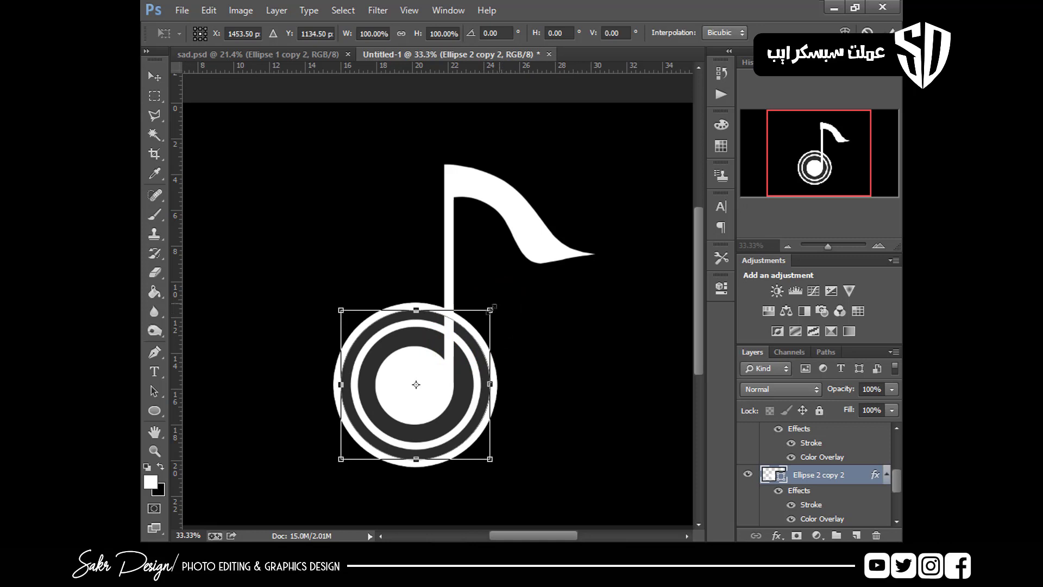
left_click_drag(491, 308, 510, 290)
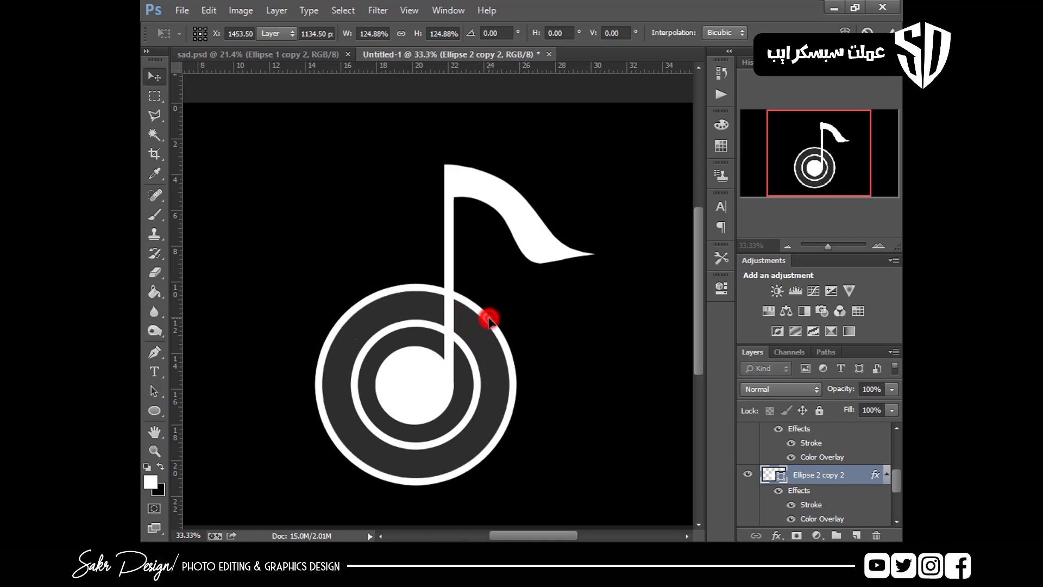
double_click(489, 320)
Scale the outermost ring to about 97% and readjust it to about 101% around its centre to even the ring spacing
key("ctrl+t")
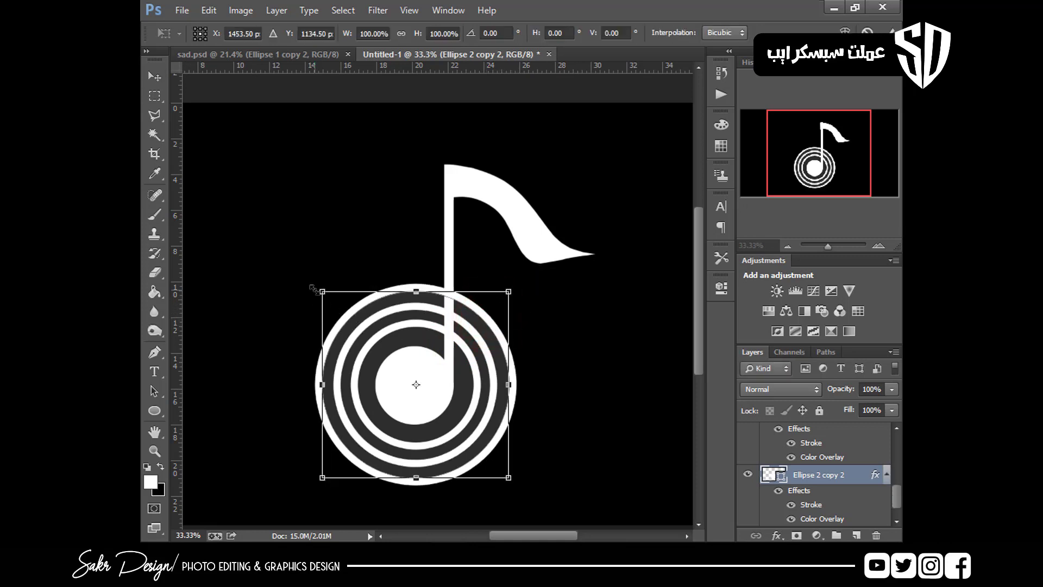
left_click_drag(320, 290, 320, 288)
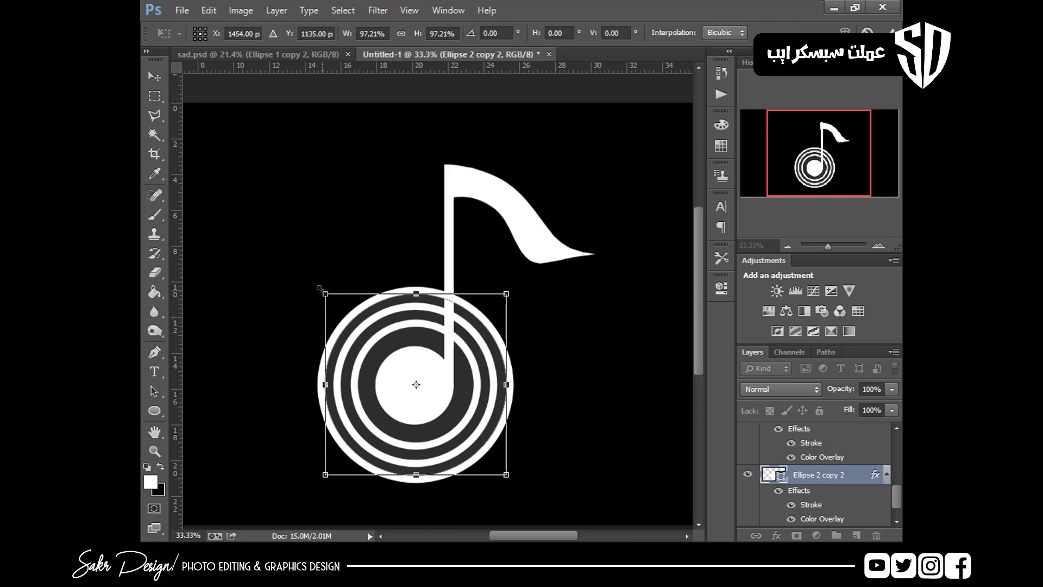
key("Return")
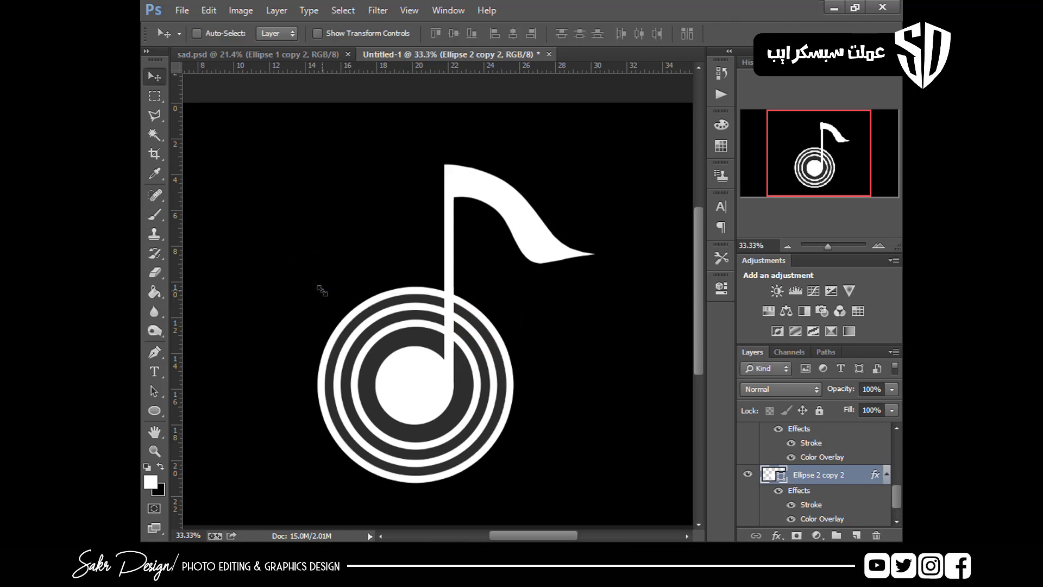
key("ctrl+t")
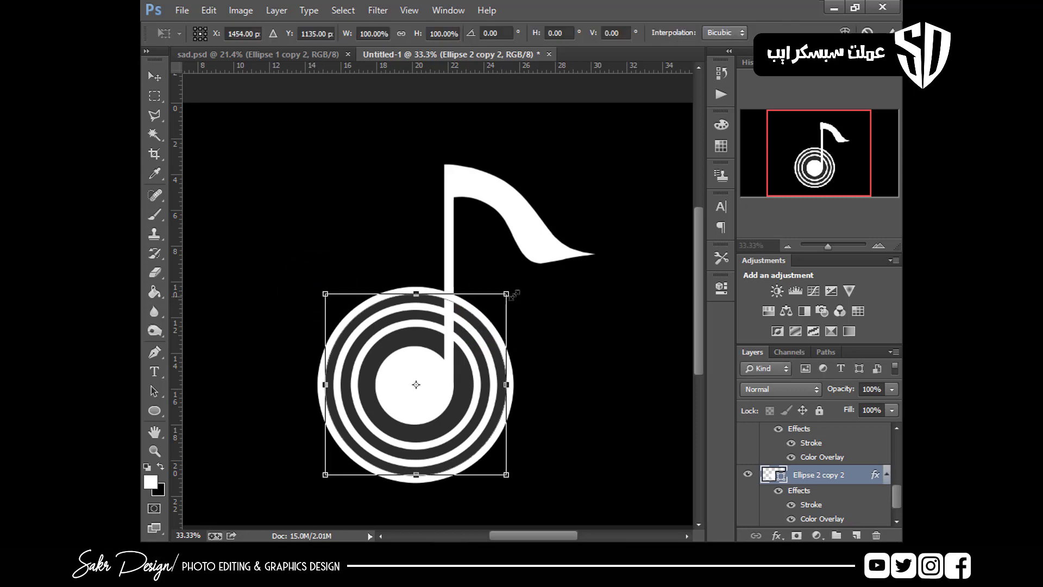
left_click_drag(511, 294, 516, 296)
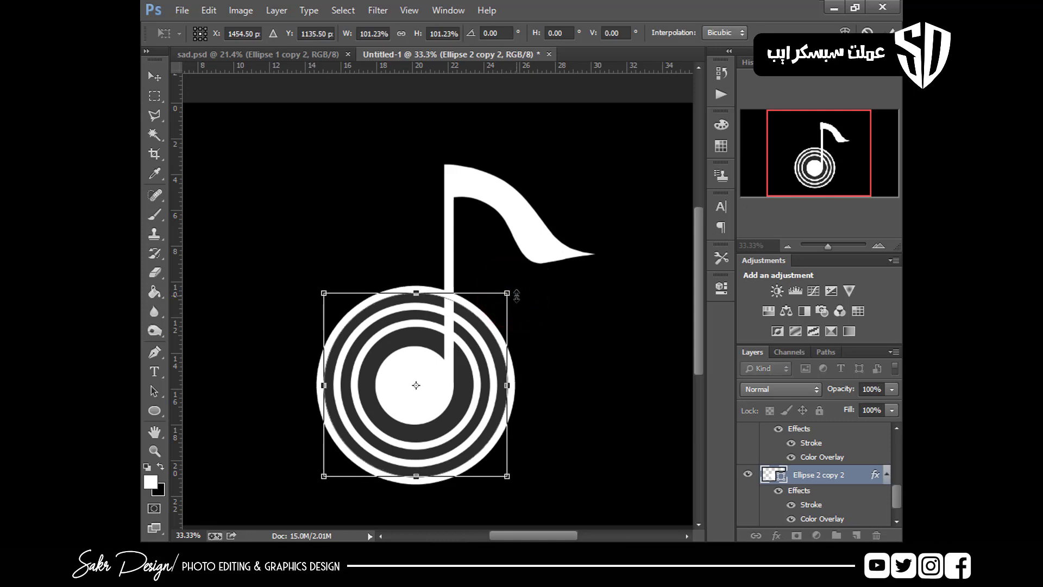
key("Return")
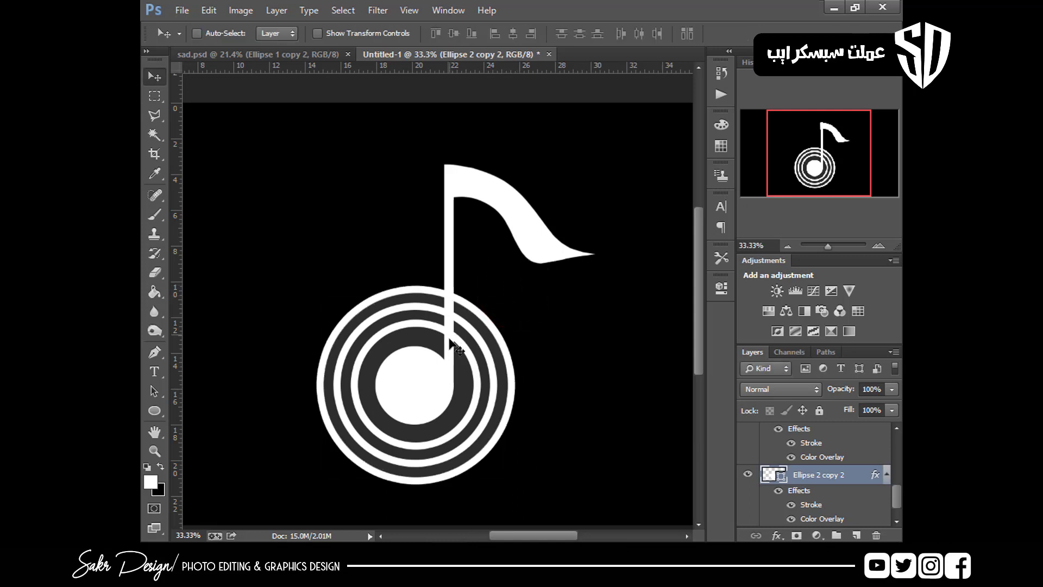
Set the fill to 0% on the three ring layers Ellipse 2 copy 2, Ellipse 2 copy and Ellipse 2
left_click(154, 98)
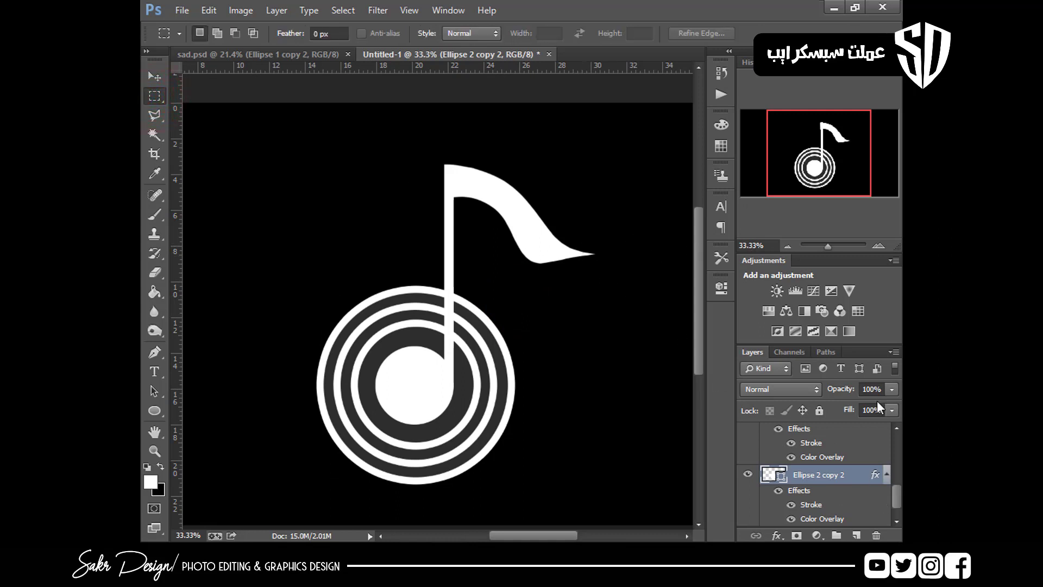
scroll(872, 473, "down", 1)
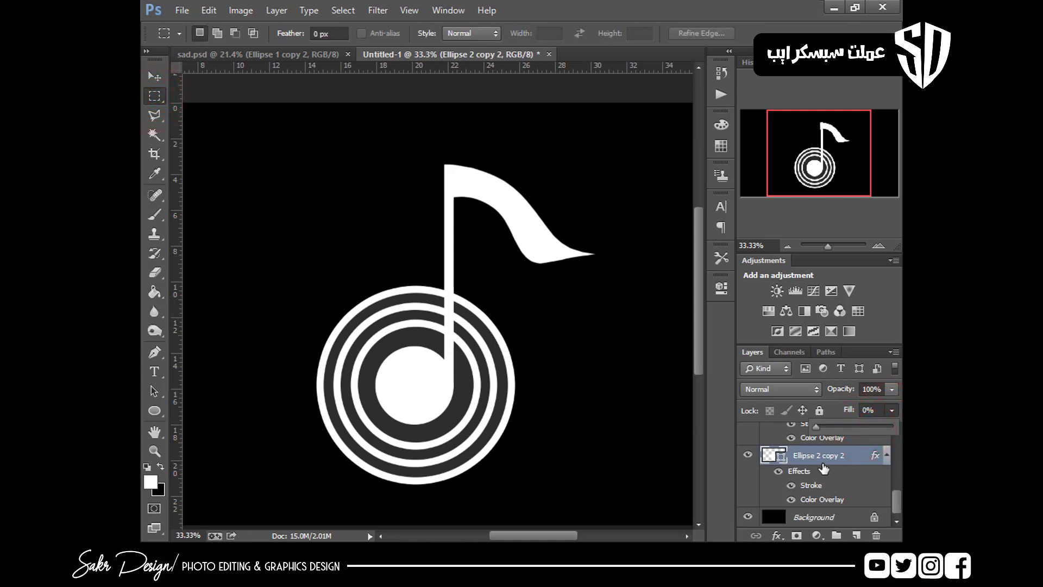
scroll(872, 473, "up", 2)
left_click(820, 446)
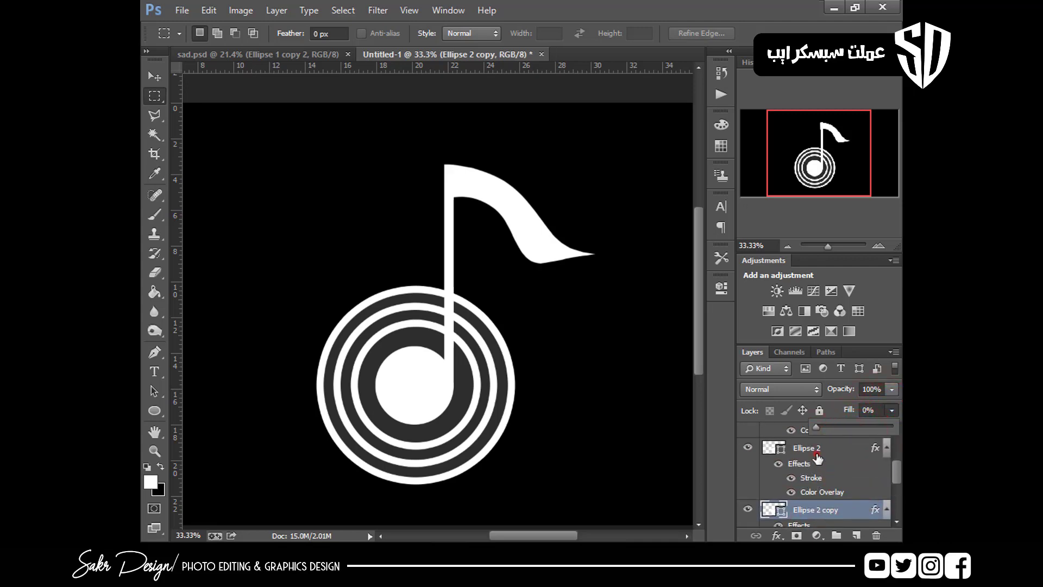
left_click(815, 453)
Hide the Color Overlay effect on the Ellipse 2, Ellipse 2 copy and Ellipse 2 copy 2 layers
left_click(793, 492)
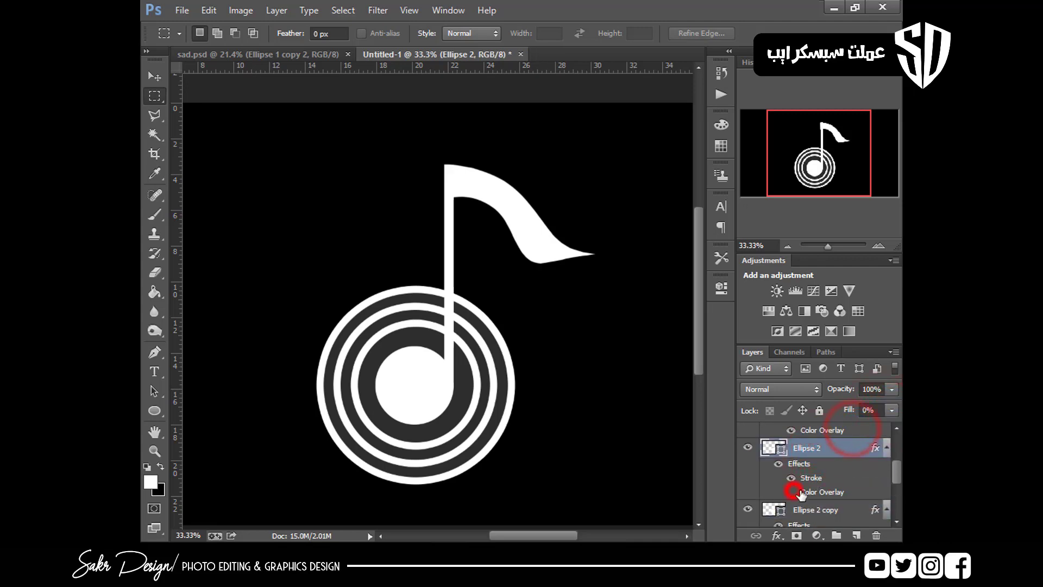
scroll(794, 492, "down", 2)
left_click(793, 514)
scroll(826, 477, "down", 1)
scroll(826, 477, "down", 2)
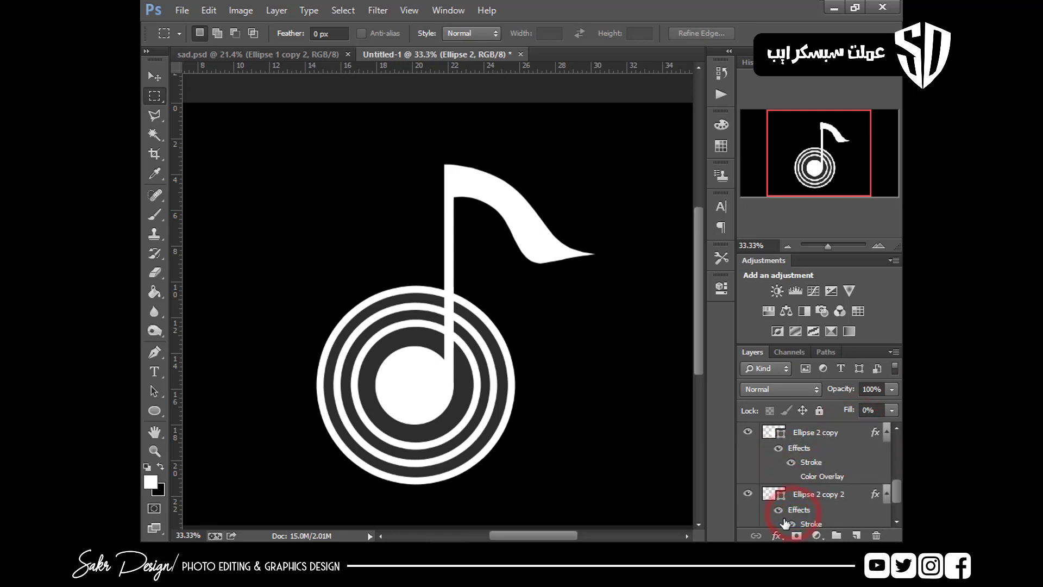
left_click(793, 518)
key("ctrl+minus")
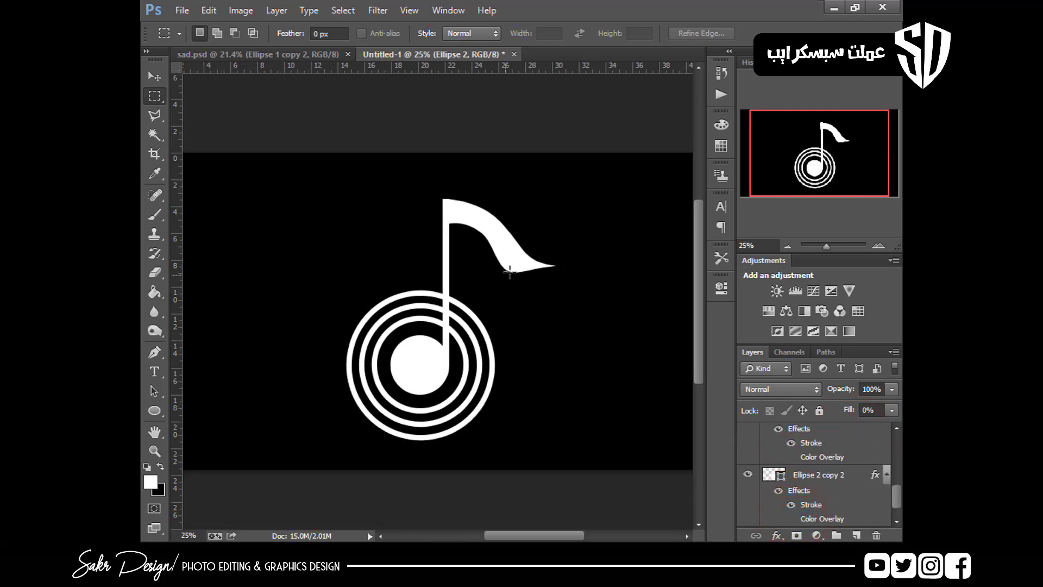
Try to delete a rectangular selection of about 8.9 by 8.9 in over the rings' upper-right section
left_click_drag(387, 367, 400, 367)
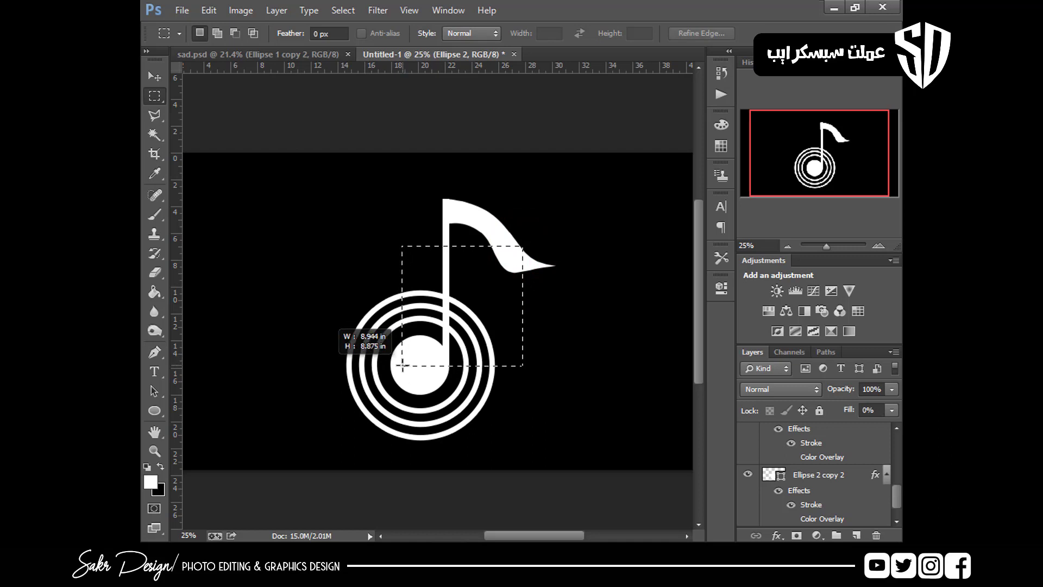
key("Delete")
key("Return")
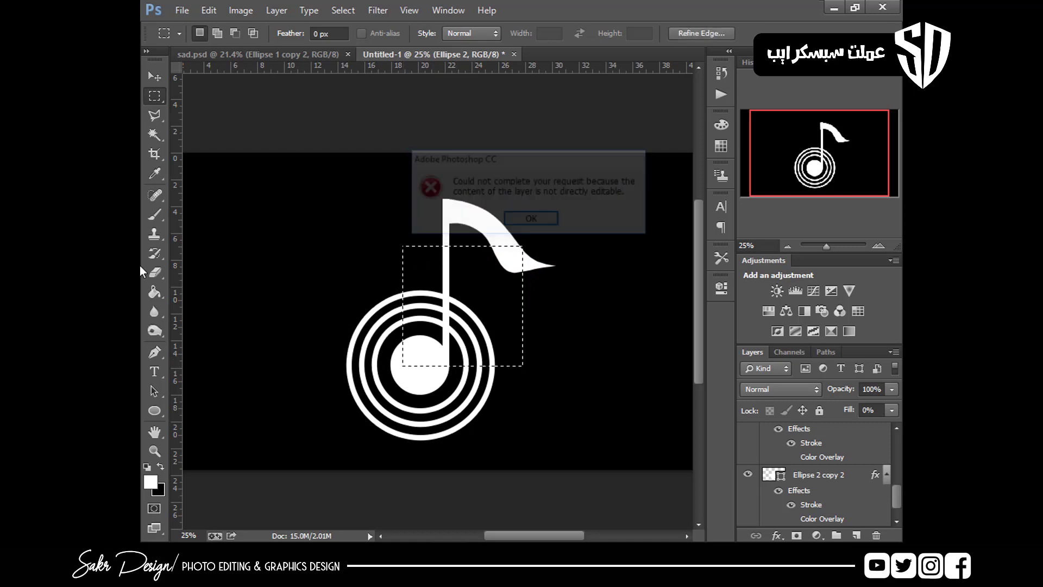
Rasterize the three ring shape layers Ellipse 2, Ellipse 2 copy 2 and Ellipse 2 copy
left_click(161, 267)
left_click(664, 321)
left_click(857, 474)
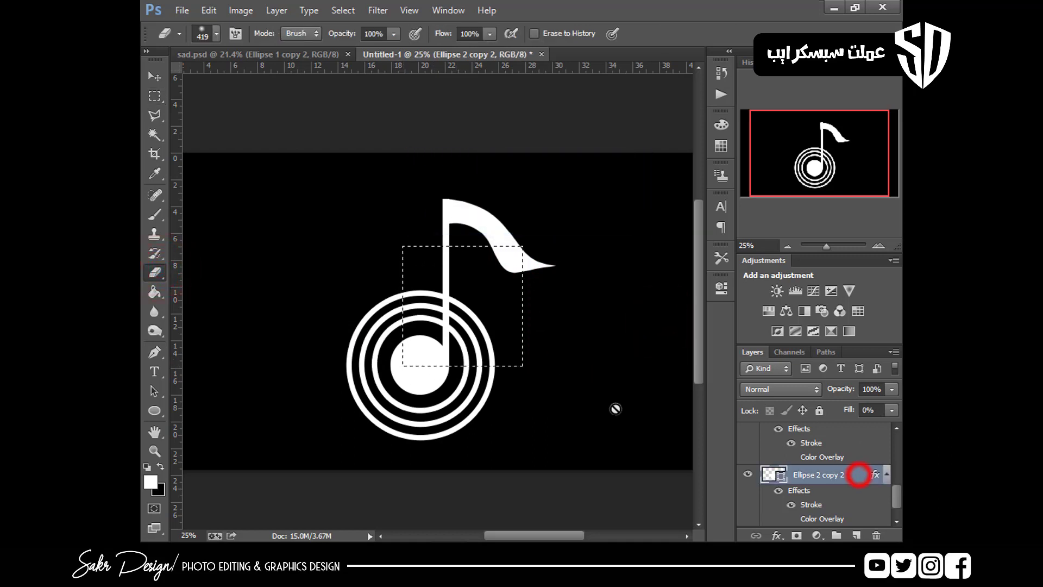
left_click(600, 407)
scroll(858, 486, "up", 3)
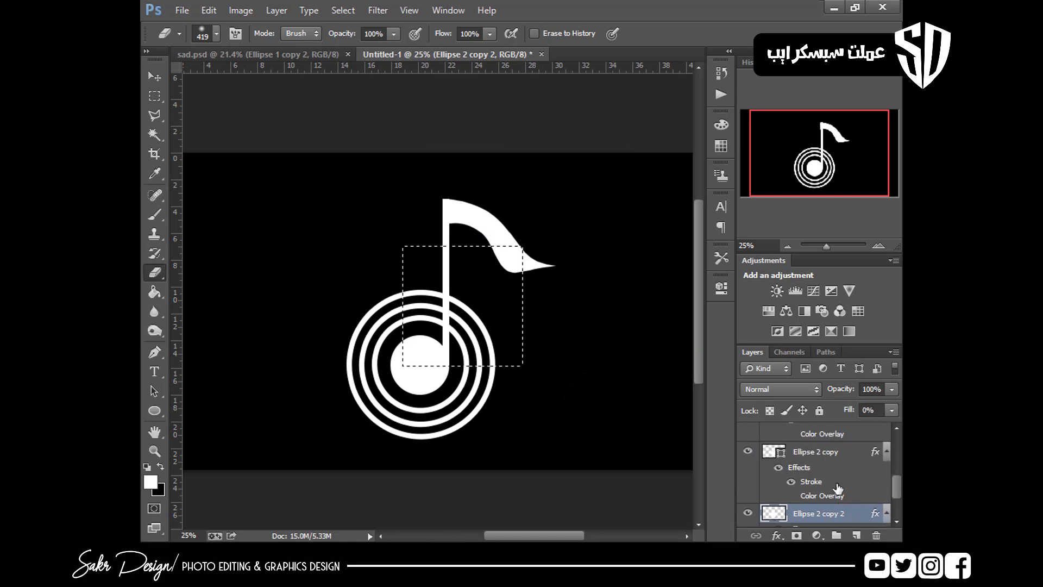
left_click(826, 456)
Try to clear the selected upper-right section from the rasterized Ellipse 2 copy ring
key("Delete")
left_click(815, 513)
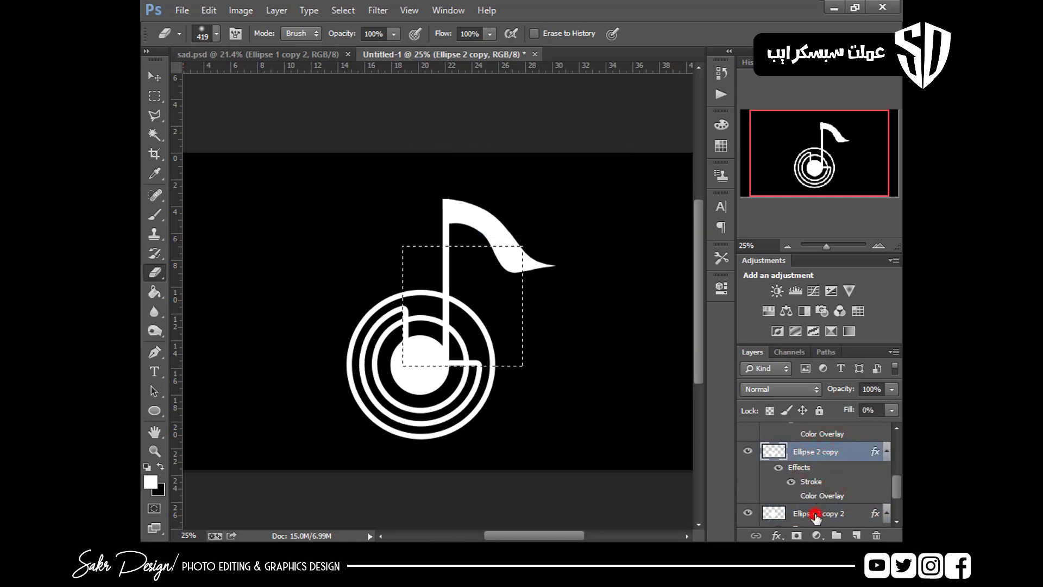
key("ctrl+z")
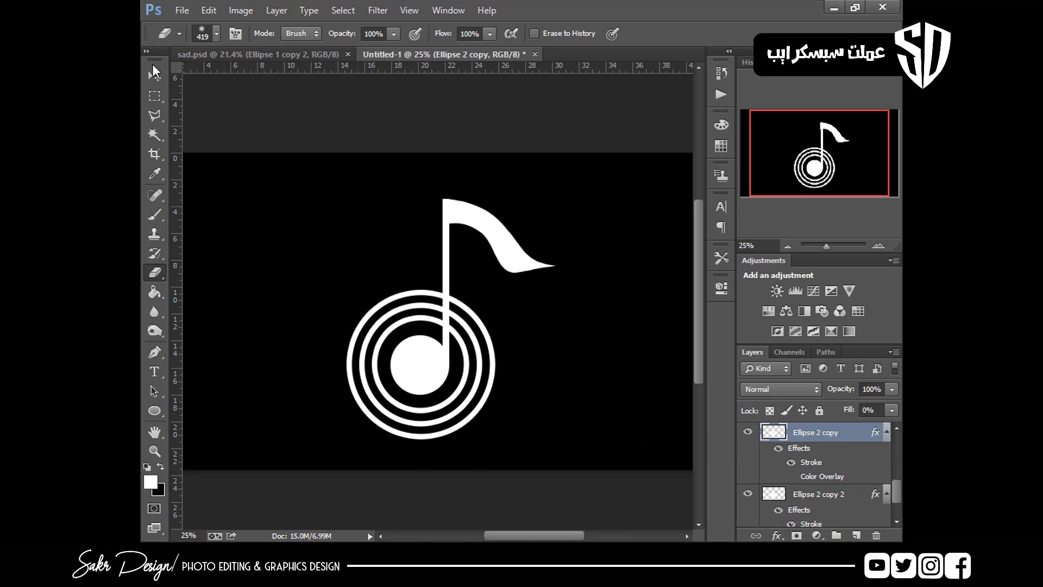
Flatten the middle ring's stroke by merging Ellipse 2 copy with a new empty layer
left_click(155, 76)
left_click(859, 536)
left_click(837, 456, "ctrl")
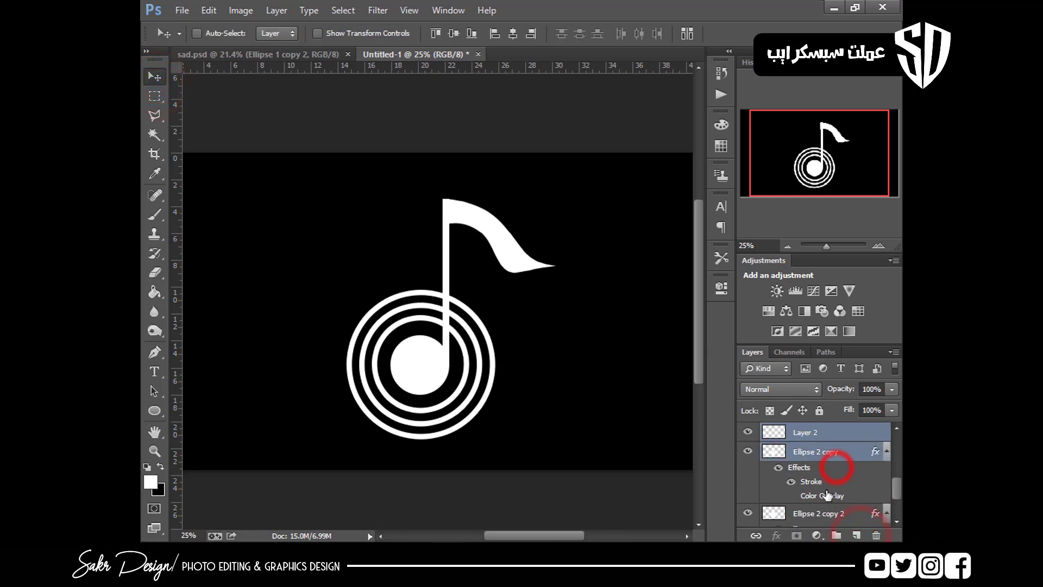
key("ctrl+e")
Flatten the outer ring's stroke by merging Ellipse 2 copy 2 with a new empty layer
left_click(828, 453)
left_click(857, 536)
left_click(837, 476, "ctrl")
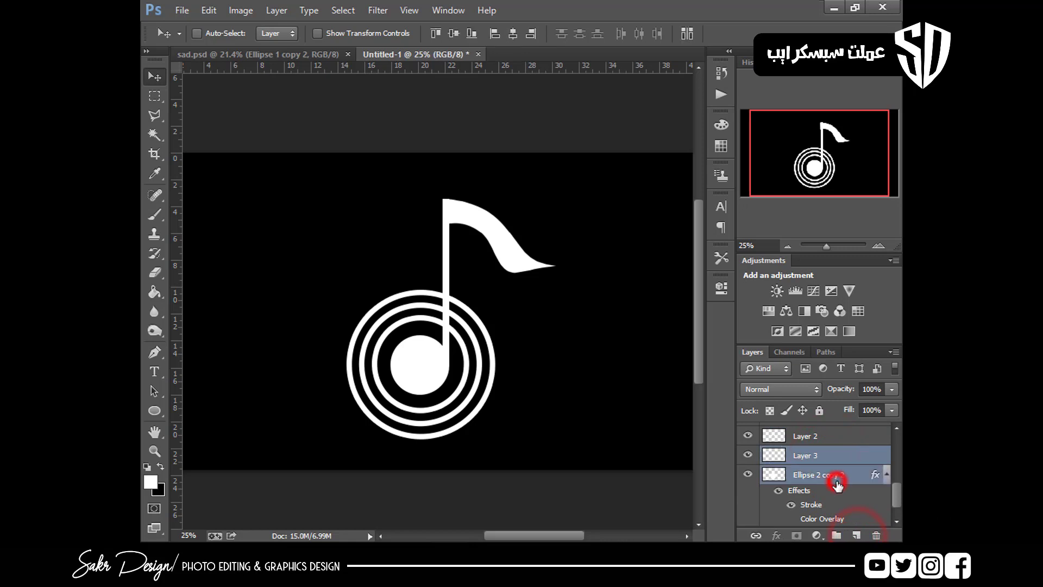
key("ctrl+e")
Flatten the inner ring's stroke by merging Ellipse 2 with a new empty layer
left_click(827, 455)
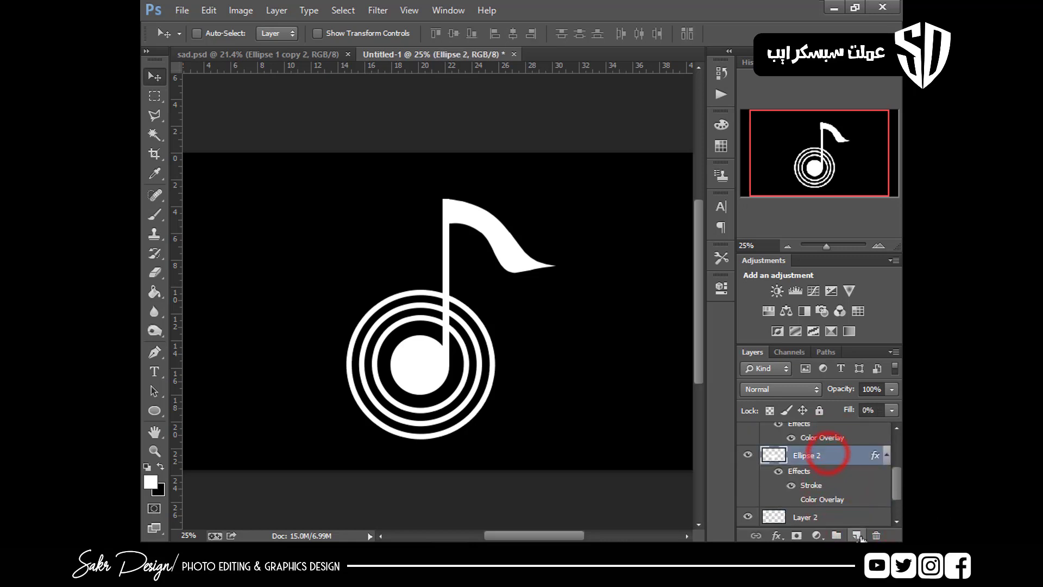
left_click(857, 536)
left_click(836, 478, "ctrl")
key("ctrl+e")
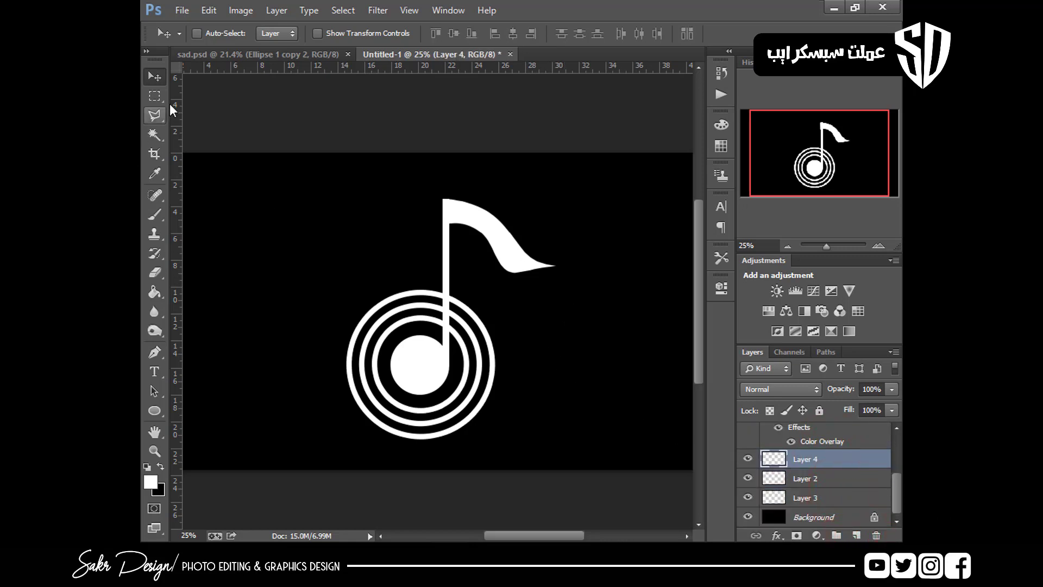
Cut the upper-right section out of all three ring layers using one rectangular selection starting at the note head's centre height
left_click(156, 97)
left_click_drag(532, 272, 409, 363)
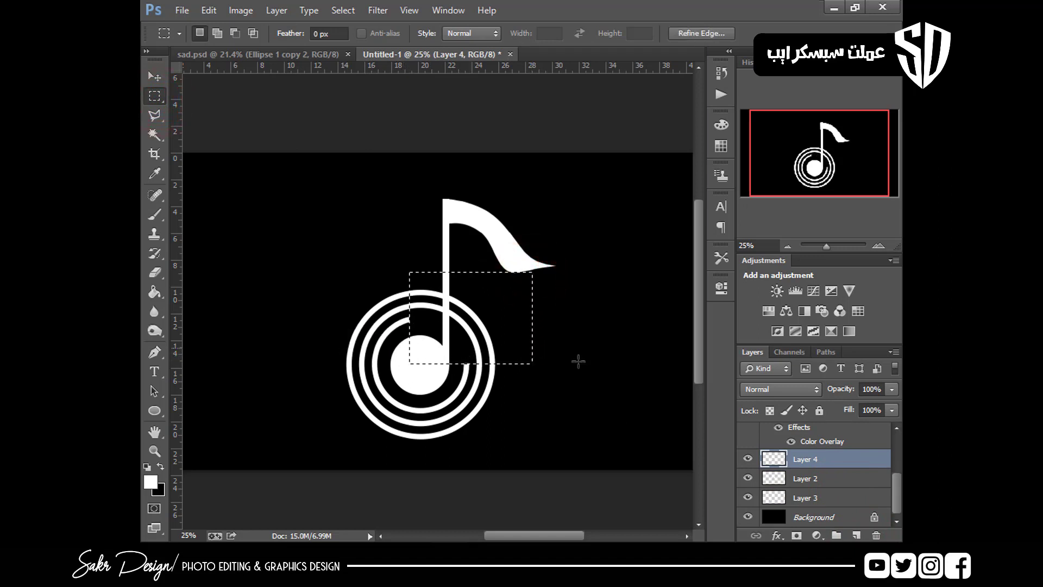
left_click(825, 480)
key("Delete")
left_click(825, 498)
key("Delete")
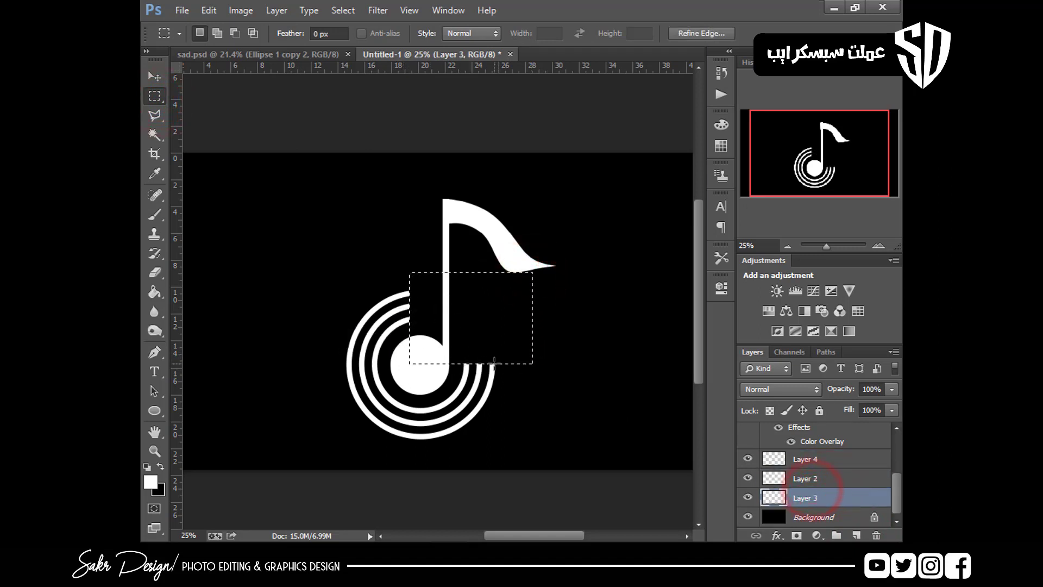
Try rotating the middle ring arc 15 degrees clockwise
key("ctrl+plus")
key("ctrl+plus")
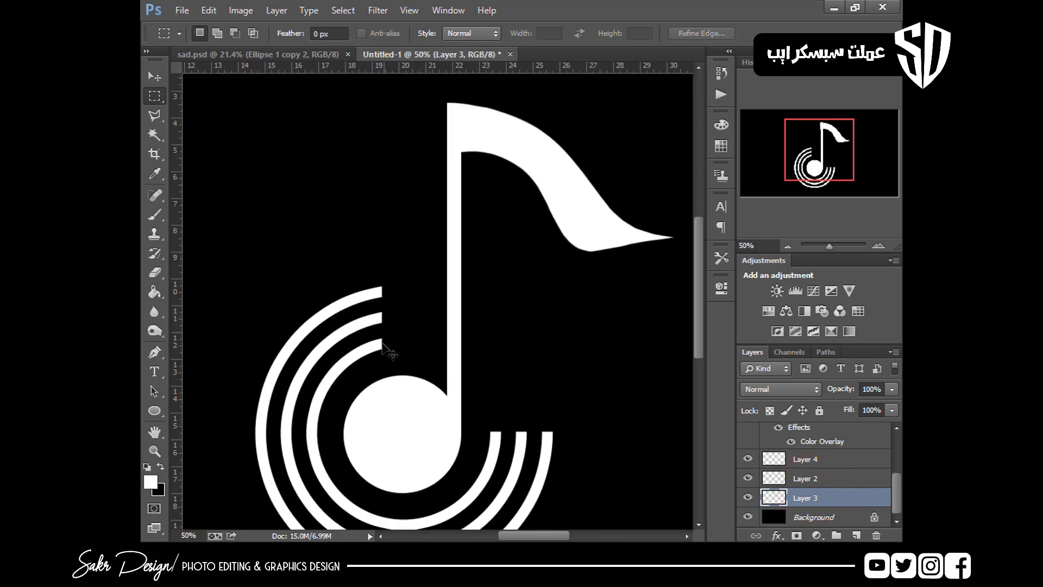
key("v")
right_click(373, 321)
left_click(383, 326)
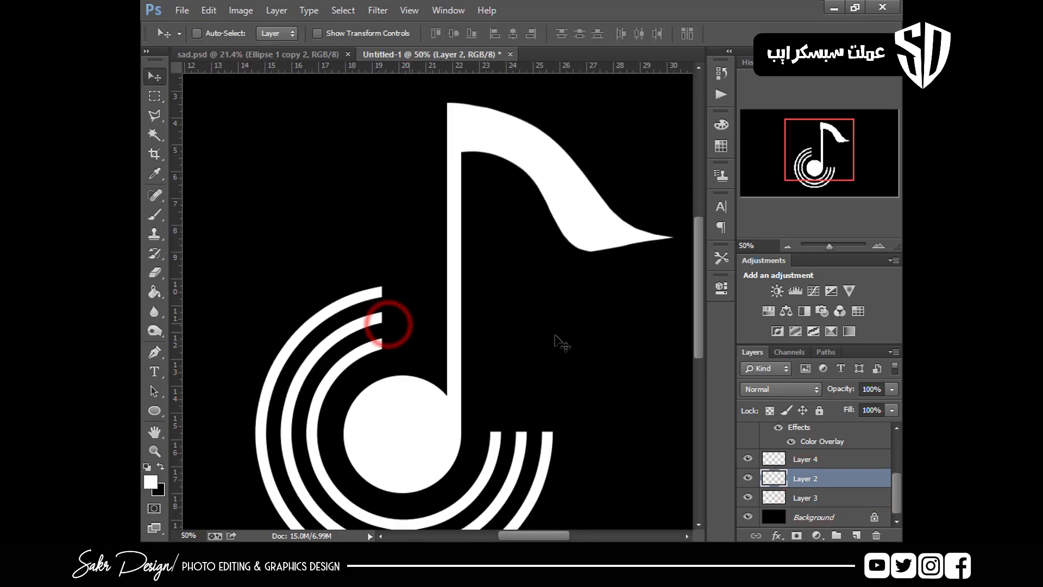
key("ctrl+t")
left_click_drag(579, 332, 604, 380)
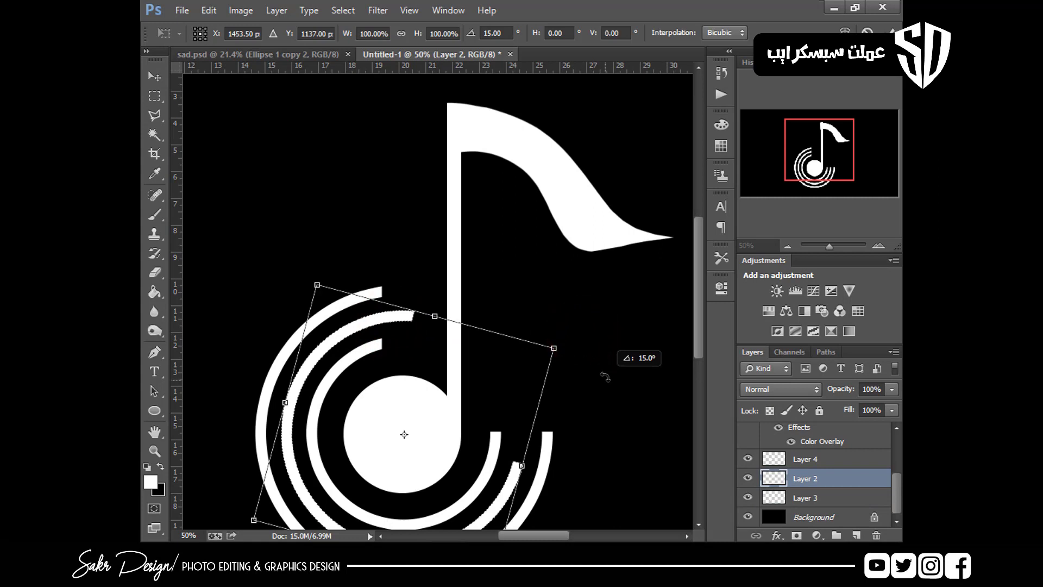
key("Return")
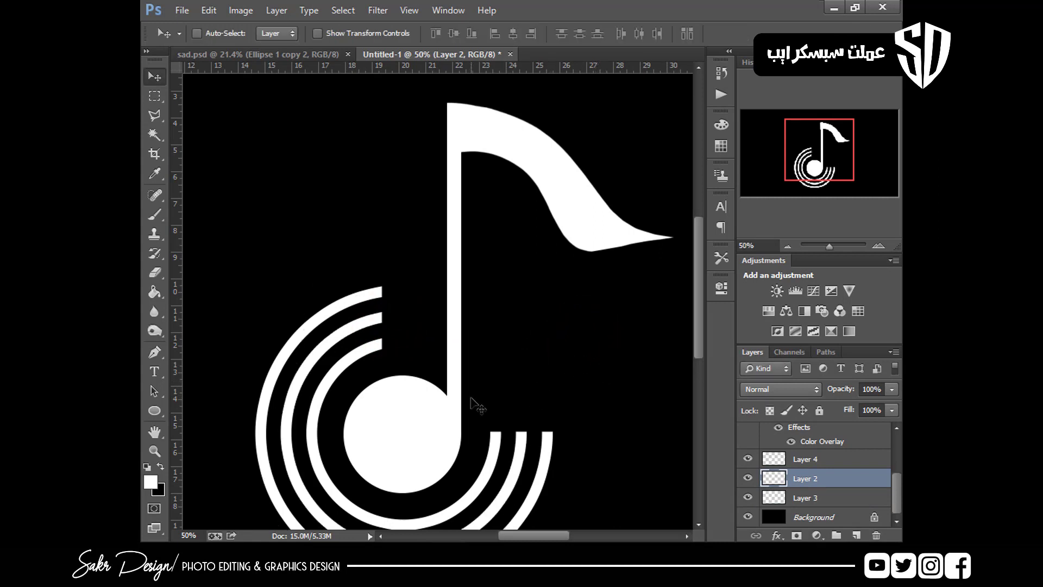
Rotate the inner ring arc slightly counter-clockwise around the note's head
left_click(390, 350, "ctrl")
key("ctrl+t")
left_click_drag(650, 405, 491, 259)
key("Return")
Rotate the outer ring arc by -45 degrees around the note's head
right_click(373, 293)
left_click(389, 300)
key("ctrl+t")
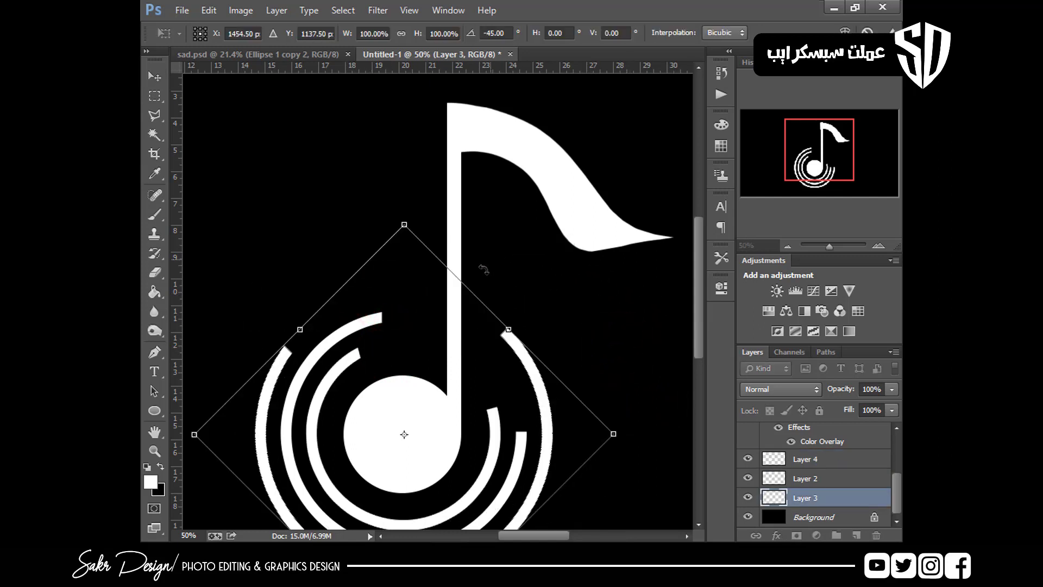
double_click(463, 320)
Try turning the outer ring arc 45 degrees clockwise
key("ctrl+t")
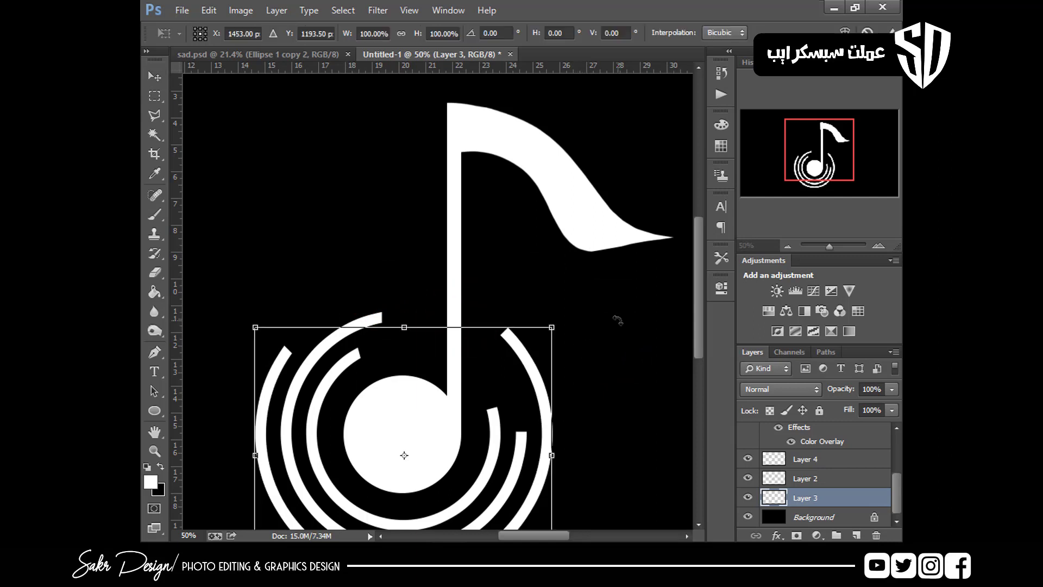
left_click_drag(619, 324, 628, 517)
key("Escape")
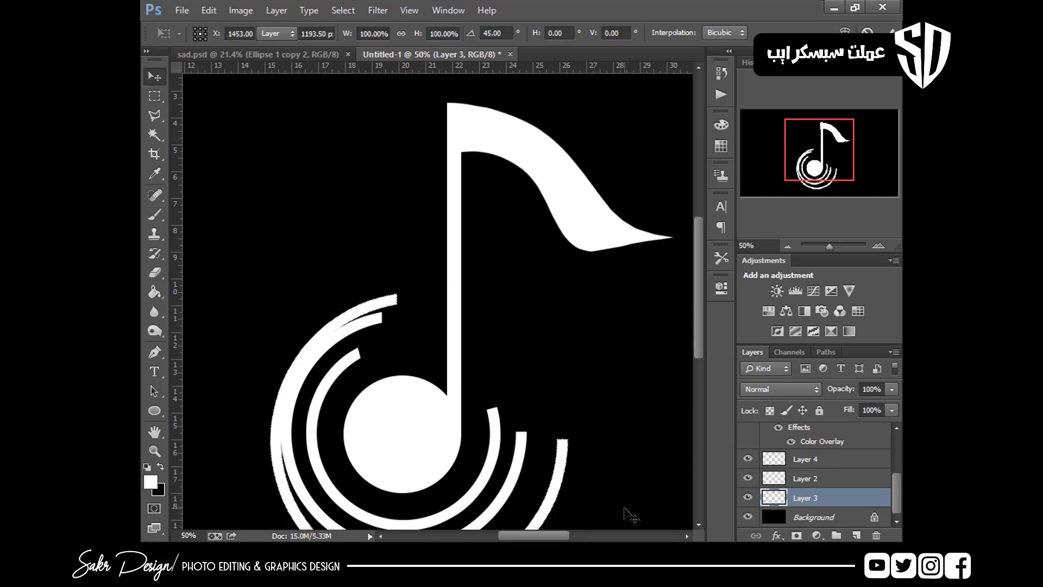
left_click_drag(563, 420, 599, 329)
key("ctrl+t")
key("Return")
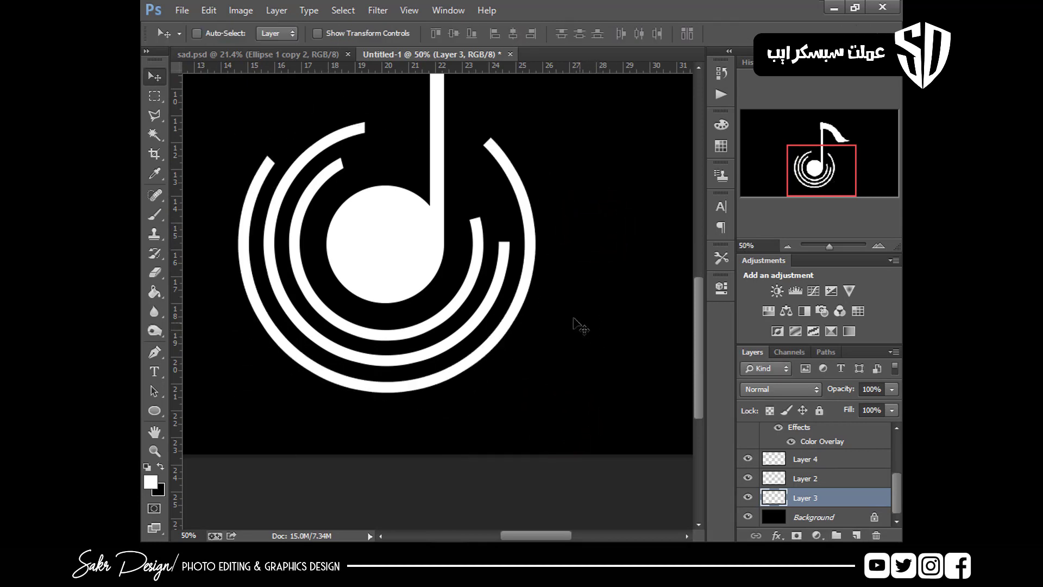
Try rotating the outer ring arc 45 degrees clockwise and recentering it around the note's head
key("ctrl+0")
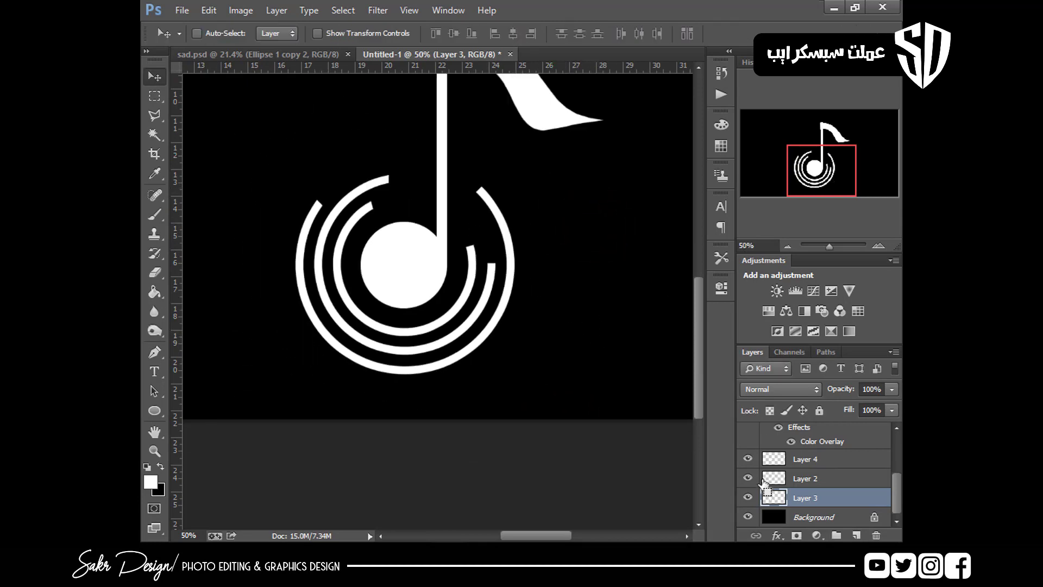
key("ctrl+plus")
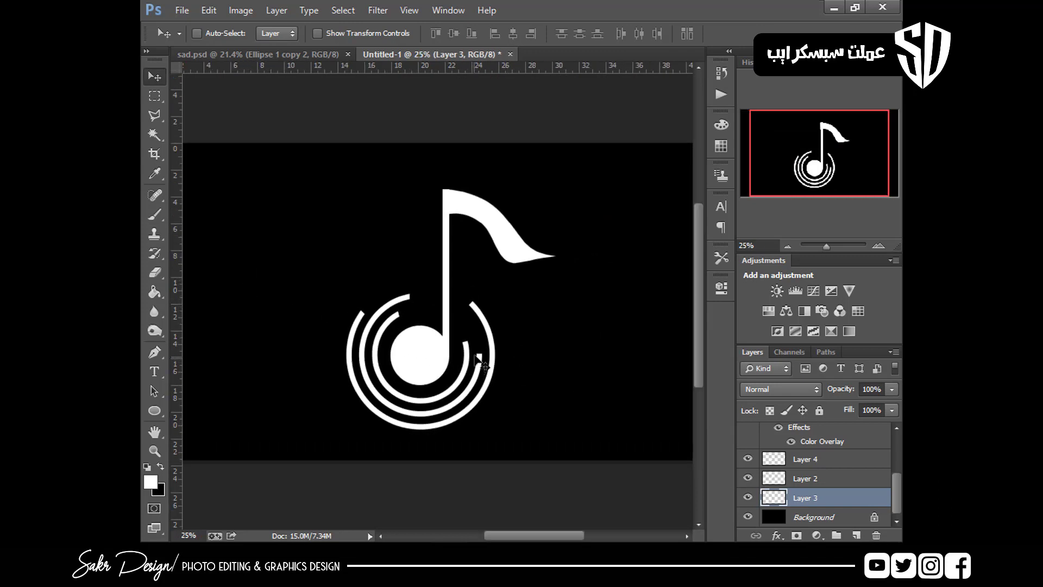
key("ctrl+t")
left_click_drag(568, 359, 554, 467)
left_click_drag(454, 397, 446, 390)
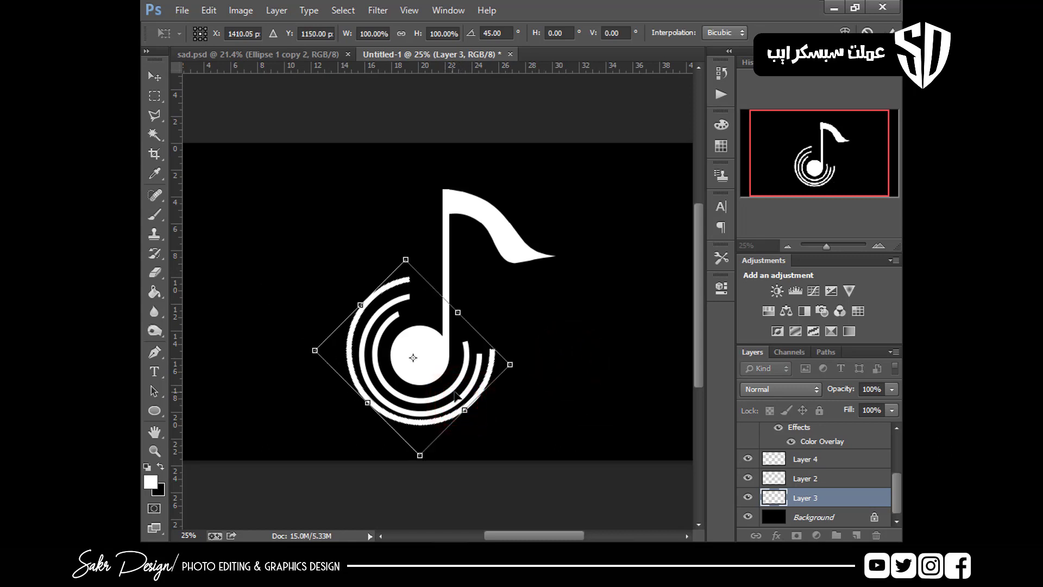
key("shift+Down")
key("shift+Down")
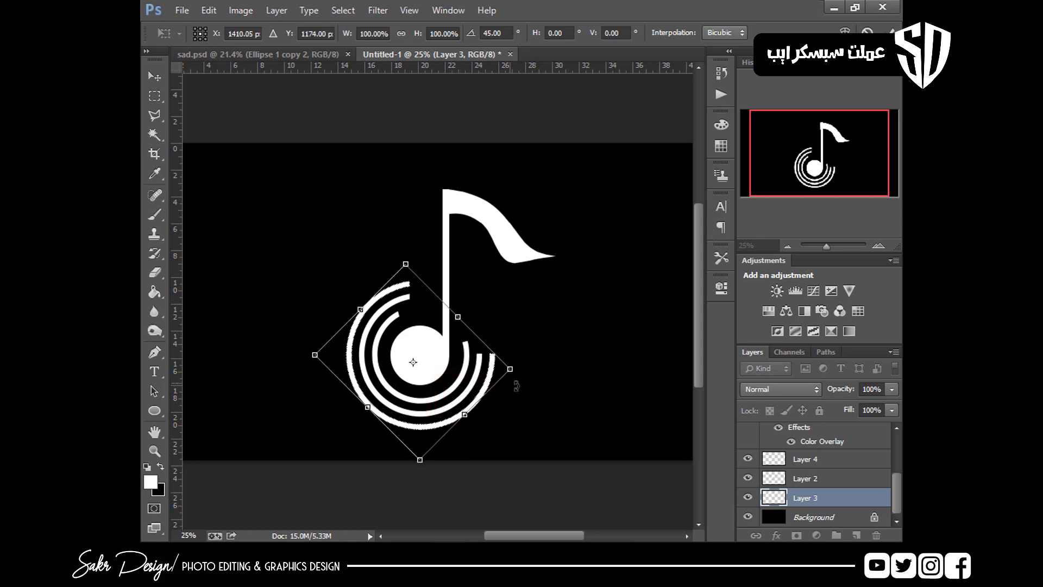
Rotate the outer ring arc about 51.8 degrees clockwise and move it back around the note's head
left_click_drag(517, 386, 554, 397)
left_click_drag(461, 398, 524, 348)
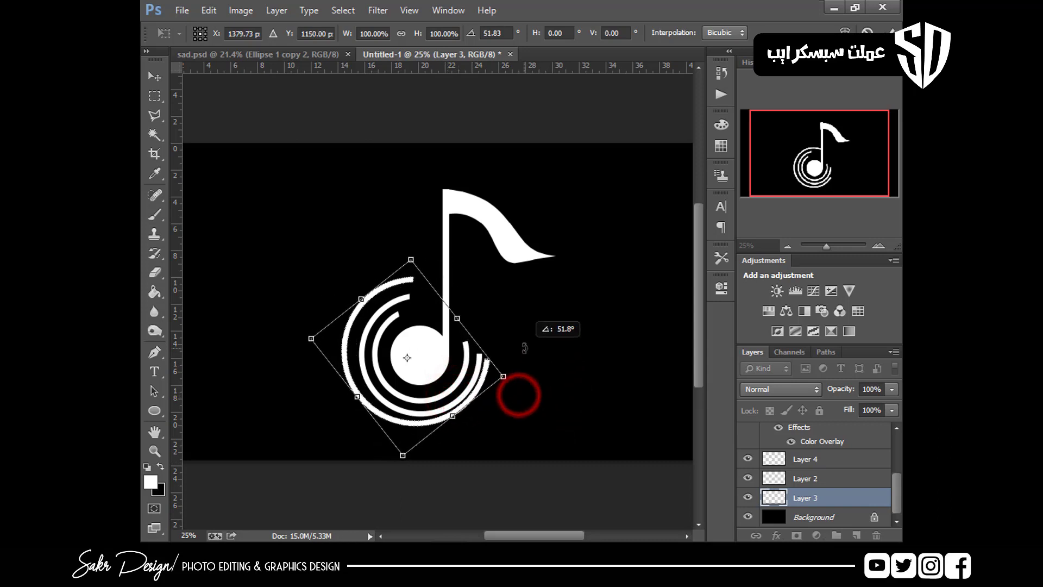
left_click_drag(415, 380, 424, 384)
Nudge the outer ring arc until it is concentric with the note's head and fine-tune its rotation
key("Left")
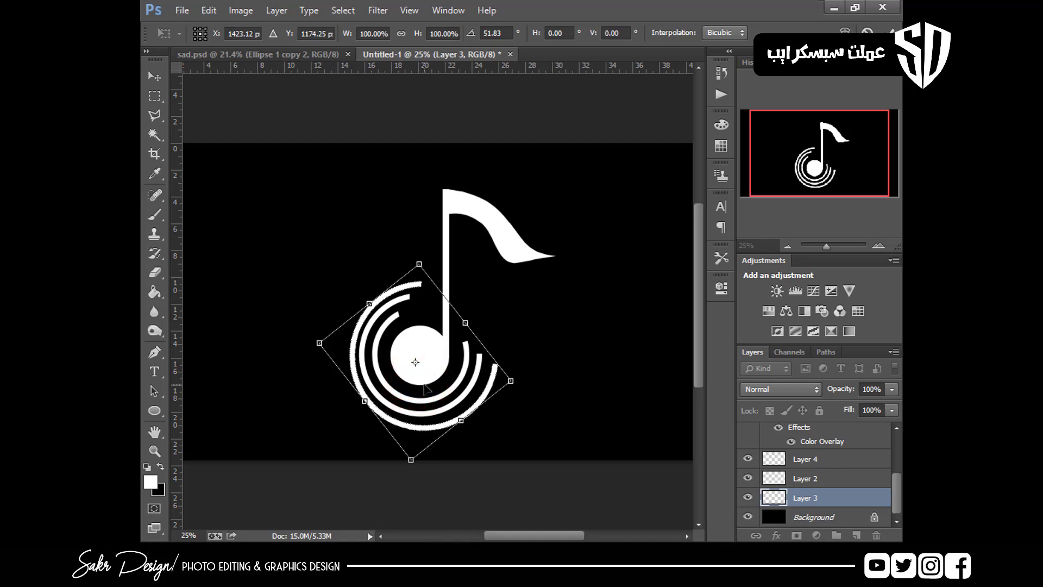
key("Left")
key("Left")
key("Left")
key("Left")
key("Left")
key("Left")
key("Left")
key("Left")
key("Up")
key("Up")
key("Up")
key("Up")
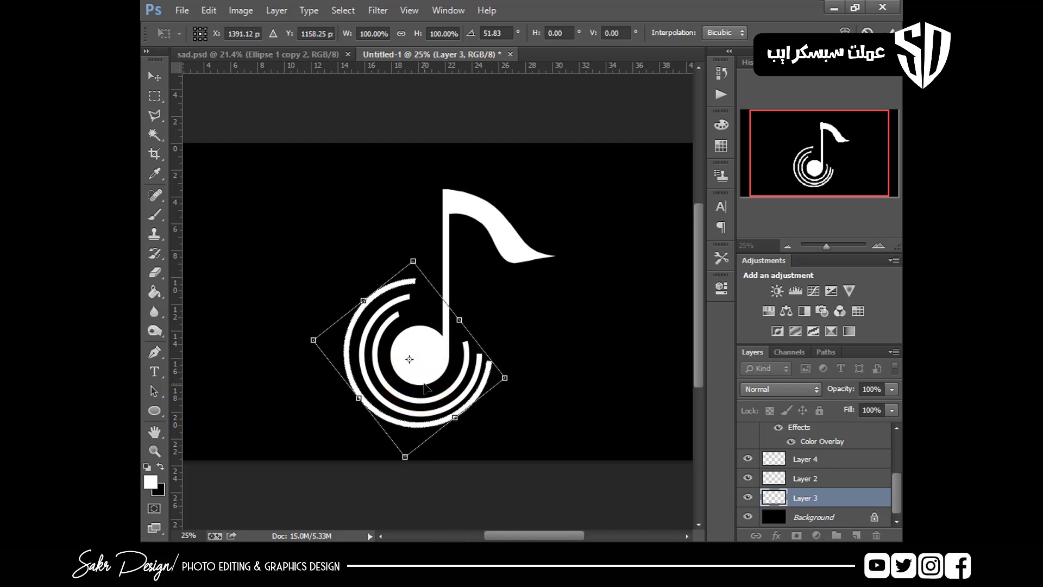
key("Right")
key("Right")
key("Down")
key("Down")
key("Down")
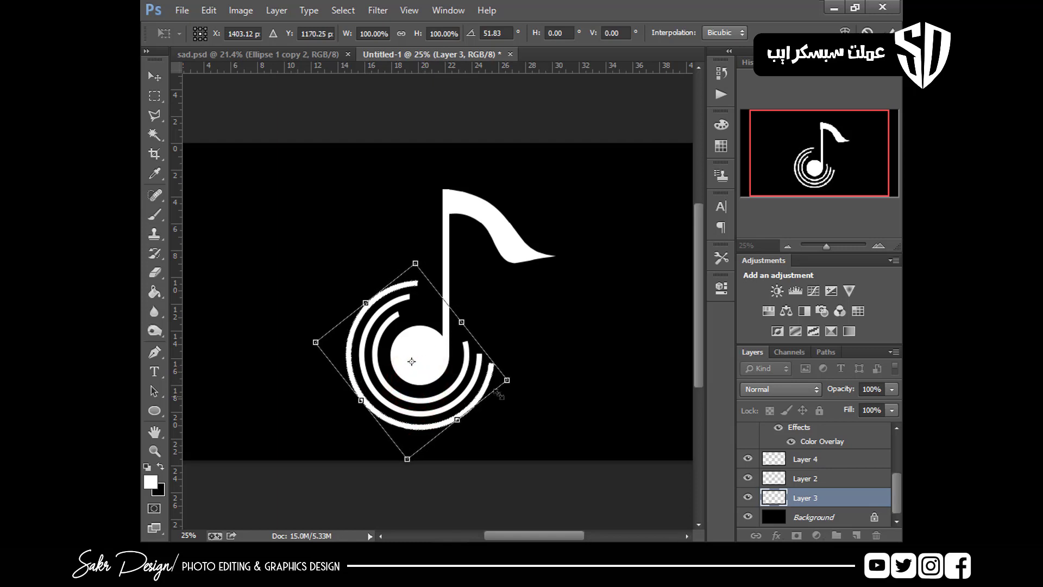
left_click_drag(554, 337, 549, 325)
double_click(430, 361)
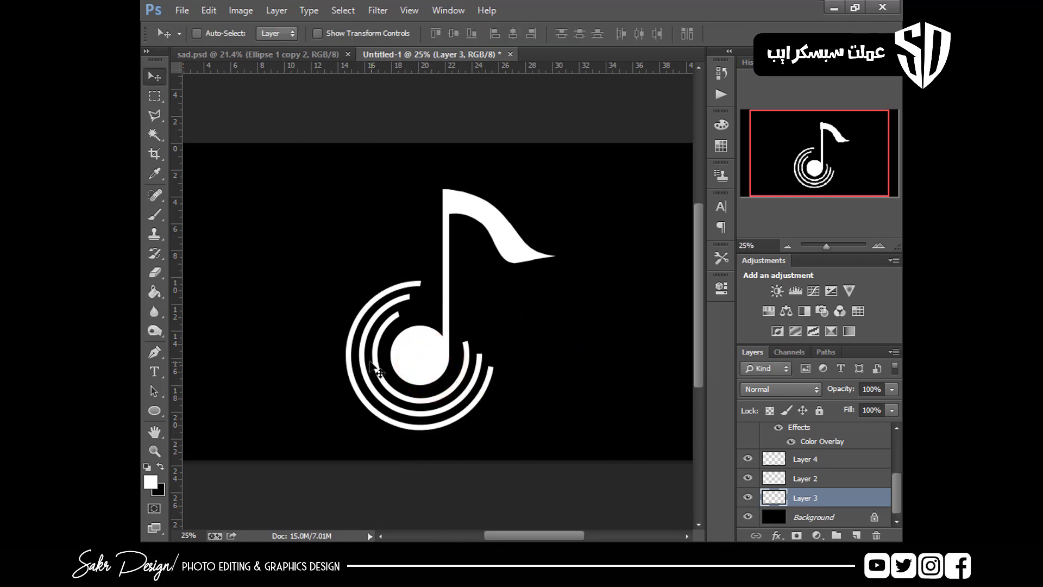
Rotate the inner ring arc about 10.8 degrees clockwise around the note's head
right_click(382, 375)
left_click(391, 368)
key("ctrl+t")
left_click_drag(315, 380, 335, 356)
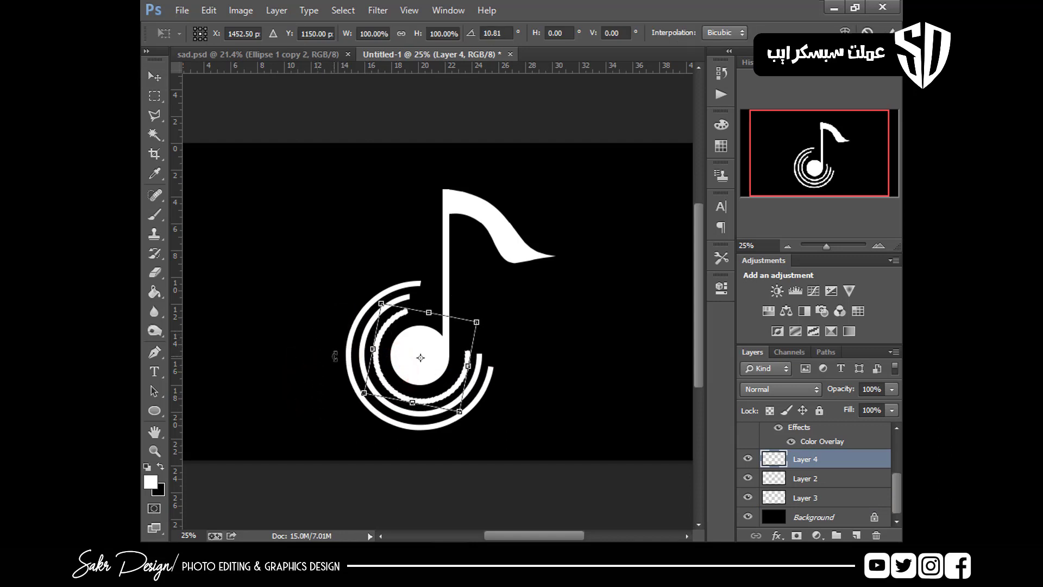
double_click(398, 344)
Rotate the middle ring arc counter-clockwise so its ends are staggered against the inner and outer arcs
right_click(402, 303)
left_click(421, 305)
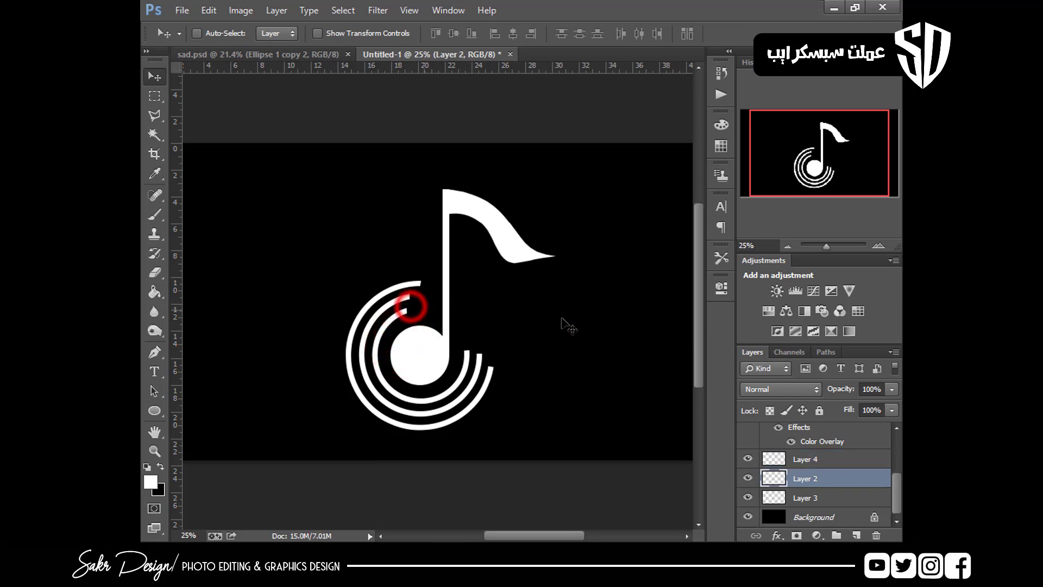
key("ctrl+t")
left_click_drag(561, 294, 510, 252)
double_click(401, 326)
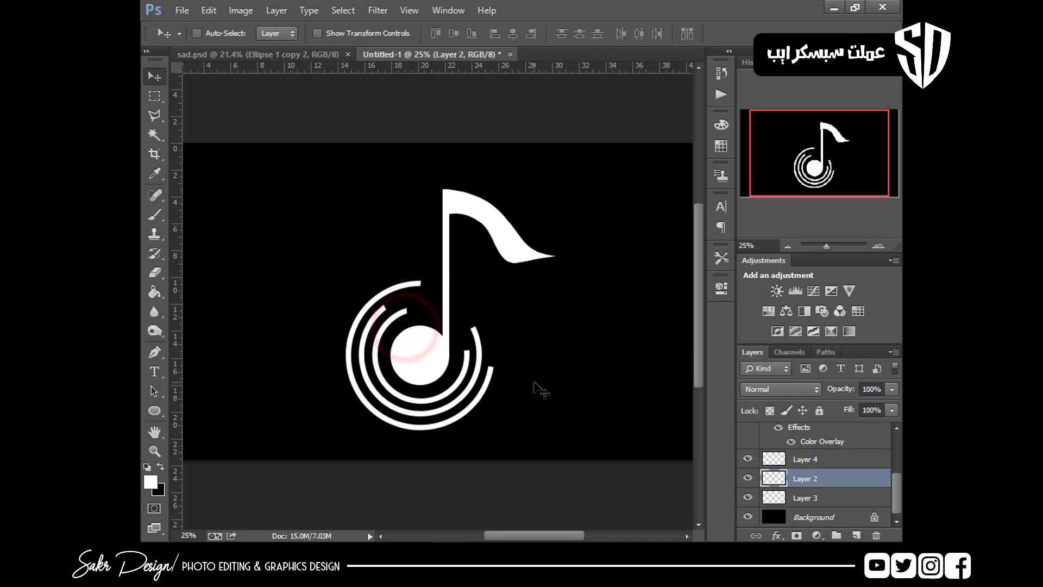
Rotate the outer ring arc slightly counter-clockwise around the note's head
right_click(491, 387)
left_click(499, 393)
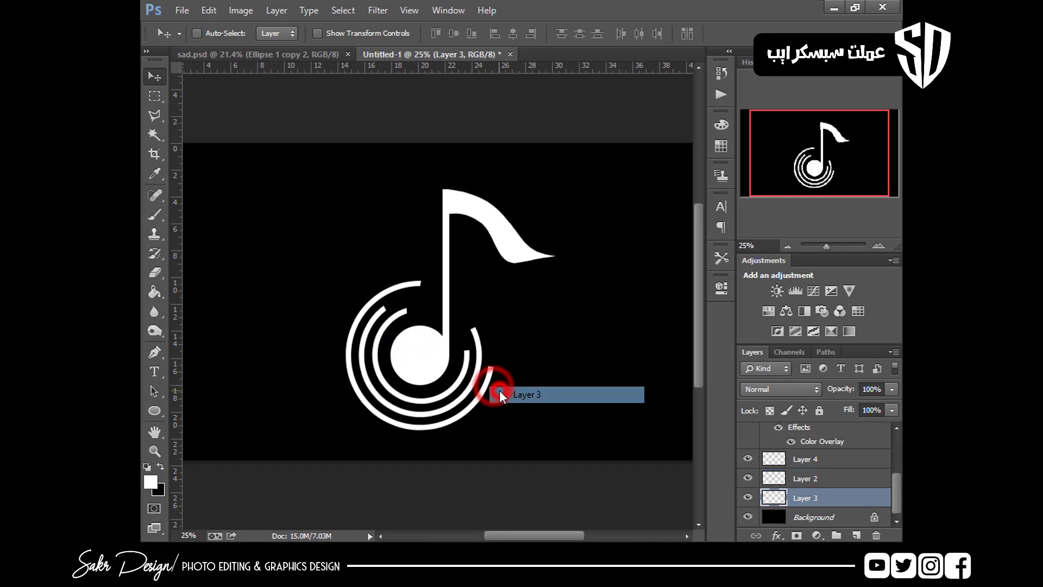
key("ctrl+minus")
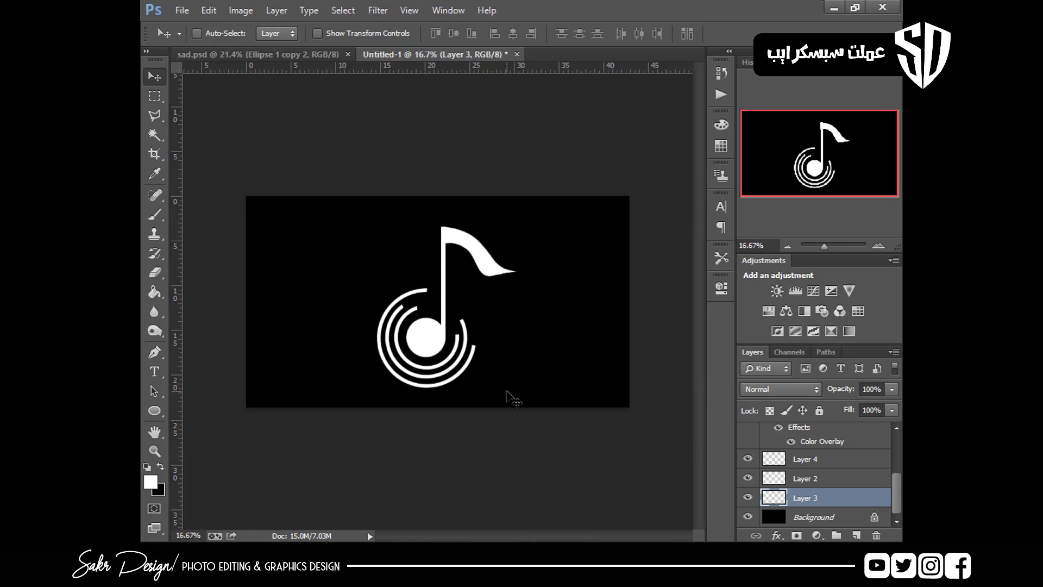
key("ctrl+plus")
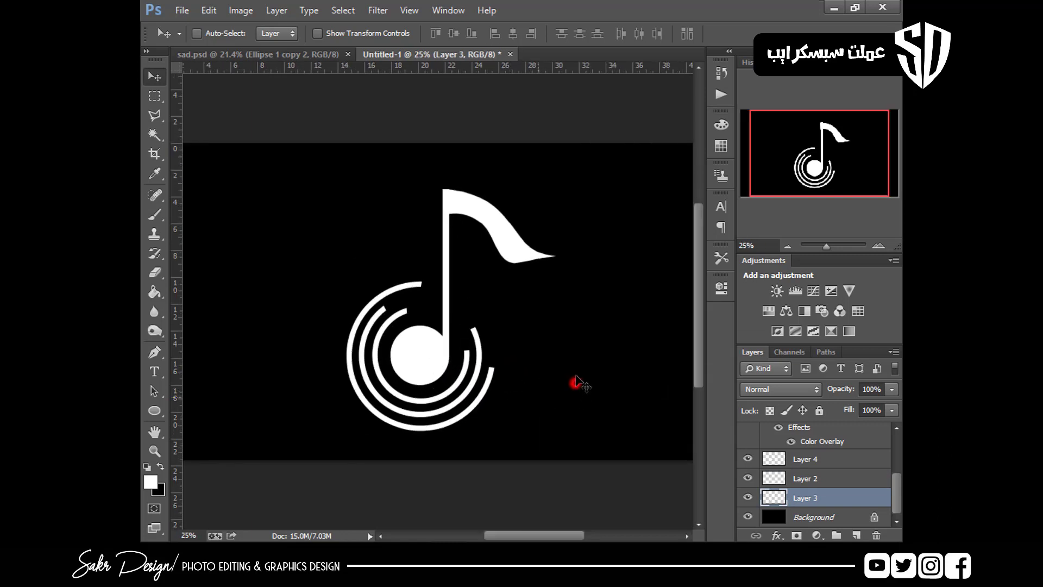
key("ctrl+t")
left_click_drag(576, 382, 557, 366)
double_click(478, 349)
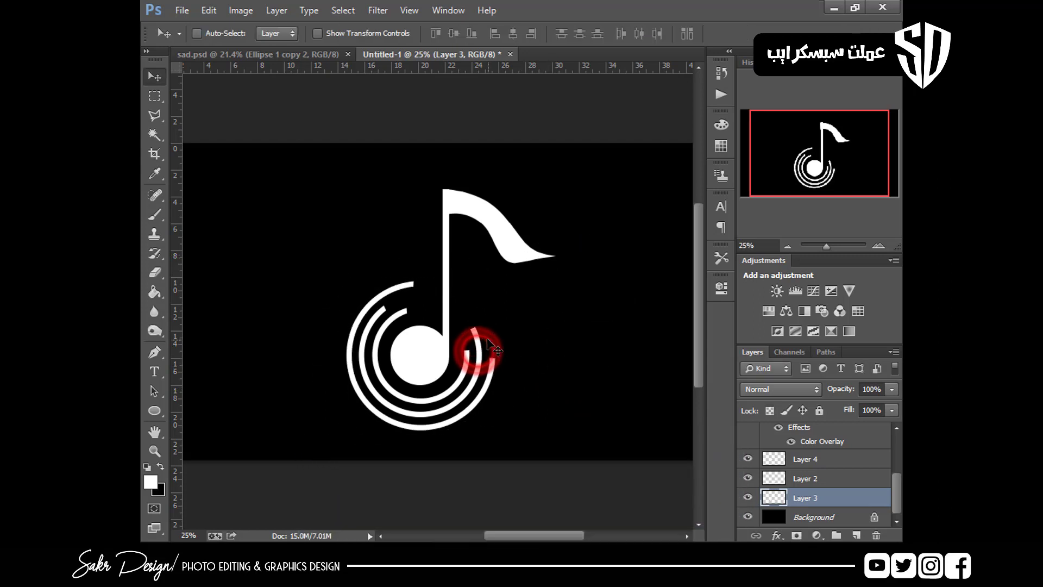
right_click(491, 348)
left_click(494, 345)
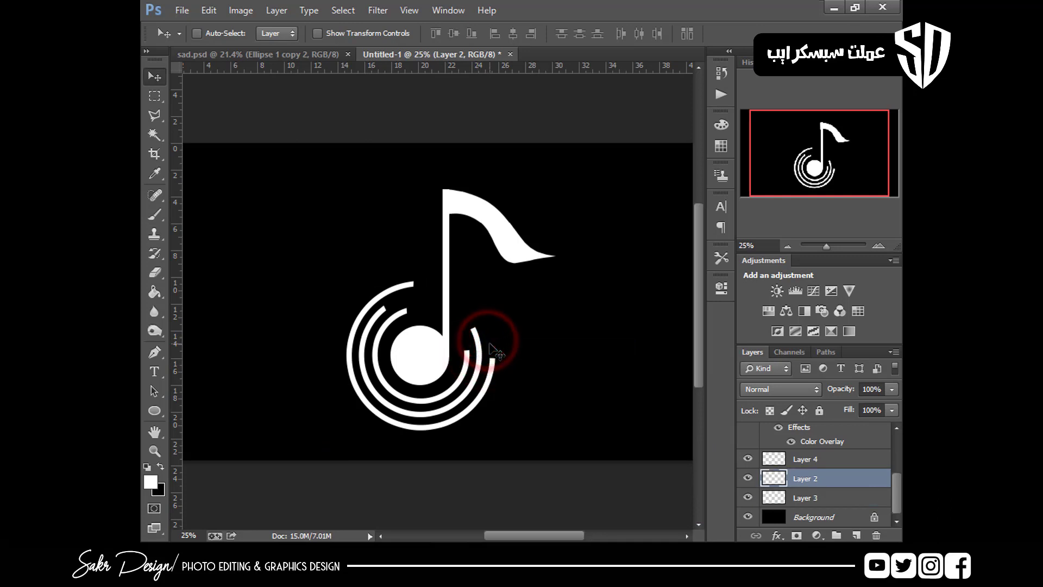
key("ctrl+t")
key("Escape")
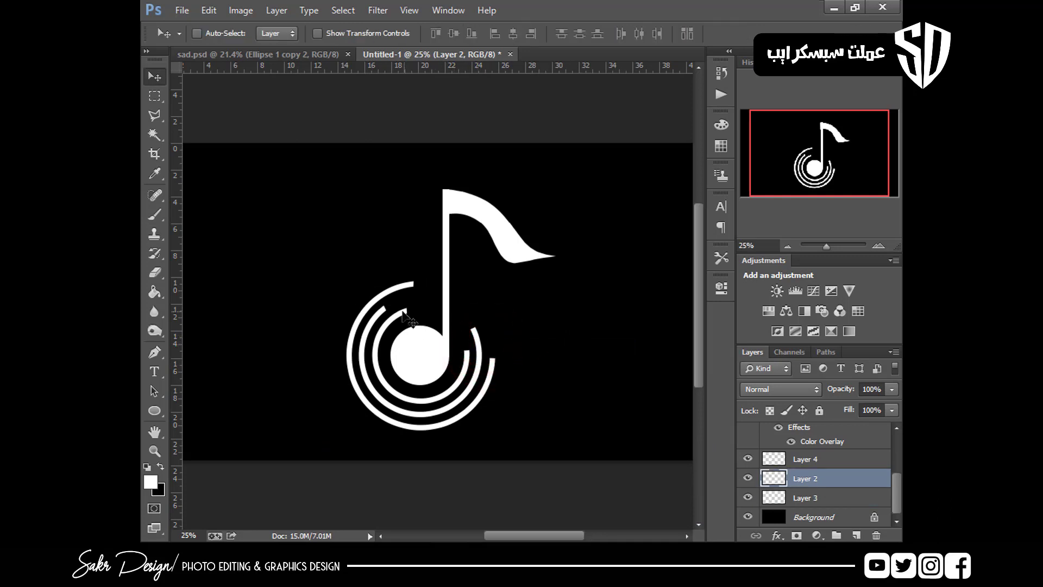
Fine-tune the inner ring arc's rotation, turning it slightly clockwise overall around the note's head
right_click(412, 320)
left_click(435, 325)
key("ctrl+t")
mouse_move(559, 342)
left_mouse_down()
mouse_move(545, 420)
mouse_move(534, 256)
mouse_move(540, 349)
mouse_move(549, 333)
left_mouse_up()
key("Return")
key("ctrl+plus")
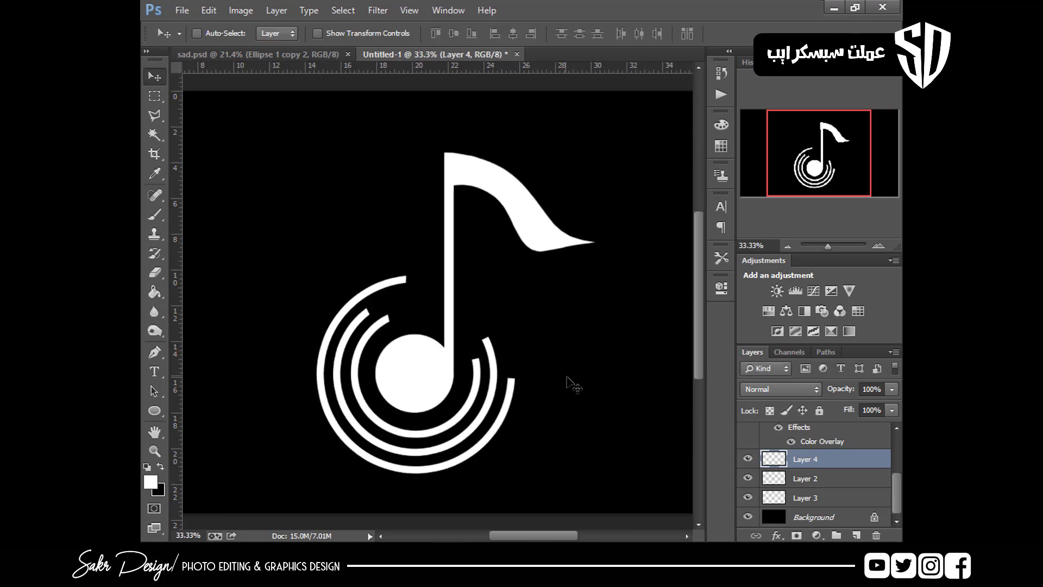
key("ctrl+t")
key("Return")
key("ctrl+0")
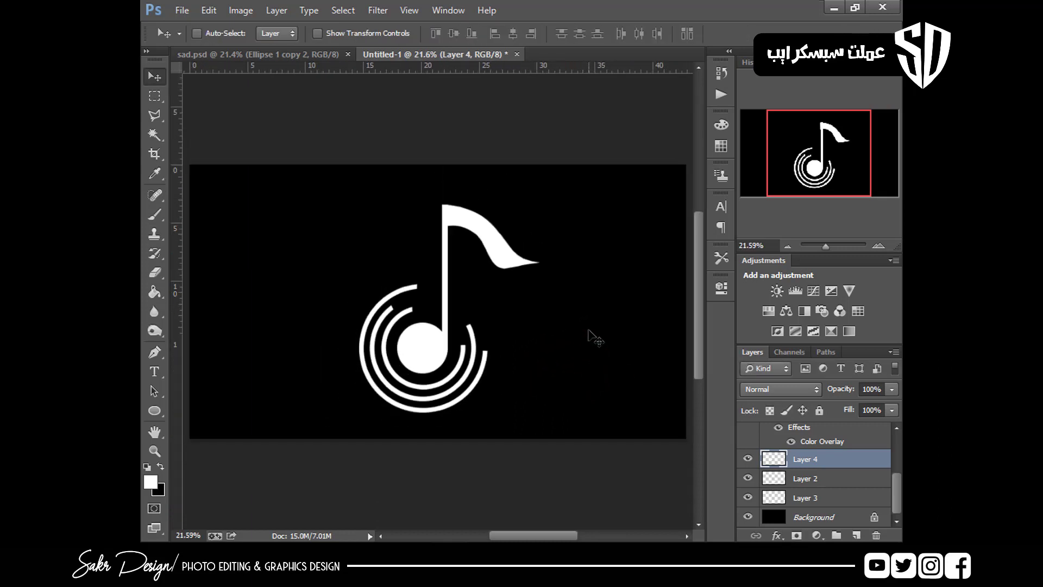
Draw a white circle about 93 px wide left of the note's stem and duplicate it twice straight below
key("ctrl+plus")
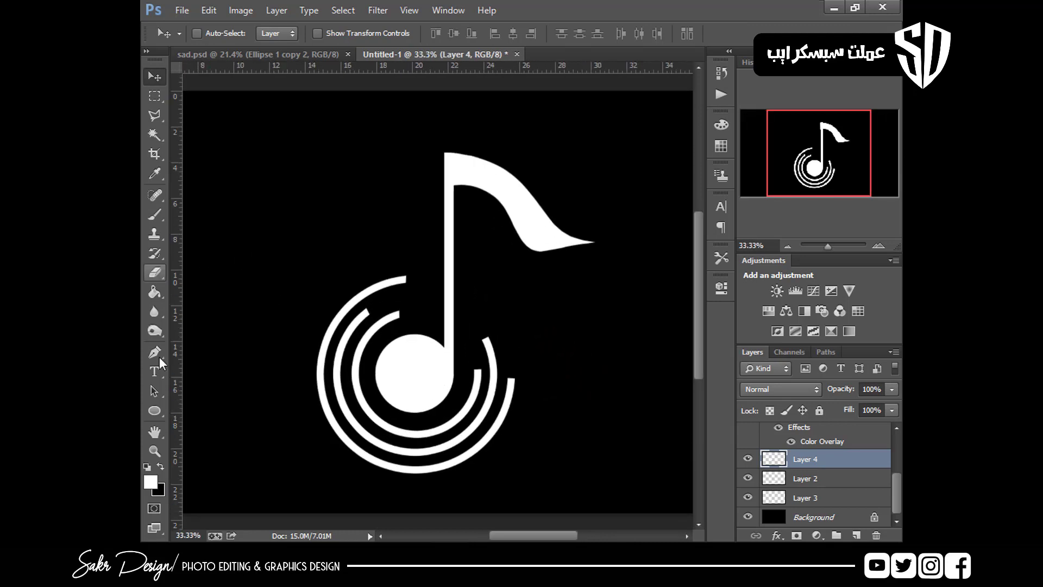
left_click(155, 412)
left_click_drag(413, 180, 440, 302)
key("v")
left_click_drag(441, 241, 441, 265)
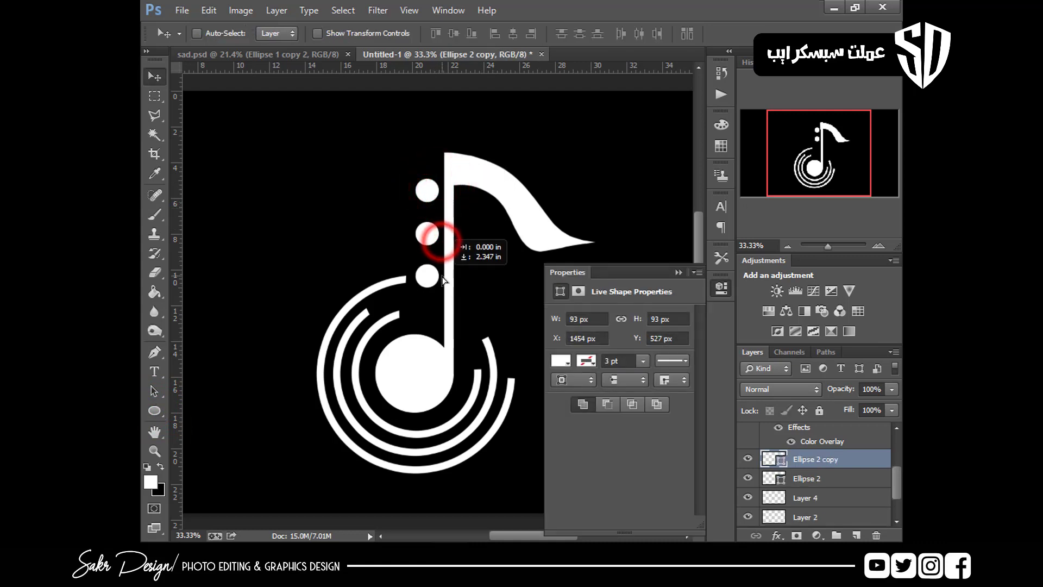
left_click(680, 271)
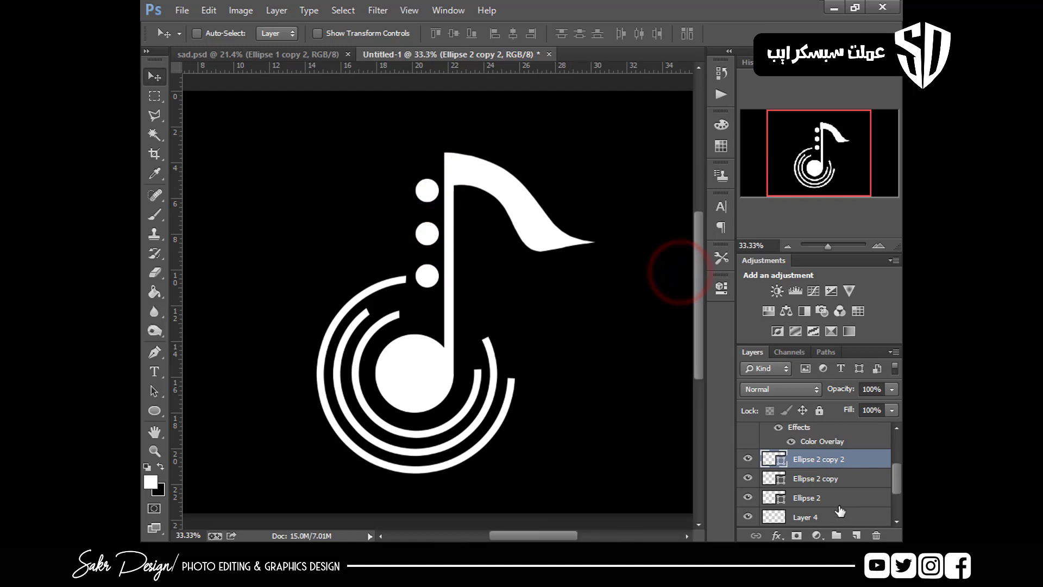
Move the three small circles together down along the note's stem and merge them into one layer
left_click(839, 503, "shift")
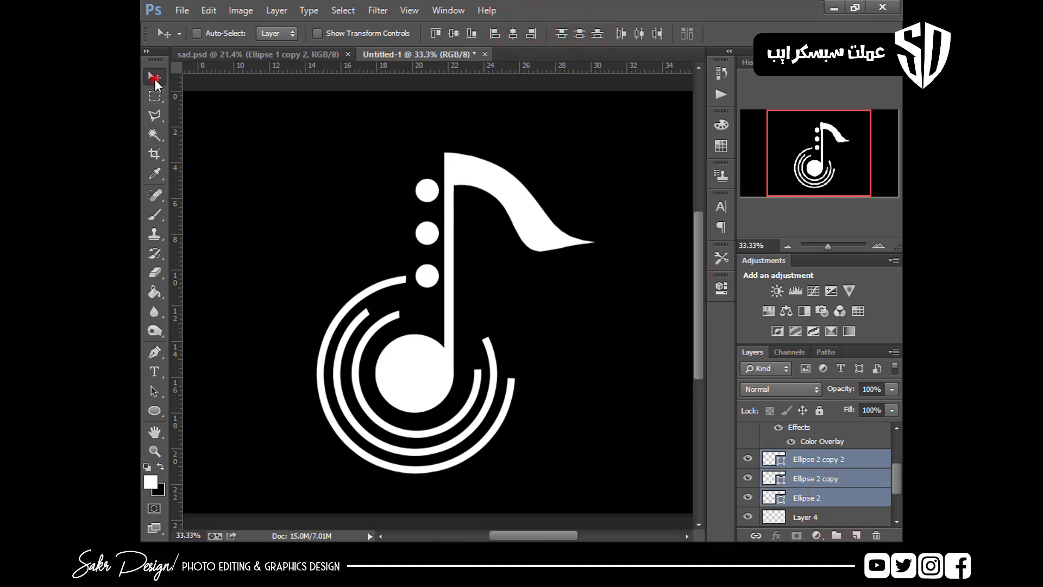
mouse_move(454, 239)
left_mouse_down()
mouse_move(443, 228)
mouse_move(465, 237)
mouse_move(455, 250)
left_mouse_up()
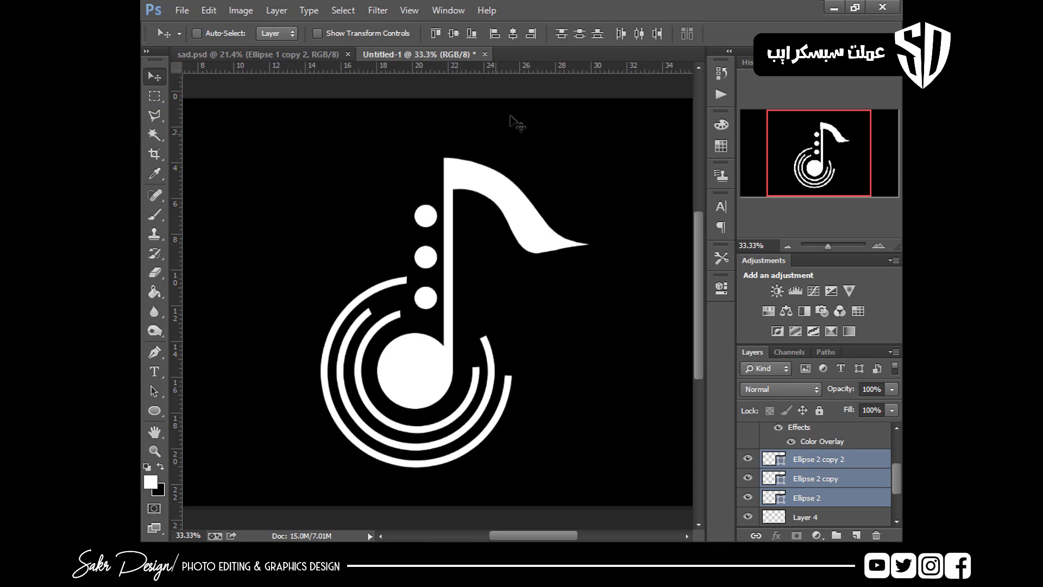
key("ctrl+minus")
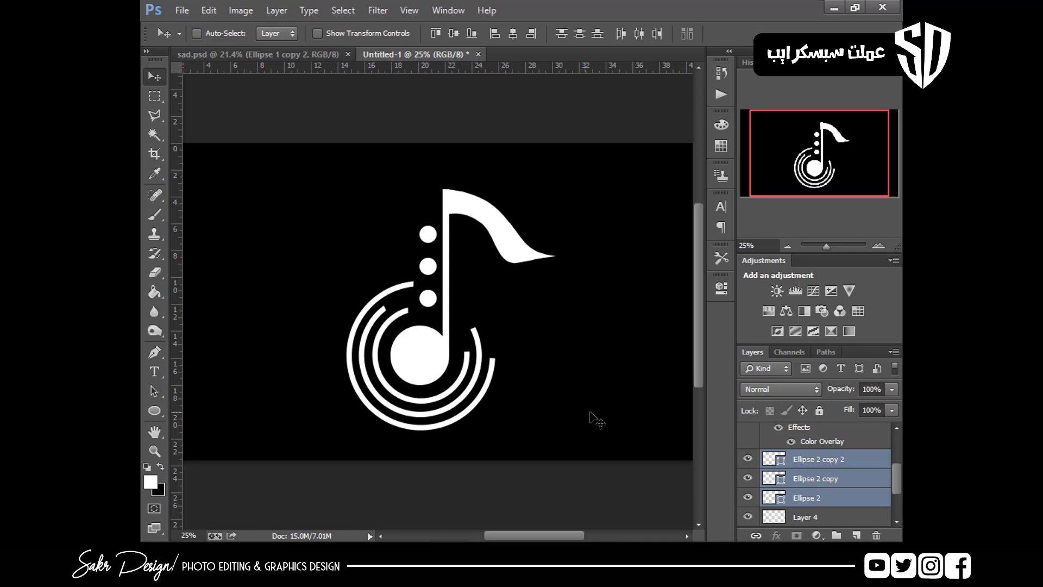
key("ctrl+e")
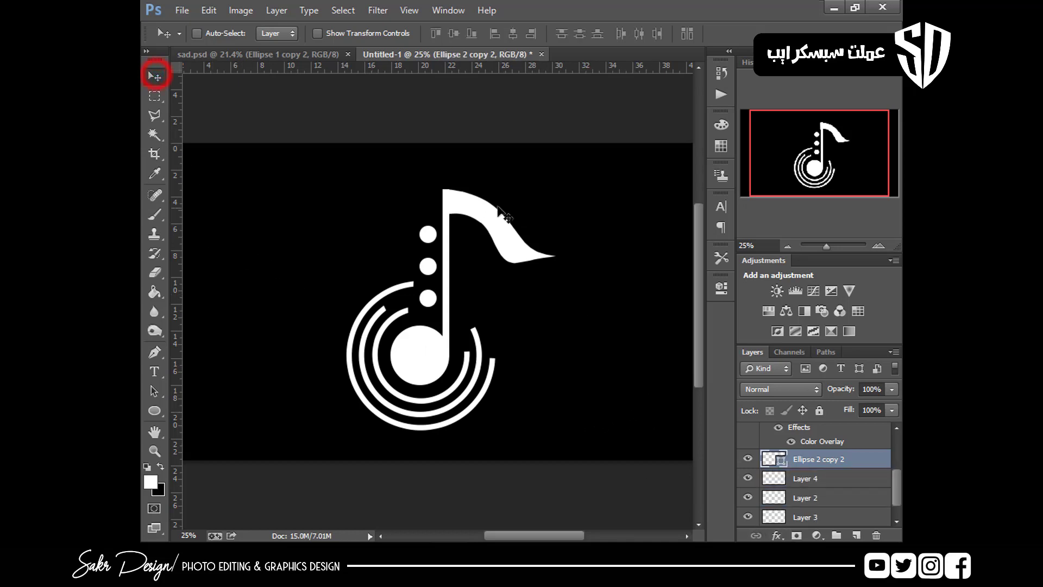
Merge the note's flag, head and stem layers into a single layer
right_click(466, 207)
left_click(482, 213)
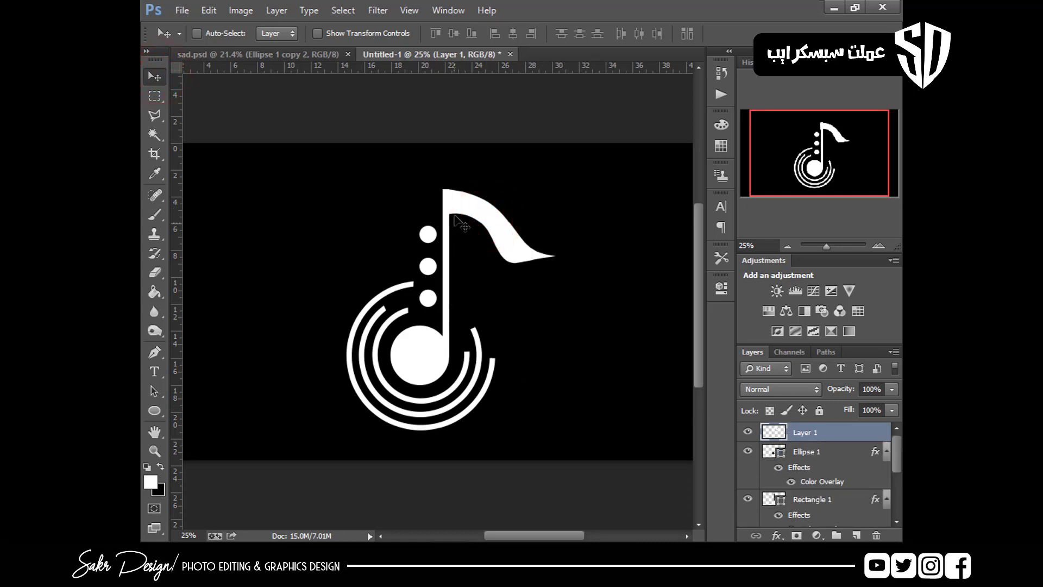
right_click(484, 209)
left_click(494, 214)
left_click(748, 451)
left_click(748, 452)
left_click(812, 506)
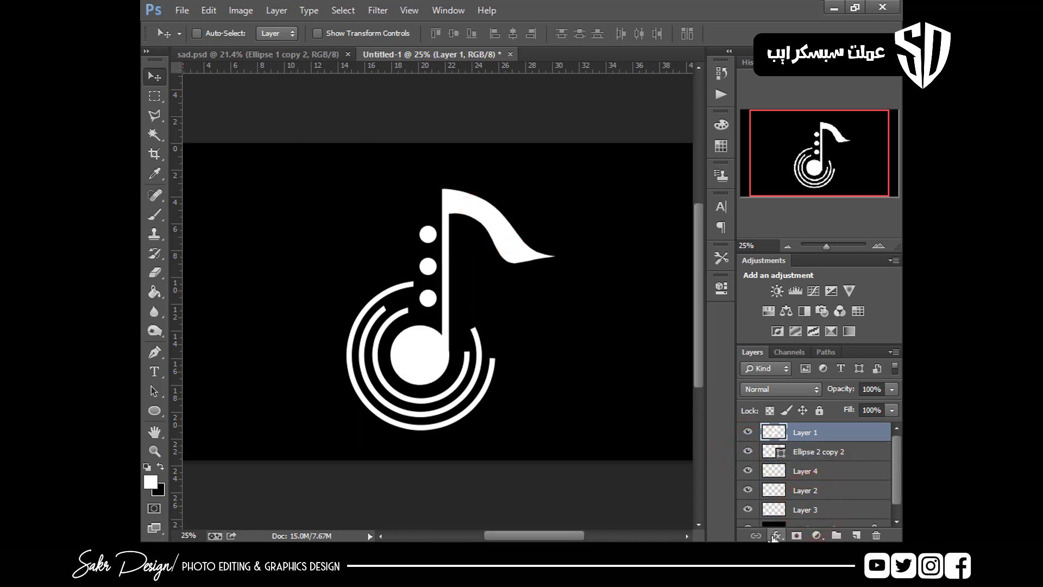
Add a Color Overlay to the merged note layer and change its colour to vivid pink
left_click(775, 537)
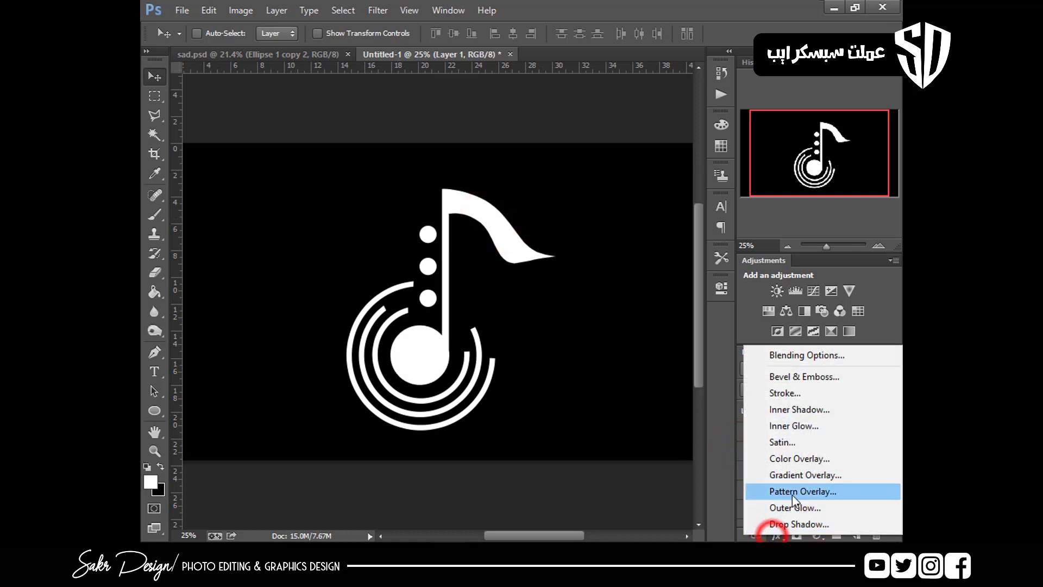
left_click(804, 462)
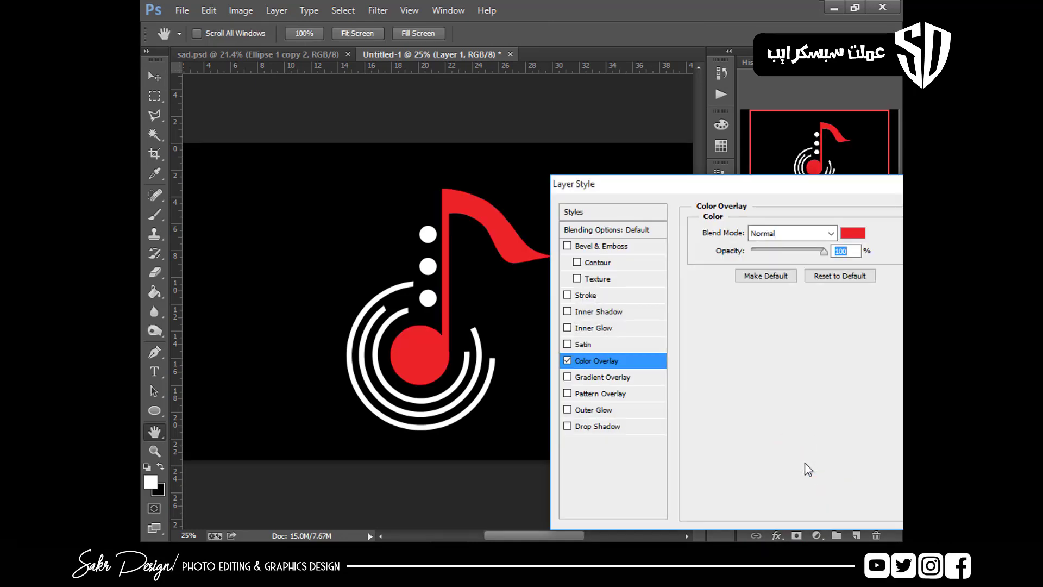
left_click(854, 233)
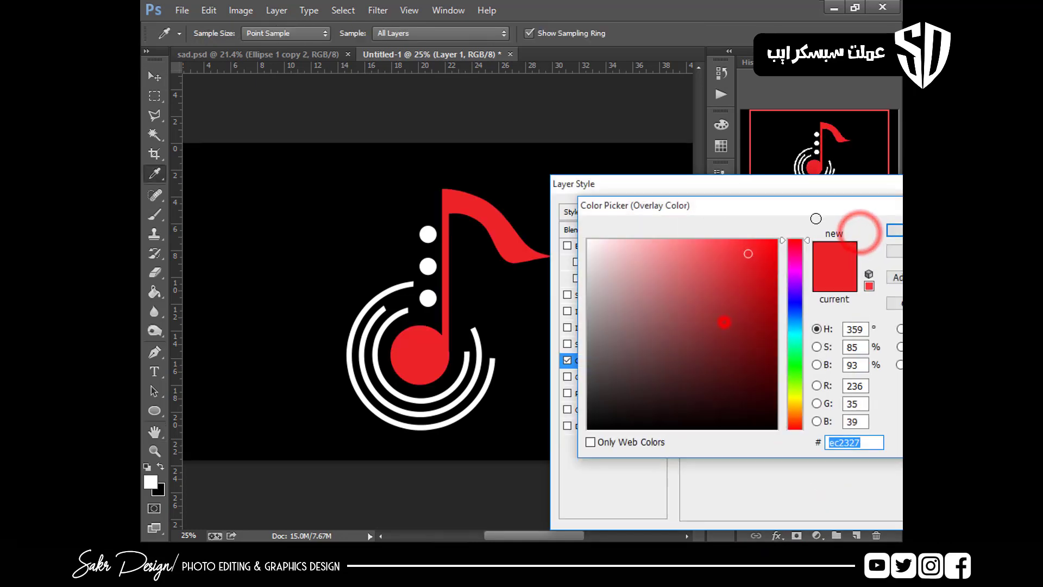
left_click(795, 259)
left_click_drag(794, 259, 794, 254)
key("Return")
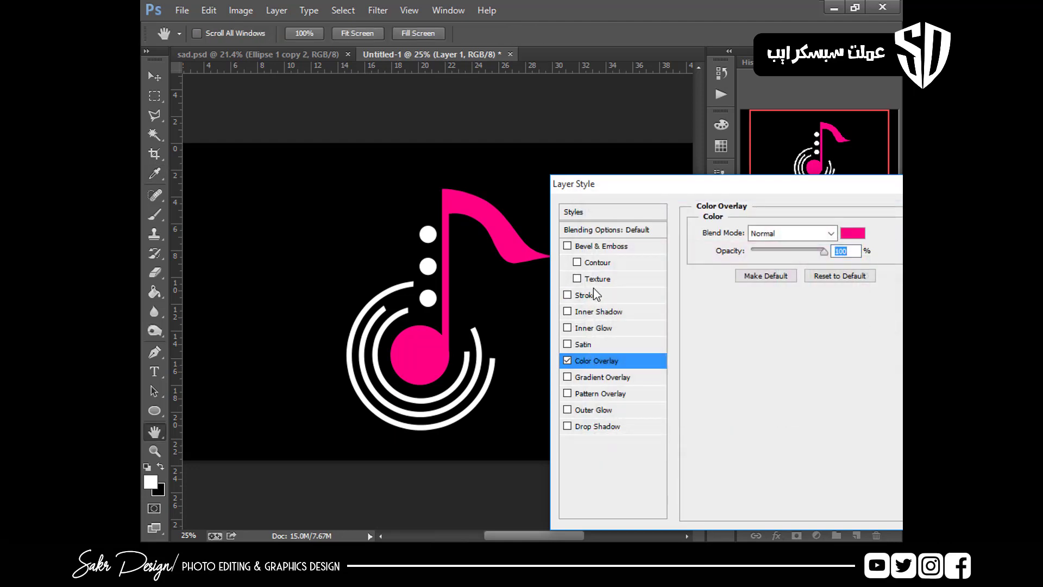
Add Bevel & Emboss with Contour to the note layer, with depth 1000%, size 13 px and shadow opacity 3%
left_click(603, 249)
left_click(608, 265)
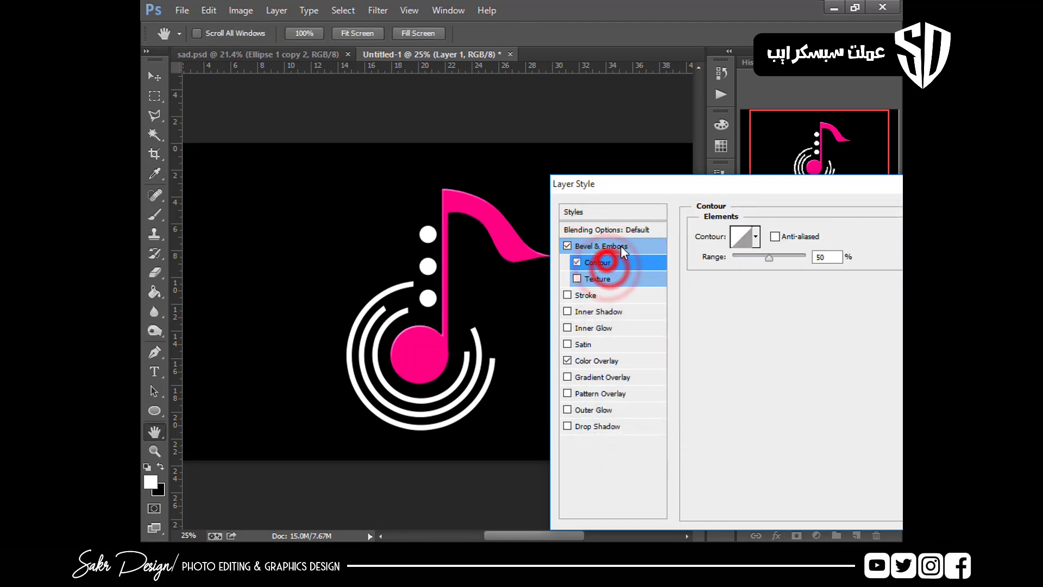
left_click(620, 246)
left_click_drag(767, 270, 832, 276)
left_click_drag(762, 302, 766, 316)
left_click(765, 367)
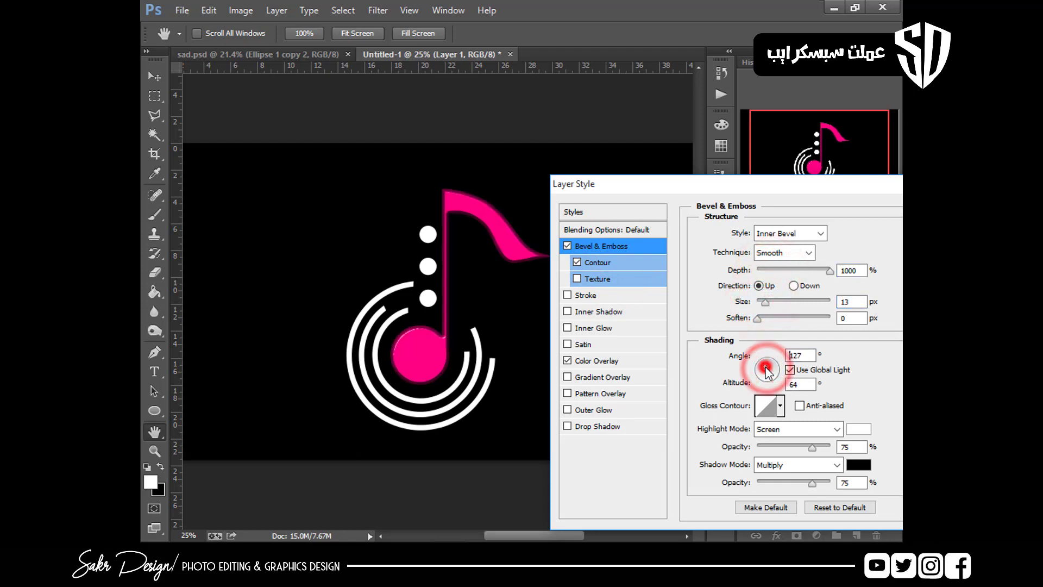
left_click_drag(812, 482, 759, 483)
Set the note's bevel to size 24 px, angle 157°, altitude 48° and highlight opacity 100%, and apply the style
key("ctrl+plus")
left_click_drag(774, 306, 768, 302)
left_click(761, 369)
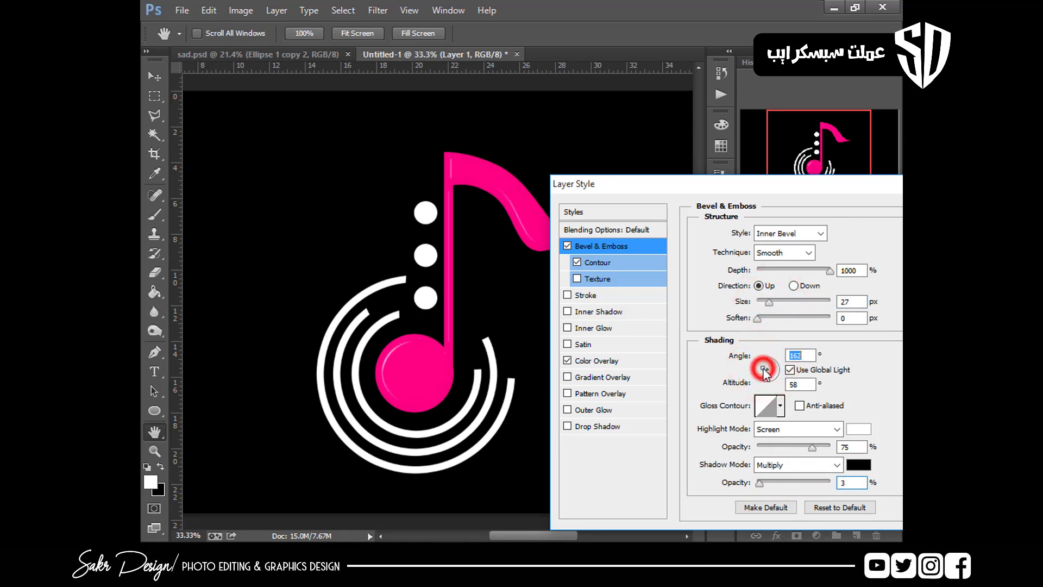
left_click_drag(763, 367, 763, 367)
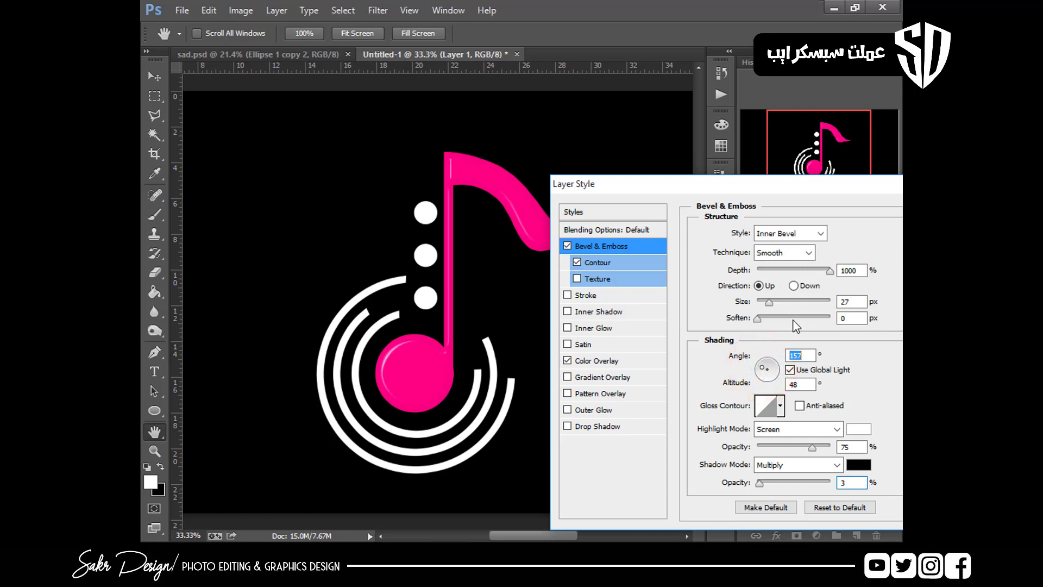
left_click(767, 303)
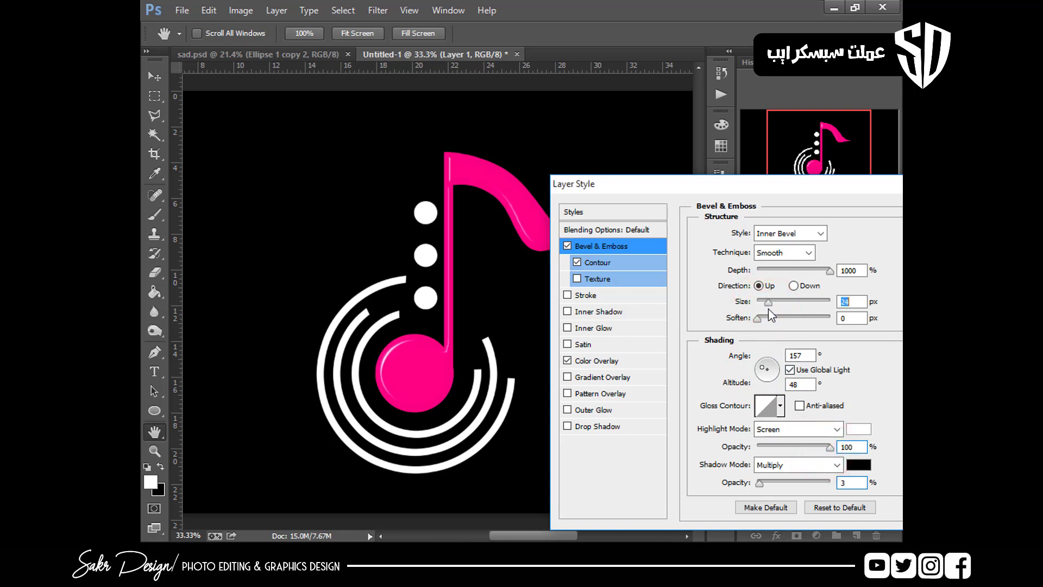
key("Return")
key("ctrl+minus")
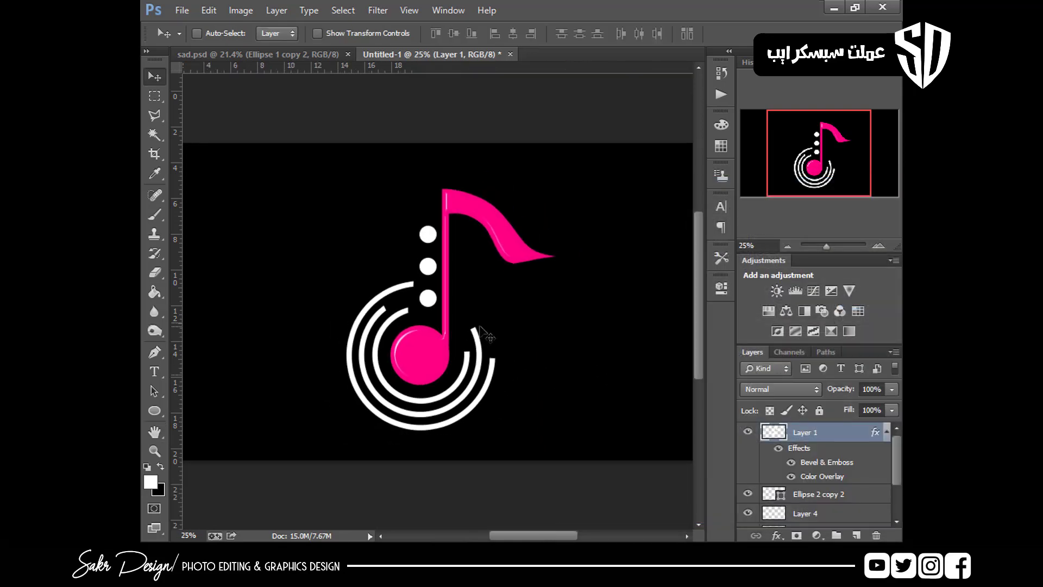
Copy the note's layer style and paste it onto the middle ring arc's layer
key("ctrl+plus")
right_click(829, 435)
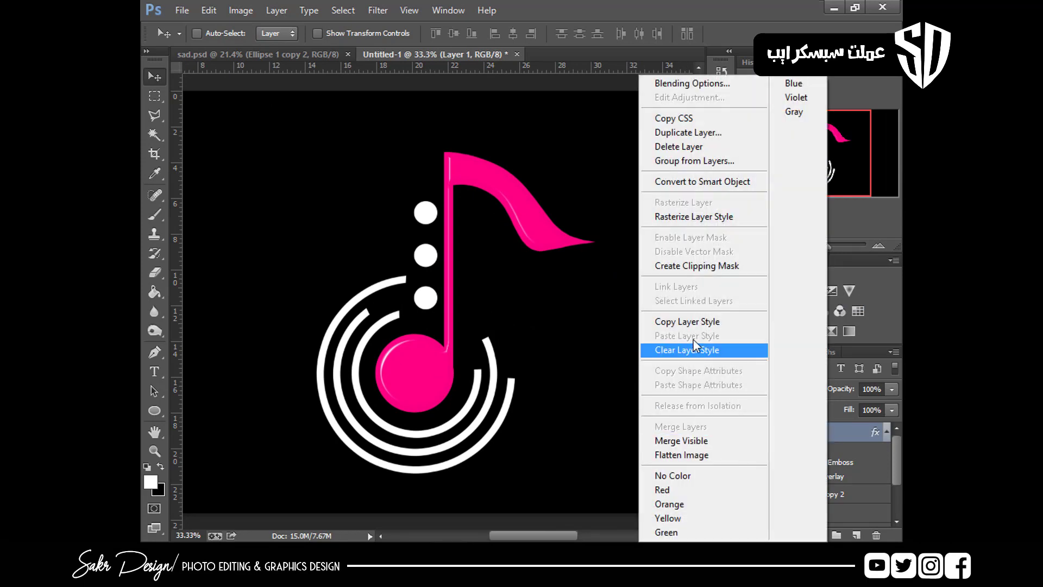
left_click(694, 323)
right_click(496, 371)
left_click(598, 379)
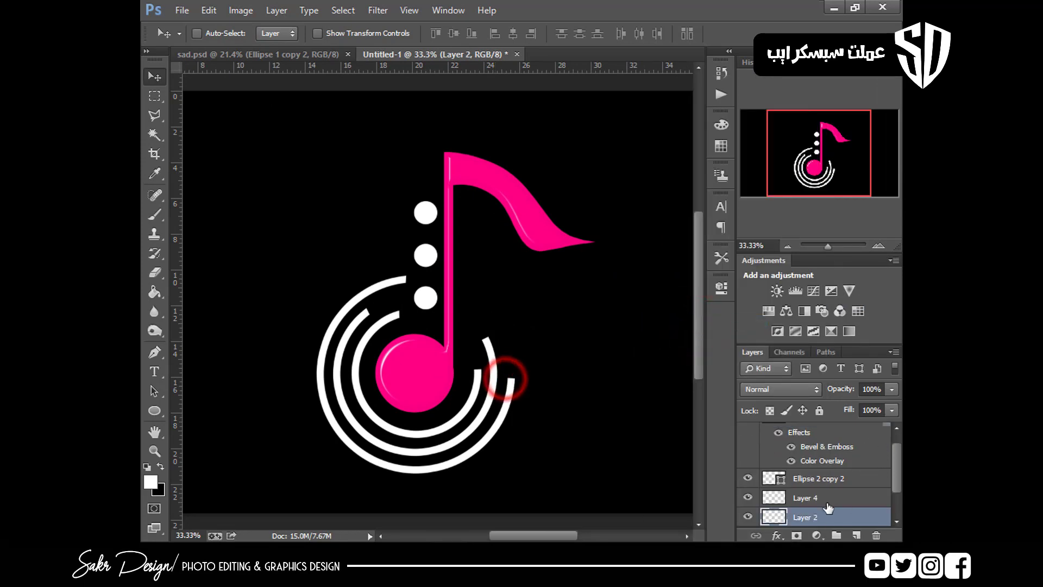
right_click(817, 516)
left_click(762, 308)
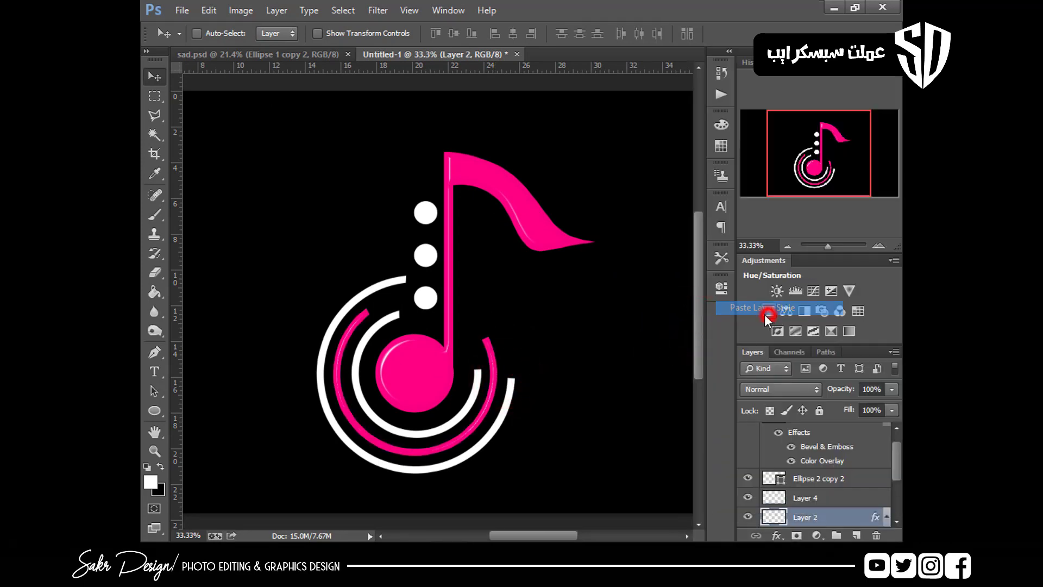
Paste the copied layer style onto the inner and outer ring arc layers
right_click(484, 386)
left_click(485, 390)
right_click(836, 495)
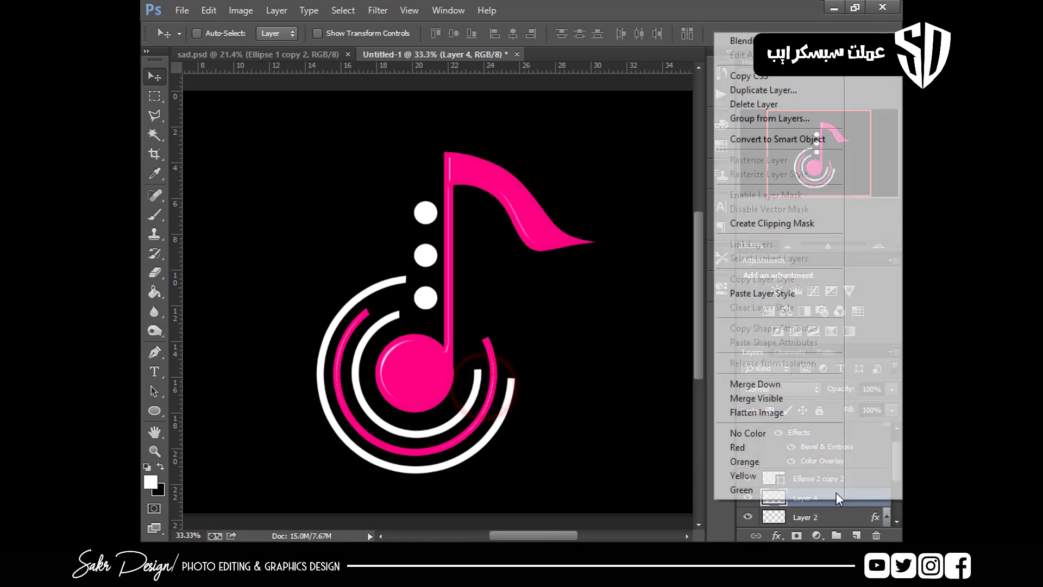
left_click(769, 291)
right_click(510, 383)
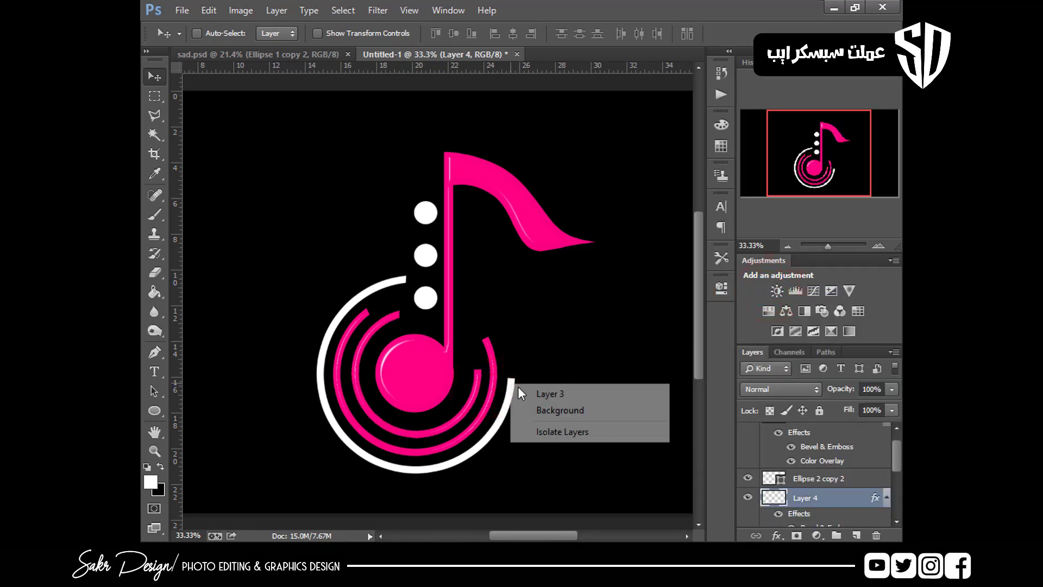
left_click(523, 390)
right_click(839, 517)
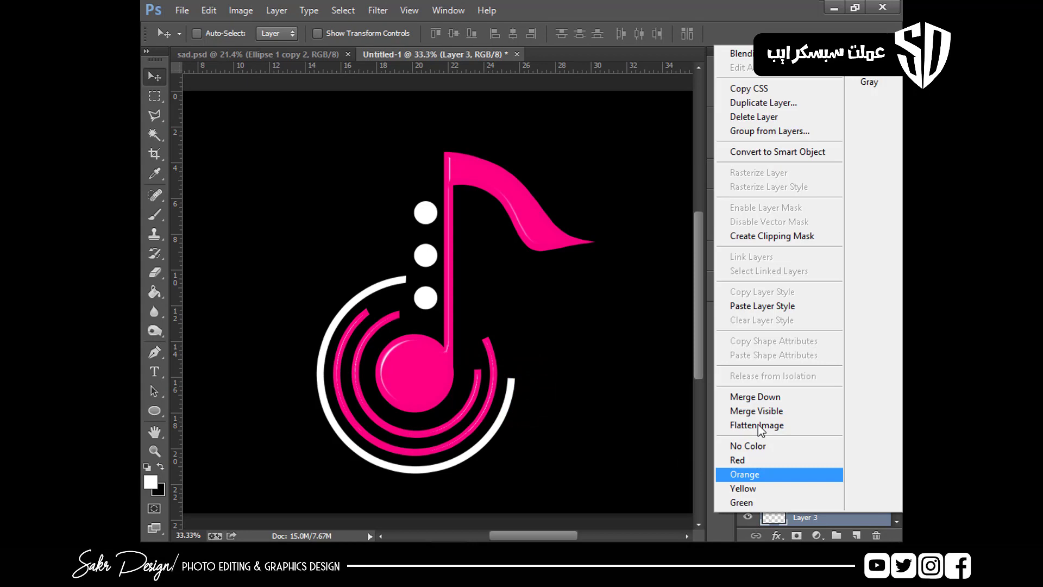
left_click(772, 316)
Change the middle ring arc's Color Overlay to bright magenta
right_click(494, 417)
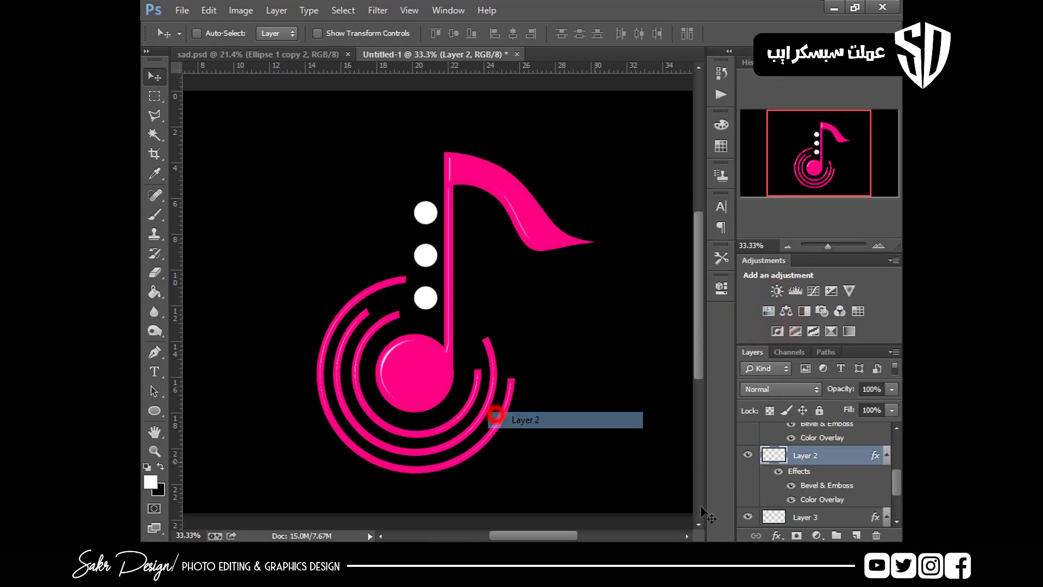
left_click(505, 423)
left_click(776, 535)
left_click(794, 457)
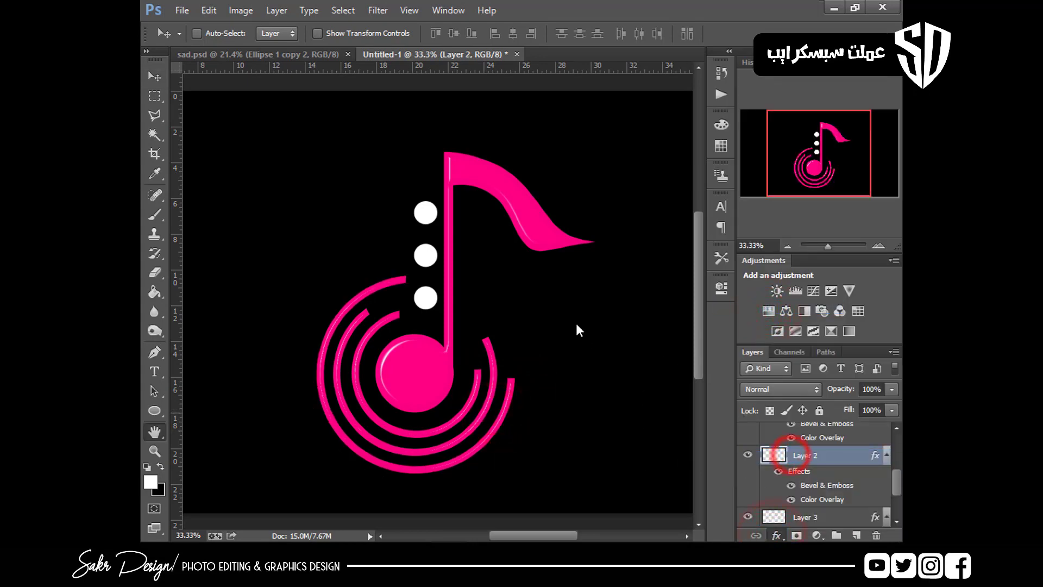
left_click(848, 230)
left_click(727, 293)
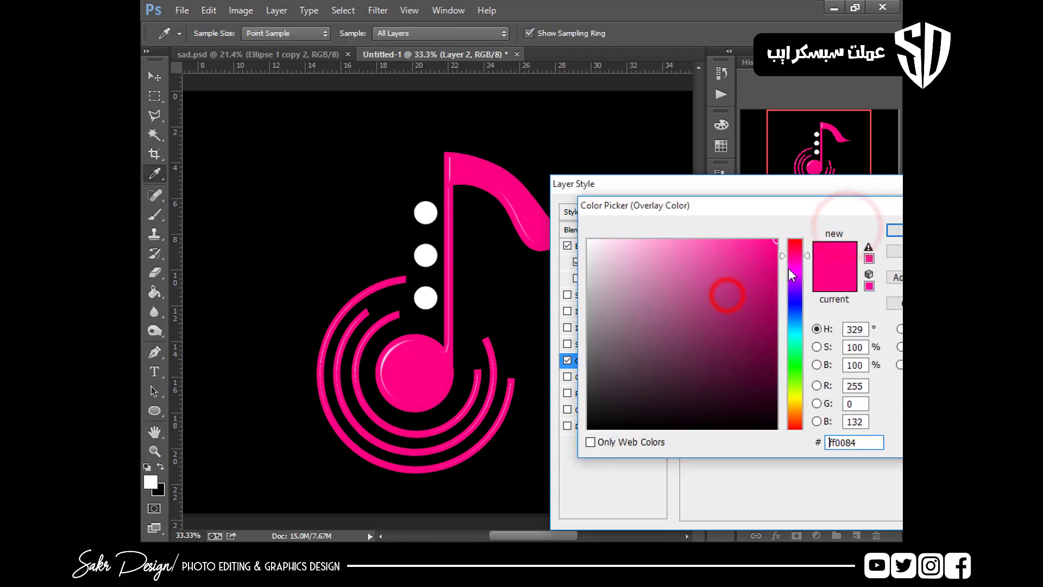
left_click(795, 263)
left_click_drag(796, 259, 794, 270)
key("Return")
key("Return")
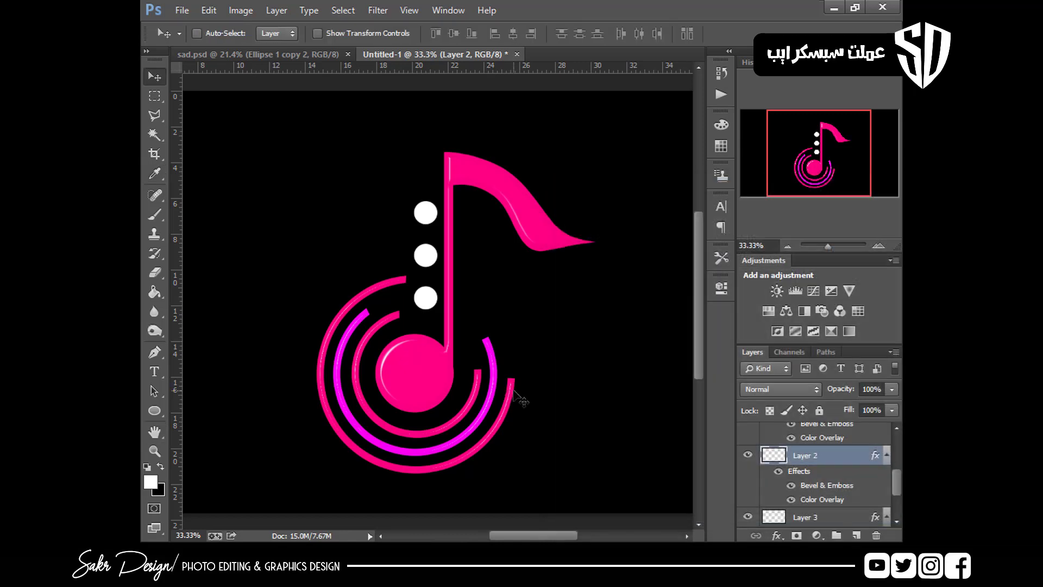
Change the outer ring arc's Color Overlay to violet
right_click(515, 389)
left_click(550, 396)
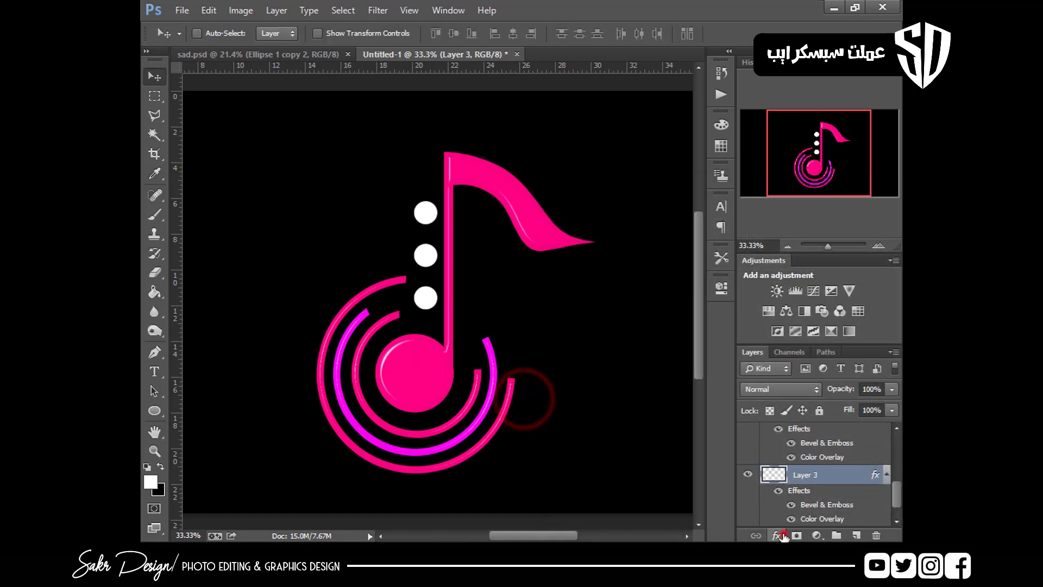
left_click(777, 535)
left_click(804, 458)
left_click(851, 230)
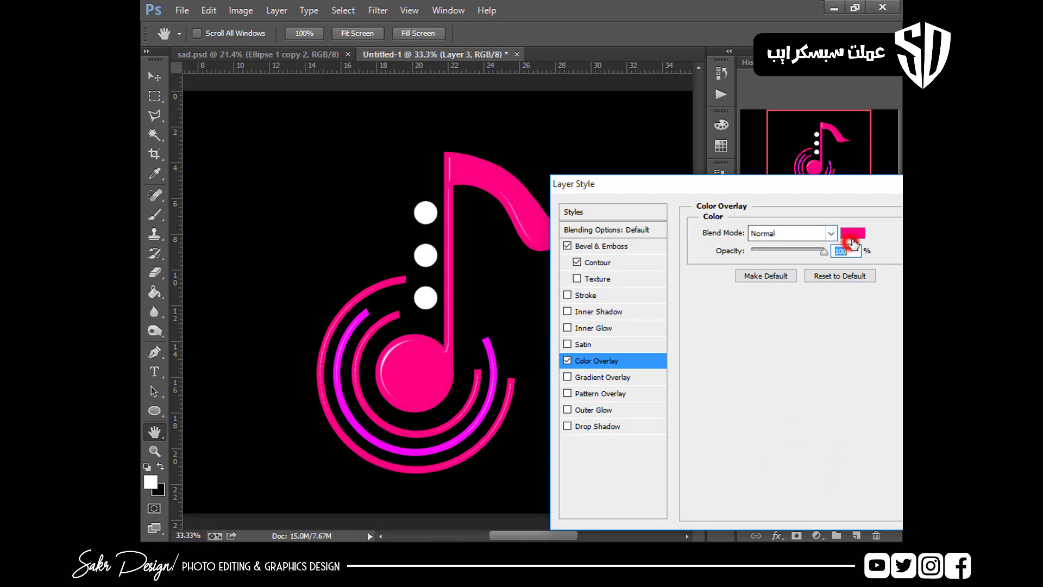
left_click(763, 296)
left_click_drag(796, 295, 793, 234)
left_click_drag(794, 276, 795, 284)
key("Return")
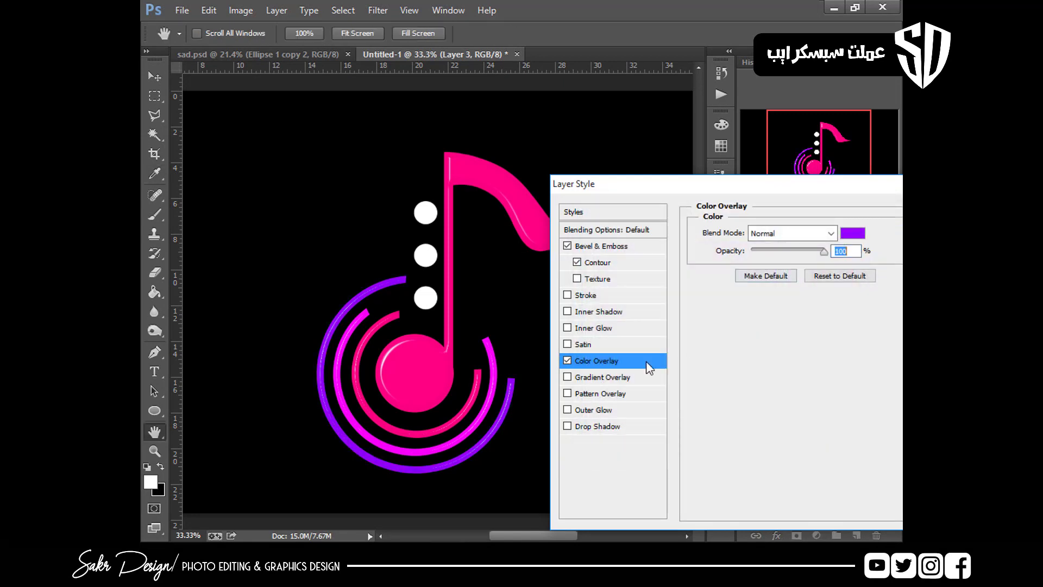
key("Return")
Paste the copied note style onto the layer with the three dots
key("ctrl+minus")
right_click(442, 251)
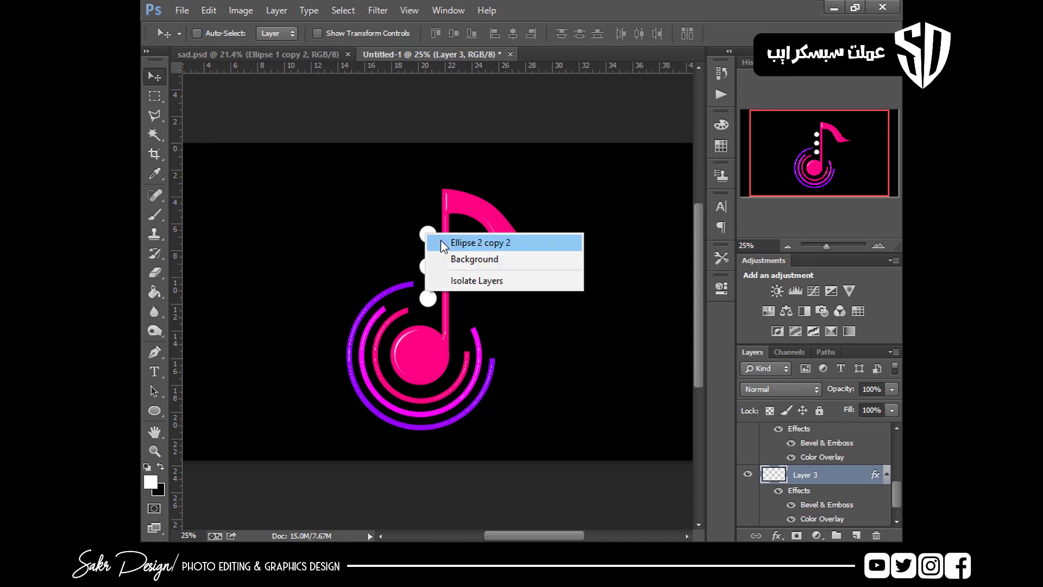
left_click(441, 241)
right_click(799, 433)
left_click(663, 336)
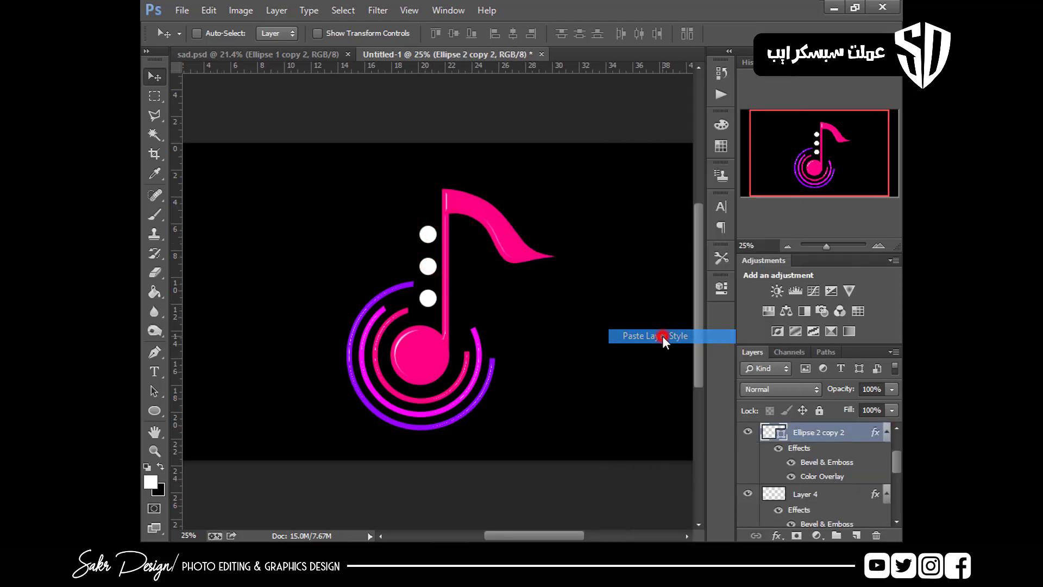
Recolour the three dots' Color Overlay by sampling the outer ring's violet and shifting its hue to a magenta-purple
left_click(779, 536)
left_click(808, 458)
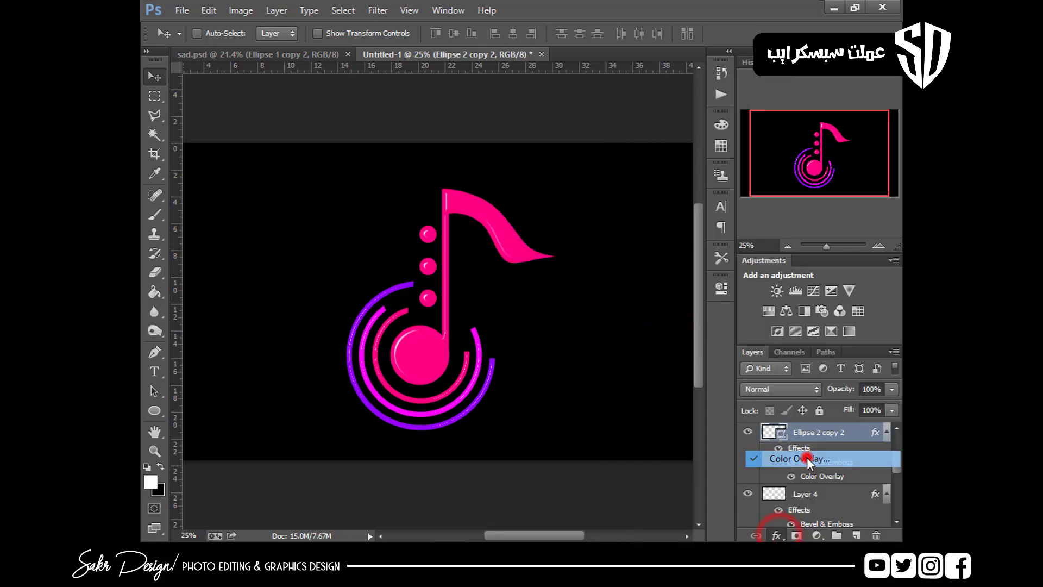
left_click(850, 235)
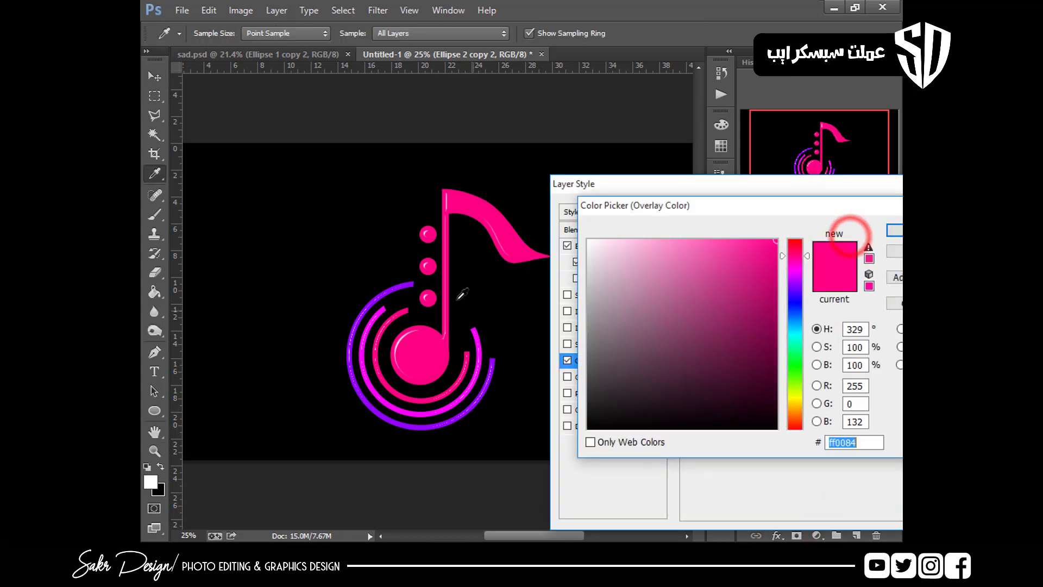
left_click_drag(405, 286, 406, 283)
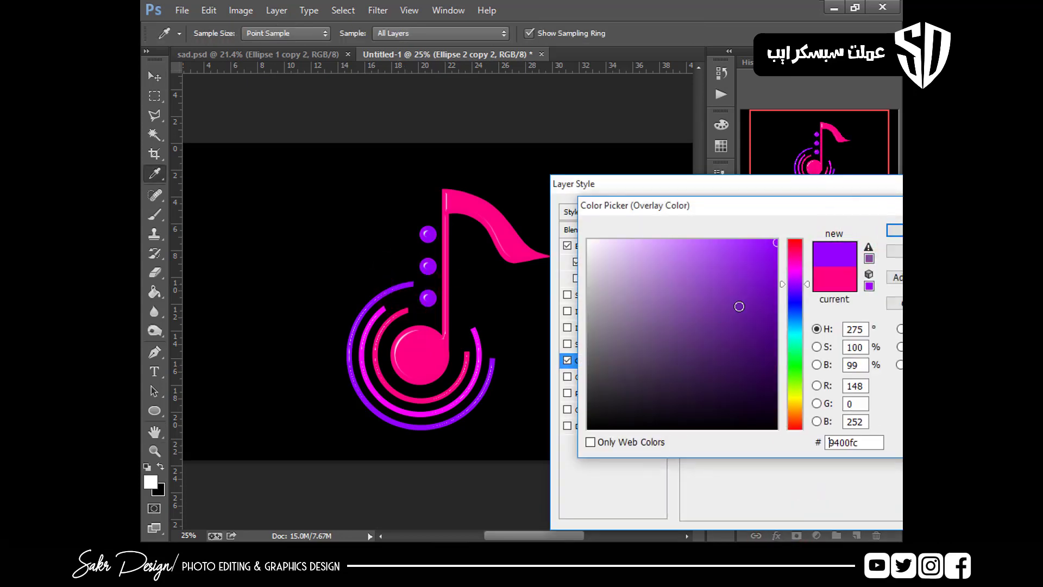
left_click_drag(794, 275, 794, 276)
key("Return")
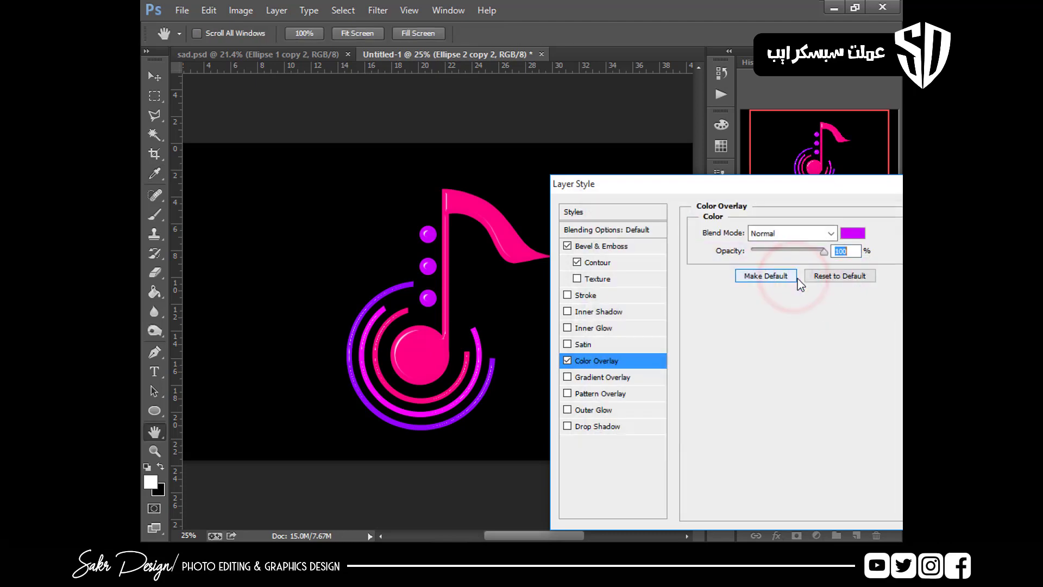
key("Return")
Reduce the three dots' Bevel & Emboss size to about 13 px
key("ctrl+plus")
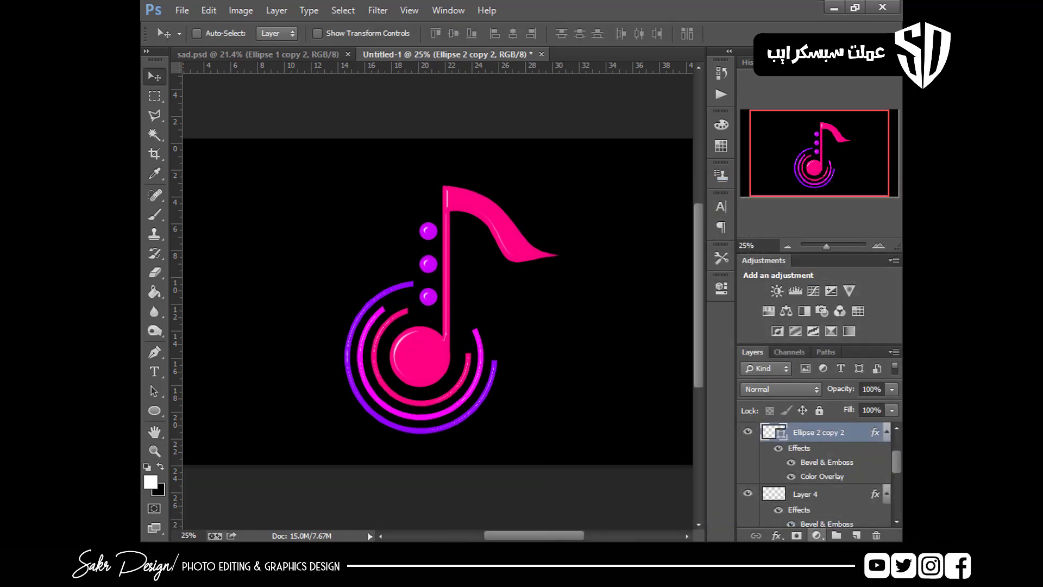
left_click(777, 535)
left_click(792, 381)
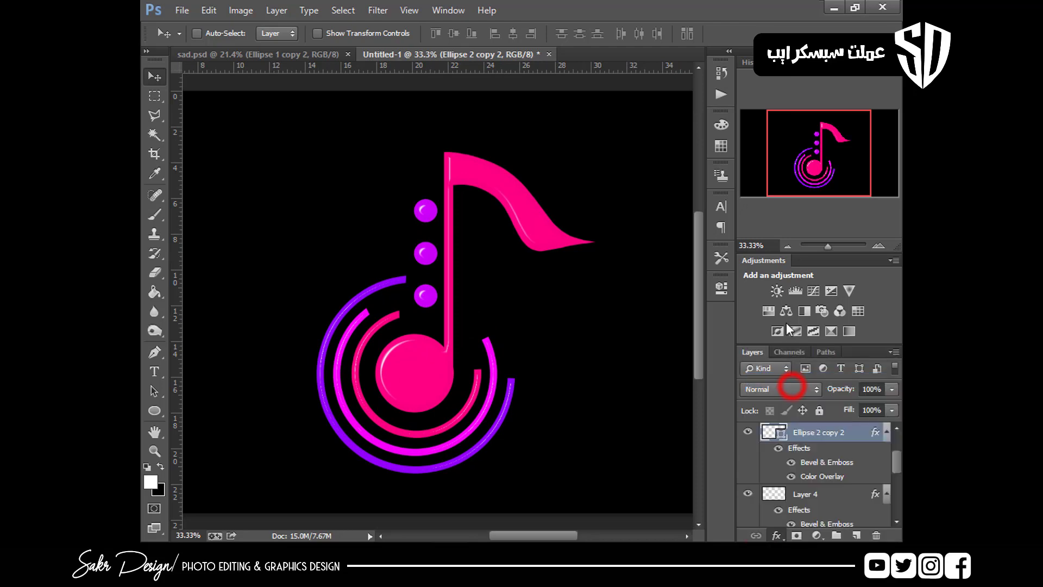
left_click_drag(770, 303, 762, 302)
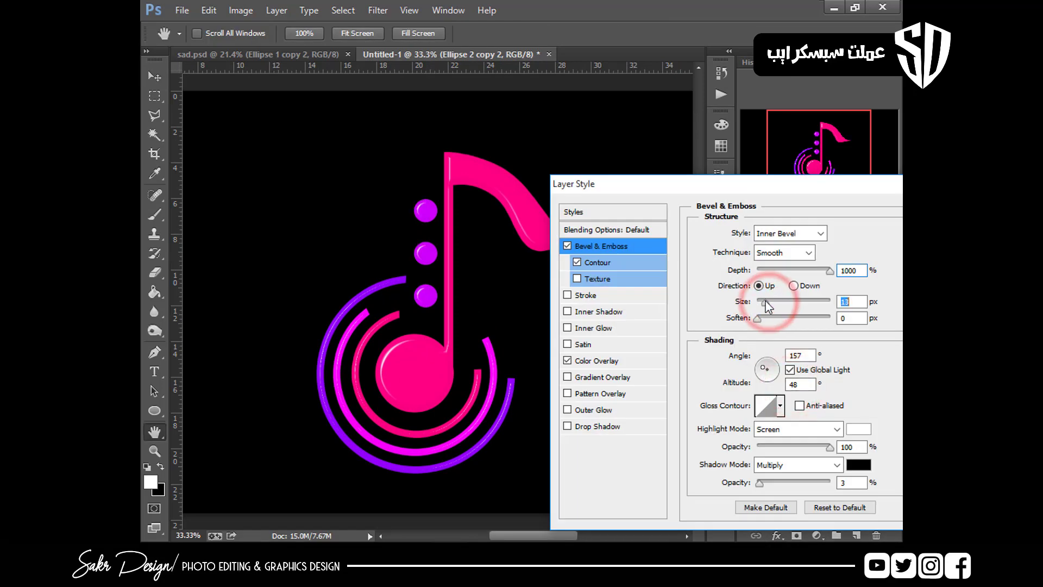
key("Return")
key("ctrl+0")
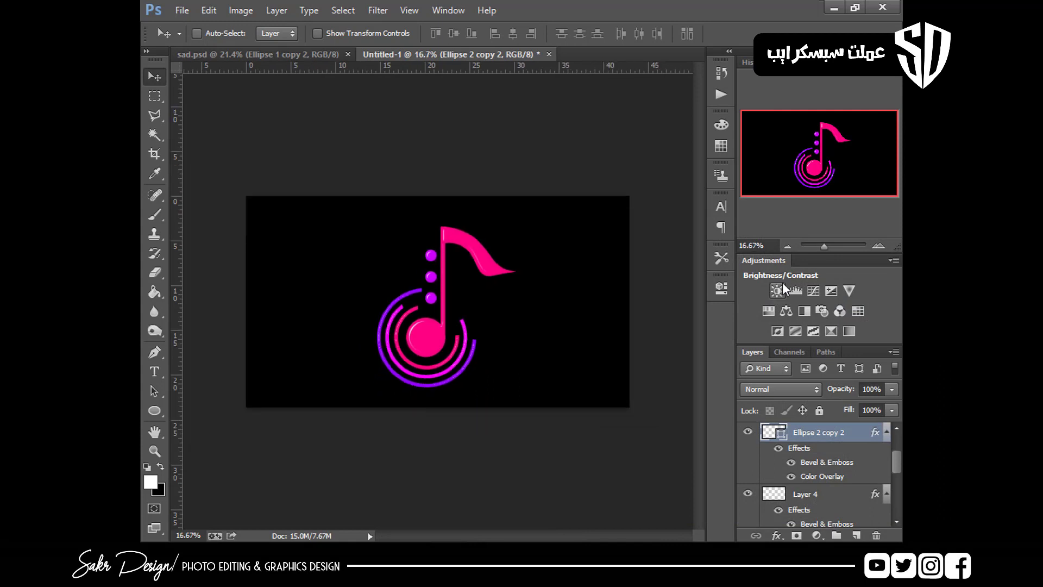
Select all the note, dot and ring layers above the background and move the artwork slightly up
key("ctrl+minus")
scroll(843, 425, "up", 1)
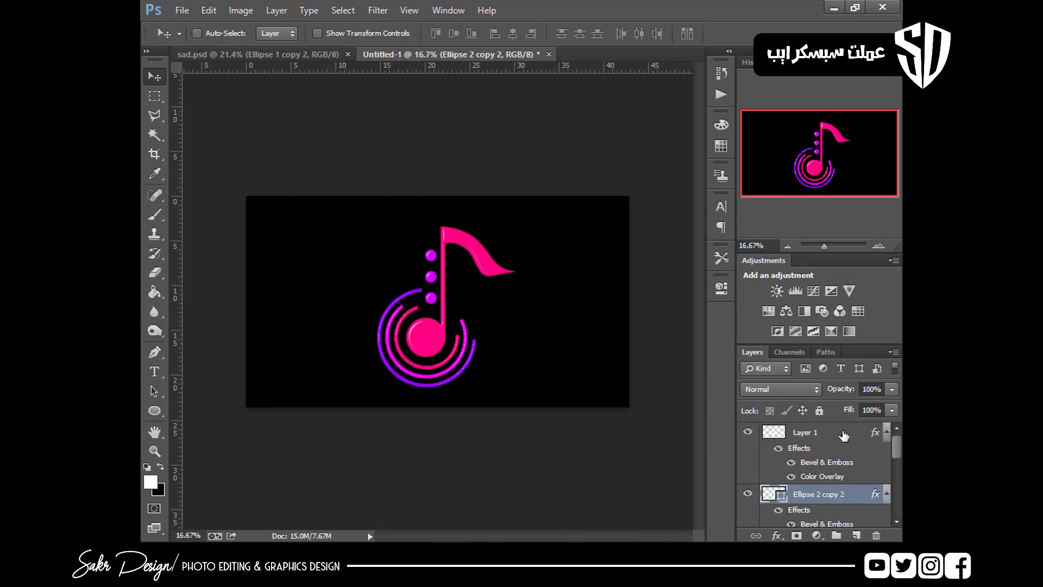
left_click(841, 430)
scroll(836, 455, "down", 5)
left_click(818, 469, "shift")
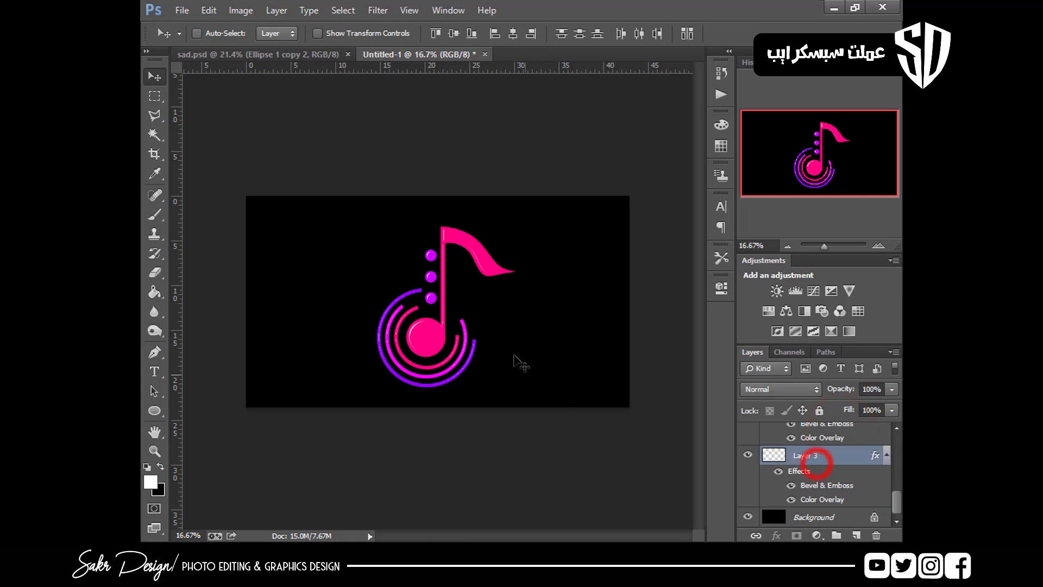
left_click_drag(516, 360, 510, 345)
Scale the selected logo artwork down to about 78% and group its layers
key("ctrl+t")
left_click_drag(378, 217, 393, 234)
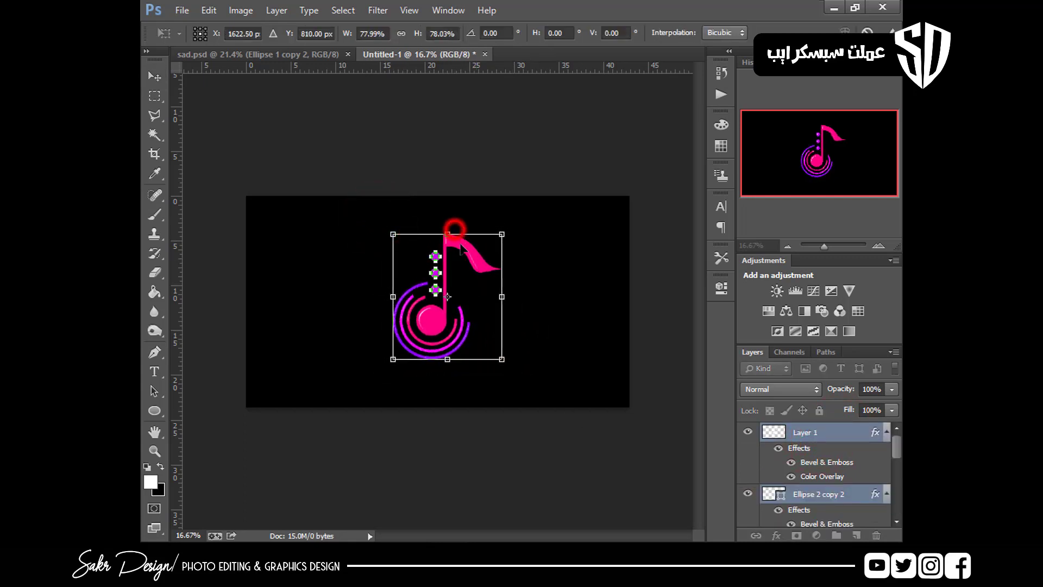
key("Return")
key("ctrl+g")
Add a white text line reading "Sakr Design" below the ring arcs
key("ctrl+plus")
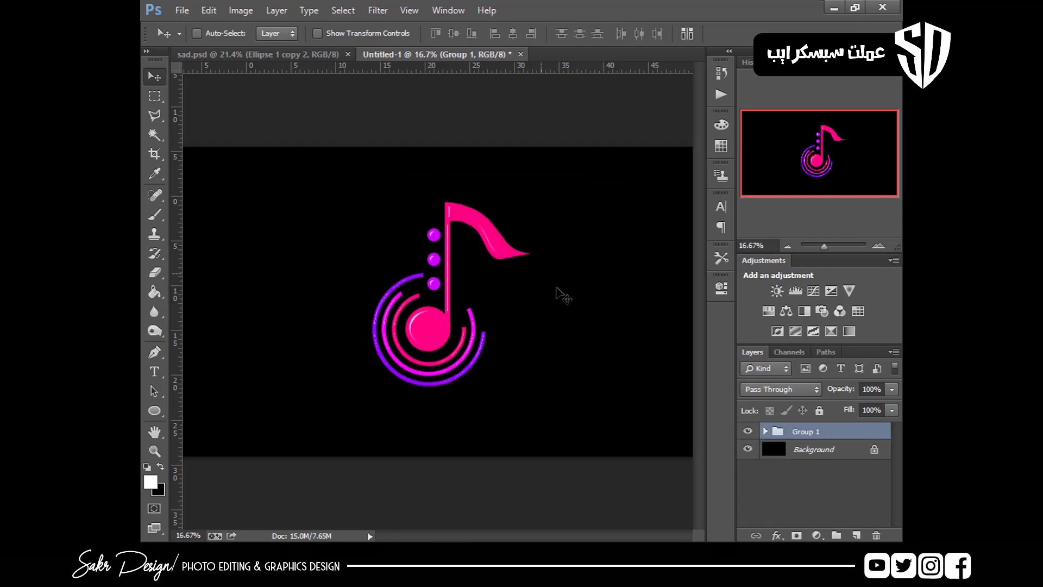
key("ctrl+plus")
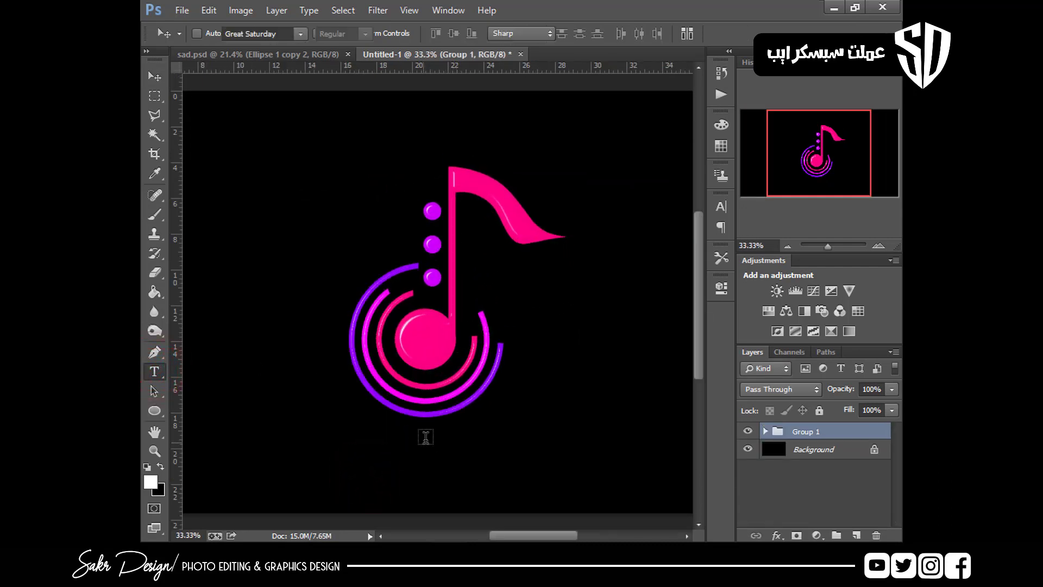
left_click(367, 476)
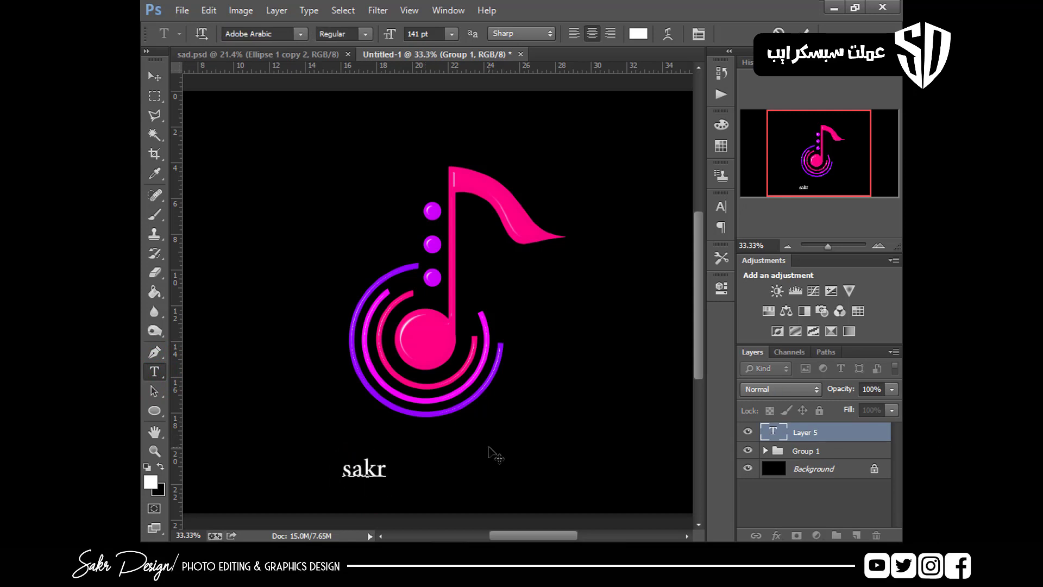
type("sakr De")
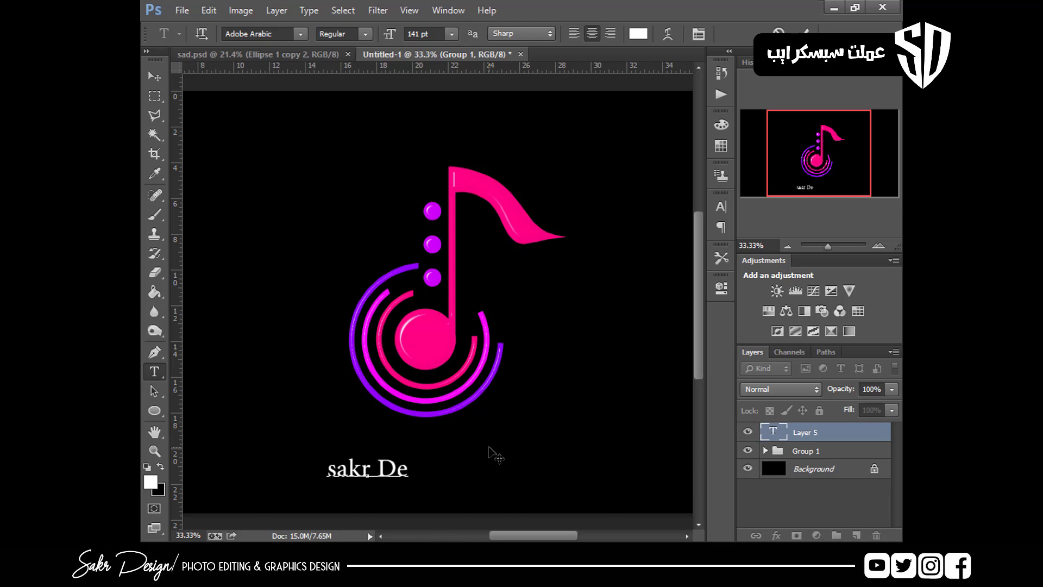
type("sign")
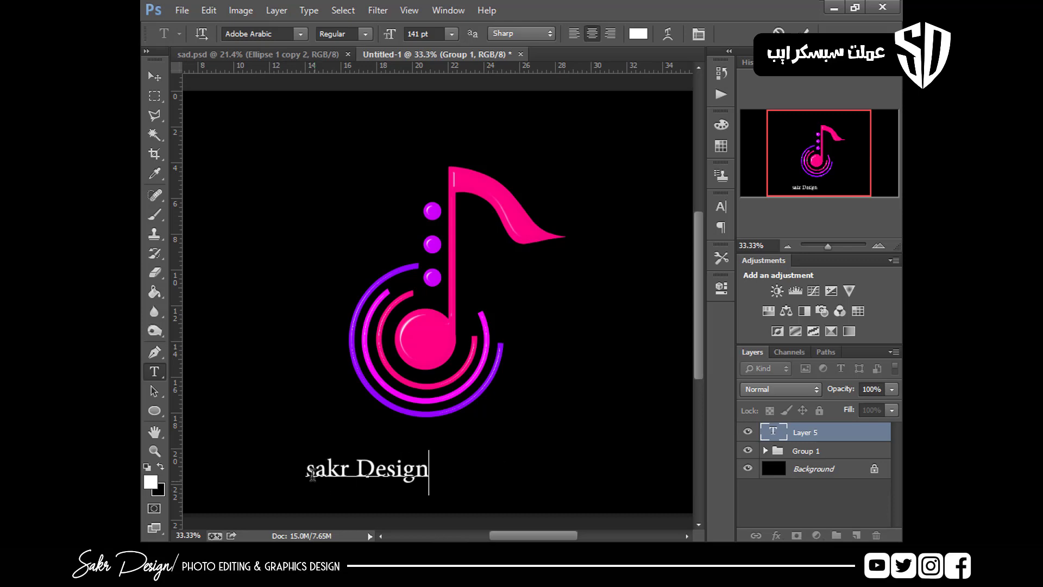
type("S")
Select the whole name text and set its font to Bro Rintto
key("ctrl+a")
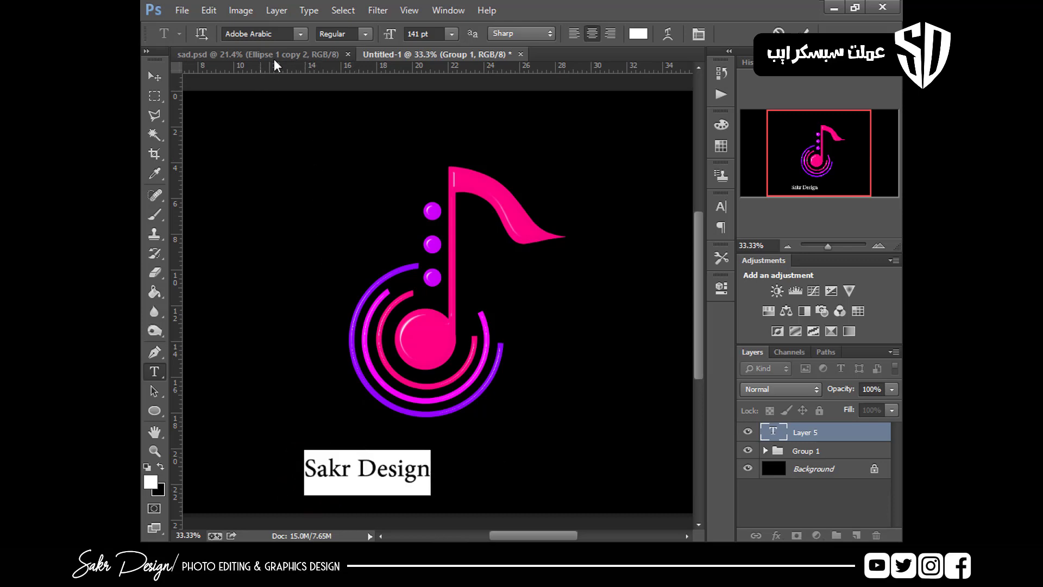
left_click(297, 34)
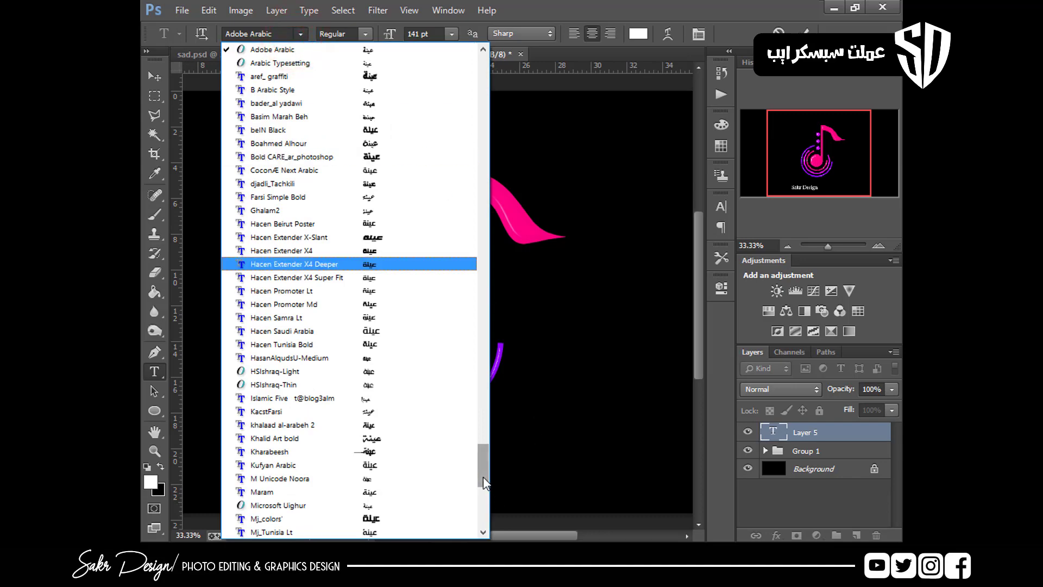
left_click_drag(483, 477, 469, 73)
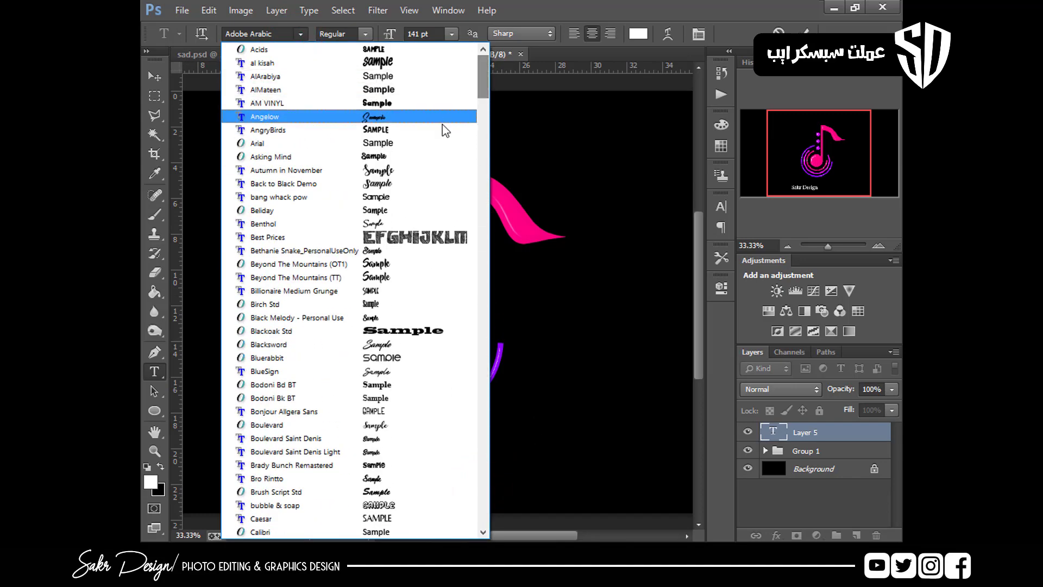
left_click(402, 480)
Browse the Latin script fonts and set the name text's font to Graffogie
left_click(302, 35)
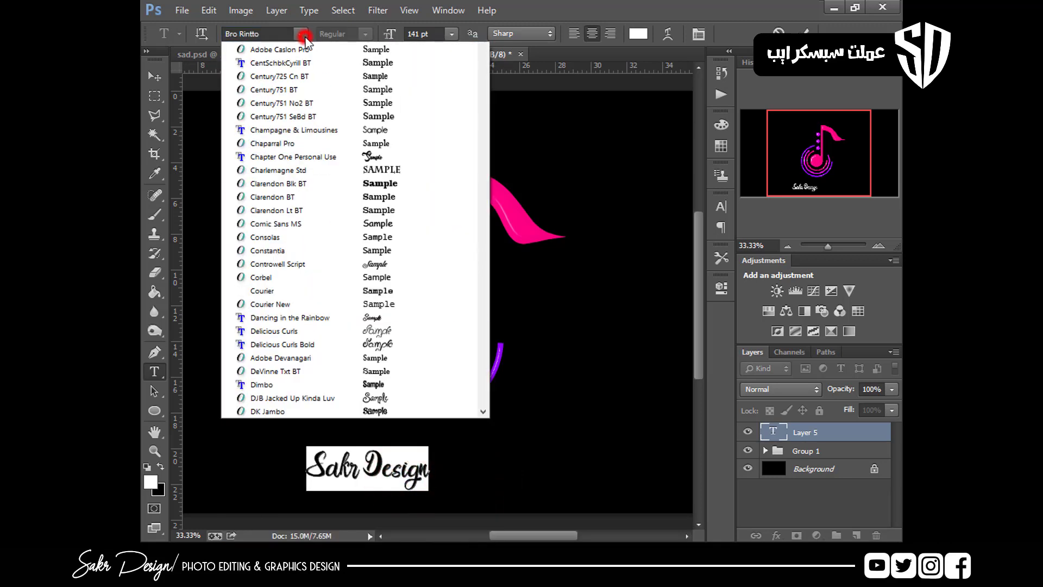
scroll(373, 122, "up", 3)
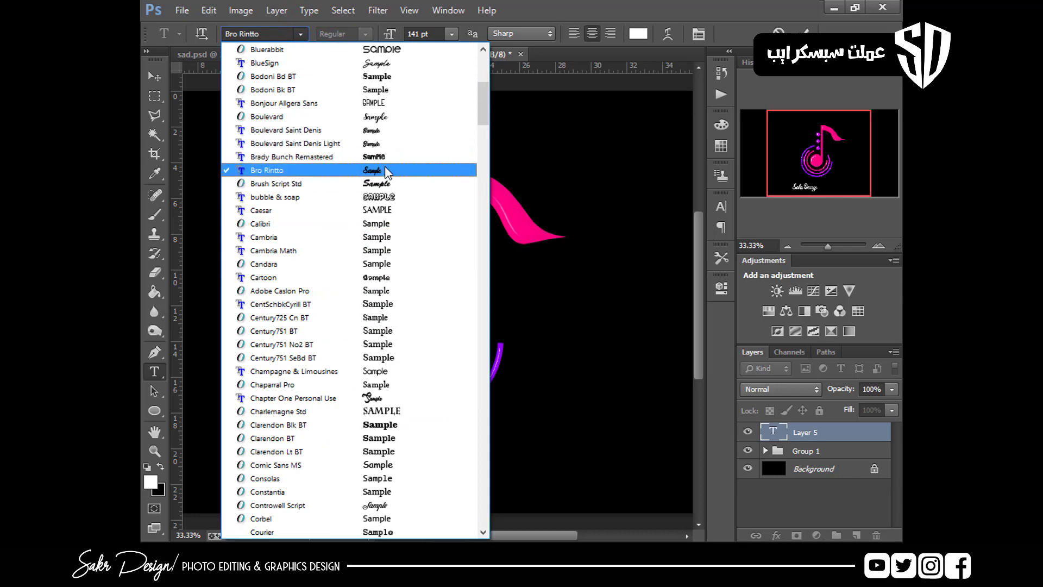
scroll(390, 179, "down", 5)
scroll(388, 172, "down", 1)
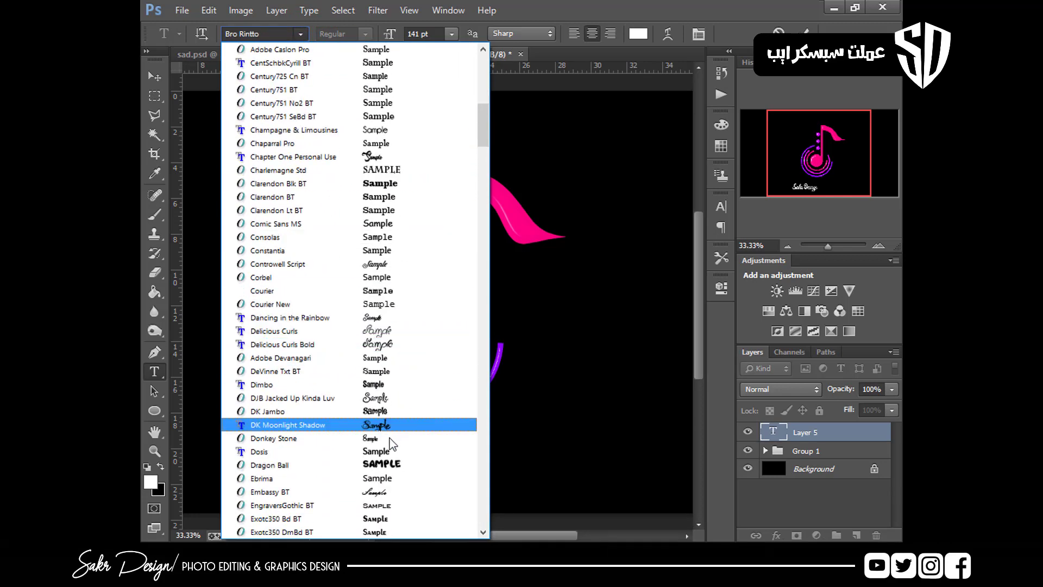
scroll(392, 443, "down", 7)
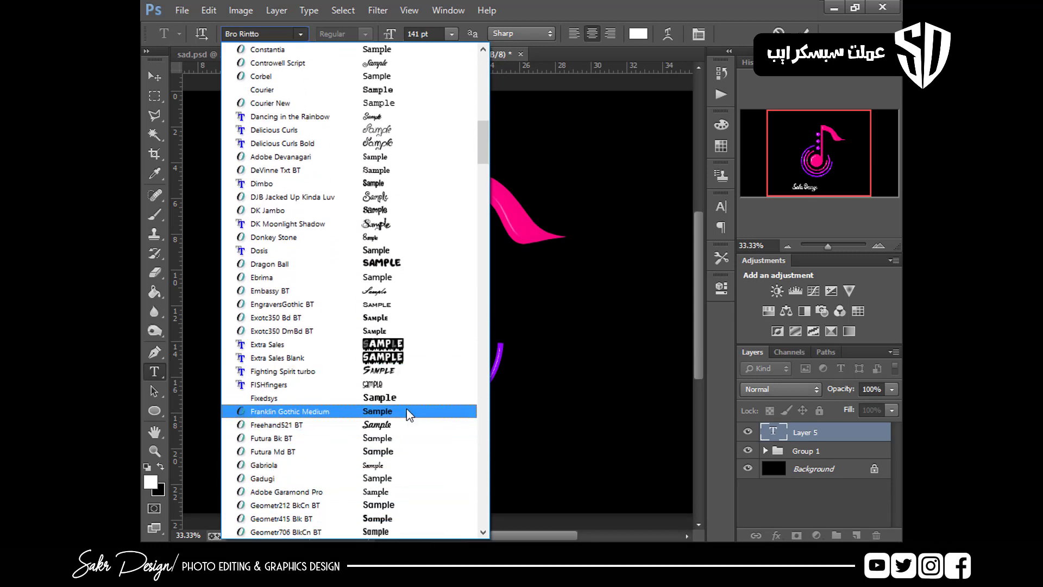
scroll(407, 400, "down", 1)
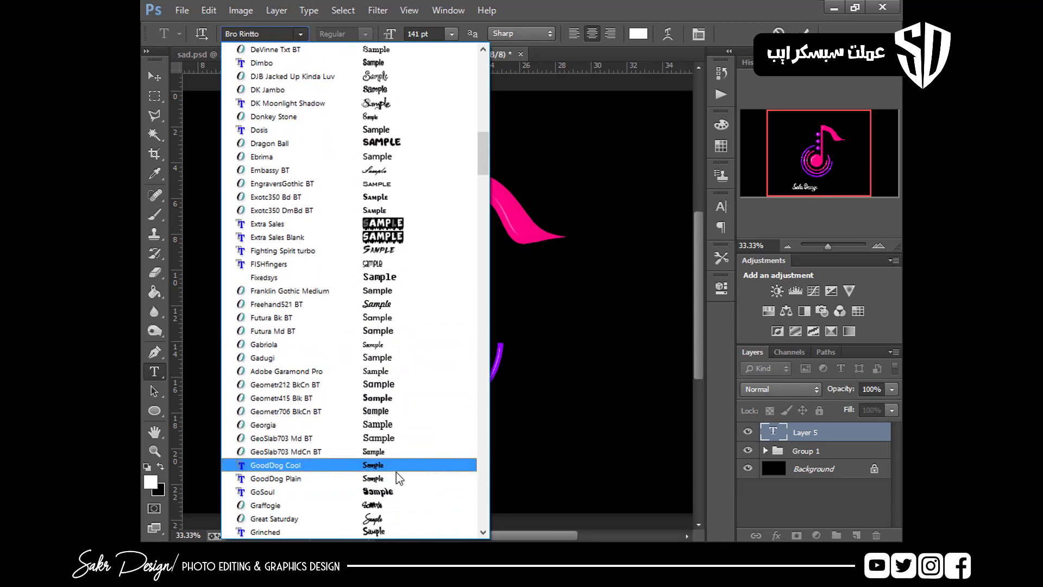
left_click(407, 506)
left_click(429, 478)
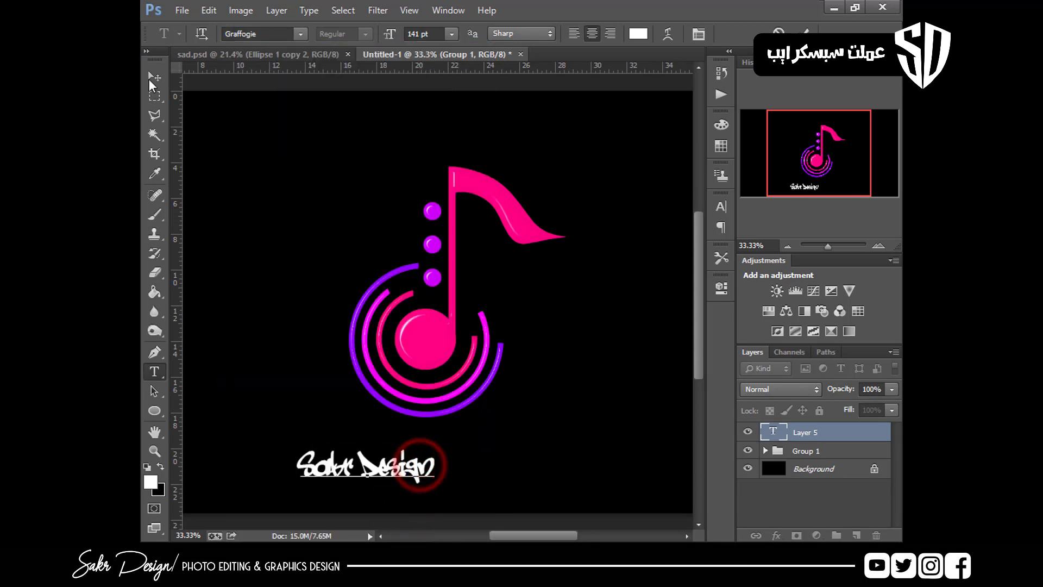
Move the name text up close under the rings and place vertical guides at the outer ring's left and right edges
left_click(152, 77)
left_click_drag(354, 398, 399, 369)
left_click_drag(182, 376, 348, 359)
left_click_drag(340, 400, 503, 401)
Enlarge the name text so that it spans the width between the two vertical guides, directly under the rings
right_click(429, 447)
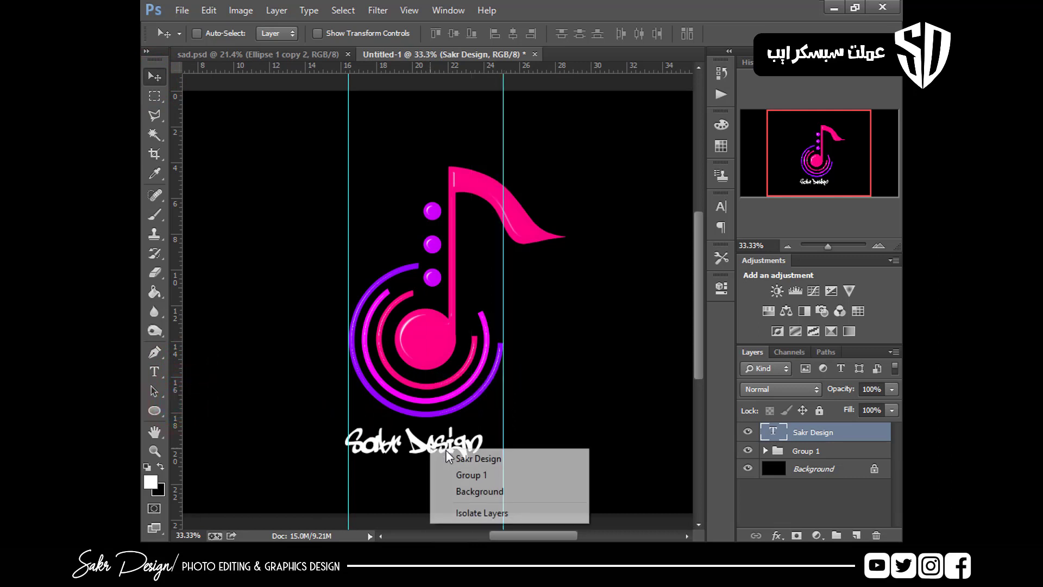
left_click(447, 456)
key("t")
left_click(450, 449)
key("ctrl+Return")
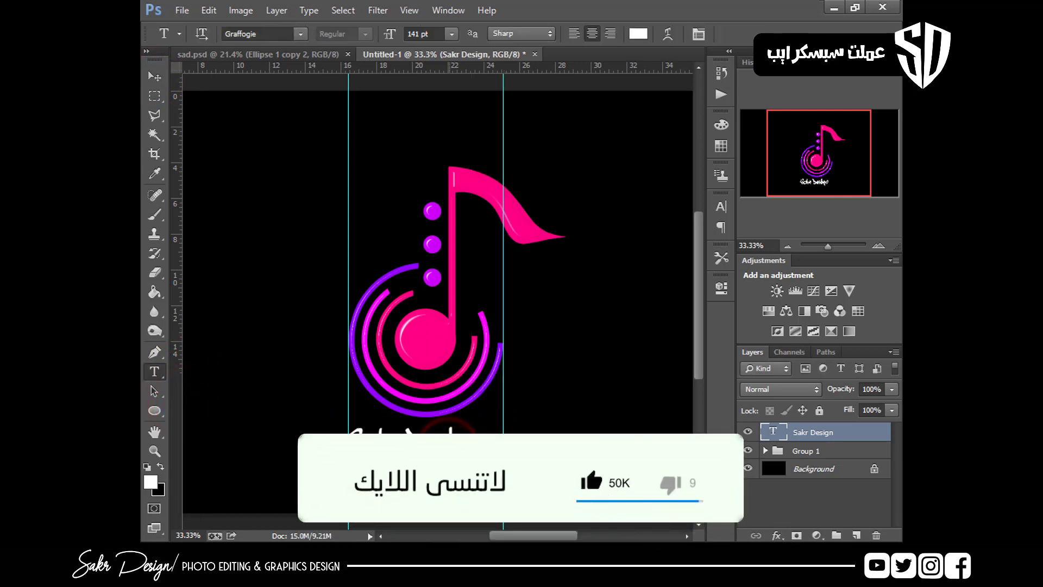
key("v")
left_click_drag(449, 449, 508, 469)
key("ctrl+t")
double_click(490, 451)
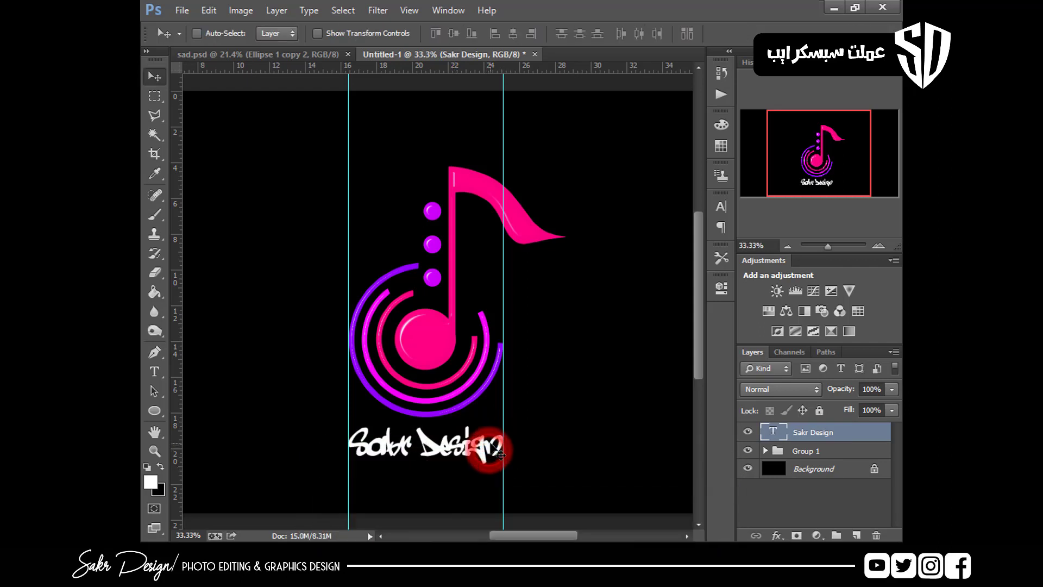
Add a Color Overlay effect to the name text layer
left_click(779, 525)
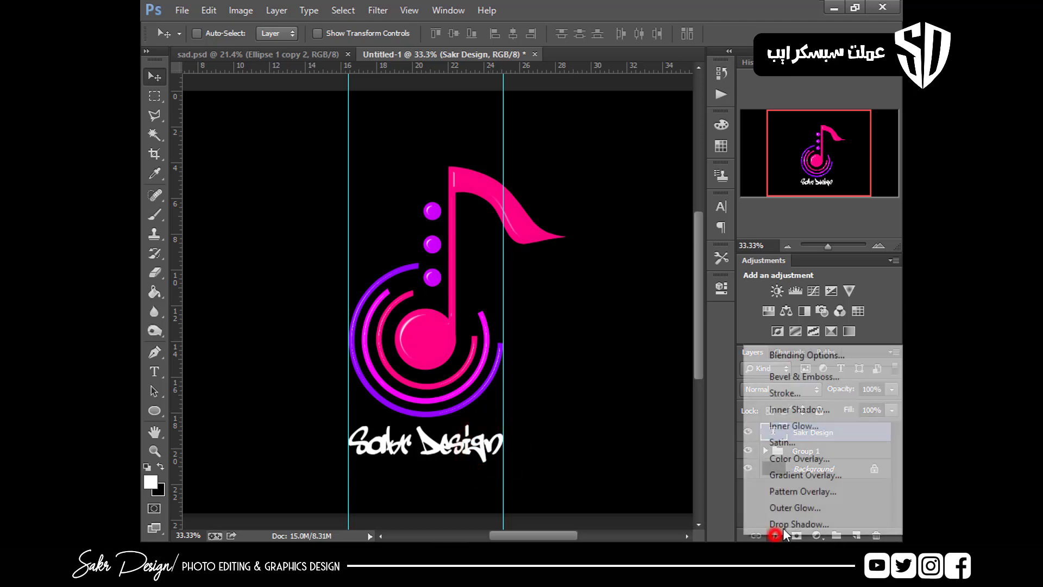
left_click(804, 470)
left_click(568, 375)
left_click(567, 361)
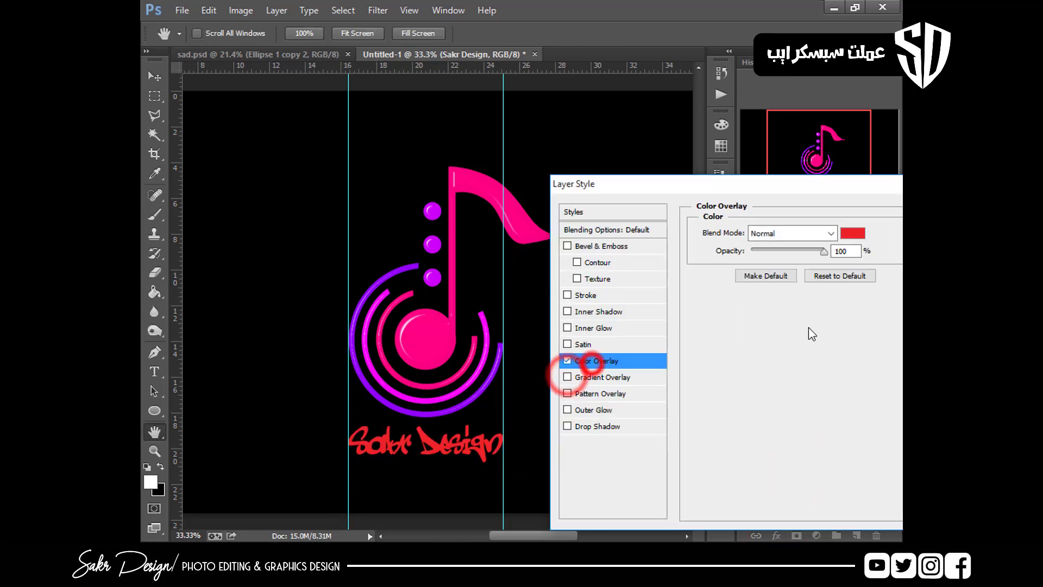
Set the name text's overlay colour by sampling the magenta of the middle ring
left_click(850, 229)
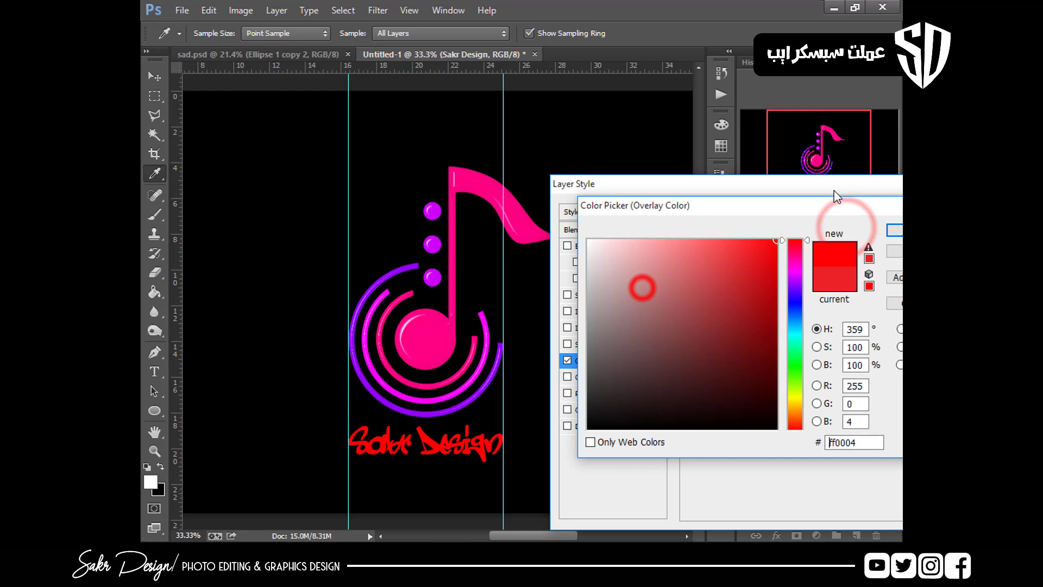
left_click(408, 335)
left_click(443, 416)
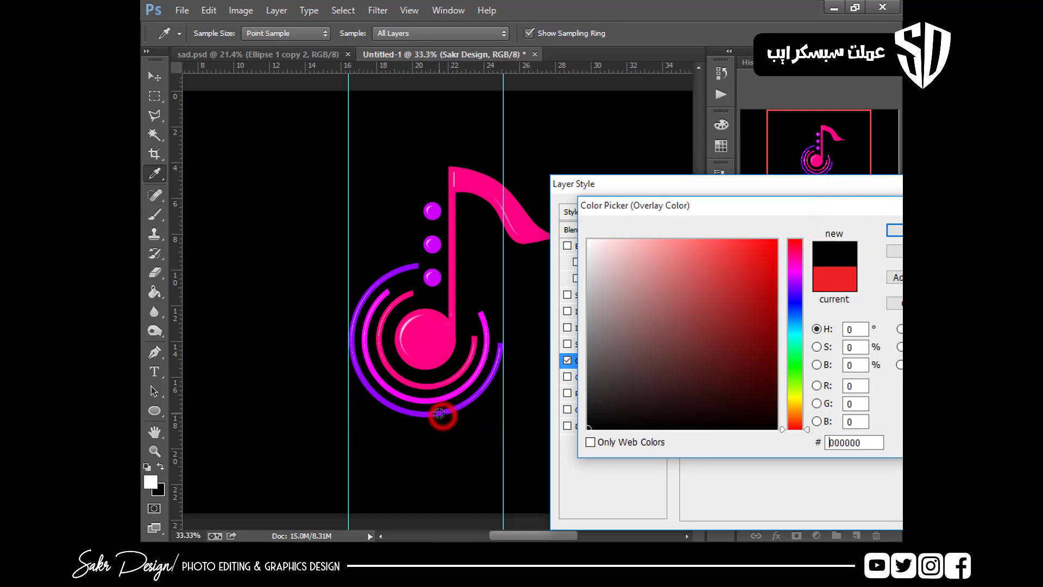
left_click(440, 414)
left_click_drag(678, 353, 824, 196)
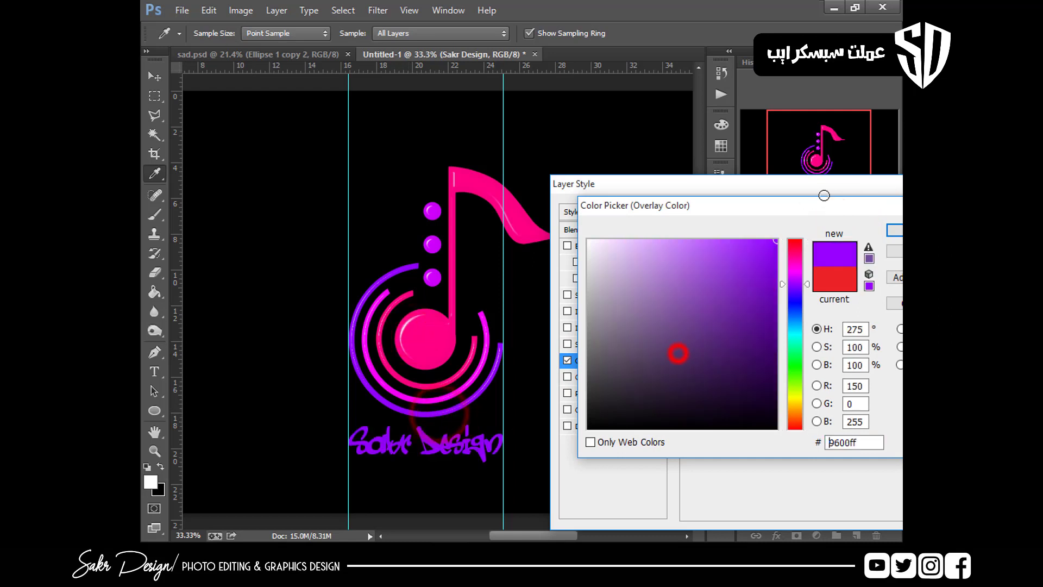
left_click(480, 315)
key("Return")
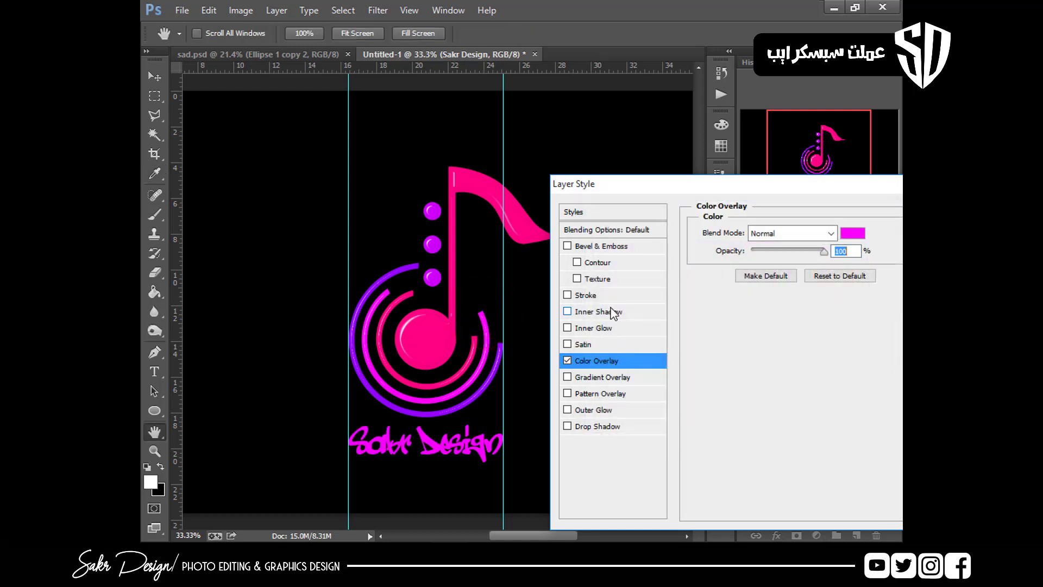
Add Bevel & Emboss with Contour to the name text, using 100% highlight opacity, 9% shadow opacity and a size below 5 px
left_click(608, 262)
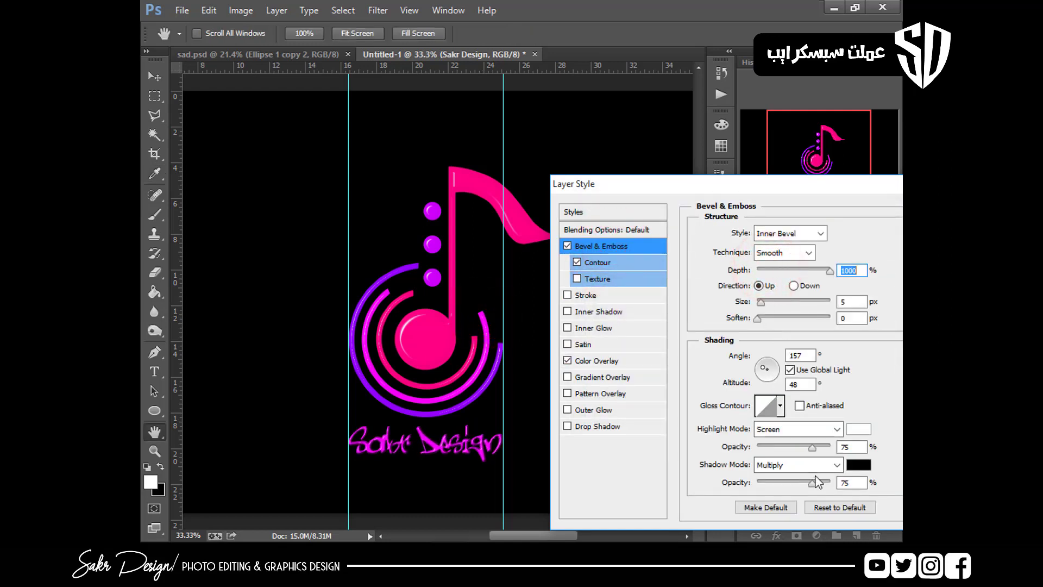
left_click_drag(817, 480, 777, 482)
key("ctrl+plus")
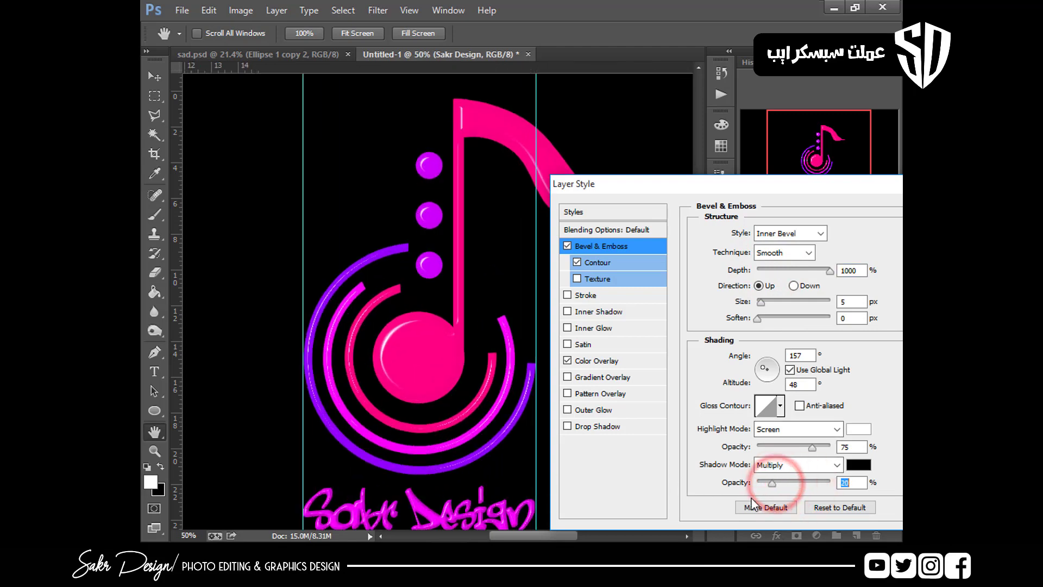
left_click_drag(396, 426, 407, 299)
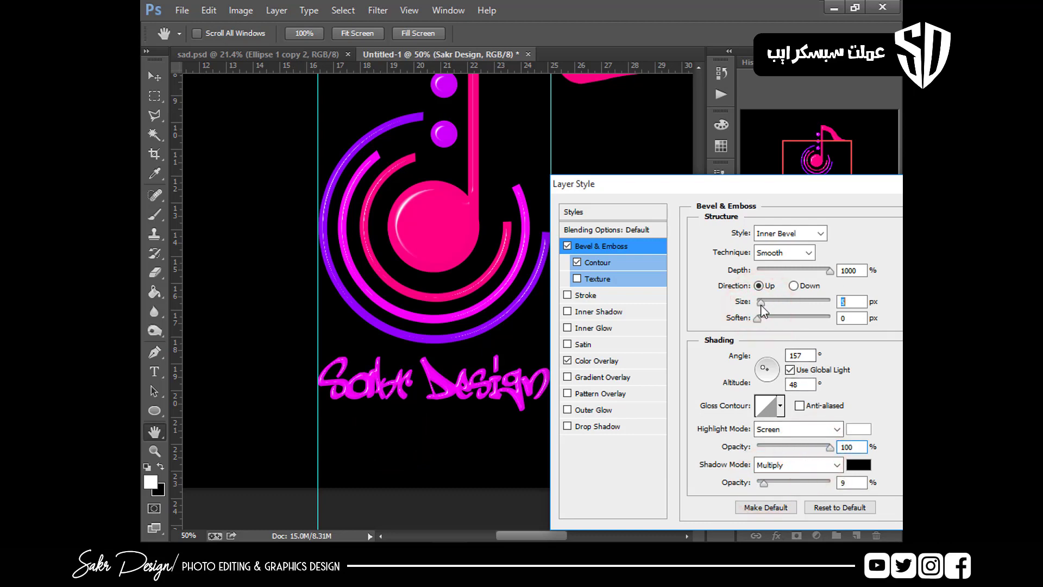
left_click_drag(761, 305, 758, 304)
key("Return")
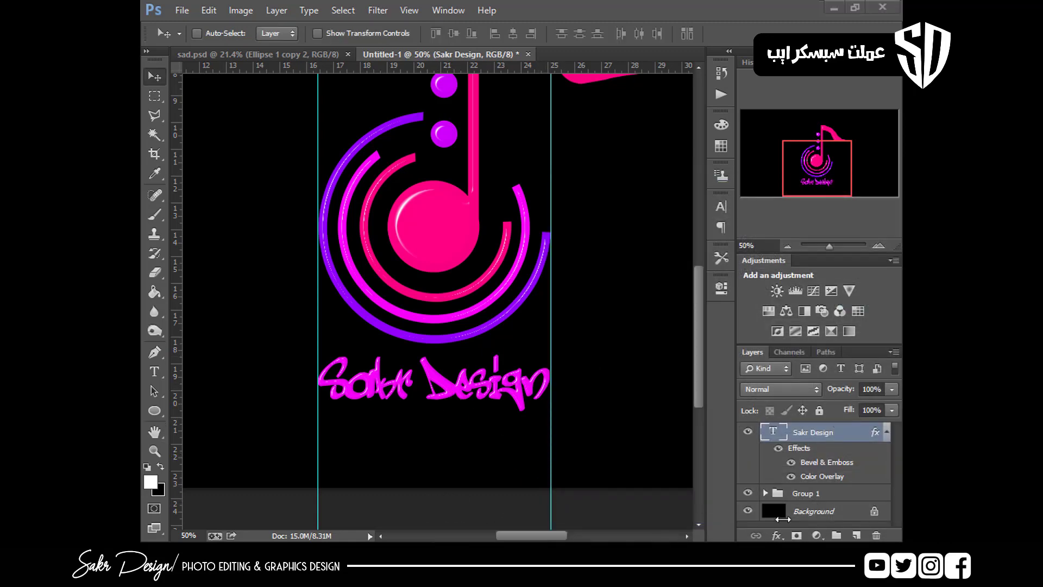
Add the tagline "music on the radio." beneath the name text and scale it down to about 63 pt
left_click(820, 493)
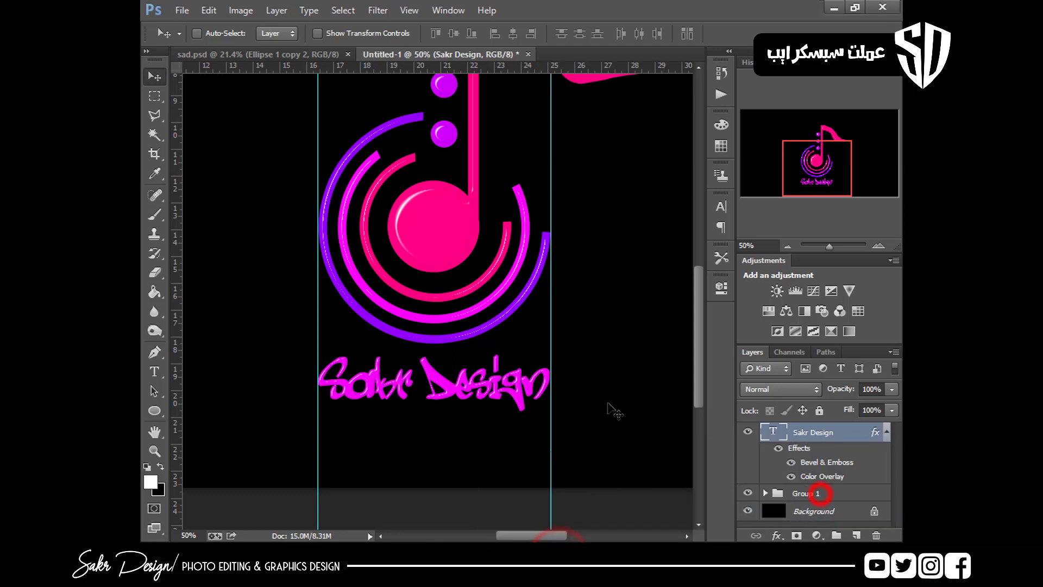
key("t")
left_click(438, 441)
type("Music on the radio")
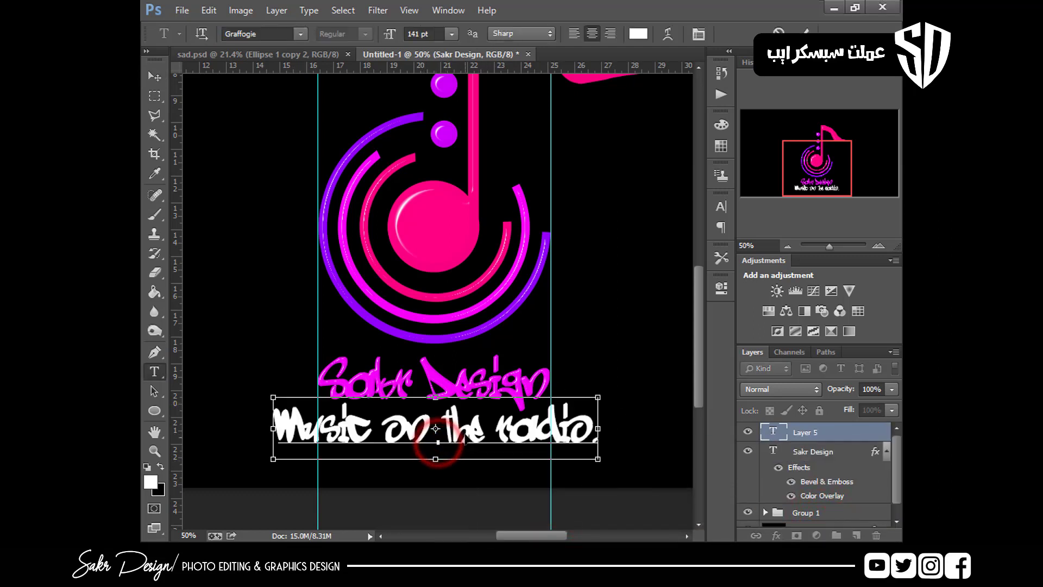
left_click_drag(599, 398, 506, 402)
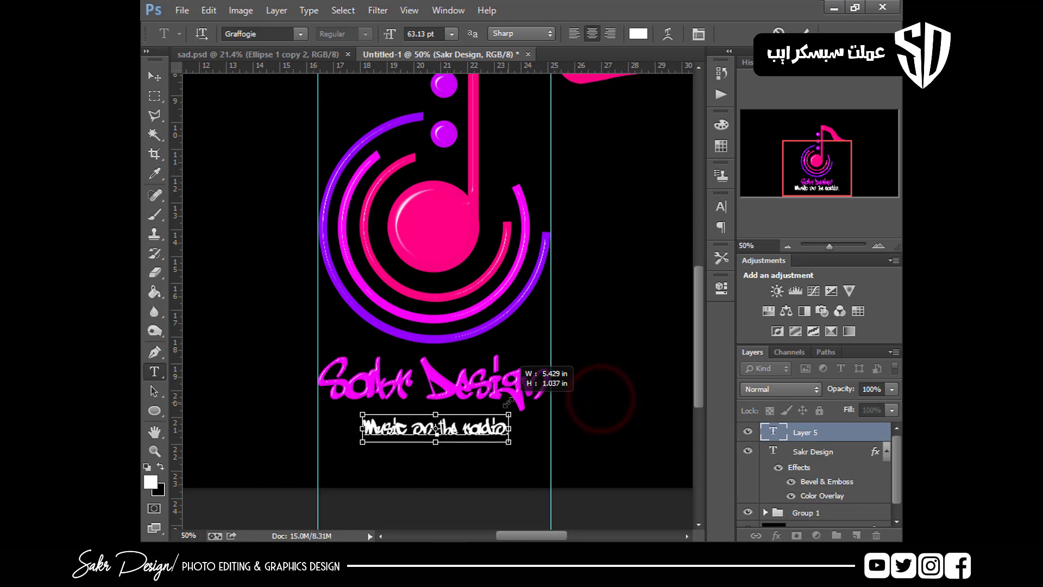
left_click(158, 78)
Select the whole tagline and set its font to Great Saturday
key("t")
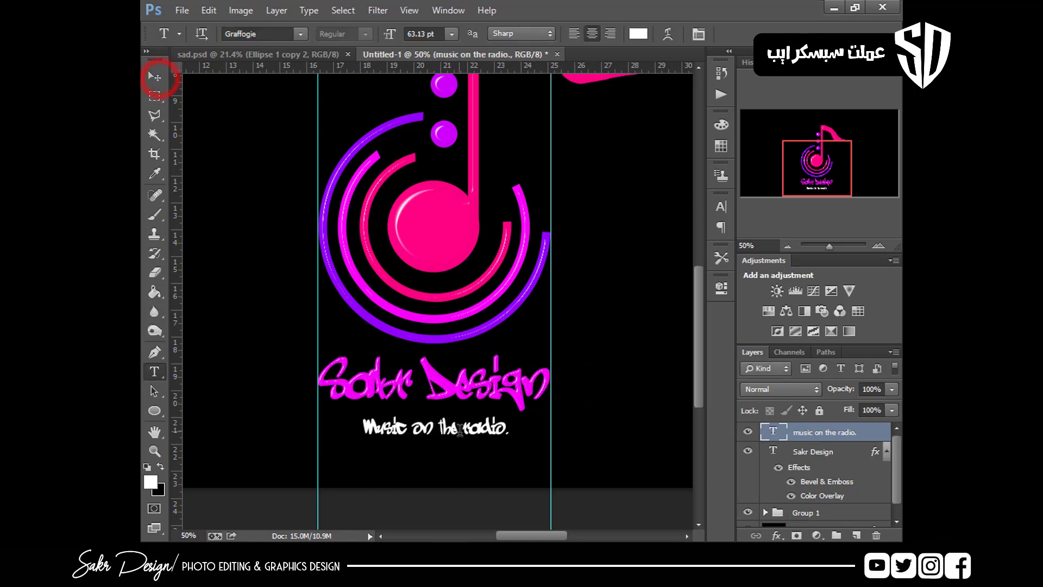
left_click(460, 433)
key("ctrl+a")
left_click(265, 34)
key("Down")
left_click(155, 78)
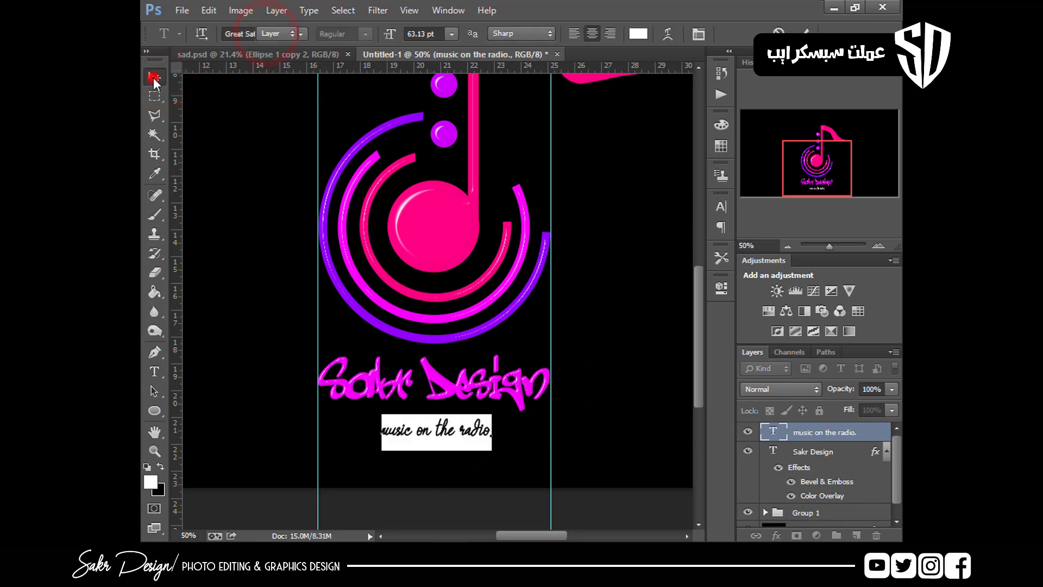
Enlarge the tagline to about 85 pt, centred under the name text
mouse_move(489, 432)
left_mouse_down()
mouse_move(511, 404)
mouse_move(478, 430)
left_mouse_up()
key("Tab")
key("Tab")
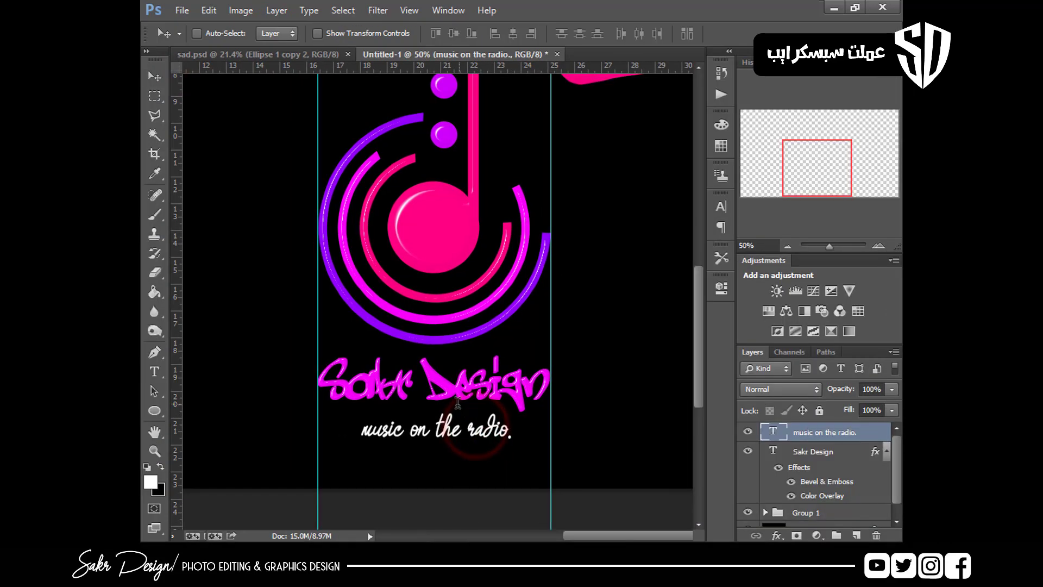
Edit the tagline so that "radio" starts with a capital R
key("t")
left_click(471, 427)
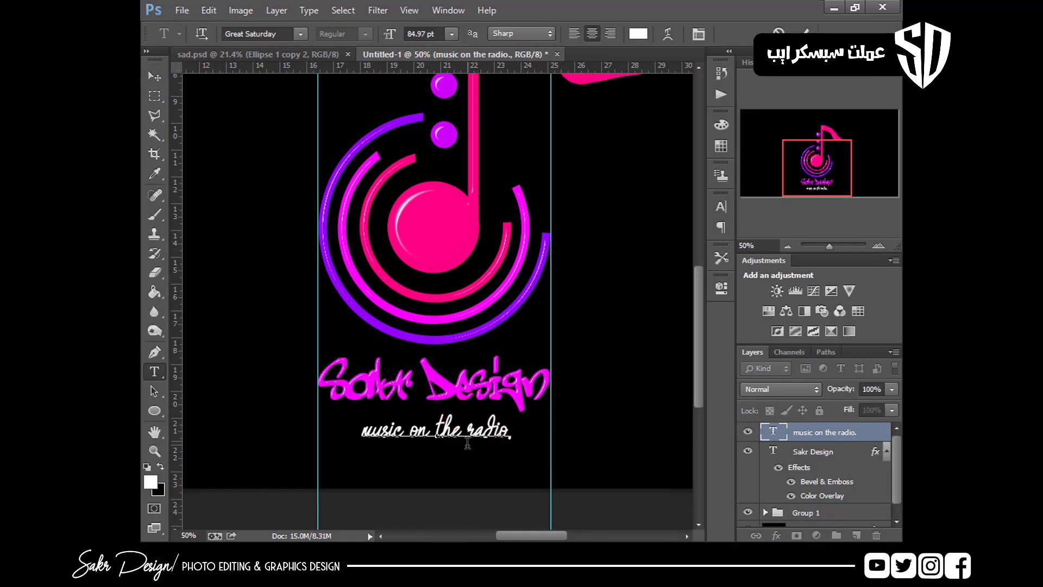
type("R")
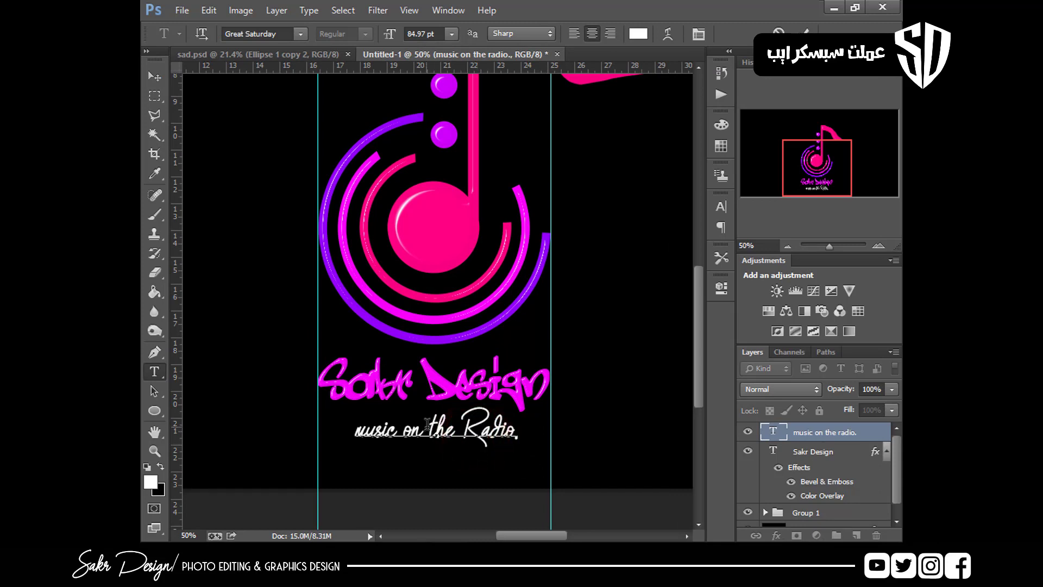
Capitalise the remaining words of the tagline so it reads "Music On The Radio."
type("T")
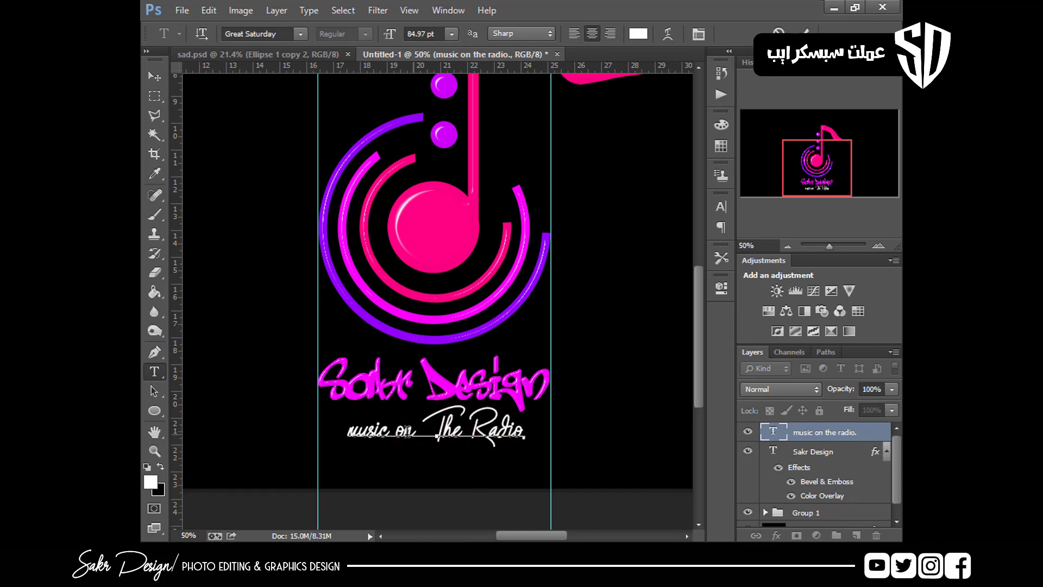
left_click_drag(404, 433, 397, 433)
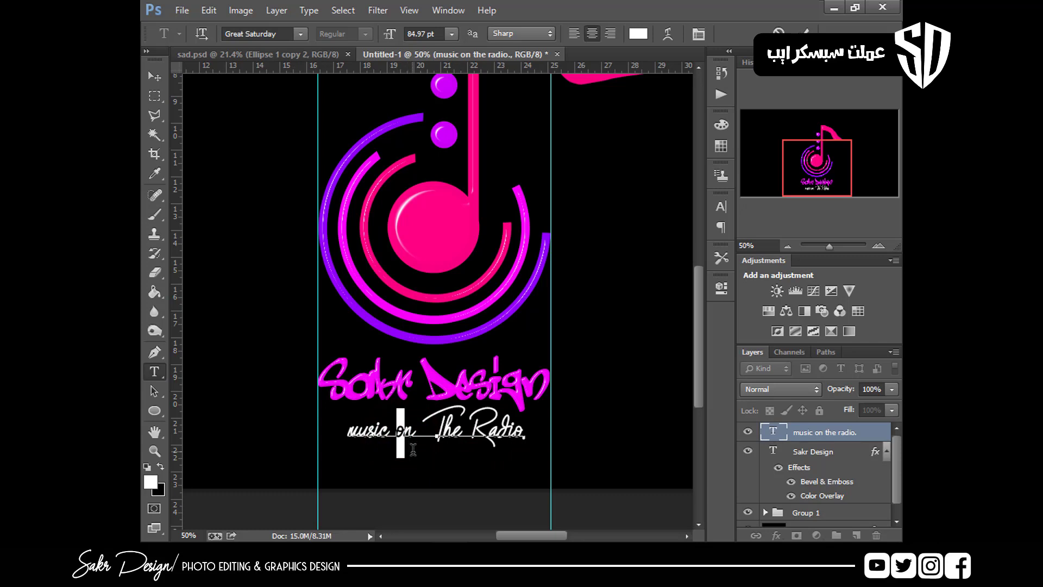
type("O")
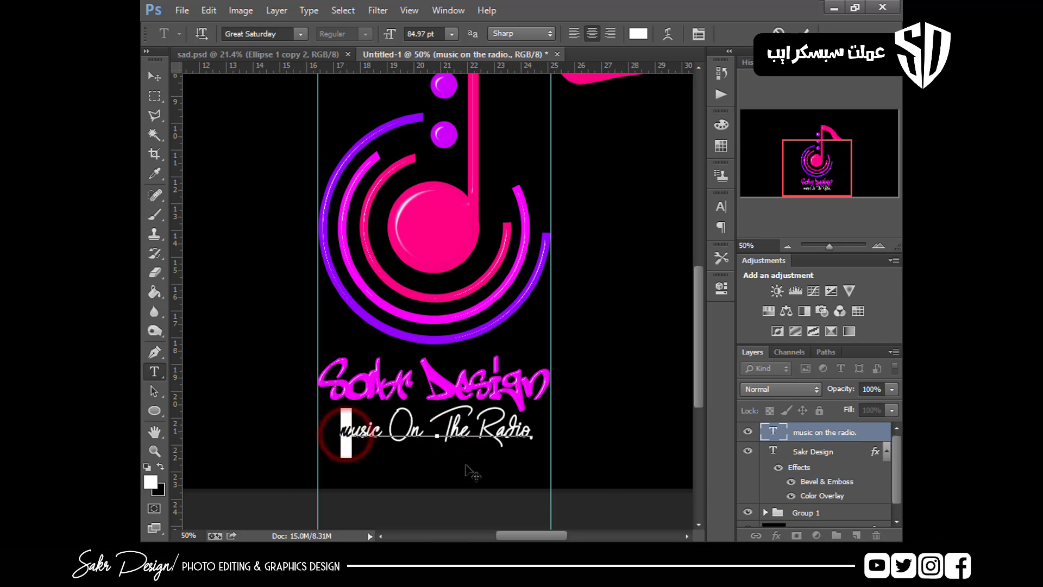
type("M")
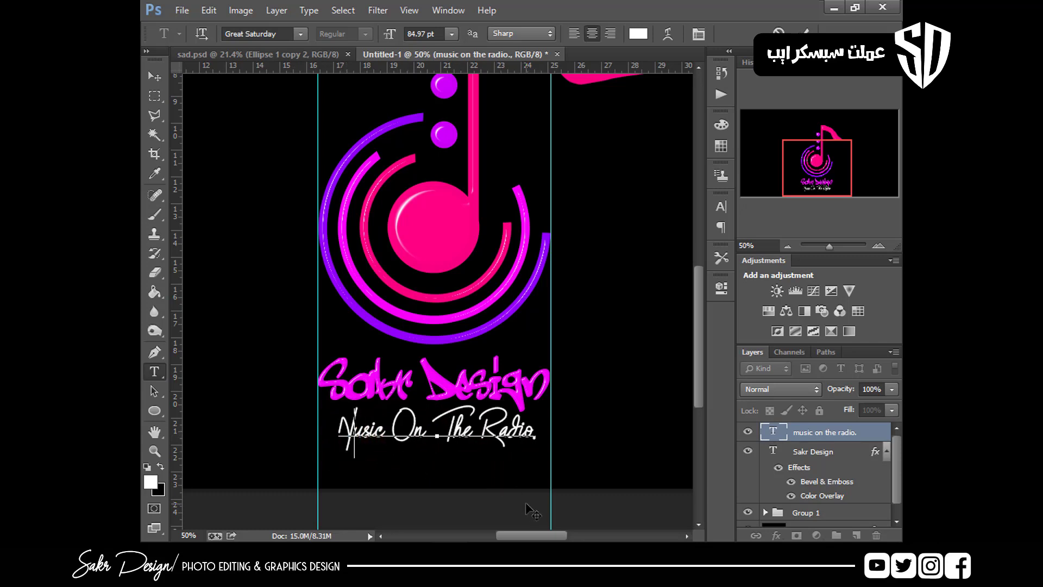
key("ctrl+Return")
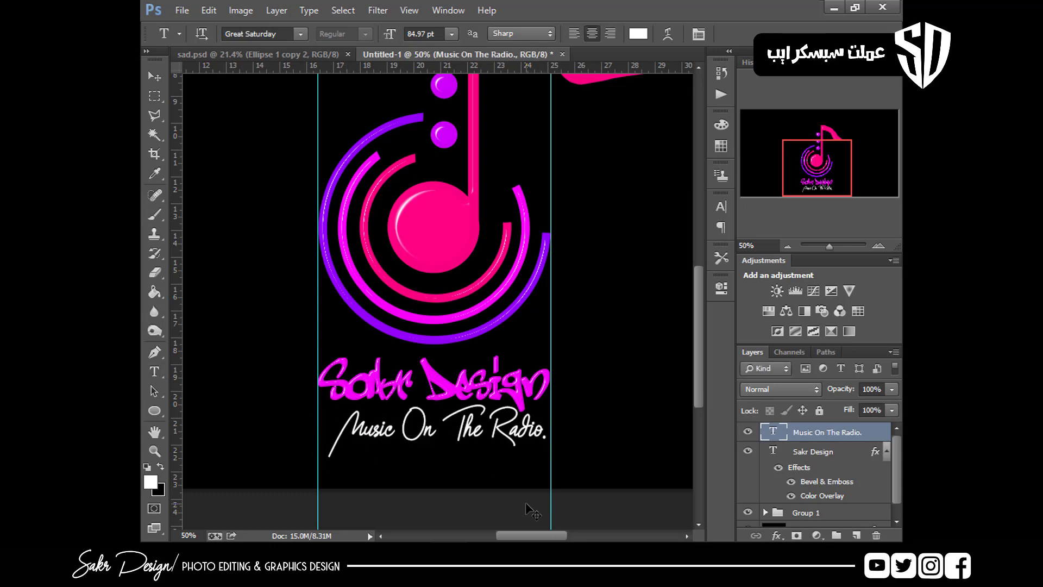
Scale the tagline down to roughly half the width of the name text, keeping it centred beneath it
key("ctrl+t")
left_click_drag(328, 404, 414, 426)
double_click(420, 426)
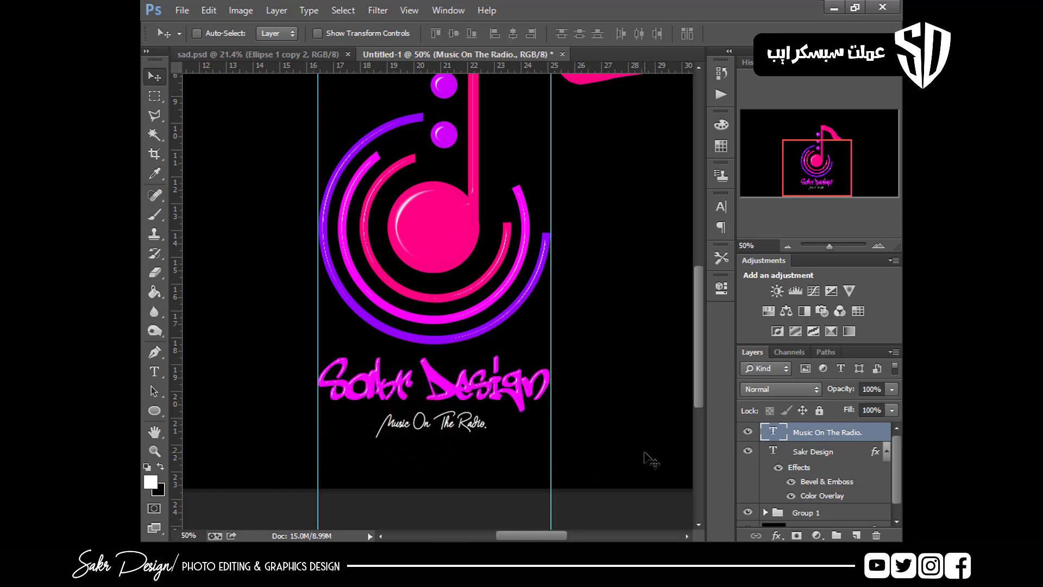
Add a Color Overlay to the tagline in the pink ff0084 sampled from the note head
left_click(776, 536)
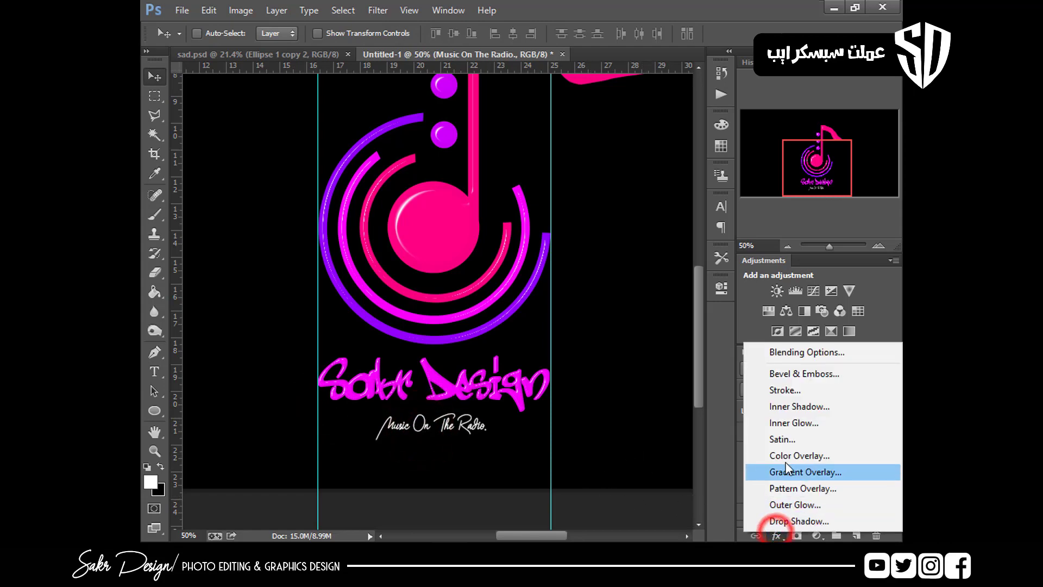
left_click(804, 455)
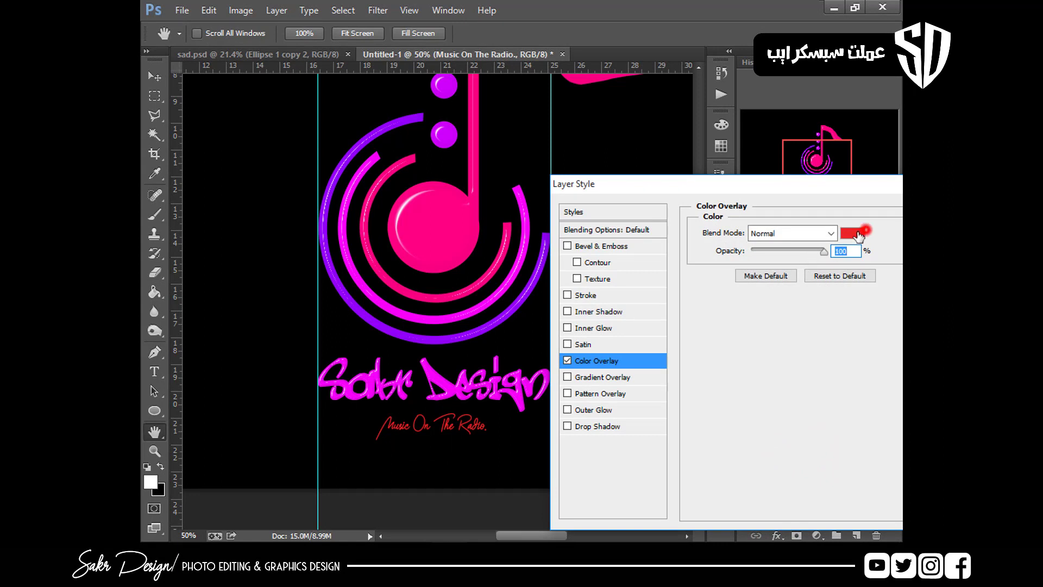
left_click(858, 235)
left_click(431, 232)
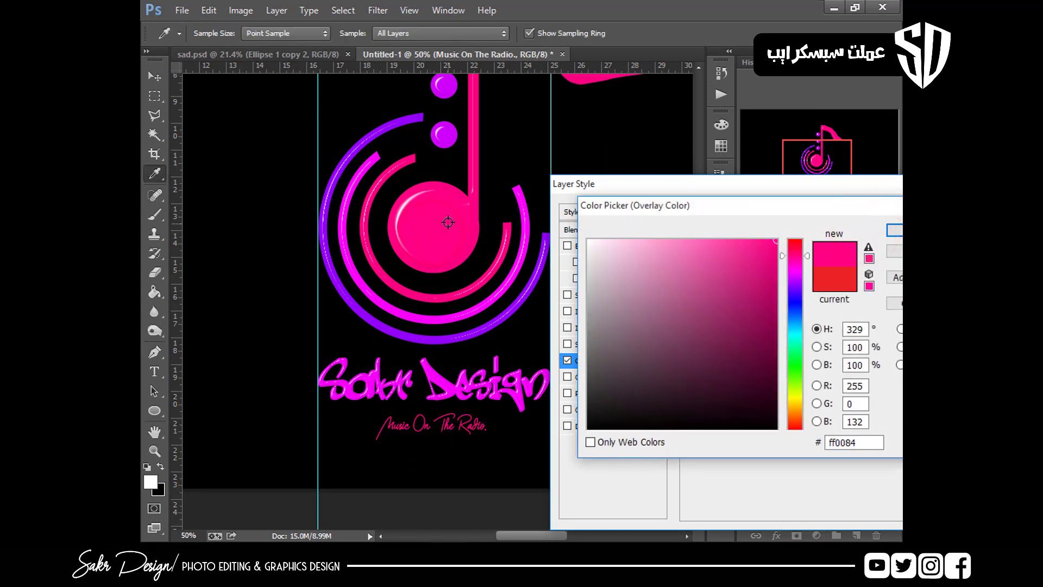
key("Return")
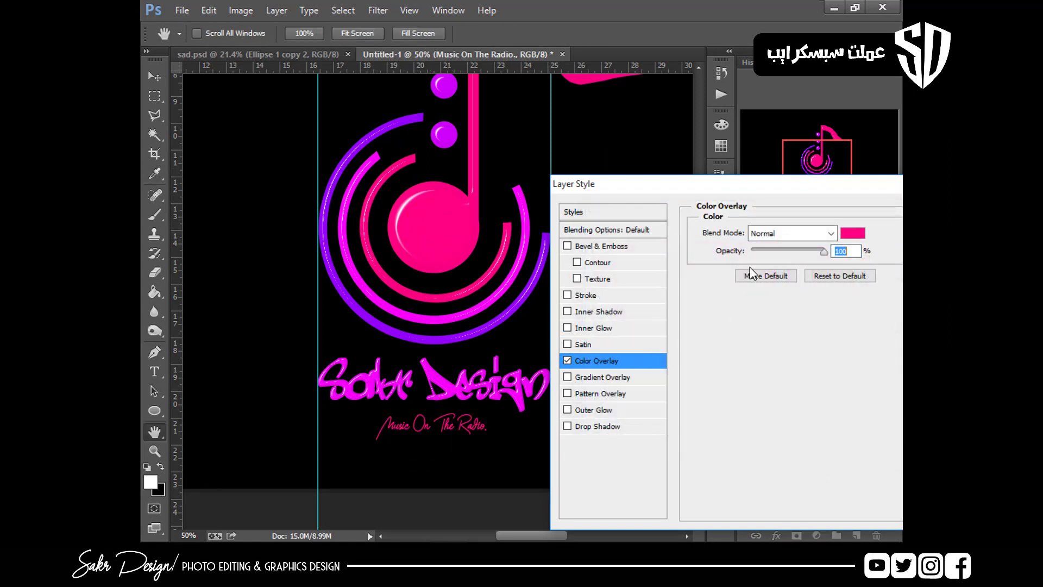
Add Bevel & Emboss with Contour to the tagline, at 1000% depth and 0 px size
left_click(597, 262)
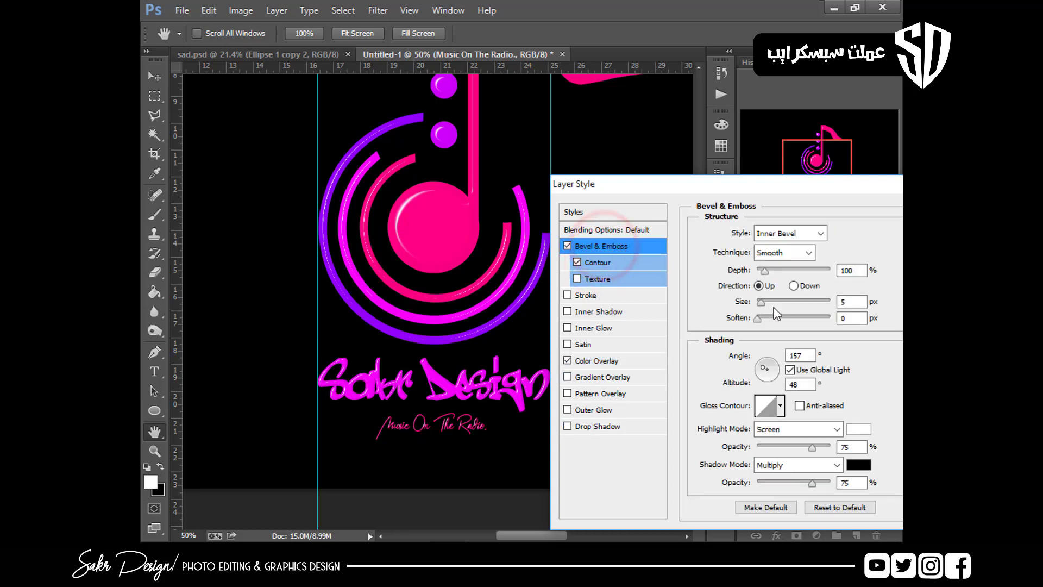
left_click_drag(768, 303, 867, 302)
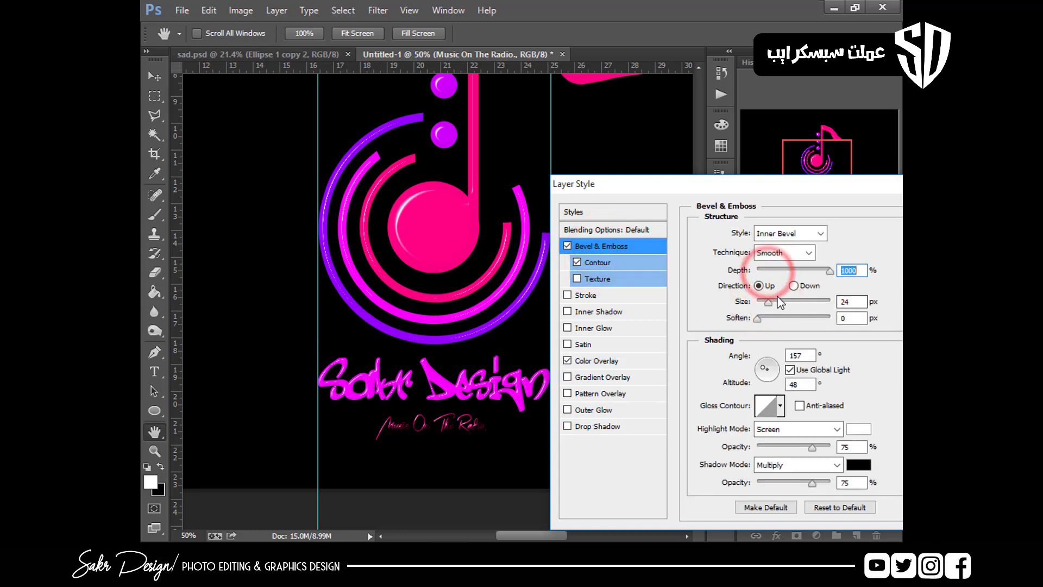
left_click_drag(765, 302, 755, 302)
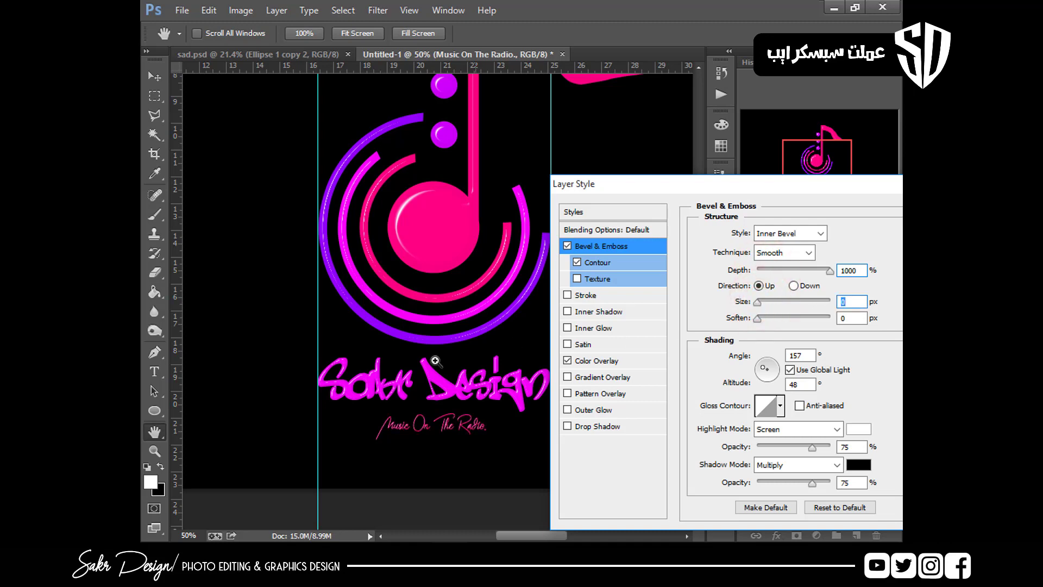
left_click(434, 360, "ctrl")
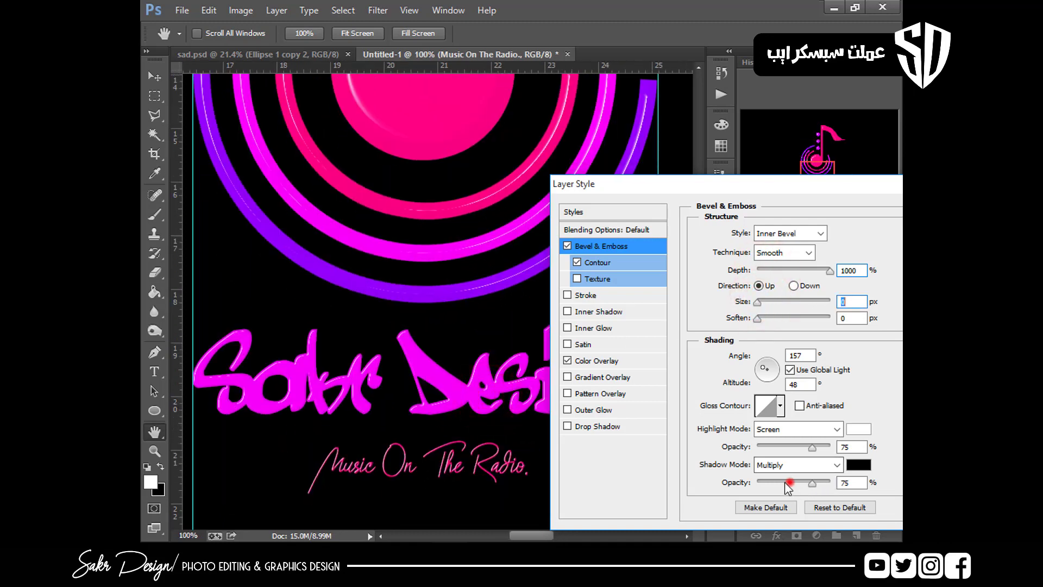
key("Return")
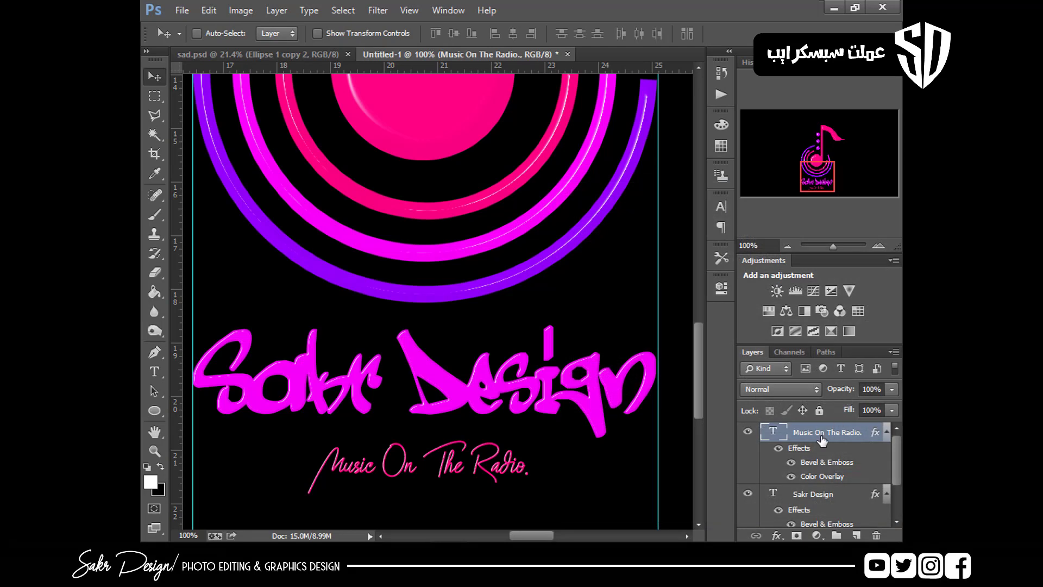
Change the tagline's Color Overlay to the purple ce00f9 sampled from the lowest dot
key("ctrl+minus")
key("ctrl+minus")
key("ctrl+minus")
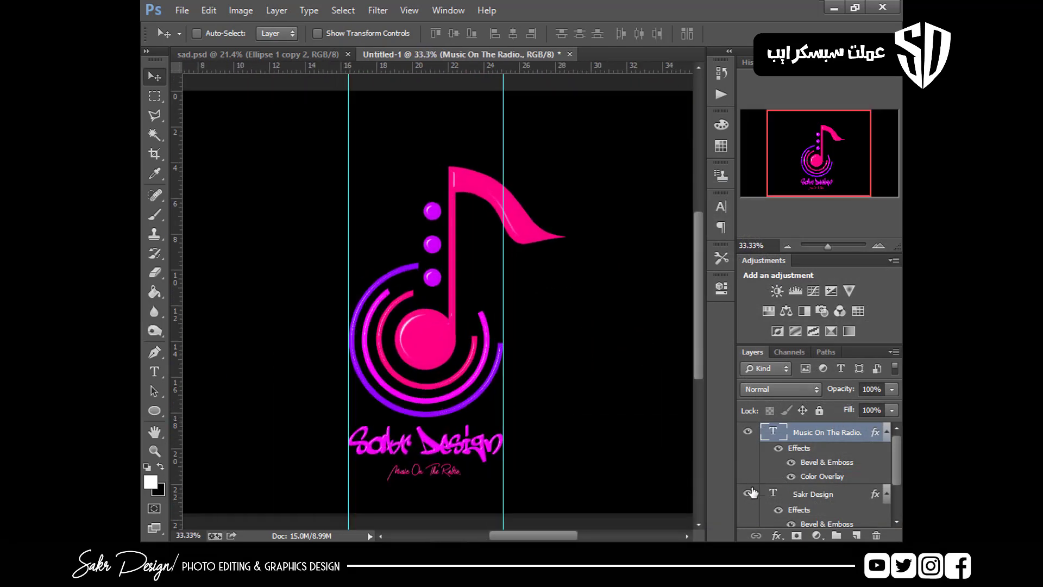
left_click(777, 535)
left_click(791, 466)
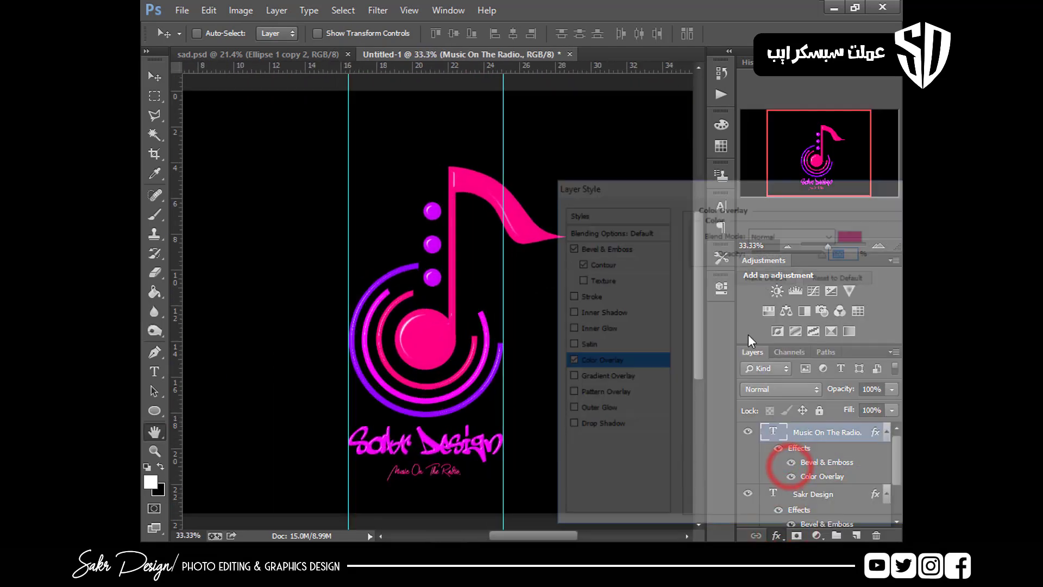
left_click(853, 233)
left_click_drag(438, 276, 442, 275)
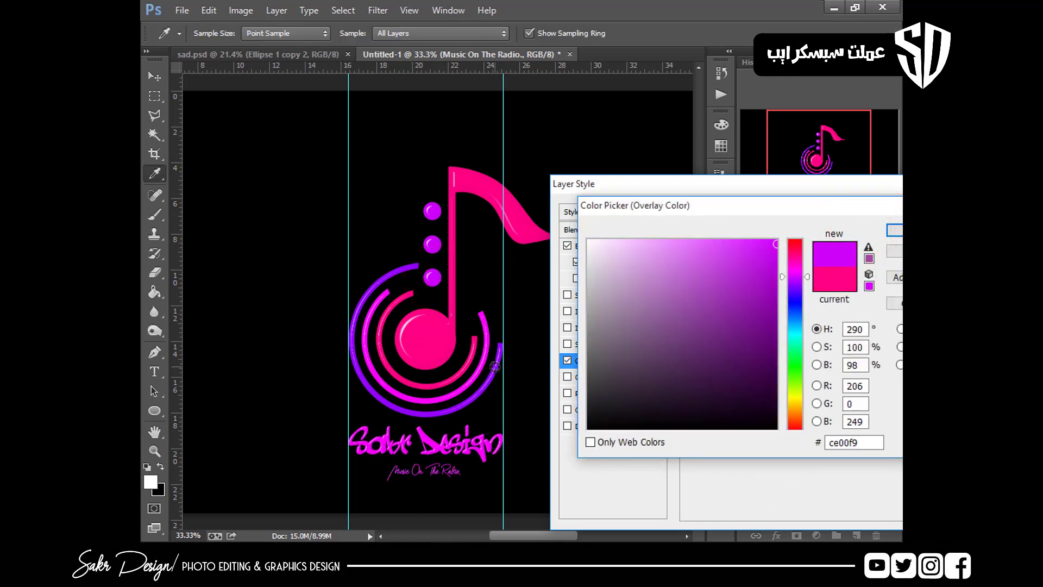
key("Return")
key("Return")
Change the name text's Color Overlay to the pink sampled from the note's flag, and hide the guides
right_click(464, 442)
left_click(482, 450)
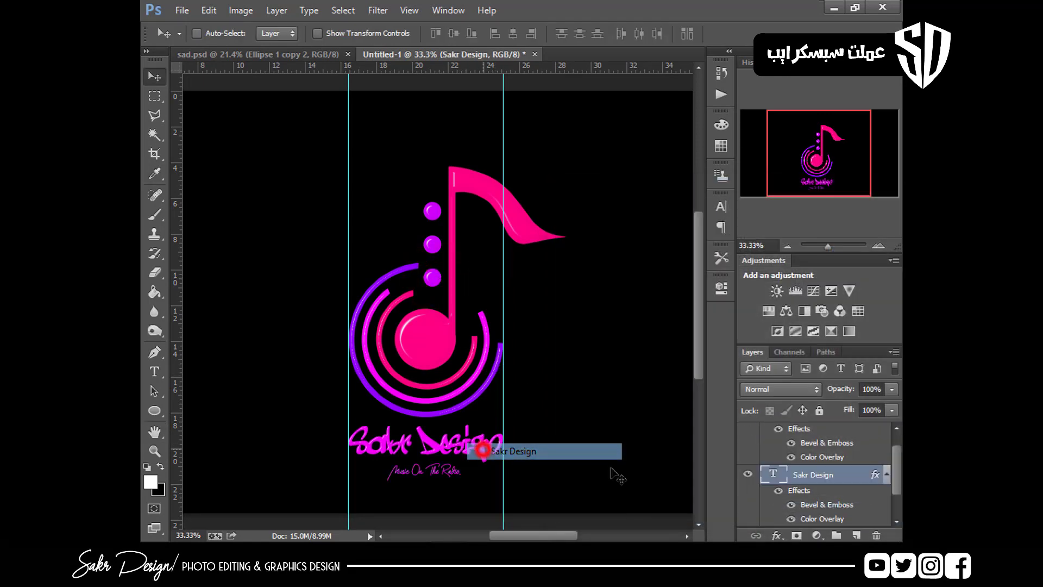
left_click(777, 535)
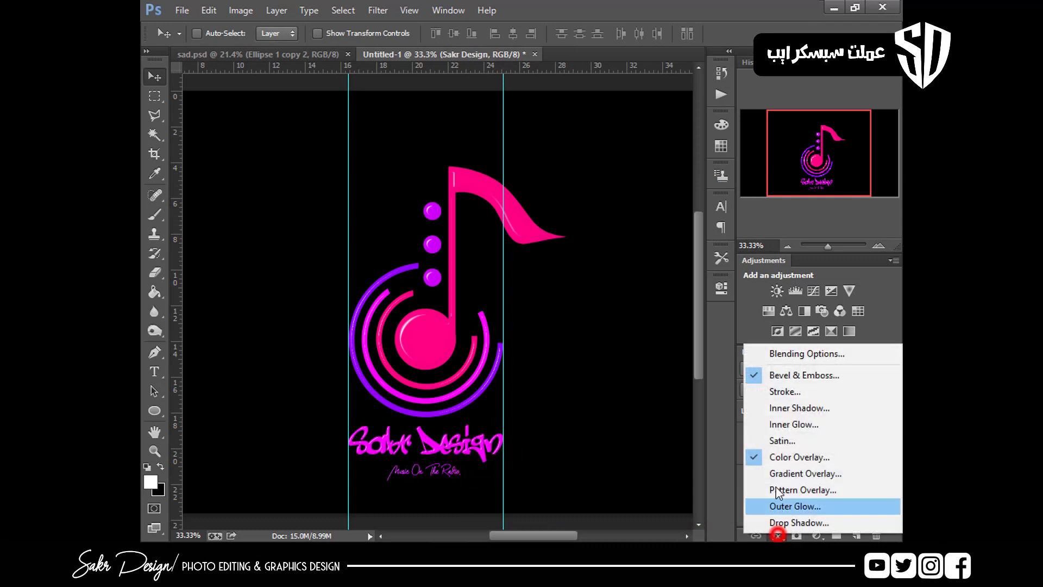
left_click(798, 457)
left_click(862, 239)
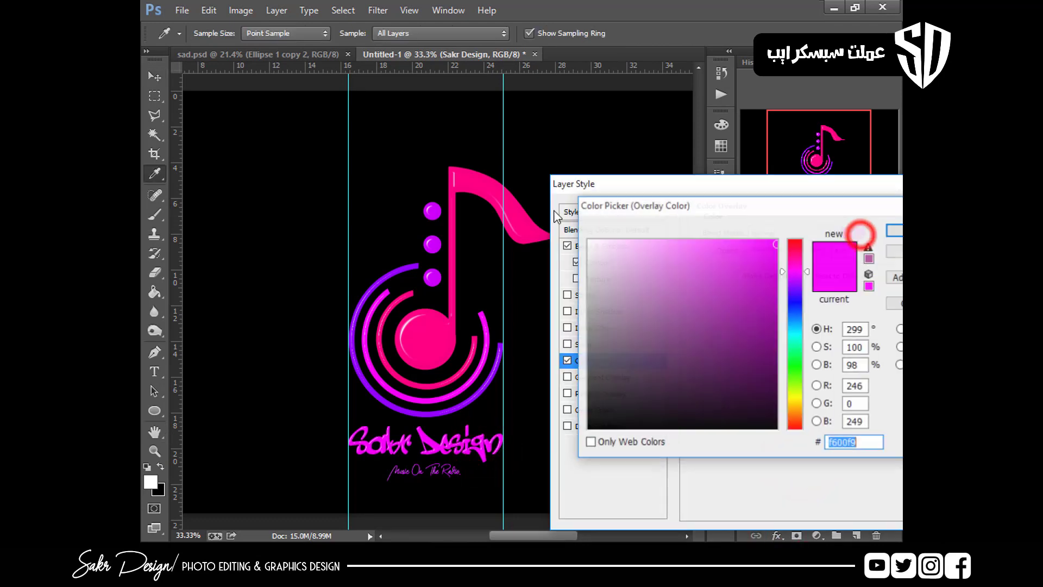
left_click(497, 206)
key("Return")
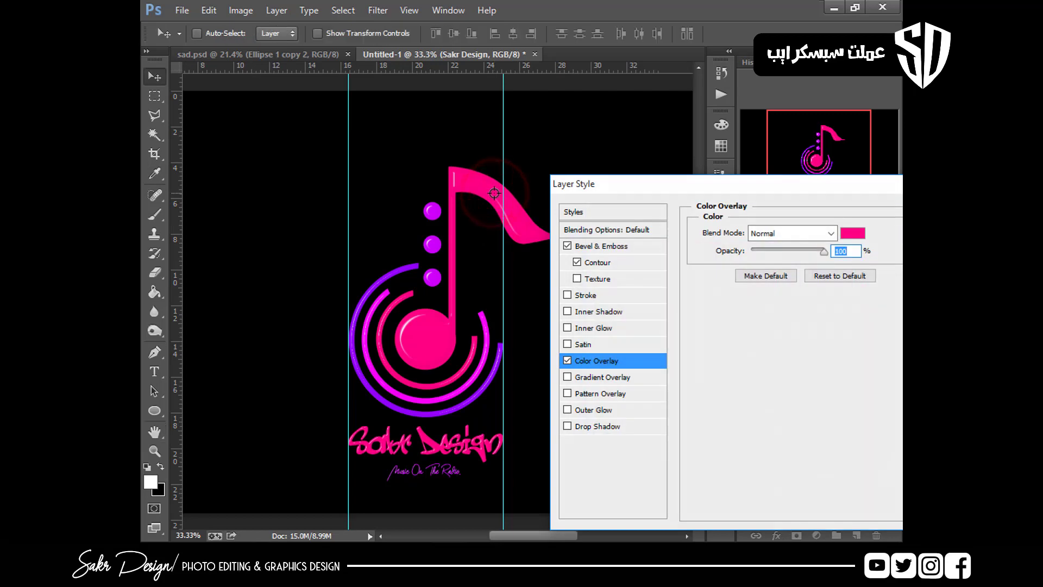
key("Return")
key("ctrl+semicolon")
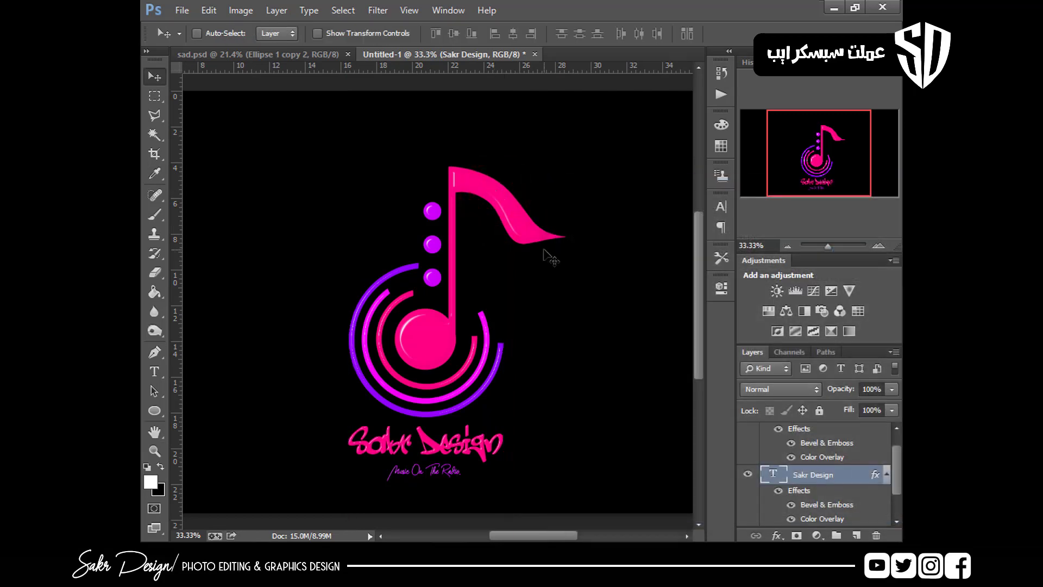
Select both text layers and Group 1, shift them slightly up and left, and combine them in one group
key("ctrl+minus")
key("ctrl+minus")
scroll(833, 462, "up", 1)
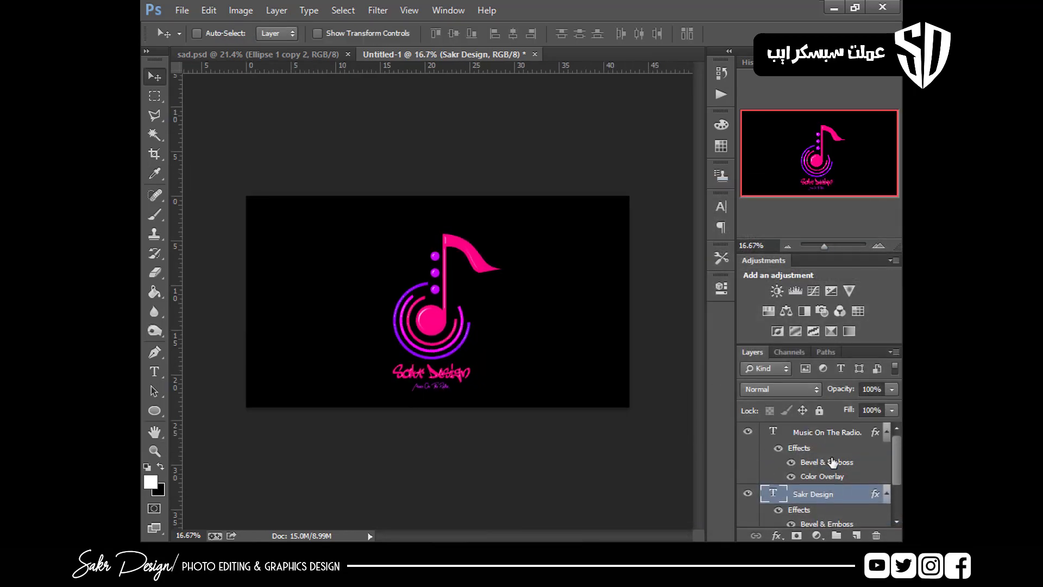
left_click(835, 432)
scroll(839, 446, "down", 1)
left_click(803, 499, "shift")
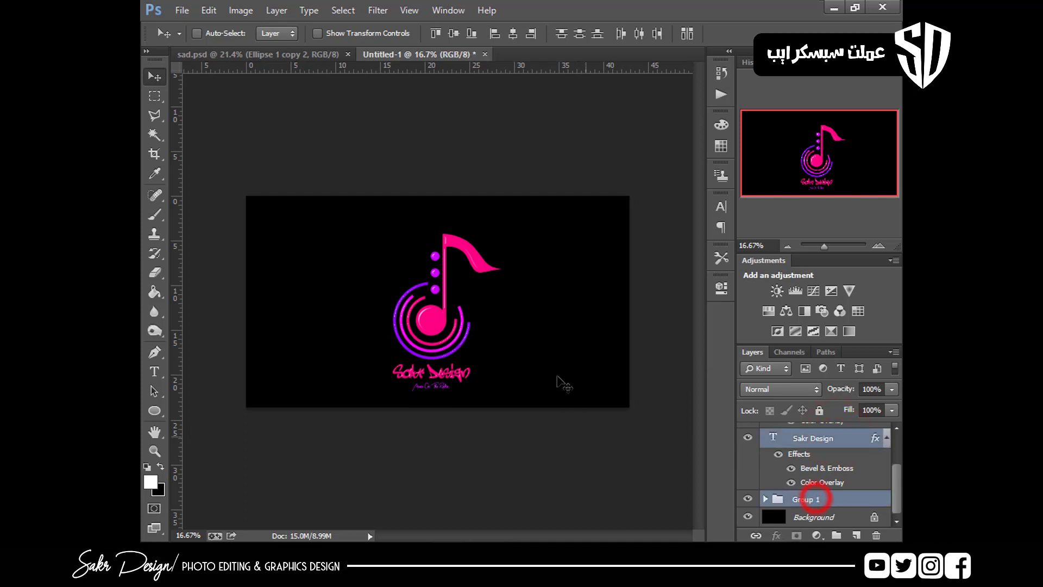
left_click_drag(543, 352, 540, 342)
key("ctrl+g")
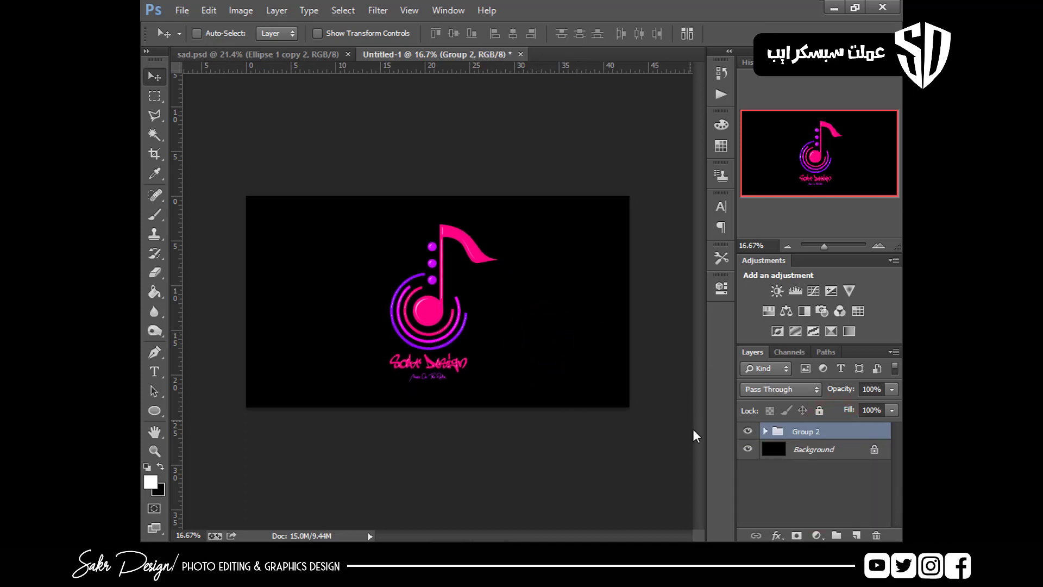
Scale the grouped logo down slightly around its centre
key("ctrl+t")
left_click_drag(389, 223, 401, 233)
key("Return")
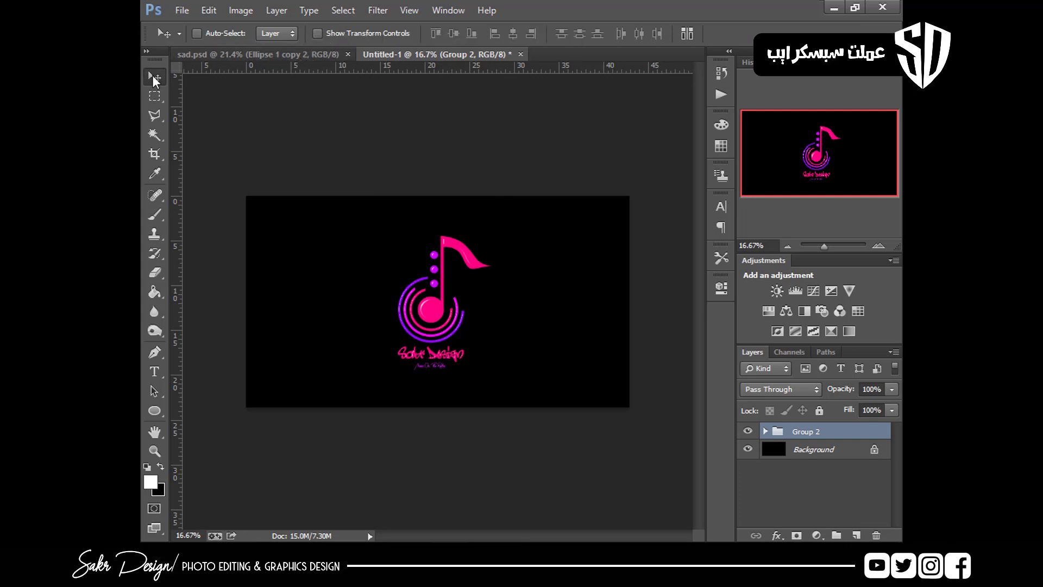
Bring the concert crowd photo from sad.psd into Untitled-1, filling the canvas behind the logo group
key("ctrl+Tab")
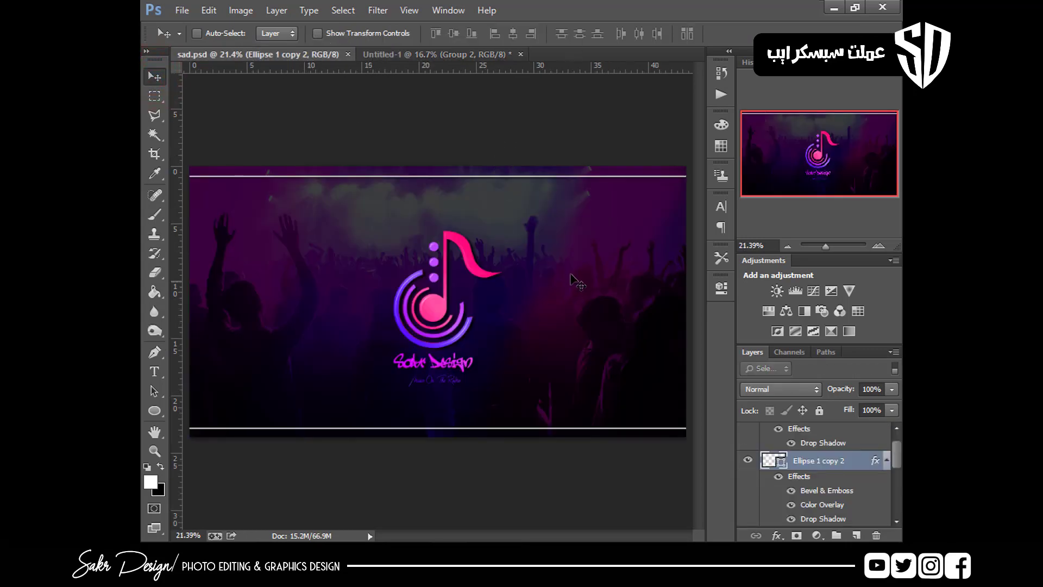
left_click_drag(607, 296, 601, 229)
left_click(873, 142)
key("ctrl+t")
left_click_drag(505, 266, 246, 407)
key("Return")
key("ctrl+bracketleft")
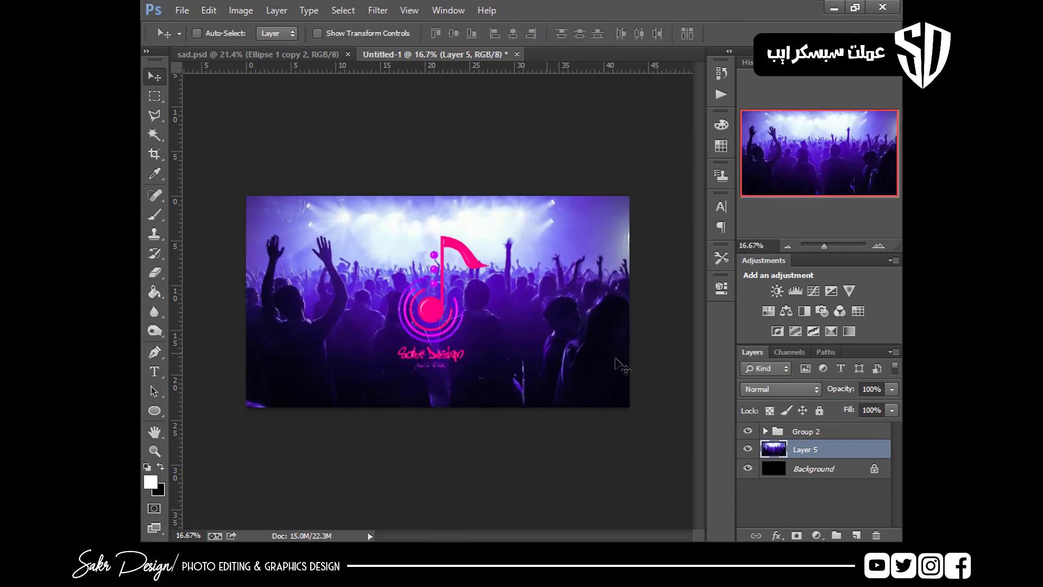
Add a Multiply Drop Shadow at 75% opacity to the logo group, increasing its distance slightly
key("ctrl+plus")
left_click(806, 431)
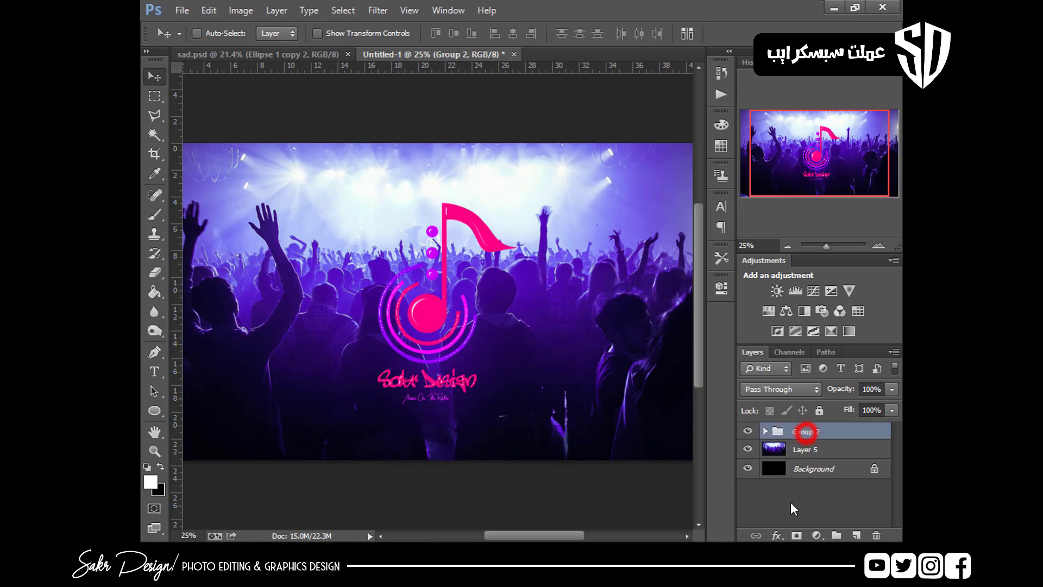
left_click(776, 535)
left_click(783, 522)
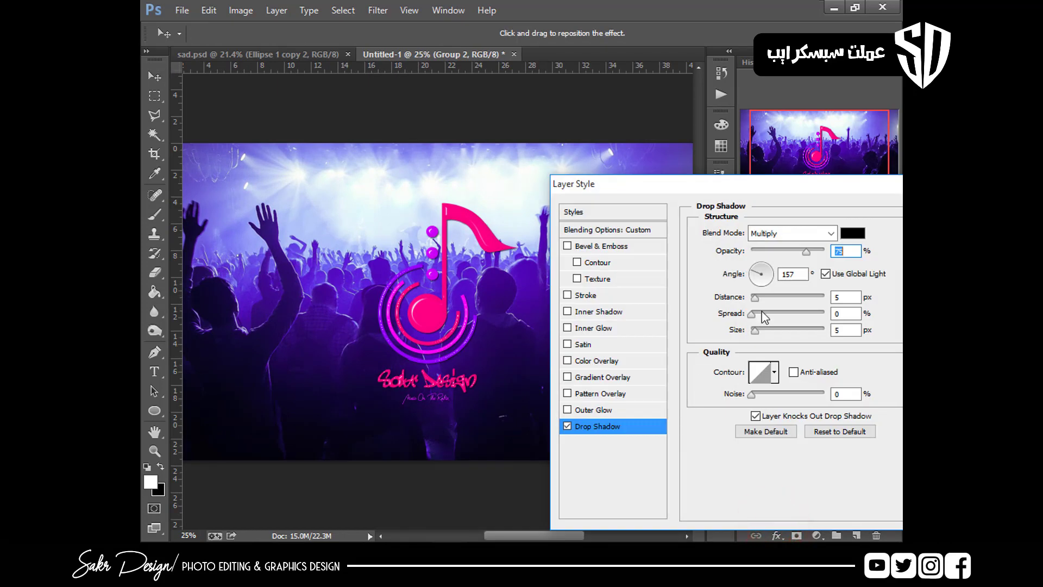
left_click_drag(755, 298, 764, 297)
key("Return")
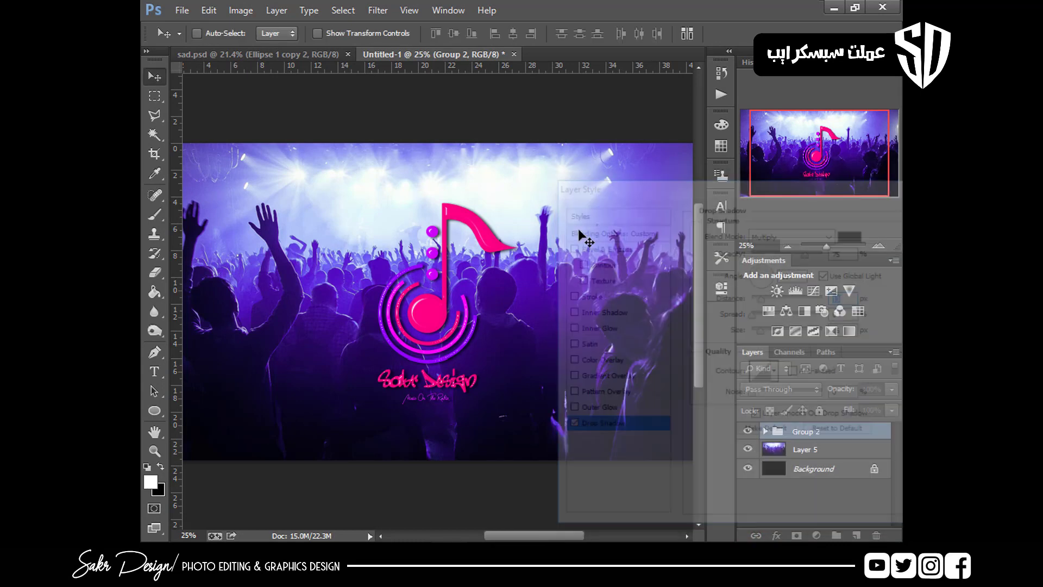
Set the crowd photo layer's blend mode to Dissolve and lower its opacity to about 37%
right_click(583, 233)
left_click(601, 235)
left_click(822, 478)
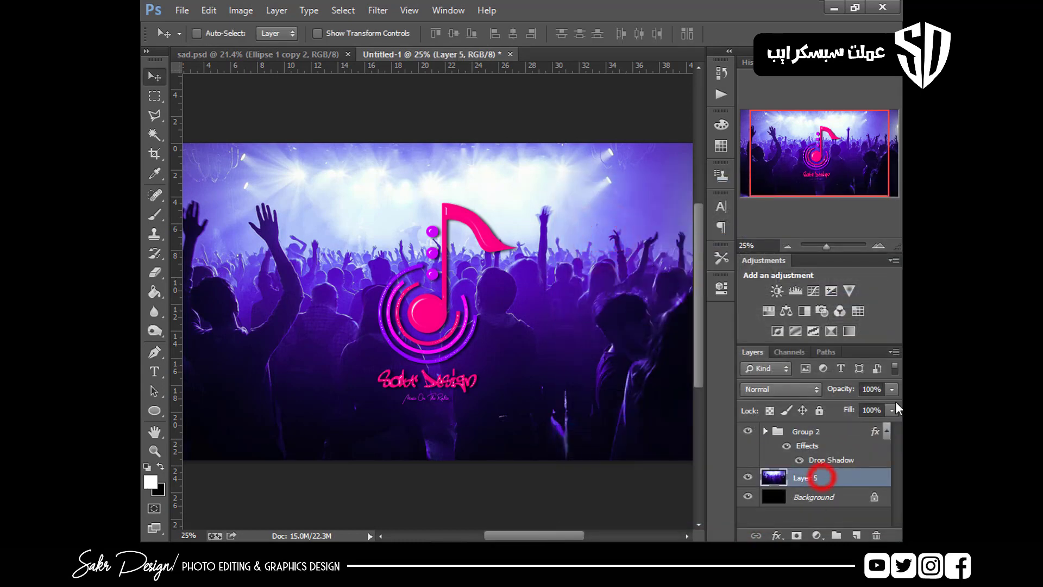
left_click(757, 383)
left_click(770, 21)
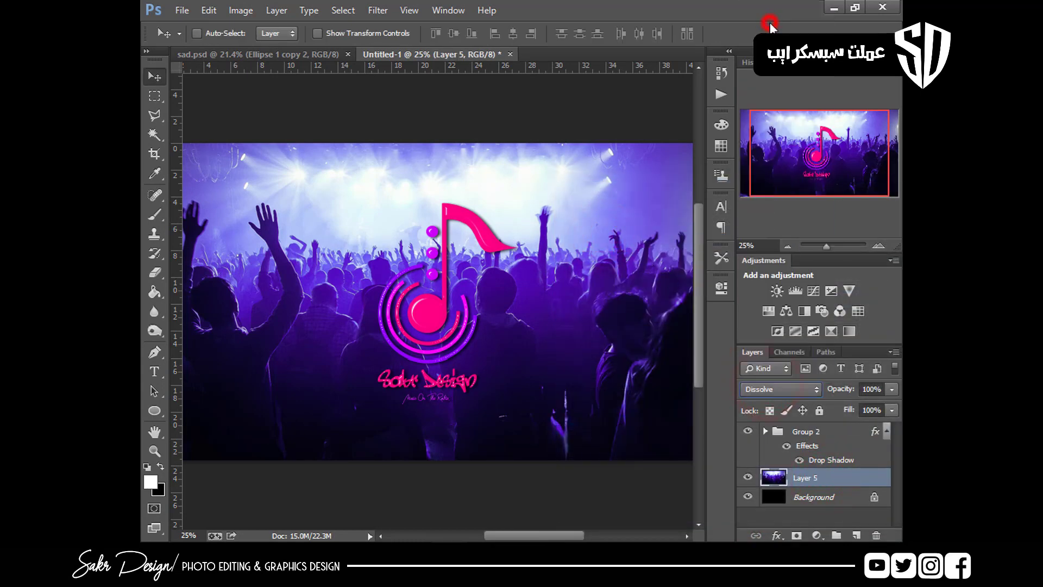
left_click(891, 390)
left_click_drag(878, 404, 844, 403)
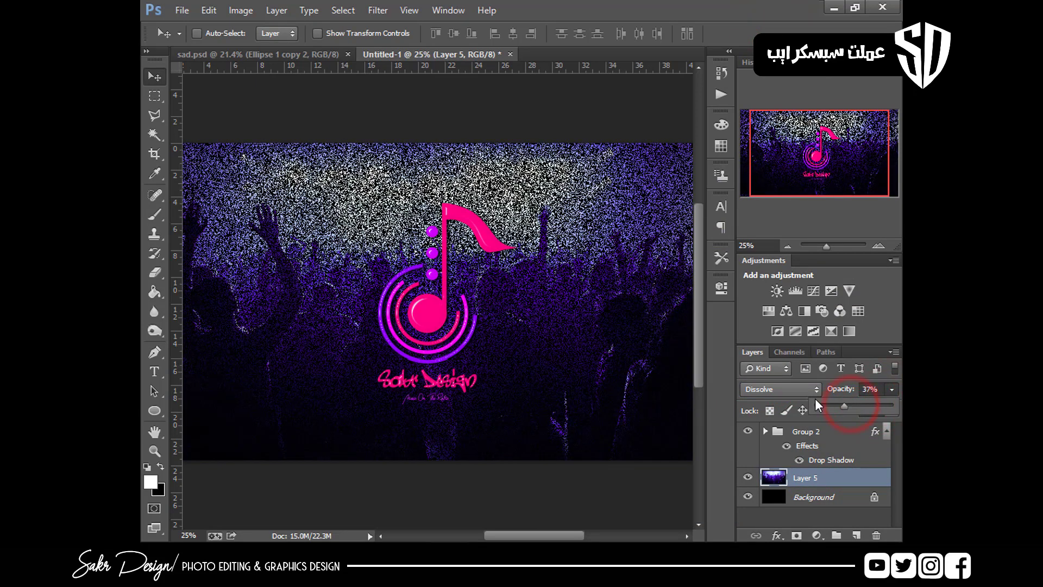
Set the crowd photo layer's blend mode to Normal and lower its opacity to 23%
left_click(777, 389)
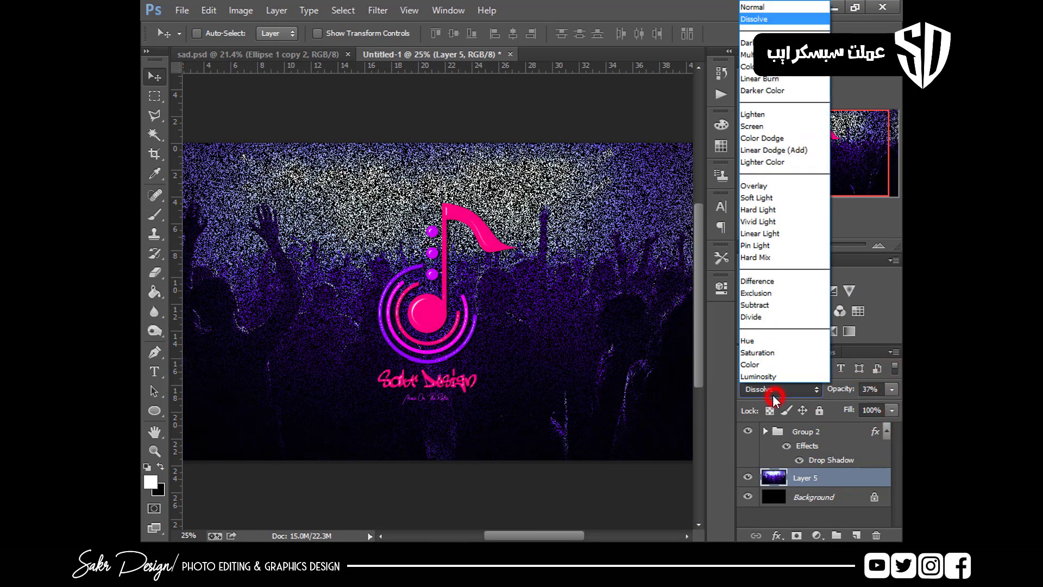
left_click(767, 10)
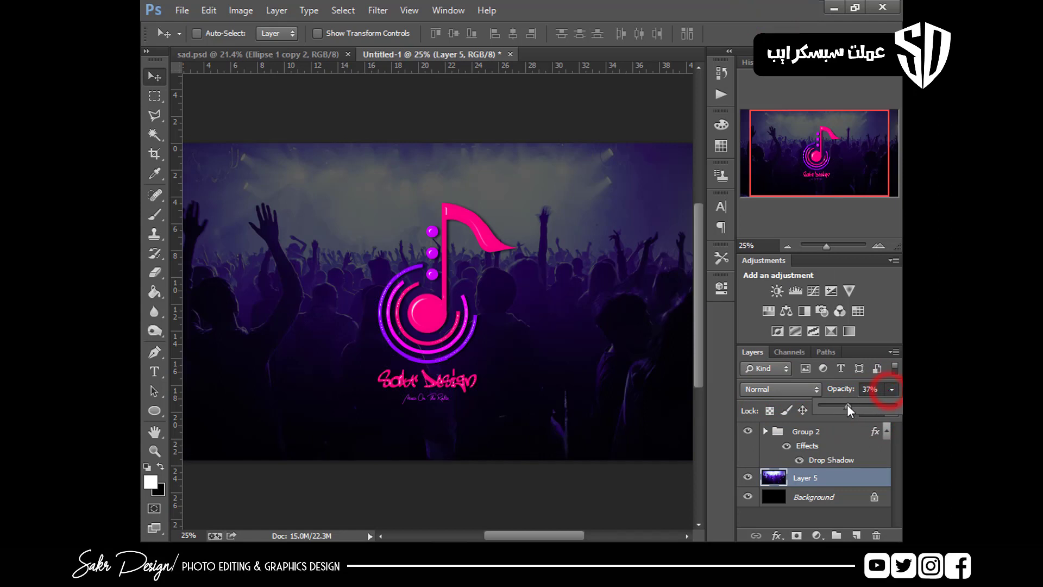
left_click_drag(846, 404, 836, 405)
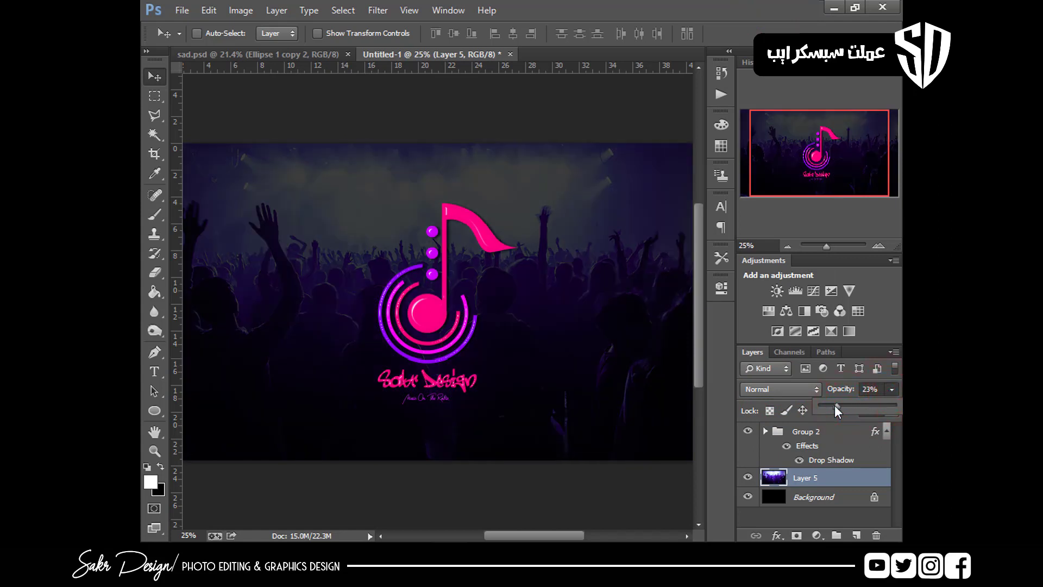
left_click(883, 422)
Add a new layer above the crowd photo and sample the logo's pink as the Brush colour
key("ctrl+minus")
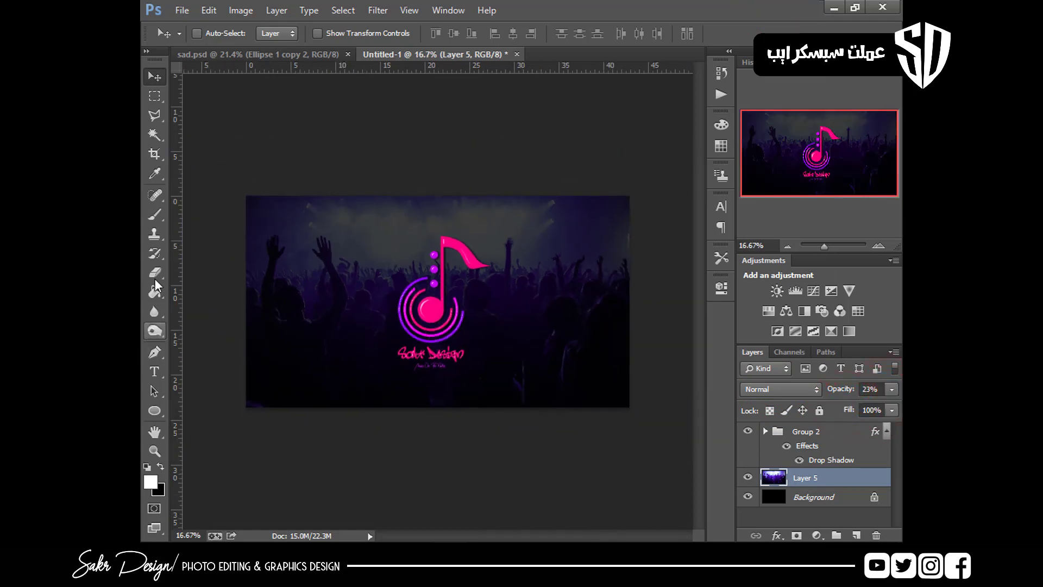
left_click(156, 216)
left_click(855, 536)
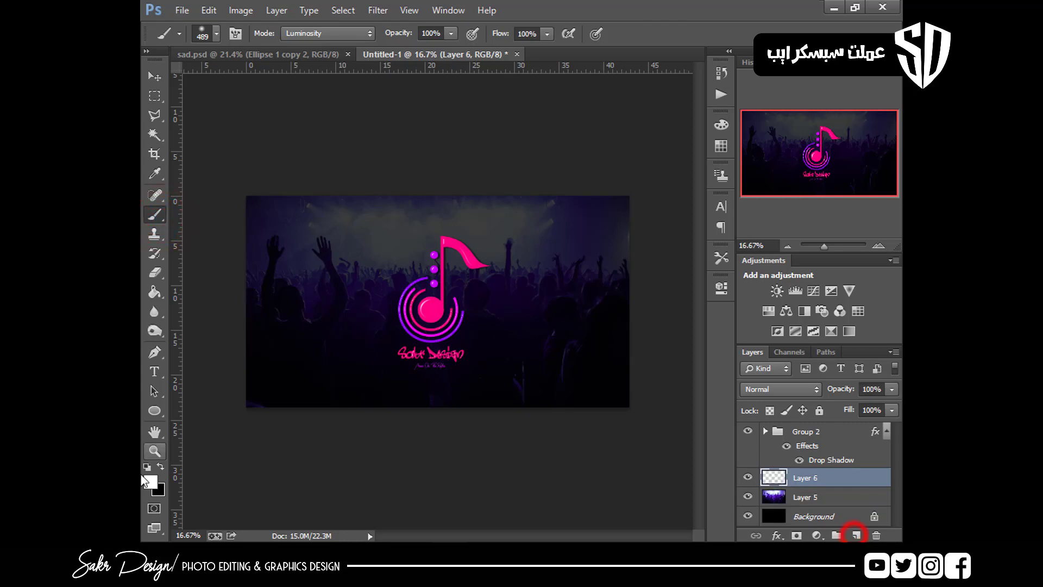
left_click(151, 480)
left_click(433, 307)
key("Return")
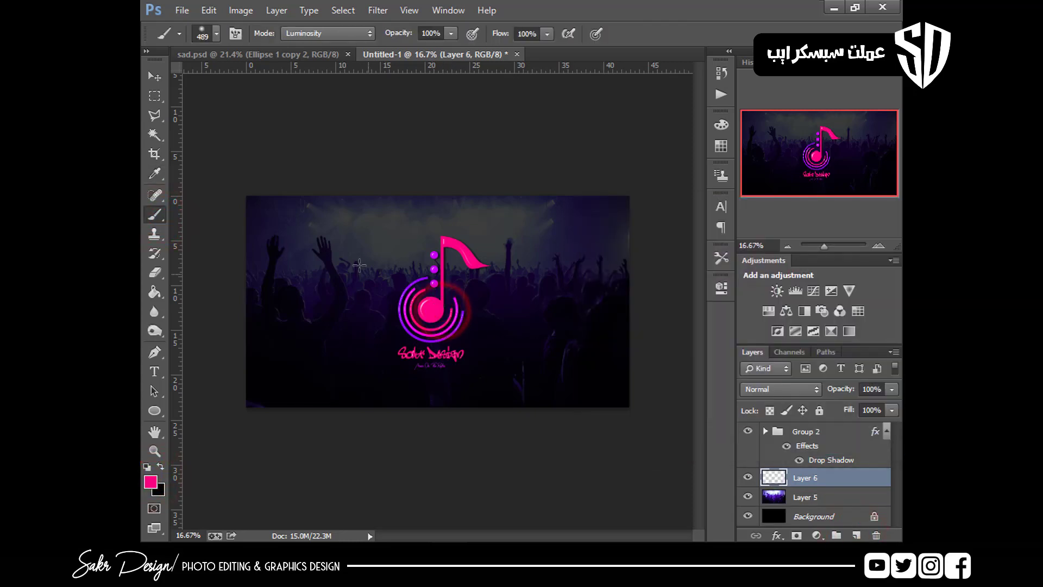
Paint the upper-left corner of the canvas solid pink with a soft brush at 507 px and 0% hardness
right_click(313, 300)
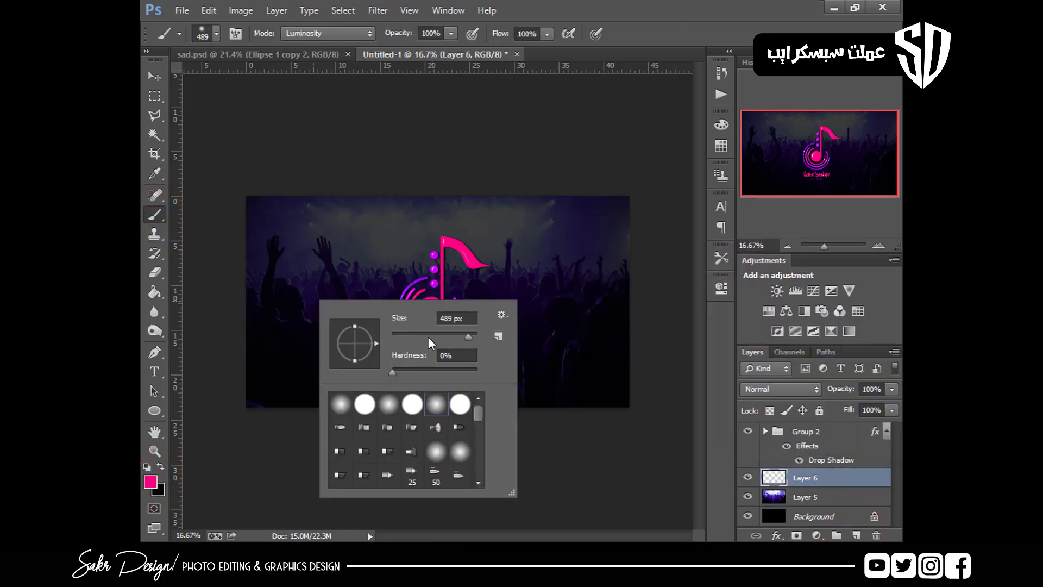
left_click_drag(467, 337, 469, 337)
left_click(313, 202)
mouse_move(280, 244)
left_mouse_down()
mouse_move(302, 233)
mouse_move(326, 237)
mouse_move(290, 265)
mouse_move(294, 256)
mouse_move(315, 250)
mouse_move(251, 396)
left_mouse_up()
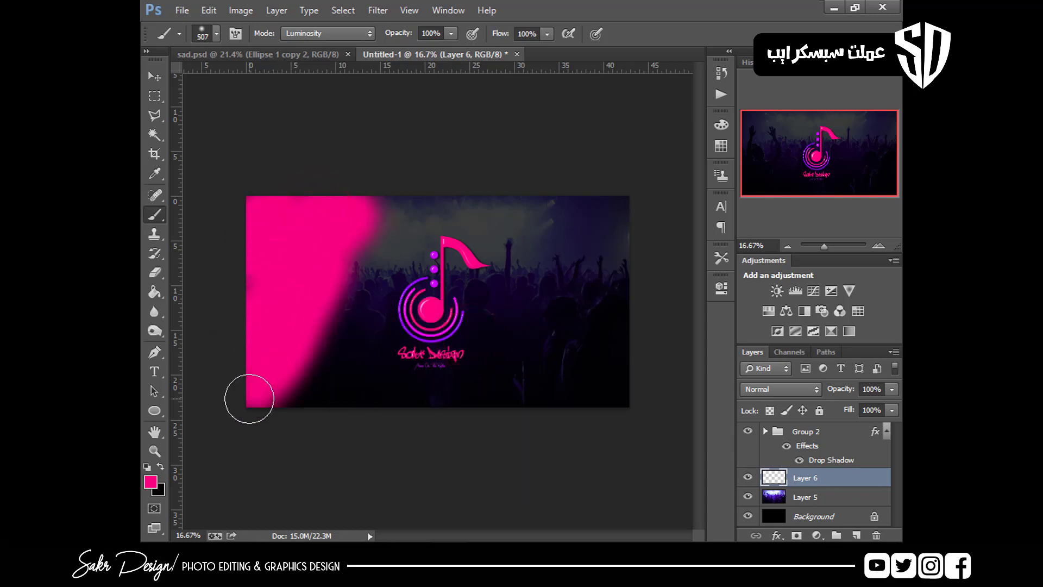
key("ctrl+z")
mouse_move(356, 195)
left_mouse_down()
mouse_move(286, 295)
mouse_move(287, 310)
left_mouse_up()
mouse_move(214, 311)
left_mouse_down()
mouse_move(298, 203)
mouse_move(276, 287)
mouse_move(294, 284)
mouse_move(196, 392)
left_mouse_up()
Paint a diagonal magenta band in fc00ff along the edge of the pink area
left_click(152, 482)
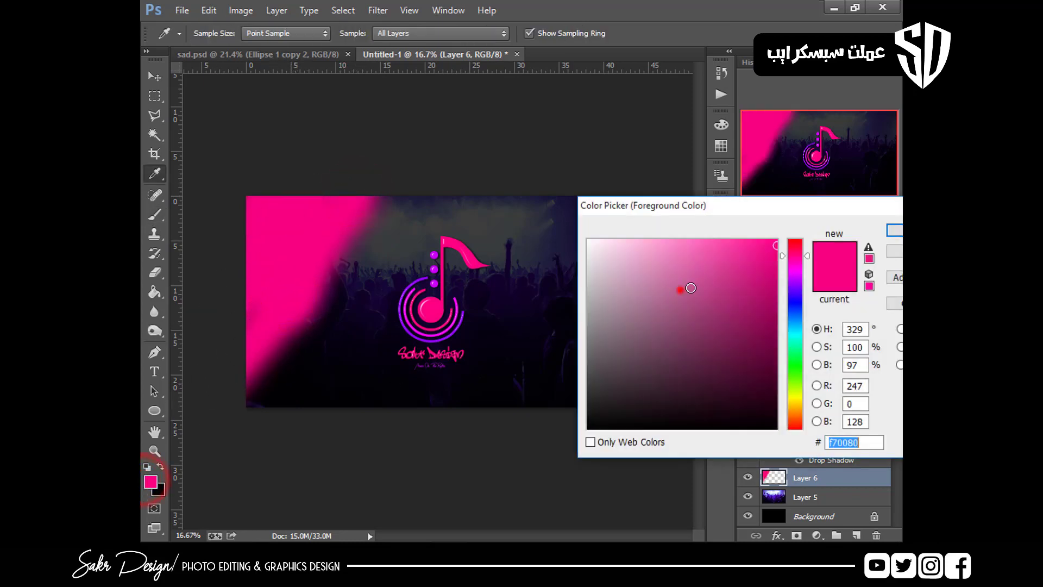
left_click(796, 270)
key("Return")
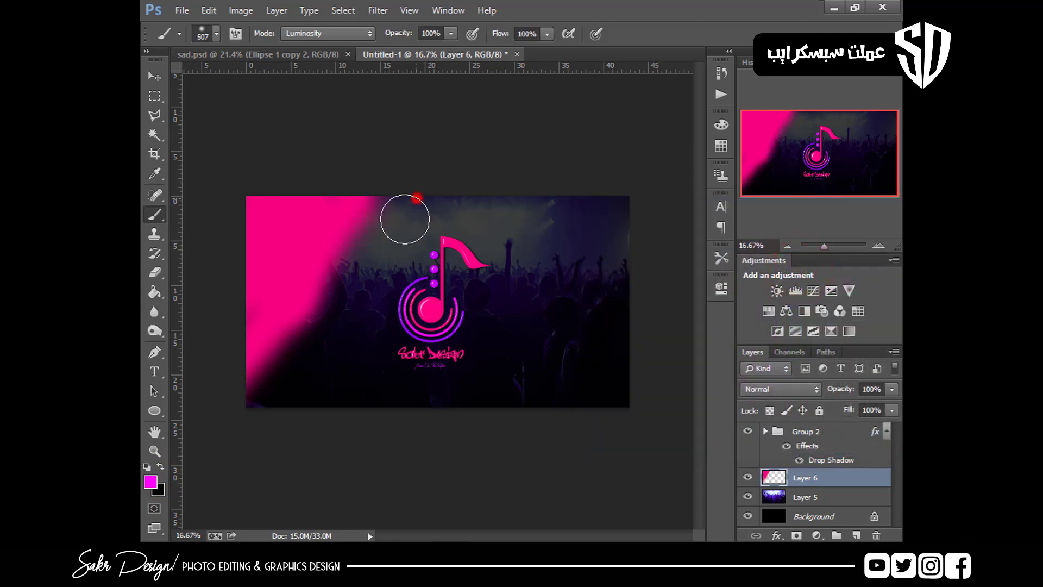
mouse_move(404, 203)
left_mouse_down()
mouse_move(322, 340)
mouse_move(244, 414)
left_mouse_up()
mouse_move(306, 321)
left_mouse_down()
mouse_move(384, 228)
mouse_move(439, 127)
left_mouse_up()
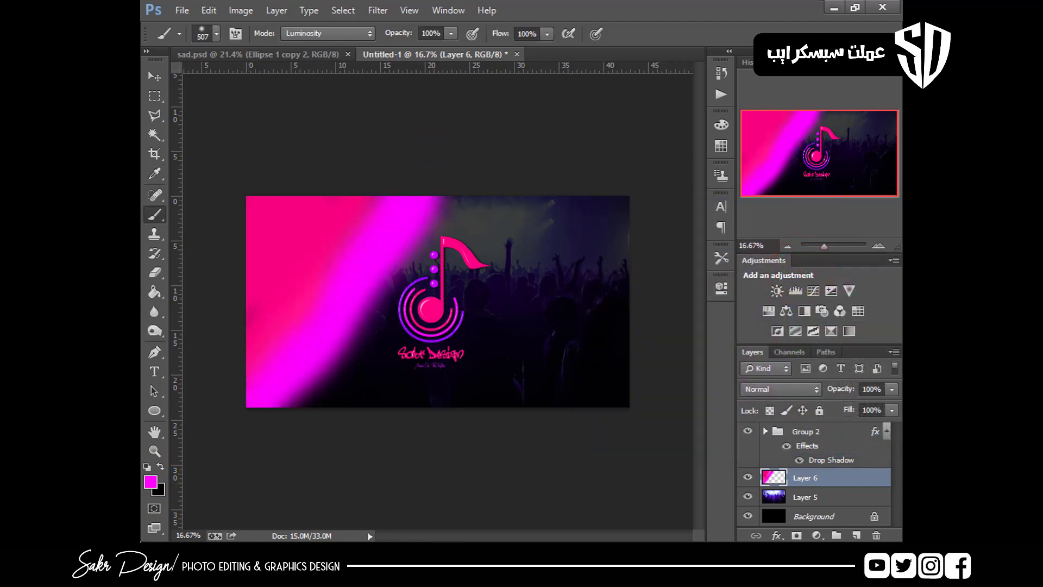
Paint a diagonal violet band in 9600ff alongside the magenta band, passing behind the logo
left_click(156, 483)
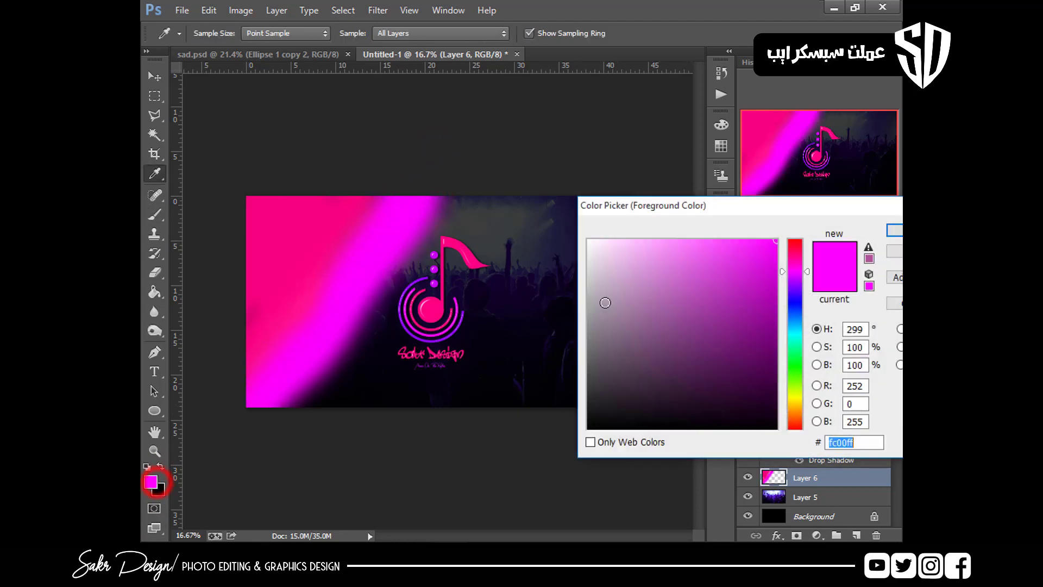
left_click(794, 279)
left_click(794, 284)
key("Return")
mouse_move(480, 201)
left_mouse_down()
mouse_move(283, 437)
mouse_move(529, 125)
left_mouse_up()
Shift the brush hue to blue and paint a diagonal blue band alongside the violet one
left_click(152, 483)
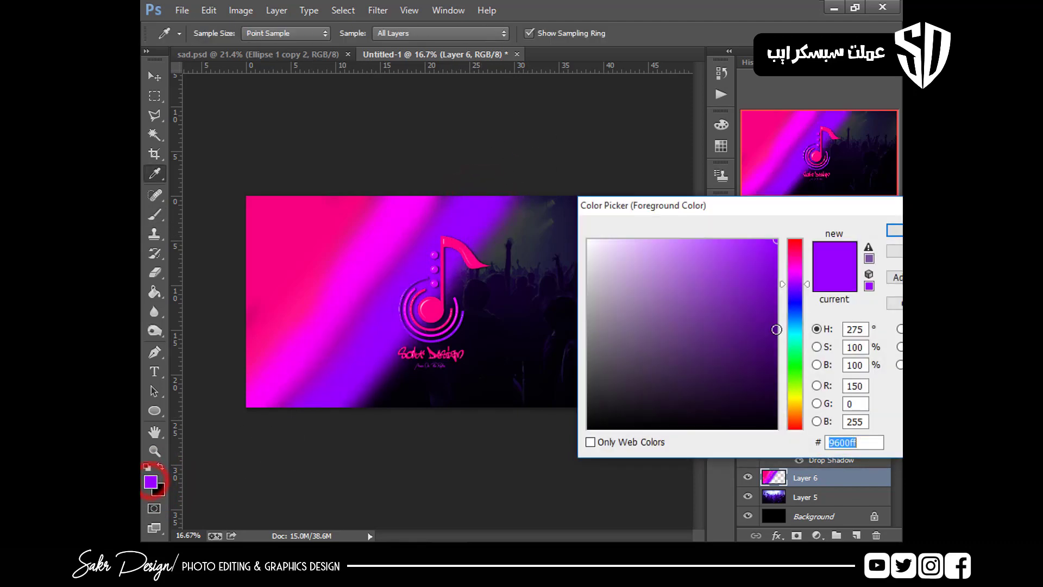
left_click(797, 301)
key("Return")
mouse_move(551, 197)
left_mouse_down()
mouse_move(389, 419)
mouse_move(595, 157)
mouse_move(546, 321)
left_mouse_up()
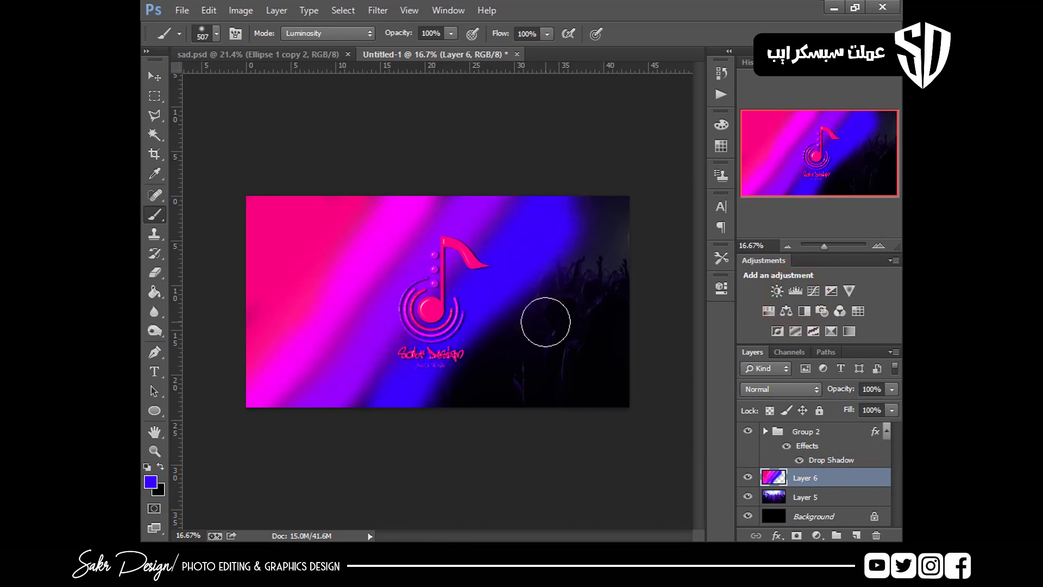
Sample the painted pink from the upper-left corner and brush a wide pink diagonal band beside the blue one
left_click(154, 483)
left_click(296, 227)
key("Return")
mouse_move(618, 195)
left_mouse_down()
mouse_move(539, 309)
mouse_move(434, 410)
mouse_move(624, 168)
left_mouse_up()
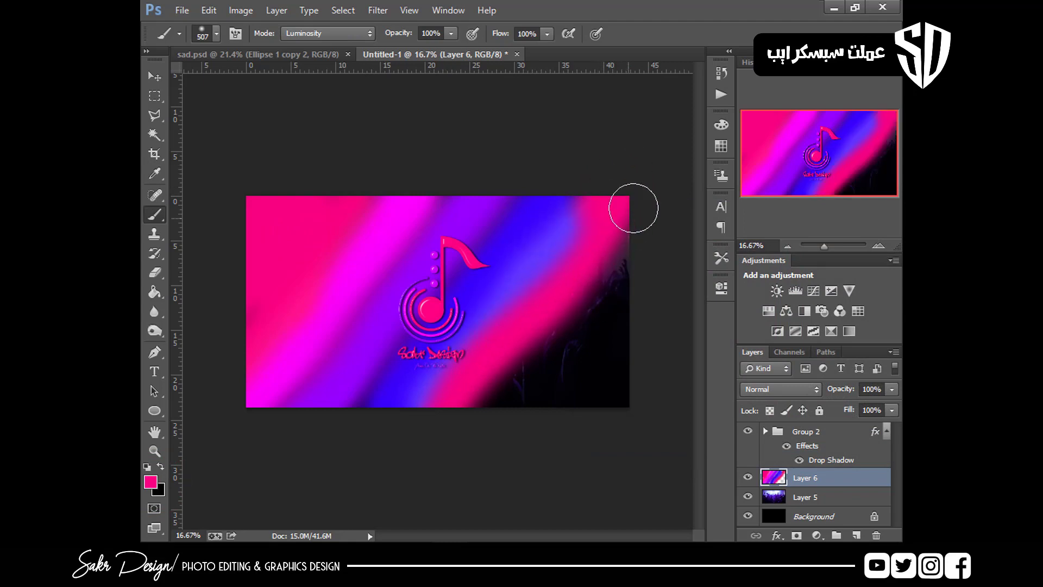
mouse_move(558, 298)
left_mouse_down()
mouse_move(466, 408)
mouse_move(513, 371)
left_mouse_up()
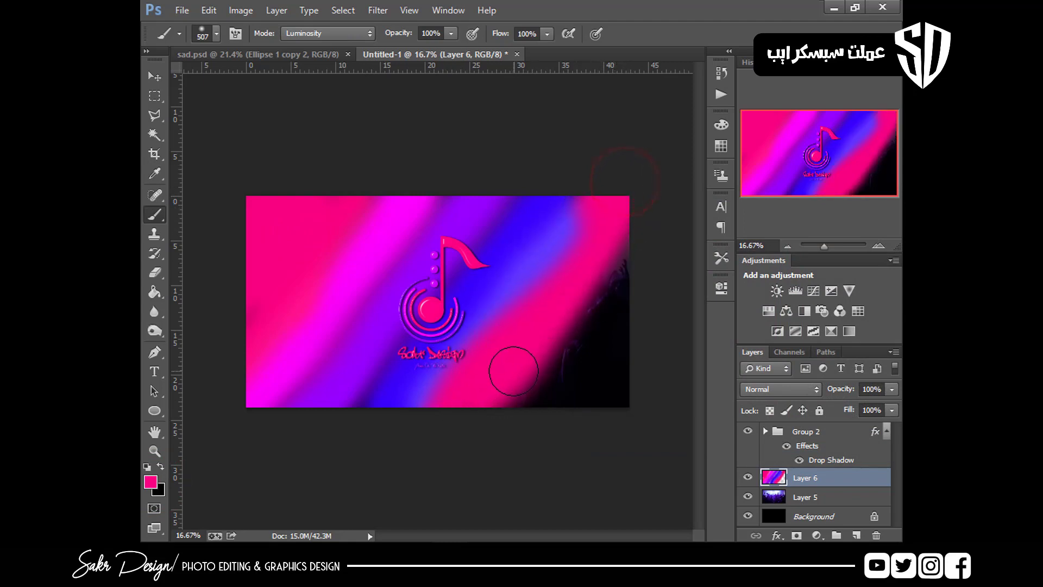
Undo the last pink band strokes and bring them back
key("ctrl+alt+z")
key("ctrl+alt+z")
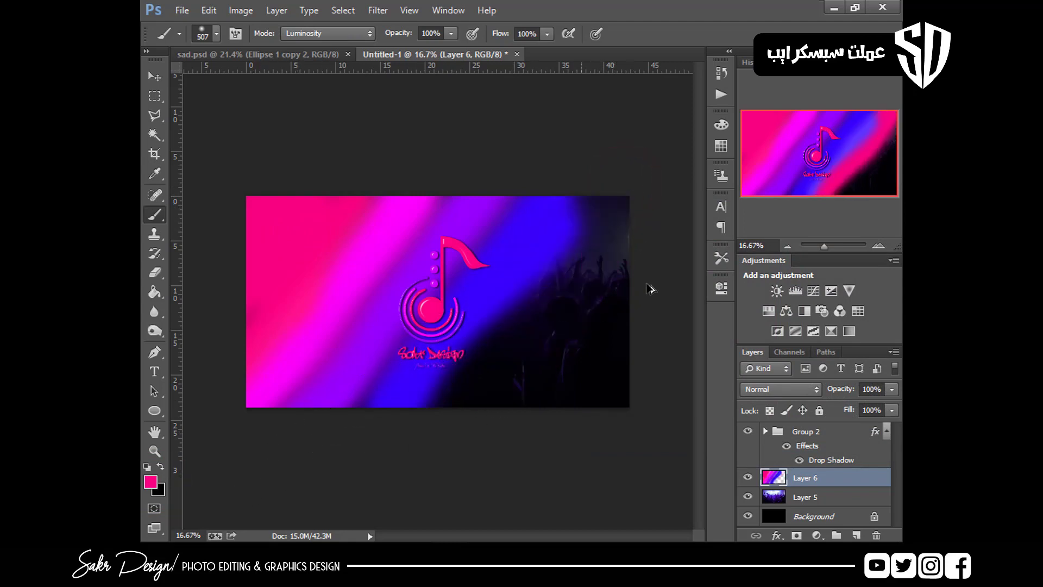
key("ctrl+alt+z")
key("ctrl+z")
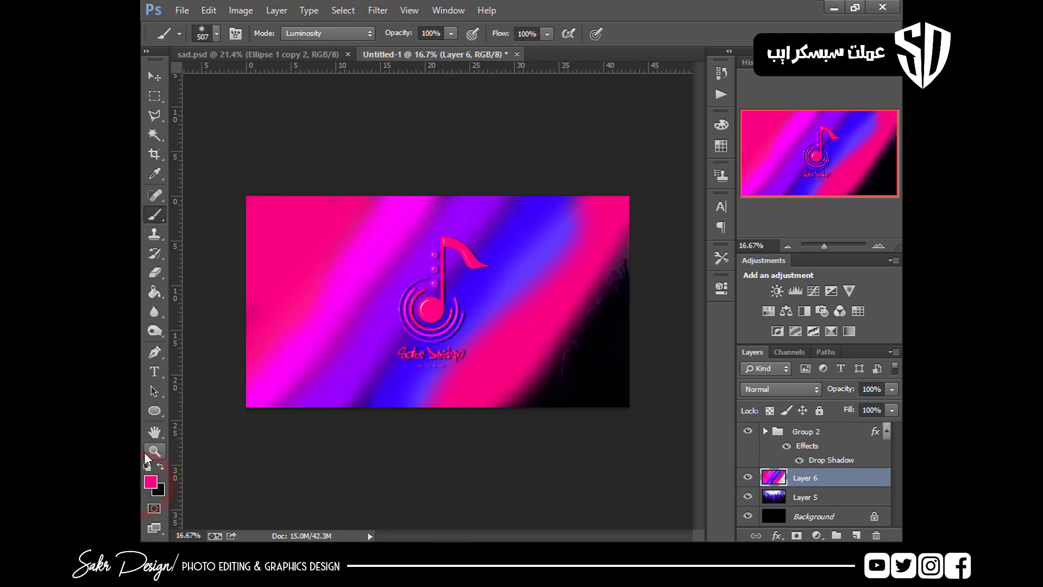
Change the brush colour to blue-violet 6600ff and fill the remaining dark lower-right corner of the painted layer
left_click(152, 485)
left_click(461, 218)
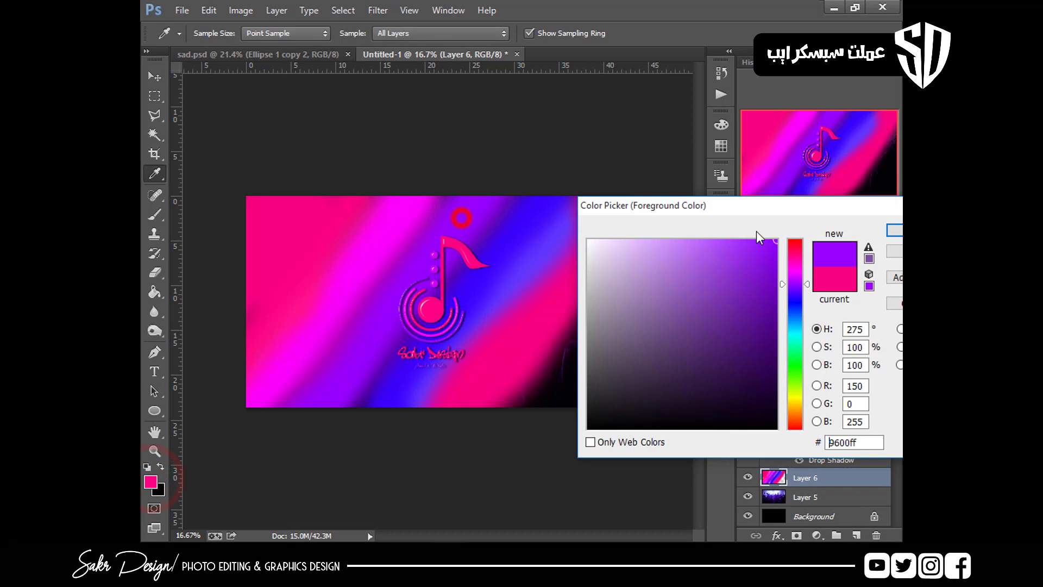
left_click(796, 274)
left_click_drag(796, 279, 796, 289)
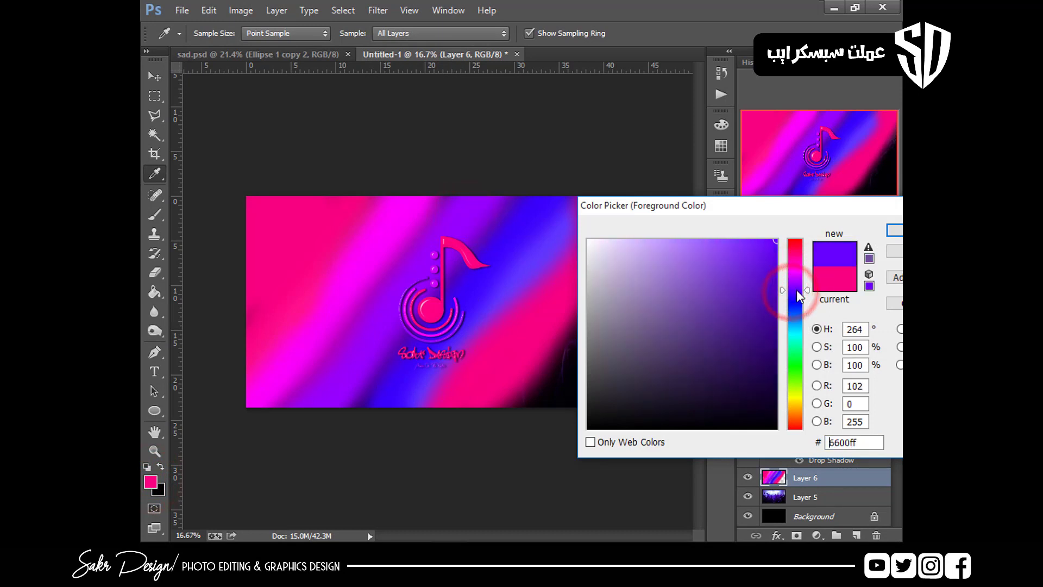
key("Return")
key("b")
mouse_move(613, 306)
left_mouse_down()
mouse_move(533, 409)
mouse_move(628, 327)
mouse_move(582, 420)
mouse_move(603, 402)
left_mouse_up()
Cycle through blend modes on the painted colour layer and set it to Soft Light
left_click(790, 389)
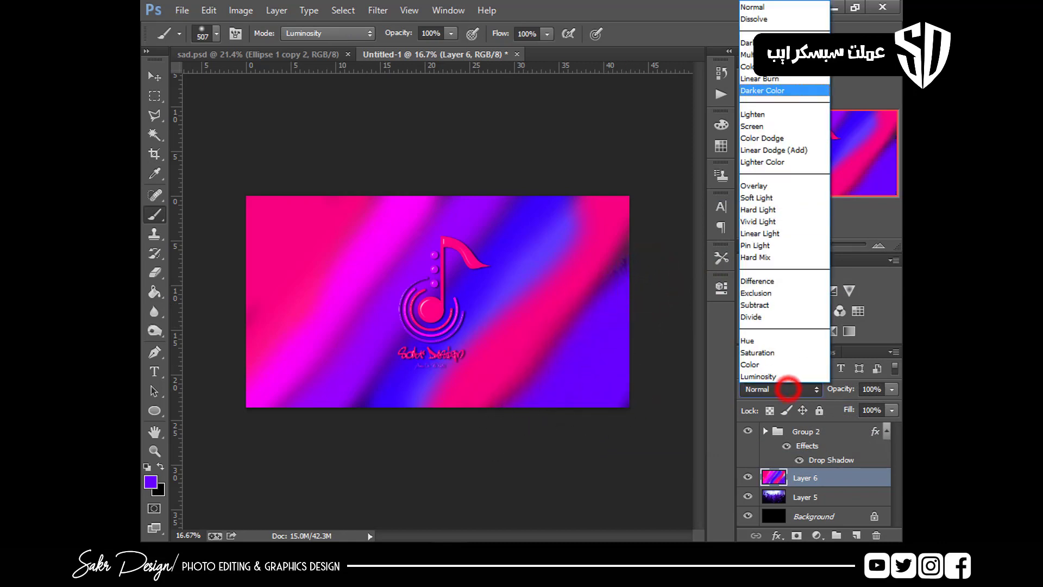
left_click(768, 14)
key("Down")
key("Down")
key("Down")
key("Down")
key("Down")
key("Down")
key("Down")
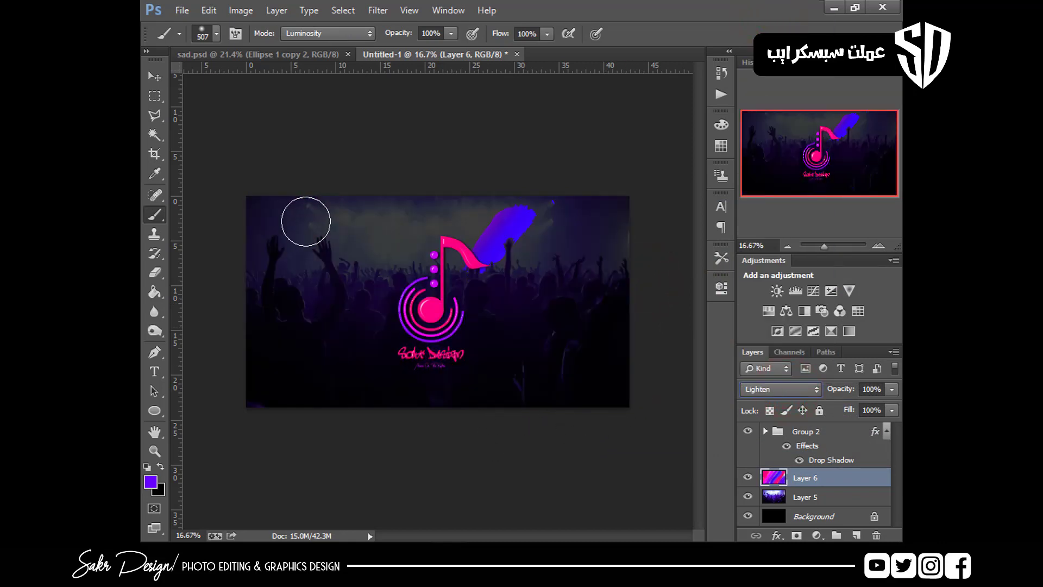
key("Down")
key("Down")
key("Down")
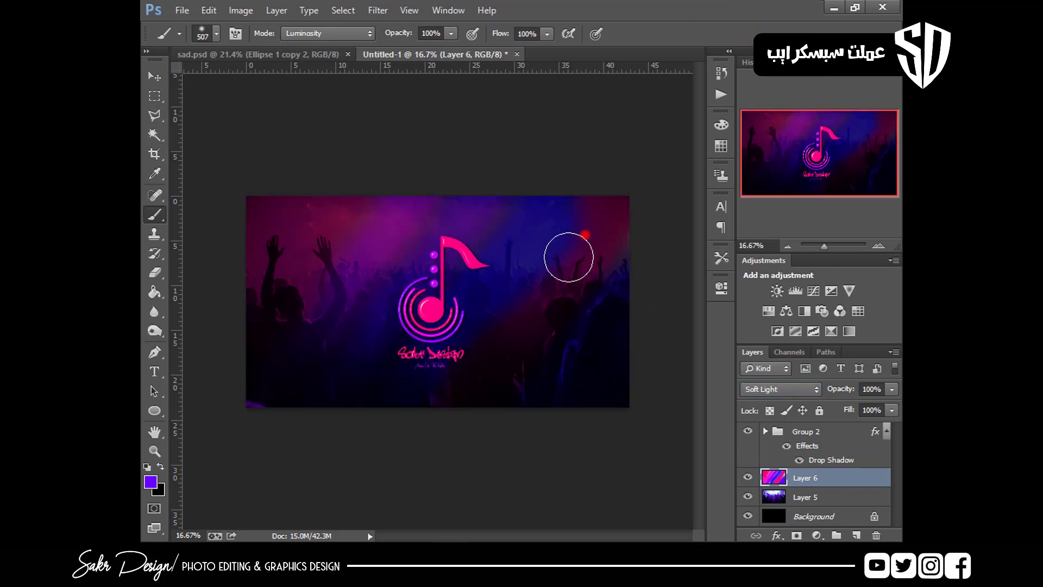
left_click(586, 234)
Sample dark maroon 600737 from the upper-left backdrop and paint a diagonal band across the right side on a new layer
left_click(152, 478)
left_click(323, 216)
key("Return")
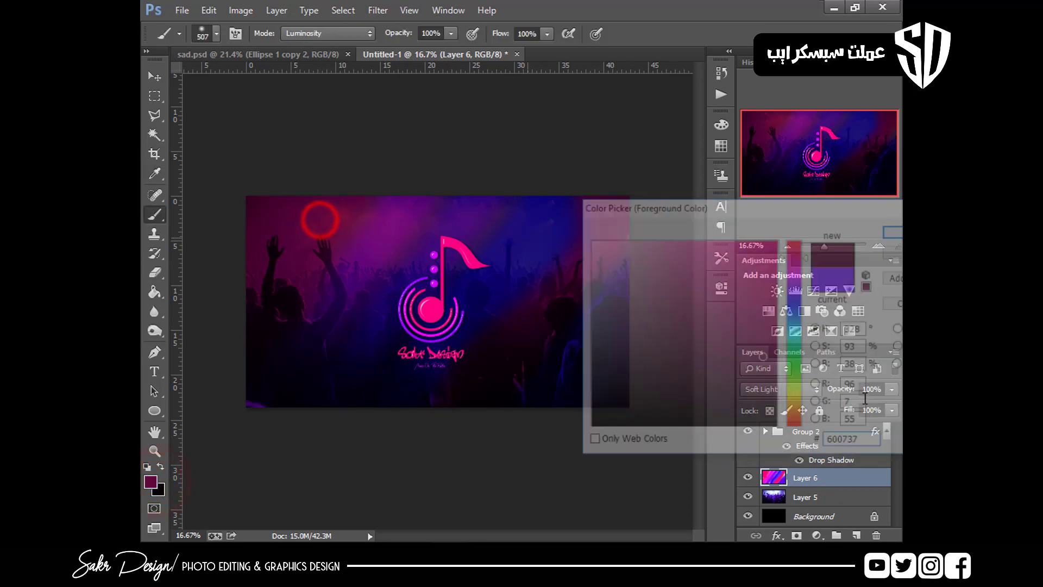
key("ctrl+plus")
left_click(856, 535)
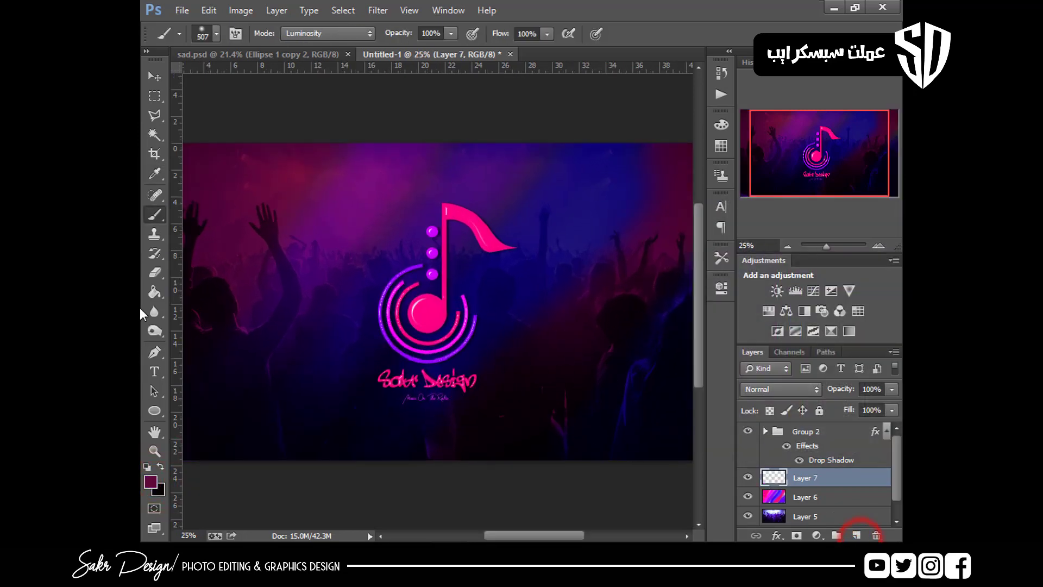
mouse_move(624, 212)
left_mouse_down()
mouse_move(535, 210)
mouse_move(483, 225)
left_mouse_up()
mouse_move(545, 171)
left_mouse_down()
mouse_move(491, 235)
mouse_move(339, 393)
mouse_move(285, 484)
mouse_move(379, 402)
mouse_move(565, 149)
left_mouse_up()
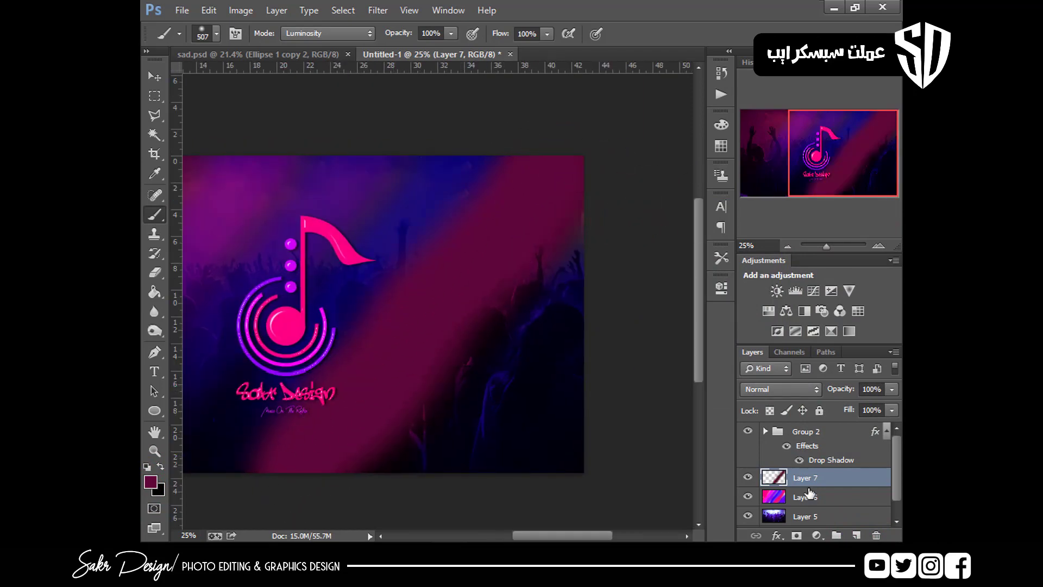
Try blend modes such as Screen, Darker Color and Dissolve on the maroon band layer and settle on Darken
left_click(781, 389)
left_click(757, 18)
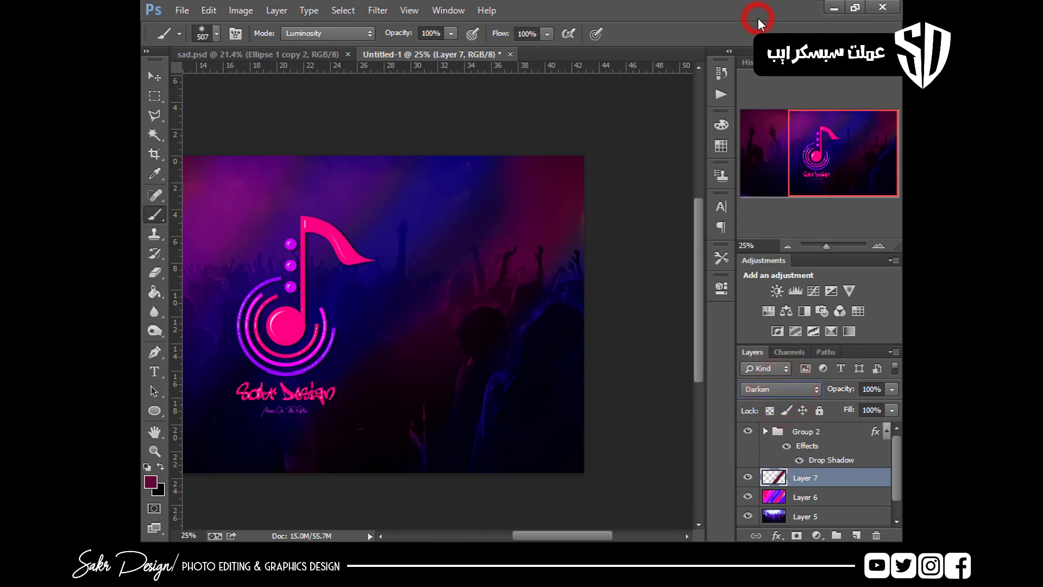
key("Down")
key("Down")
key("Down")
key("Down")
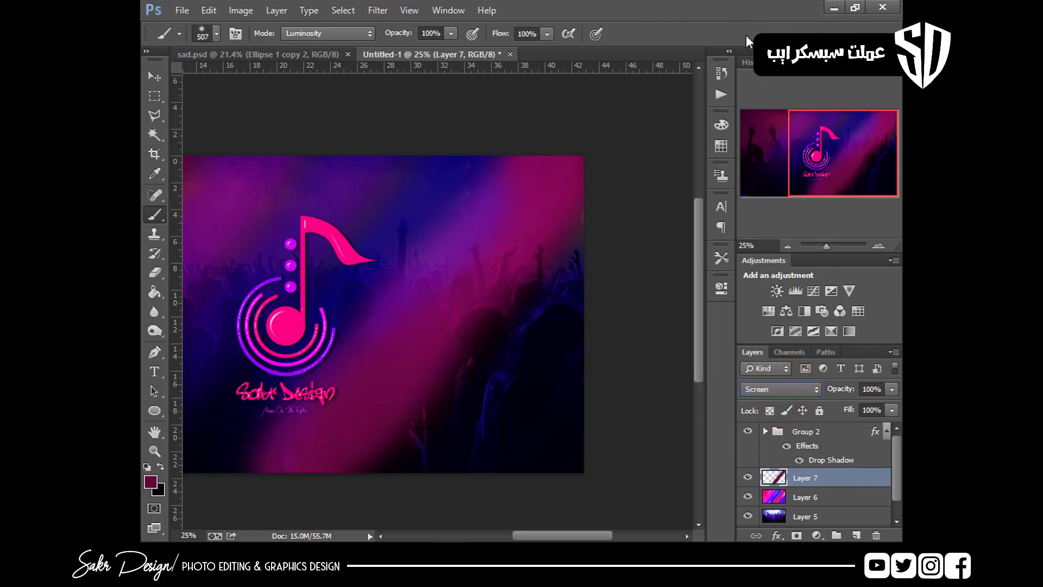
key("ctrl+minus")
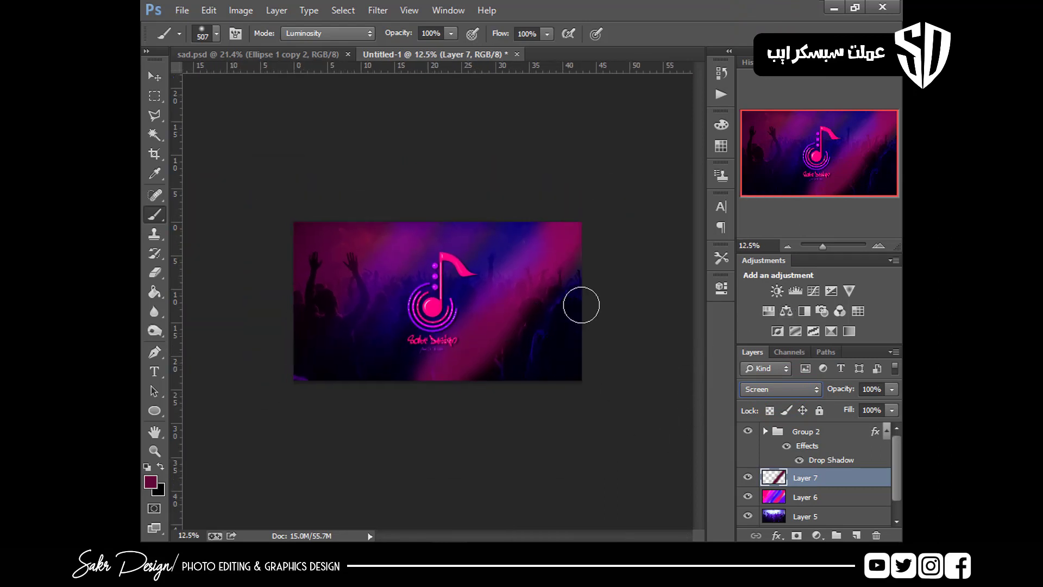
key("Up")
key("Up")
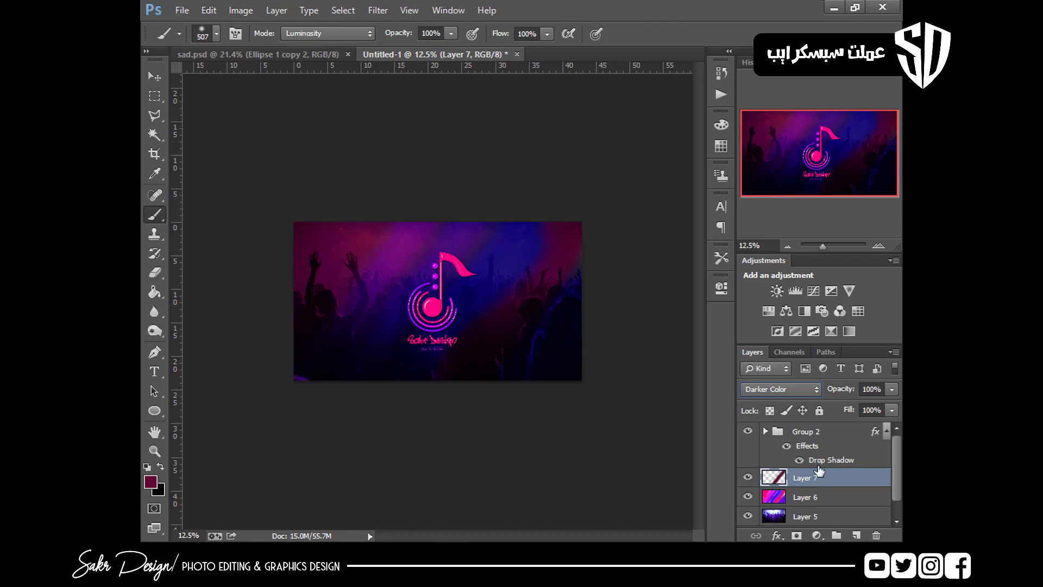
key("Down")
key("Up")
key("Up")
key("Up")
key("Down")
key("Down")
key("Down")
key("Up")
key("Up")
key("Up")
key("Up")
key("Up")
key("Up")
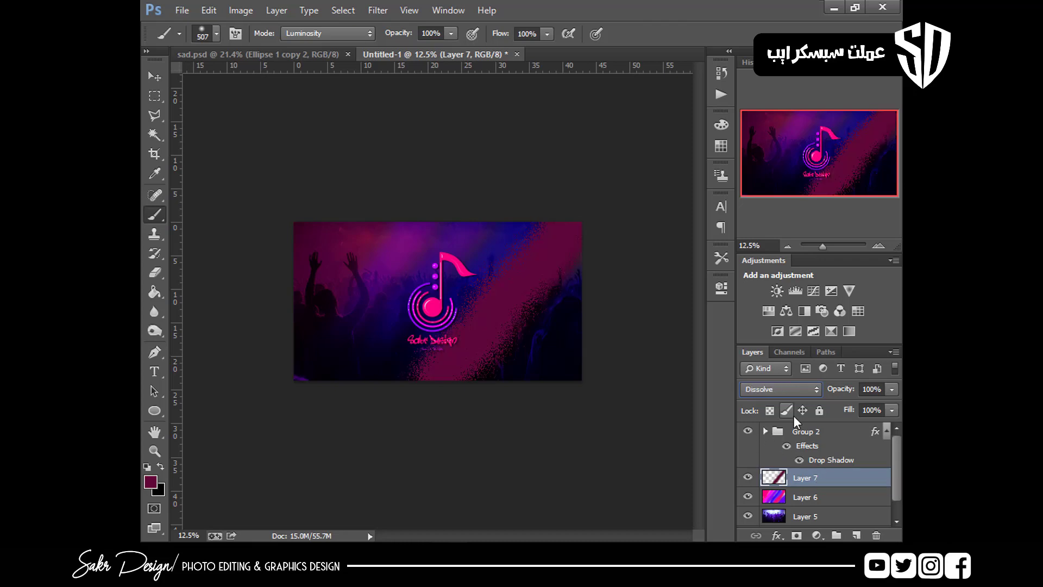
key("Down")
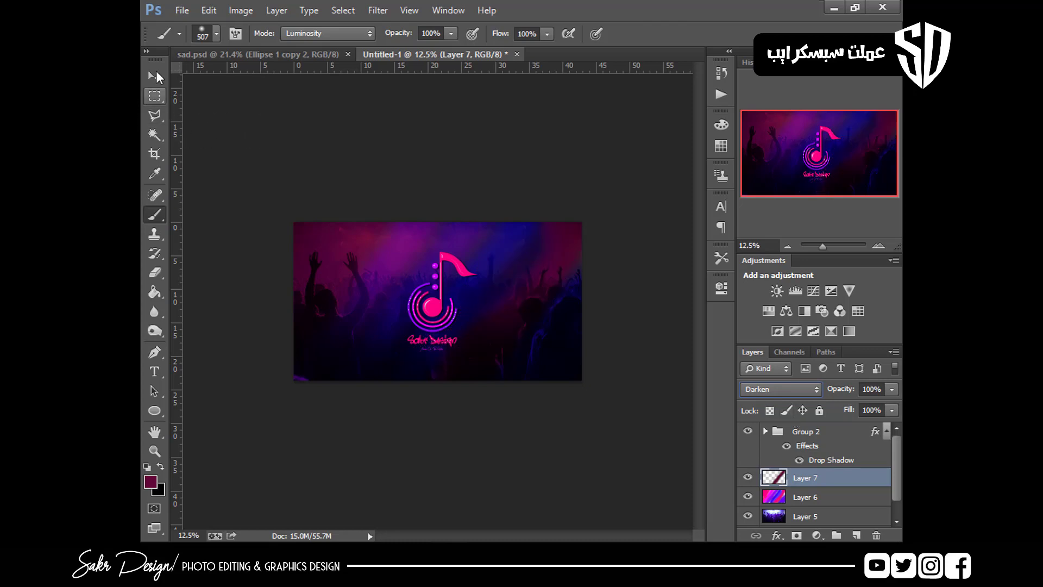
Merge the maroon band layer with the multicoloured Layer 6 beneath it
left_click(156, 74)
scroll(451, 380, "up", 1)
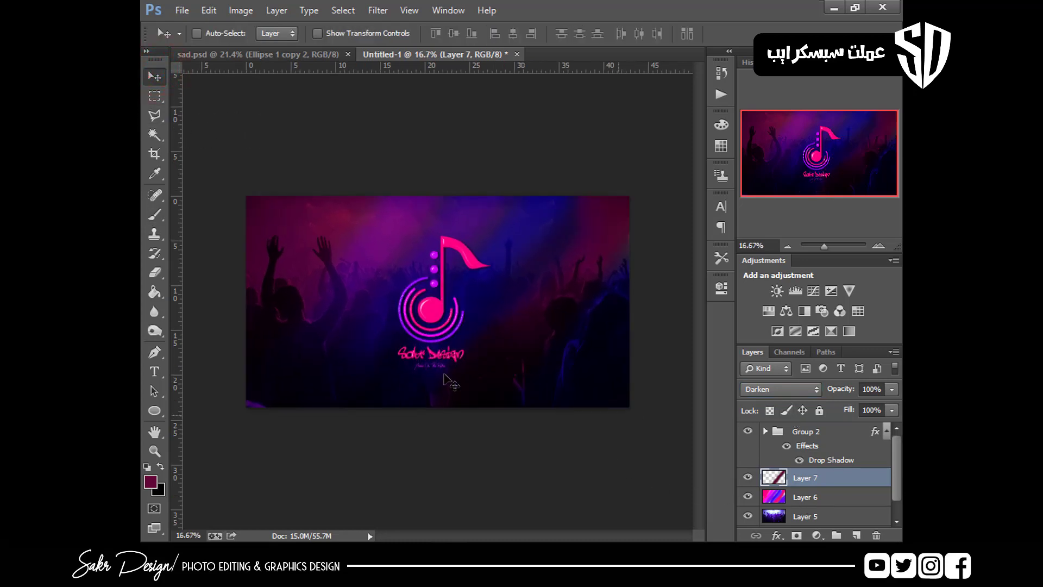
left_click(156, 273)
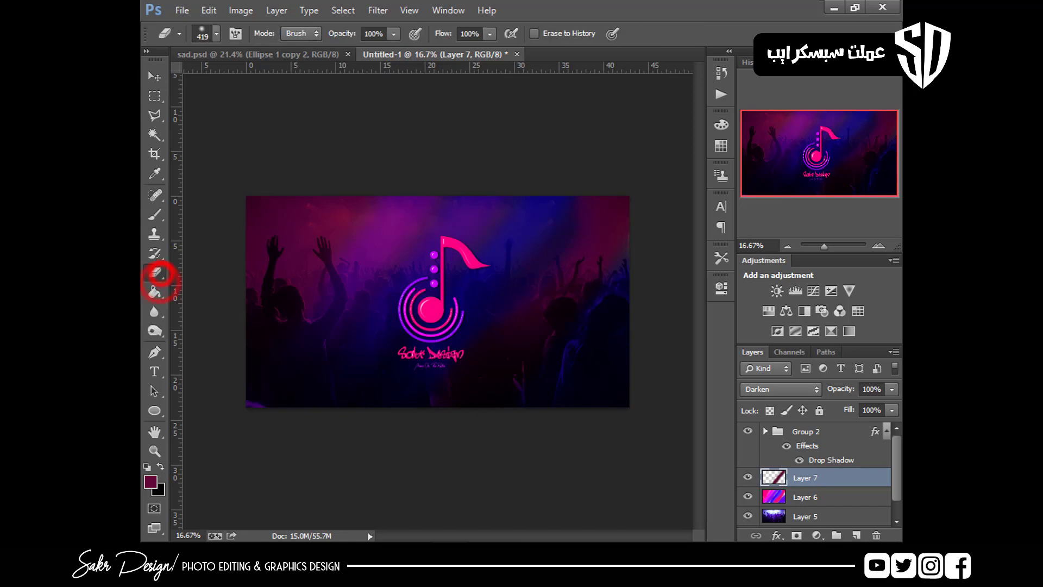
left_click(813, 498, "ctrl")
key("ctrl+e")
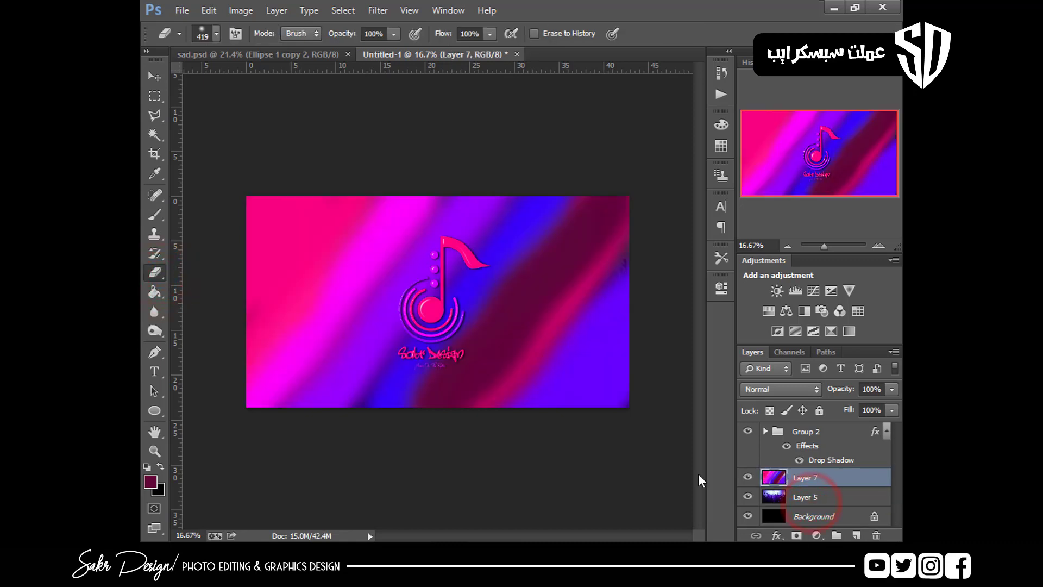
Undo the last merge, add a blank layer above Layer 7, and merge it with Layers 7 and 6
key("ctrl+z")
left_click(856, 536)
left_click(838, 497, "ctrl")
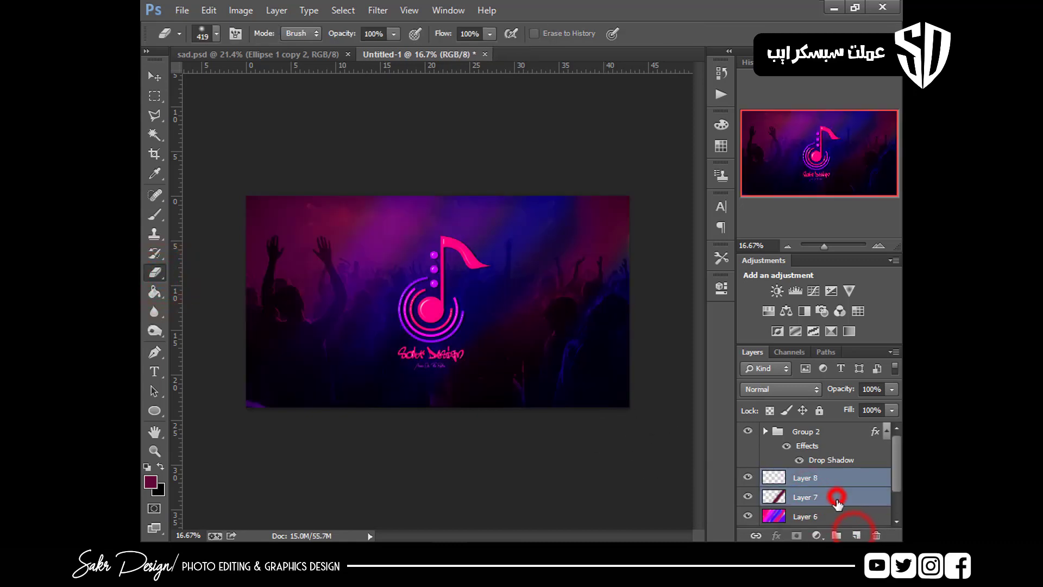
left_click(842, 508, "ctrl")
key("ctrl+e")
key("ctrl+z")
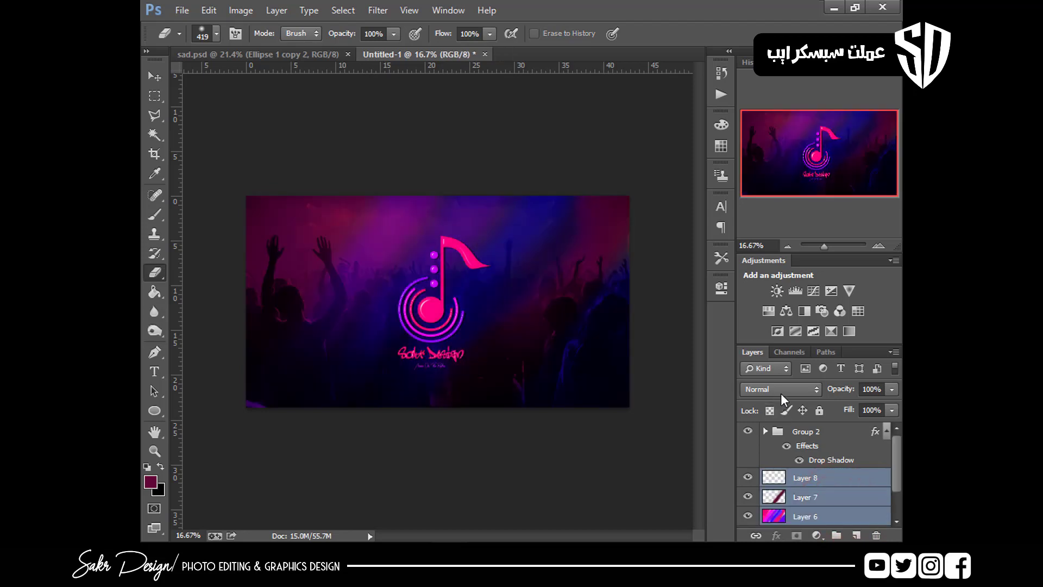
key("ctrl+z")
Cycle through blend modes such as Dissolve and Darker Color on the merged colour layer and settle on Soft Light
left_click(775, 389)
left_click(785, 11)
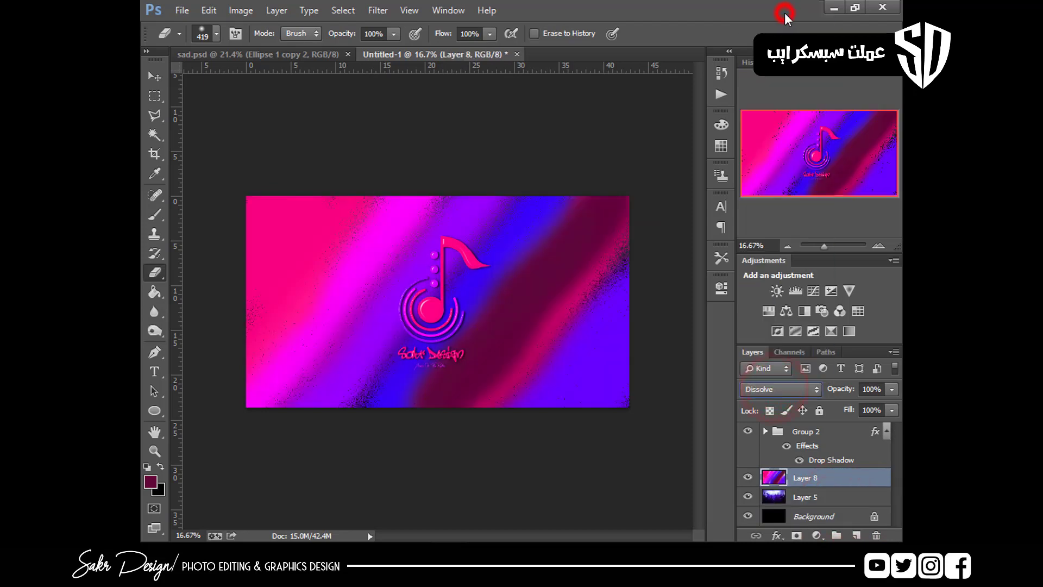
key("Down")
key("Down")
key("Down")
key("Down")
key("Down")
key("Down")
key("Down")
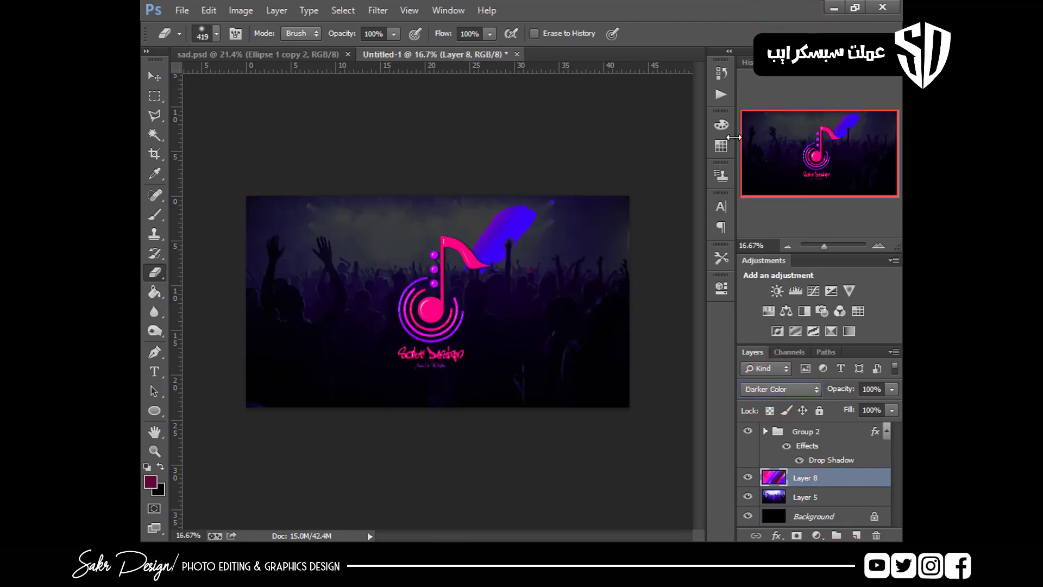
key("Down")
key("Down")
key("Down")
key("Down")
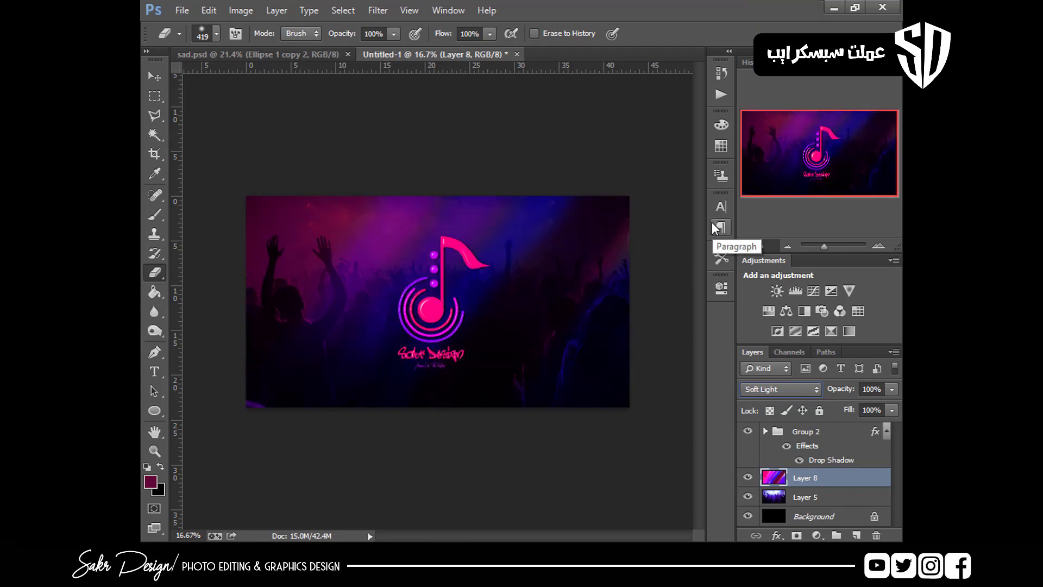
key("ctrl+plus")
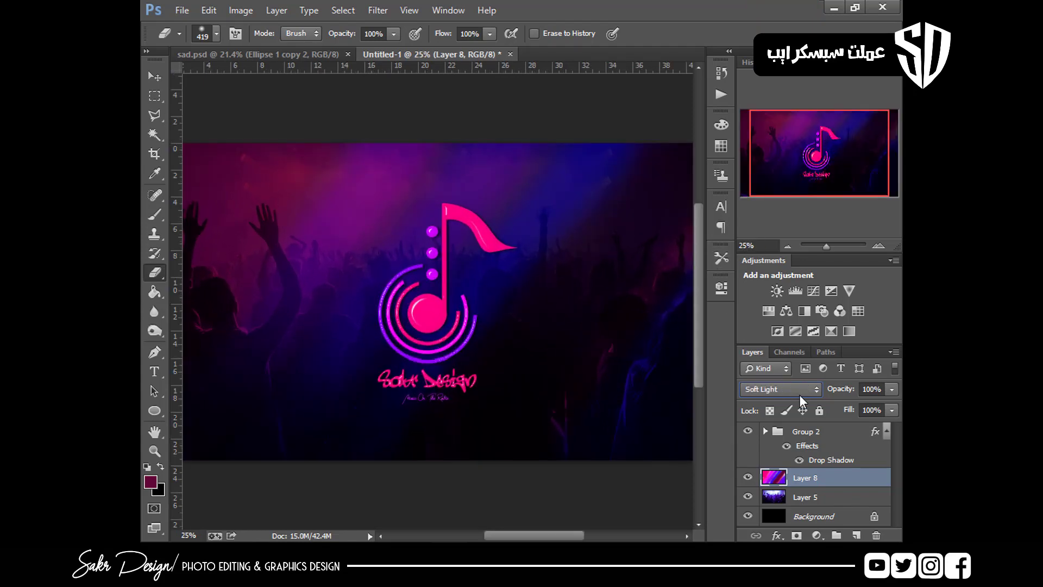
key("Down")
key("Up")
key("ctrl+minus")
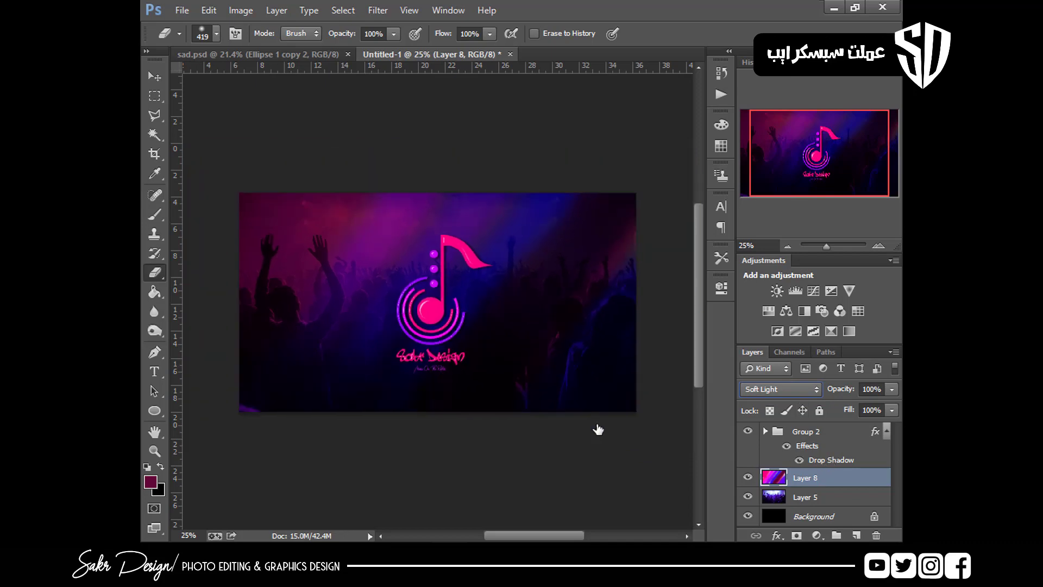
Set the foreground colour to hot pink and erase the blue, maroon and violet bands across the right half of Layer 8
left_click(153, 483)
left_click_drag(757, 276, 789, 236)
key("Return")
mouse_move(602, 207)
left_mouse_down()
mouse_move(515, 269)
mouse_move(557, 241)
mouse_move(567, 247)
mouse_move(506, 296)
left_mouse_up()
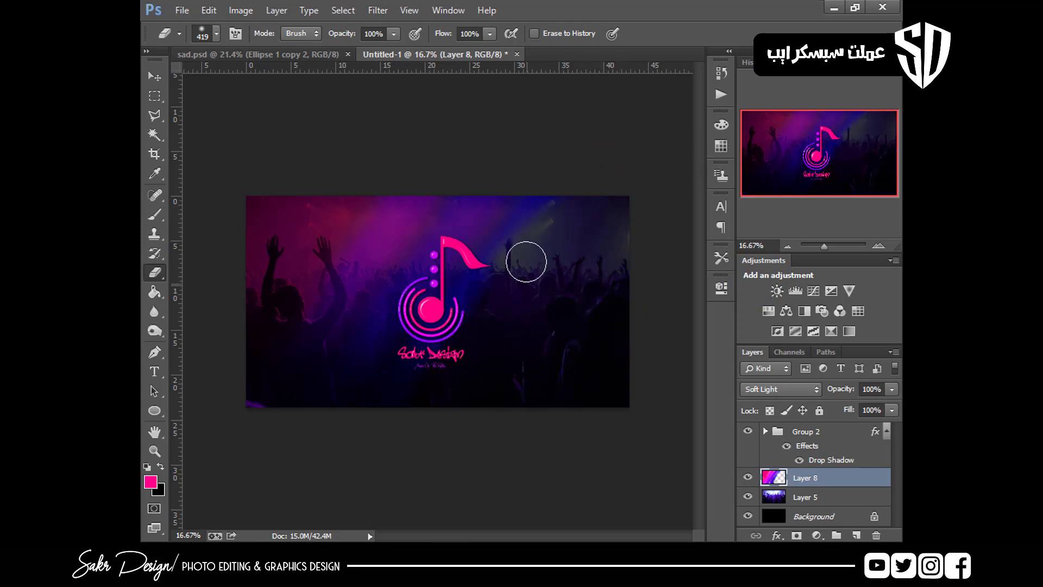
left_click(554, 201)
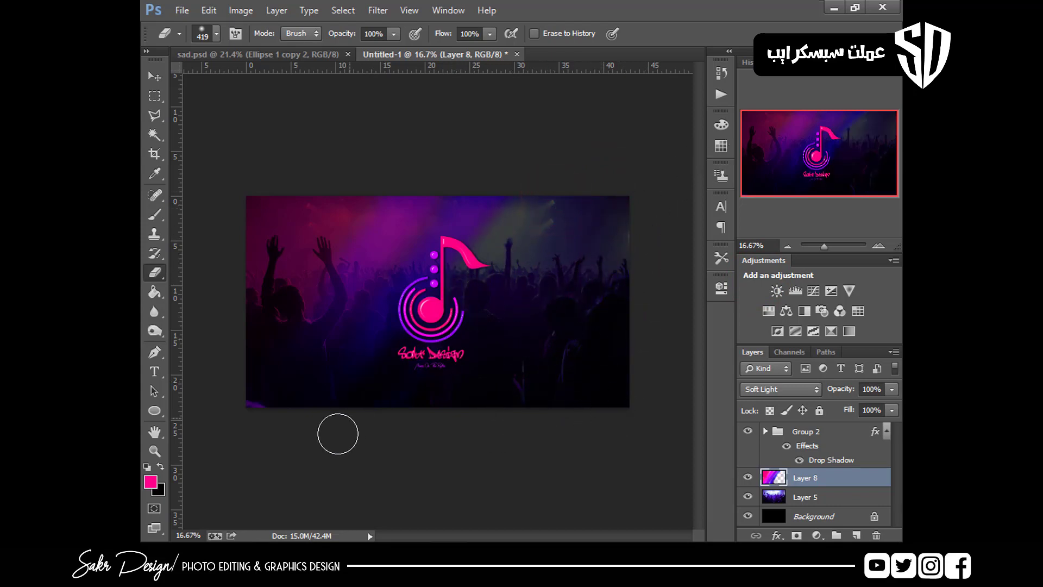
left_click(506, 197)
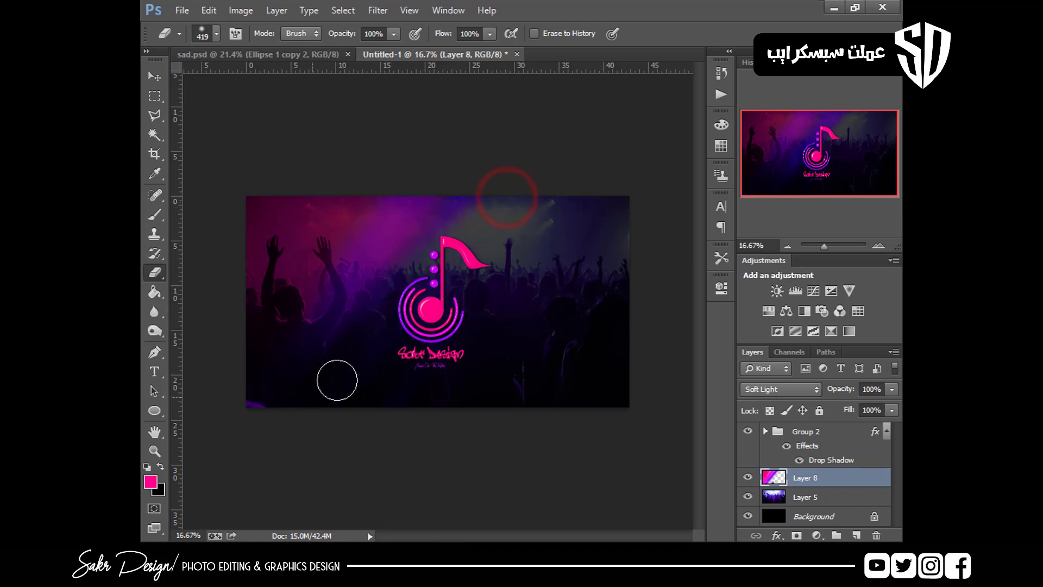
Duplicate Layer 8 by pulling a copy toward the right side of the canvas
key("v")
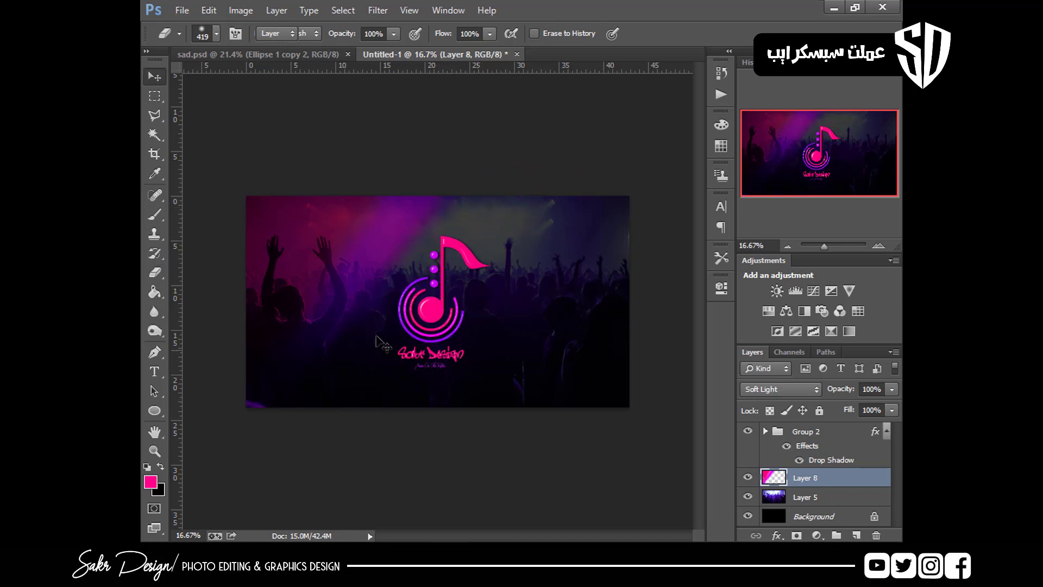
left_click(328, 231)
right_click(309, 212)
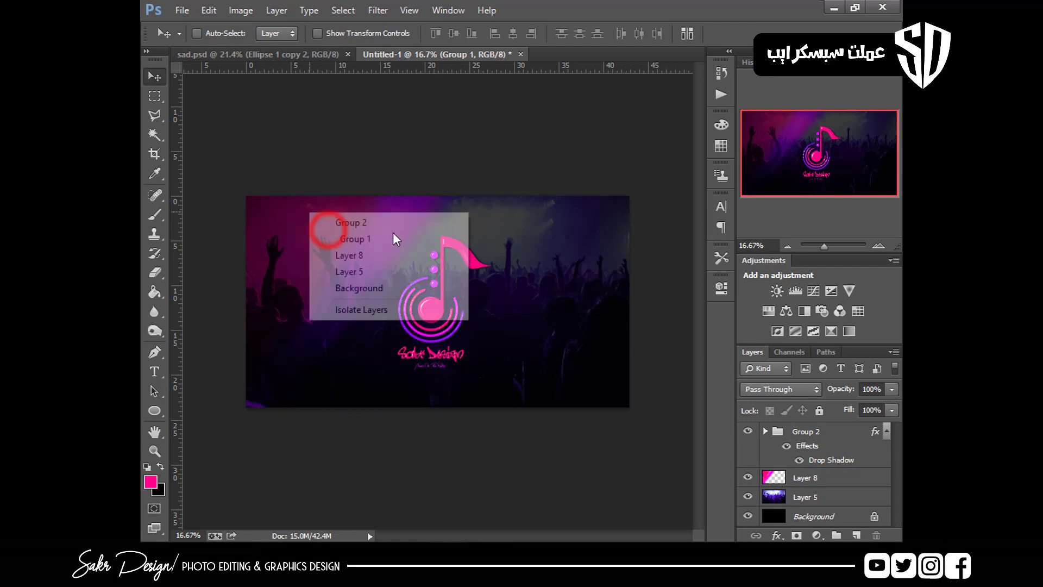
left_click(801, 482)
left_click_drag(361, 321, 525, 321)
Flip the Layer 8 copy horizontally and vertically and align it over the canvas so its bands cover the right side
key("ctrl+t")
right_click(480, 152)
left_click(552, 380)
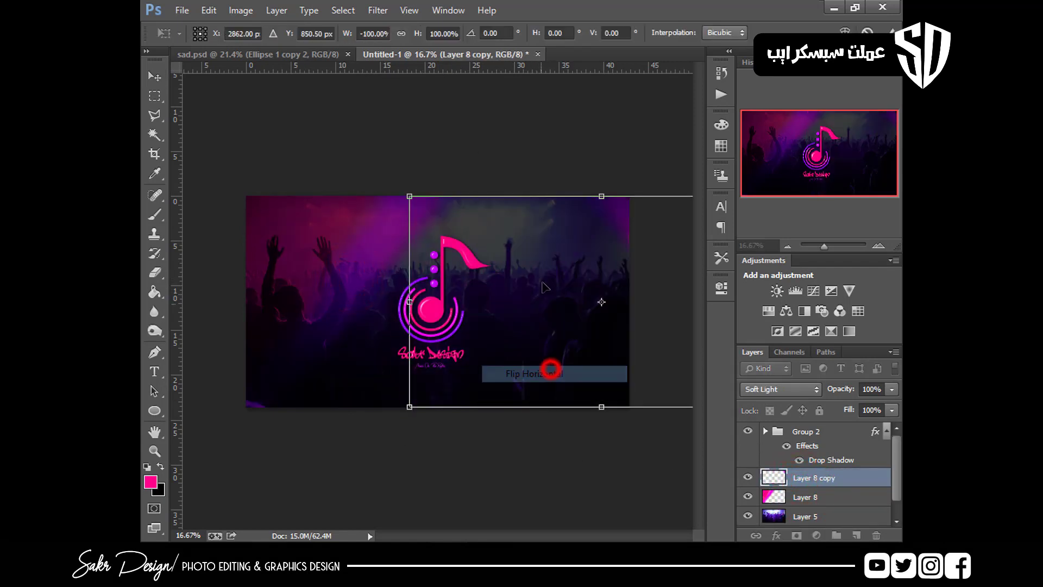
right_click(542, 280)
left_click(602, 446)
left_click_drag(603, 316, 531, 325)
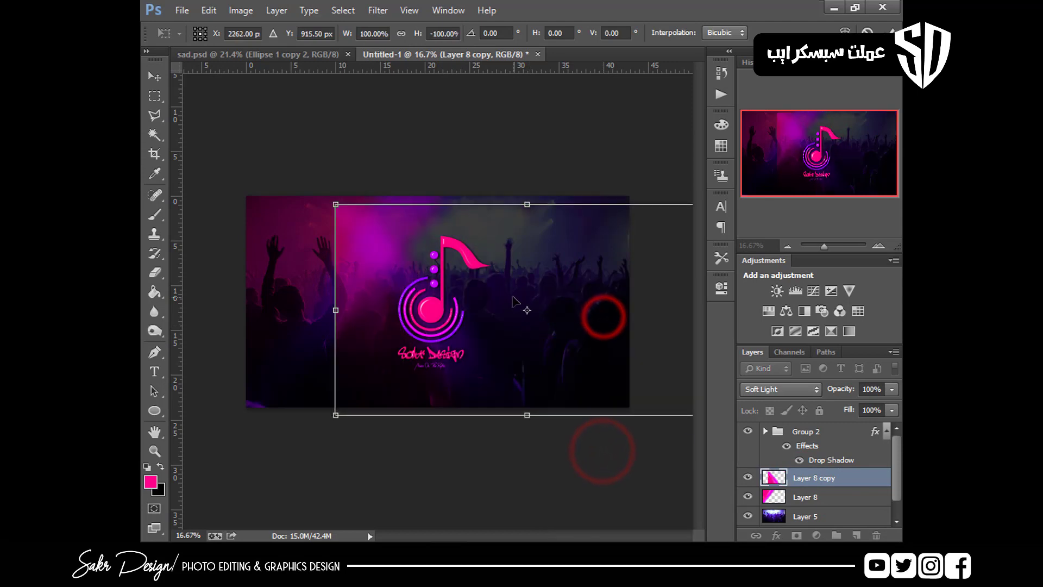
right_click(512, 296)
left_click(578, 273)
key("Return")
mouse_move(593, 300)
left_mouse_down()
mouse_move(501, 311)
mouse_move(496, 266)
mouse_move(487, 296)
mouse_move(577, 288)
left_mouse_up()
Enlarge the flipped copy slightly from its upper-left corner and shift it a little to the left
key("ctrl+t")
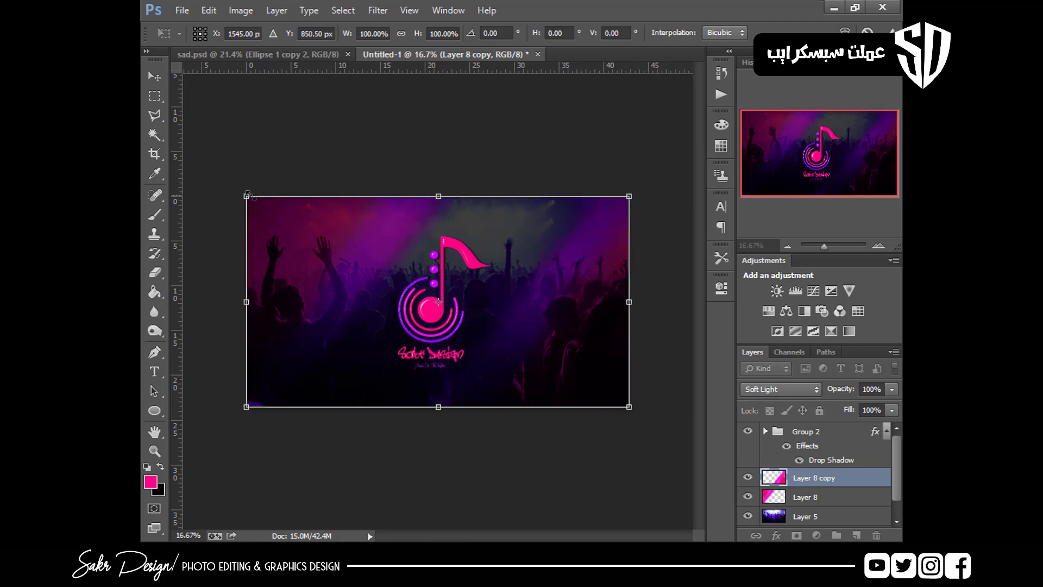
left_click_drag(249, 196, 226, 182)
left_click_drag(447, 247, 422, 247)
double_click(458, 248)
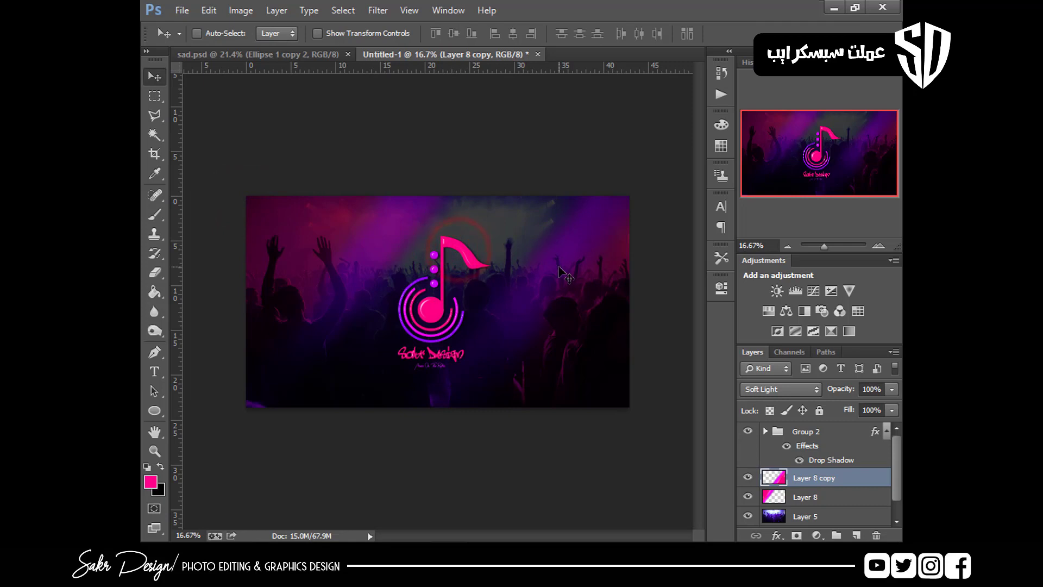
Add a new layer above Layer 8 copy and test a black diagonal brush stroke on it, undoing the stroke
key("ctrl+plus")
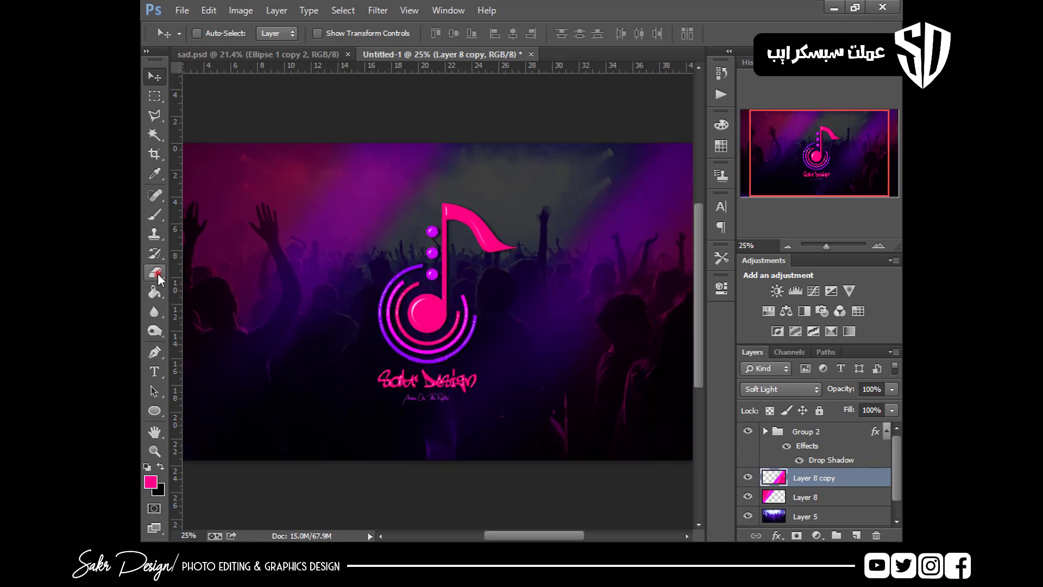
left_click(154, 214)
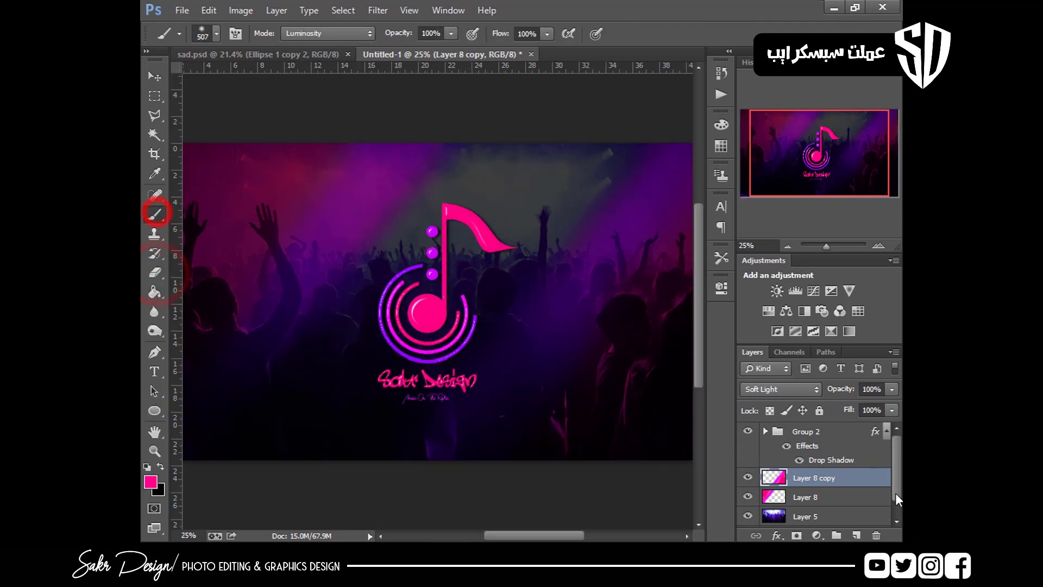
left_click(148, 467)
left_click(152, 480)
key("Return")
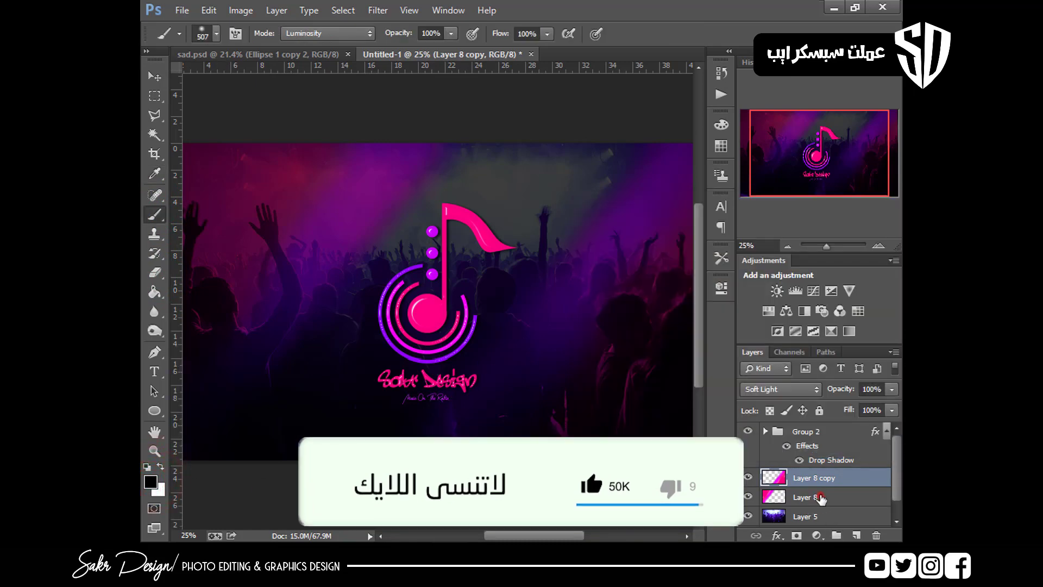
key("ctrl+minus")
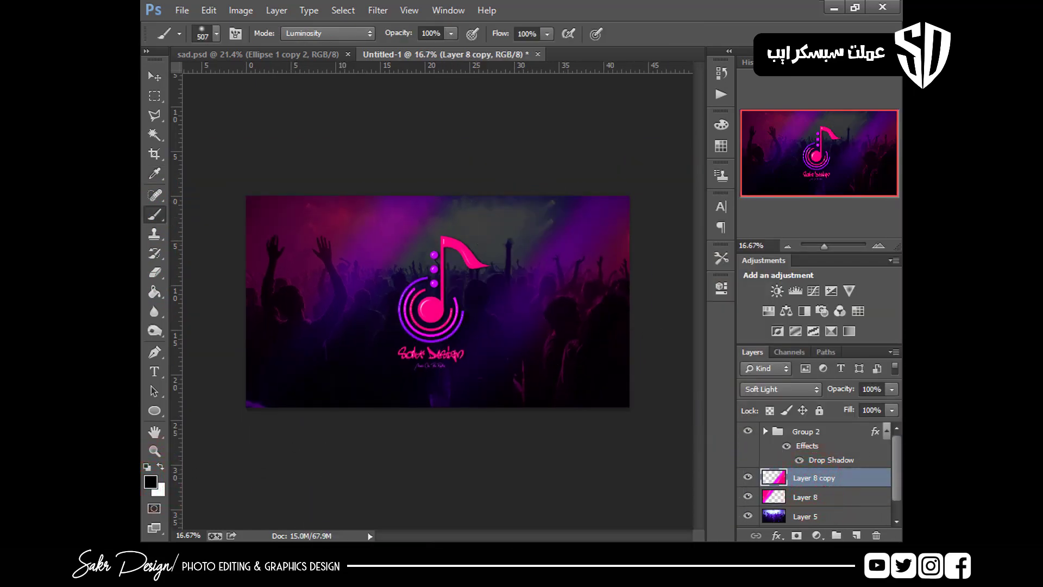
left_click(856, 537)
mouse_move(537, 173)
left_mouse_down()
mouse_move(565, 186)
mouse_move(514, 202)
mouse_move(408, 246)
left_mouse_up()
key("ctrl+z")
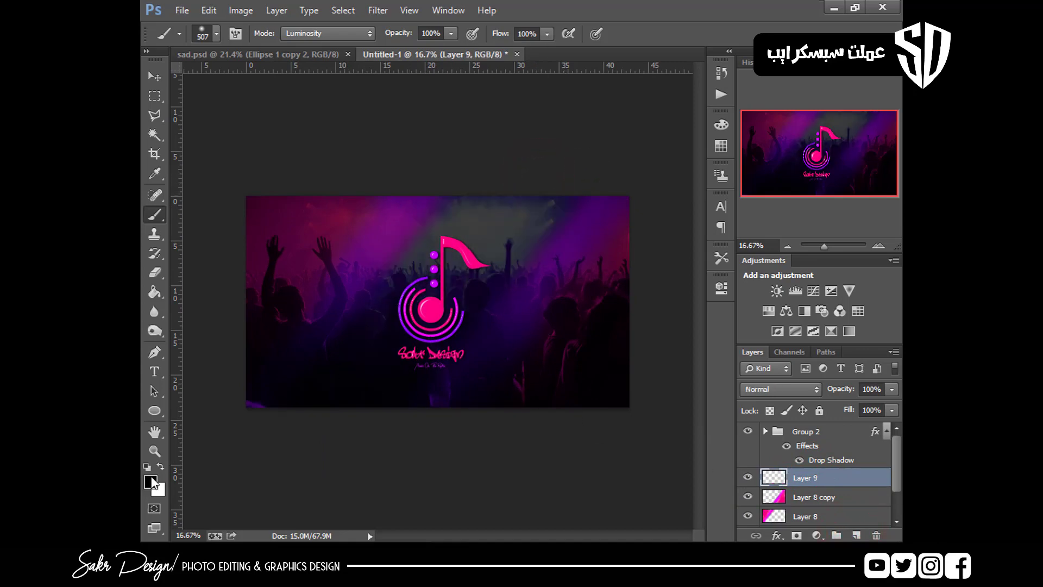
Set the foreground colour to magenta ff00cc and paint one diagonal band across the centre of Layer 9, undoing the first attempt
left_click(151, 480)
left_click_drag(699, 298, 825, 218)
left_click(793, 264)
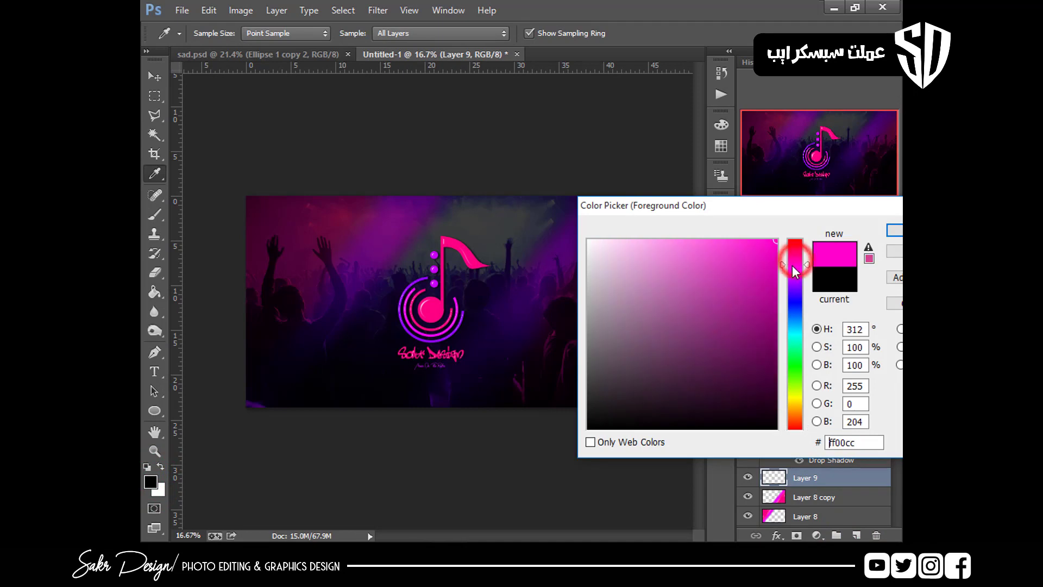
key("Return")
mouse_move(539, 210)
left_mouse_down()
mouse_move(420, 348)
mouse_move(564, 179)
mouse_move(464, 257)
mouse_move(267, 485)
mouse_move(492, 189)
mouse_move(353, 336)
mouse_move(298, 455)
mouse_move(497, 314)
mouse_move(423, 361)
left_mouse_up()
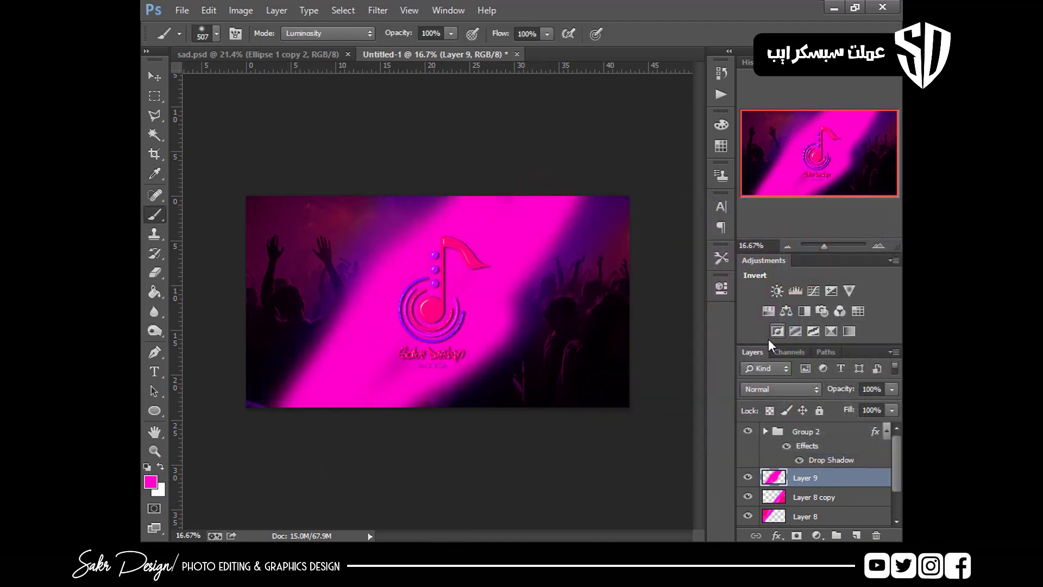
key("ctrl+z")
mouse_move(565, 185)
left_mouse_down()
mouse_move(354, 401)
mouse_move(438, 257)
mouse_move(467, 261)
mouse_move(349, 419)
left_mouse_up()
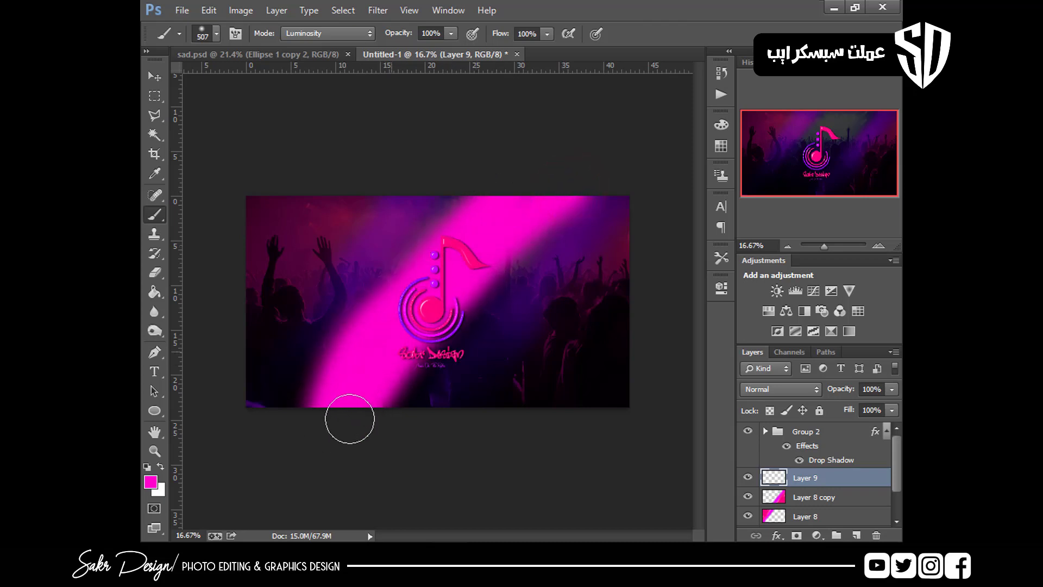
Cycle Layer 9 through blend modes such as Linear Burn and Lighter Color and set it to Soft Light
left_click(755, 388)
left_click(760, 54)
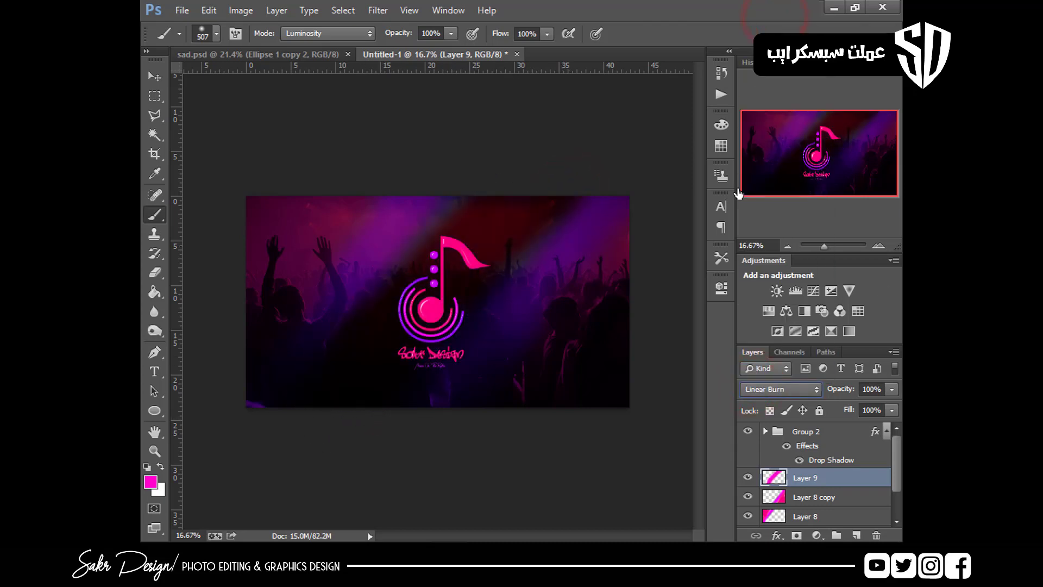
key("Down")
key("Down")
key("Down")
key("Down")
key("Down")
key("Down")
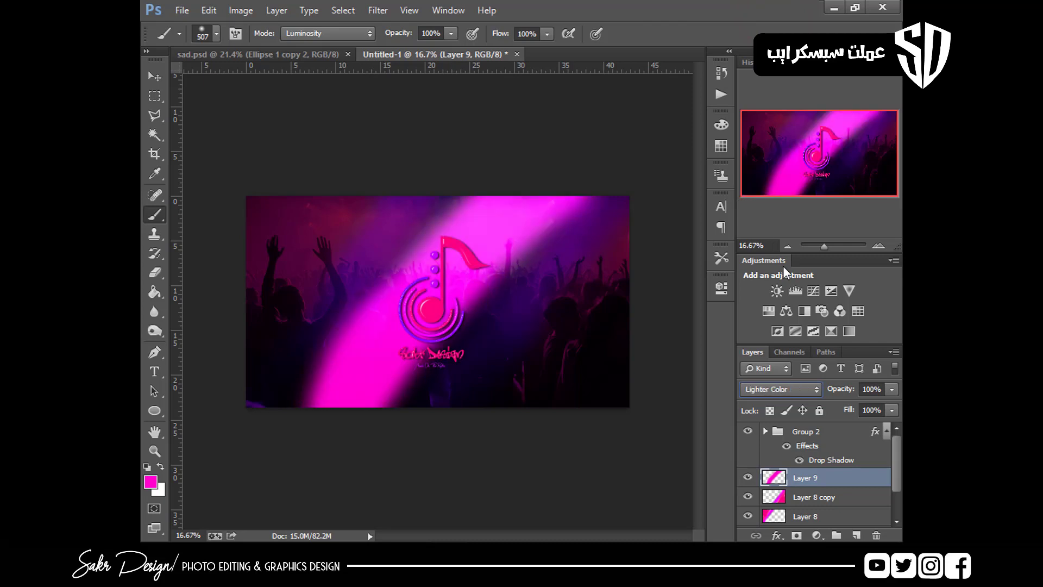
key("Down")
key("Down")
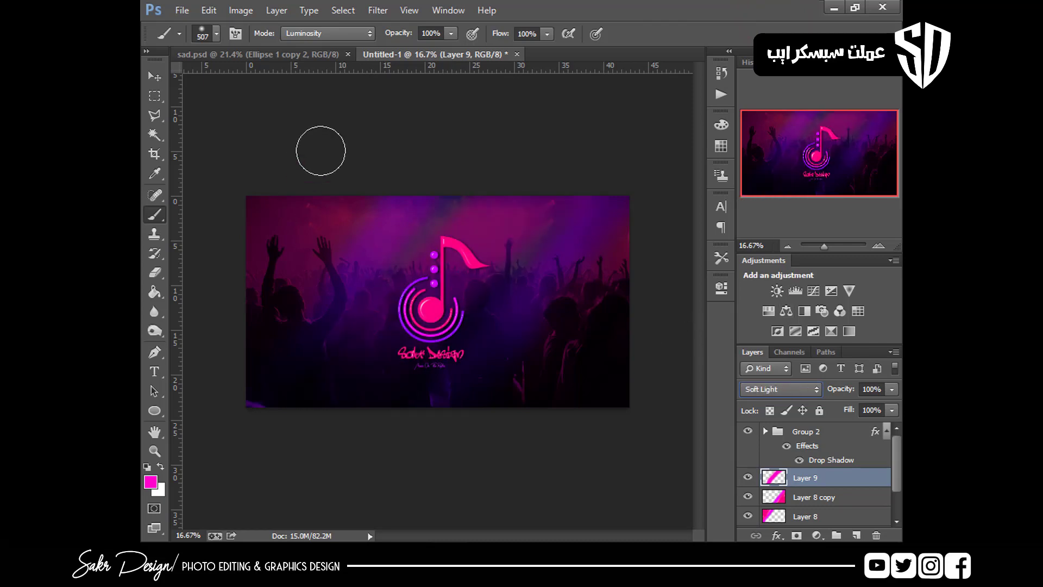
Try merging Layer 9, Layer 8 copy and Layer 8 into one layer
key("ctrl+plus")
left_click(153, 76)
key("ctrl+0")
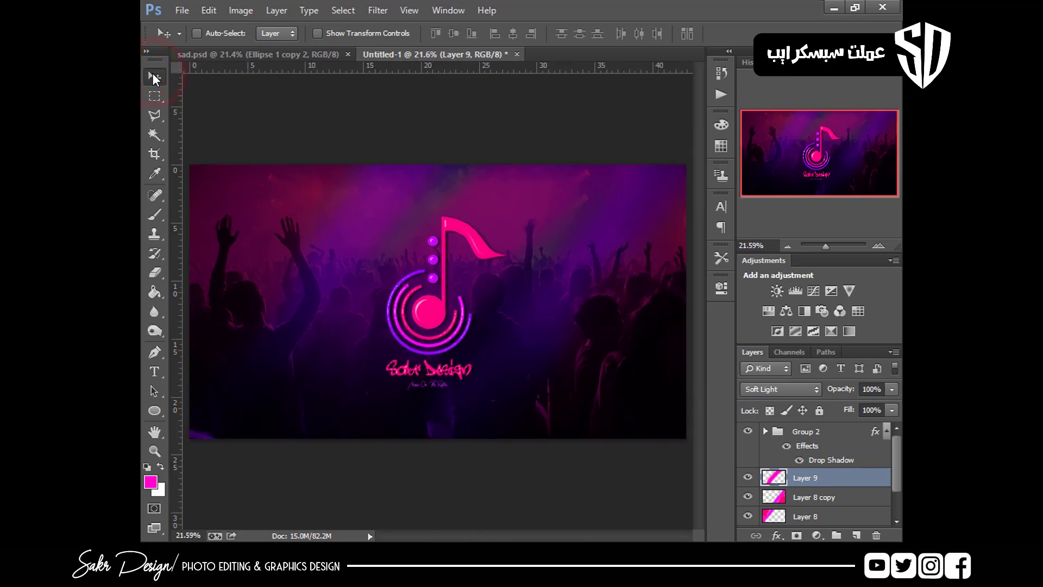
left_click(817, 515, "shift")
key("ctrl+e")
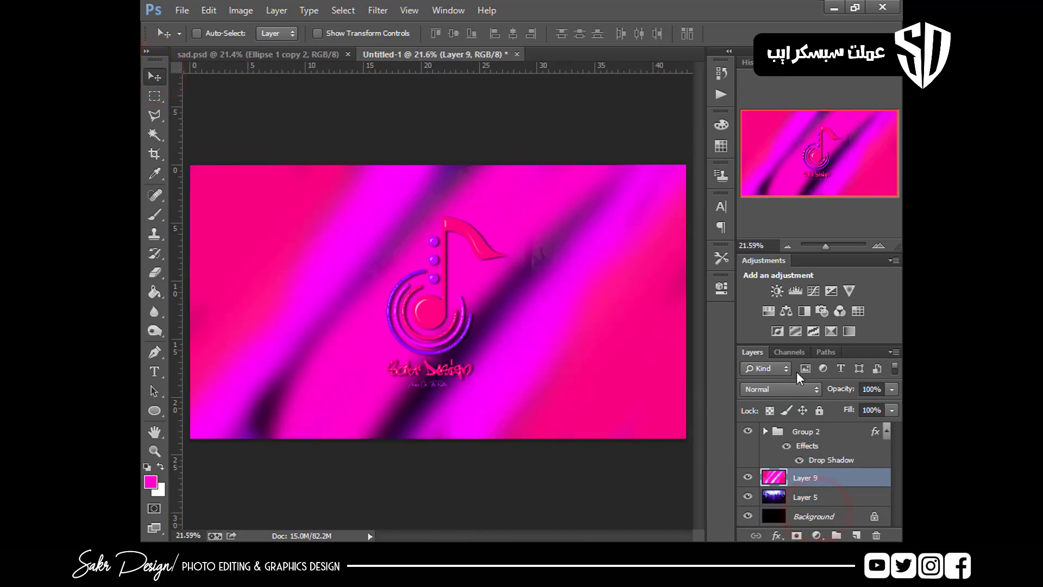
key("ctrl+z")
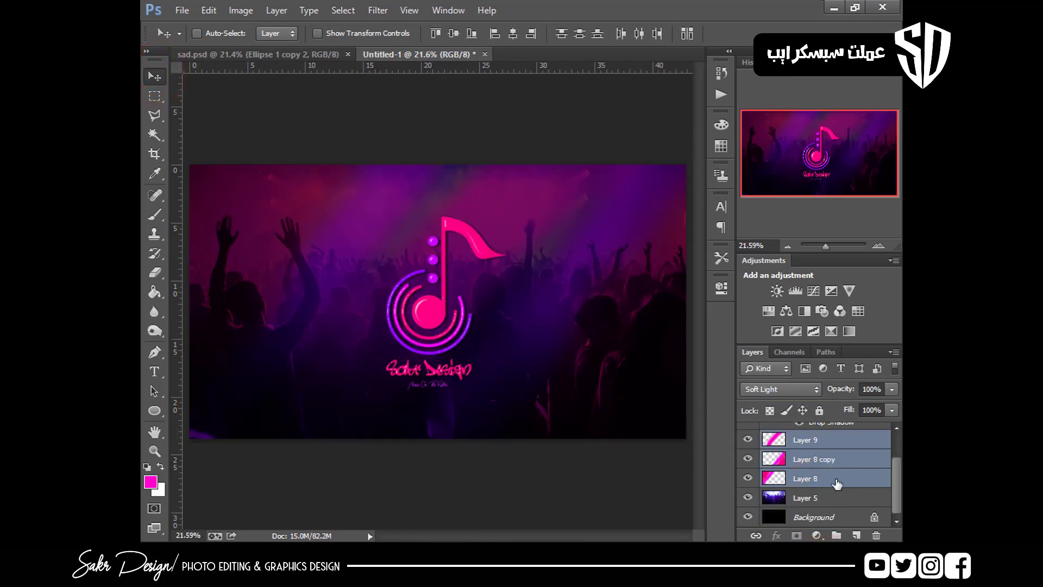
Try merging the three painted colour layers together with the crowd photo on Layer 5
left_click(827, 440)
left_click(822, 498, "shift")
key("ctrl+e")
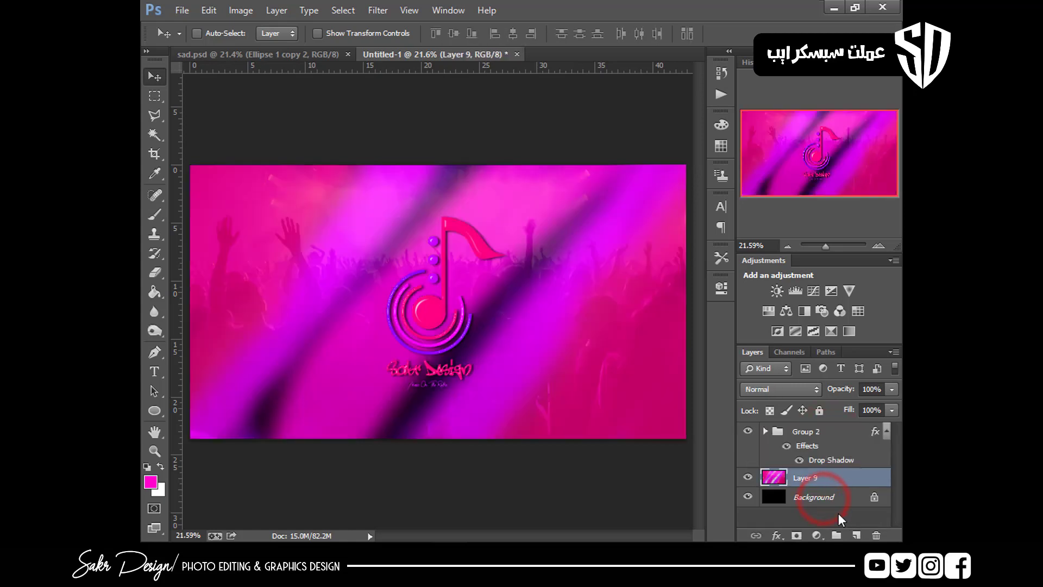
key("ctrl+z")
Draw a thin white rectangle of 3378 x 19 px across the full width near the canvas's upper edge
key("ctrl+minus")
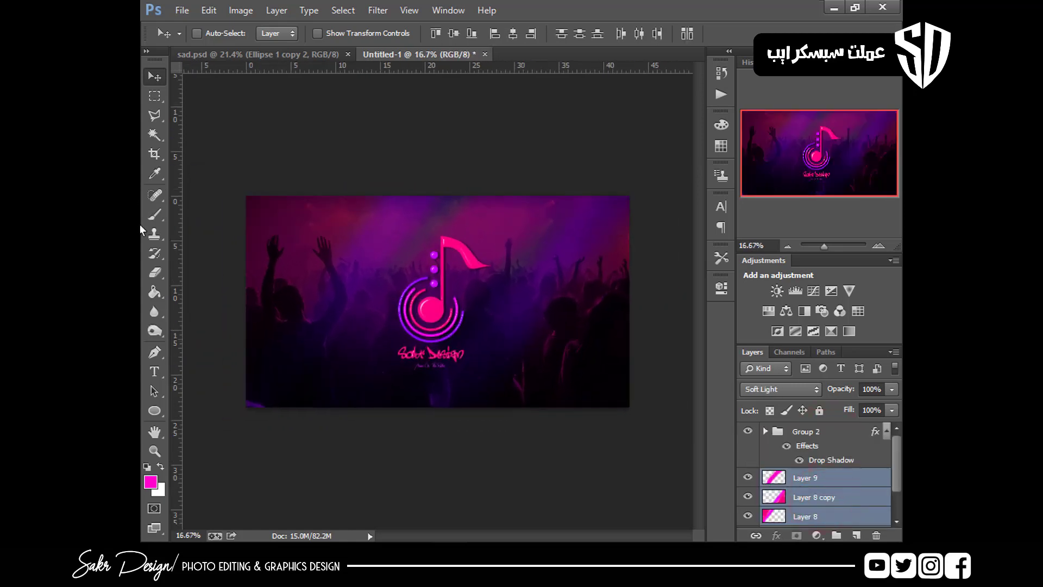
left_click_drag(149, 418, 192, 407)
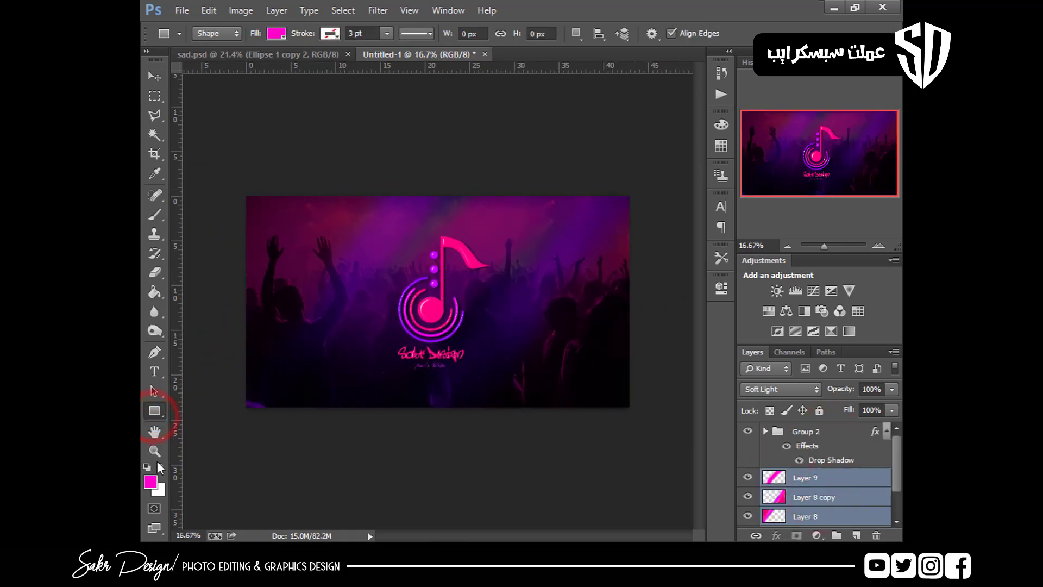
left_click(159, 463)
left_click_drag(222, 205, 642, 204)
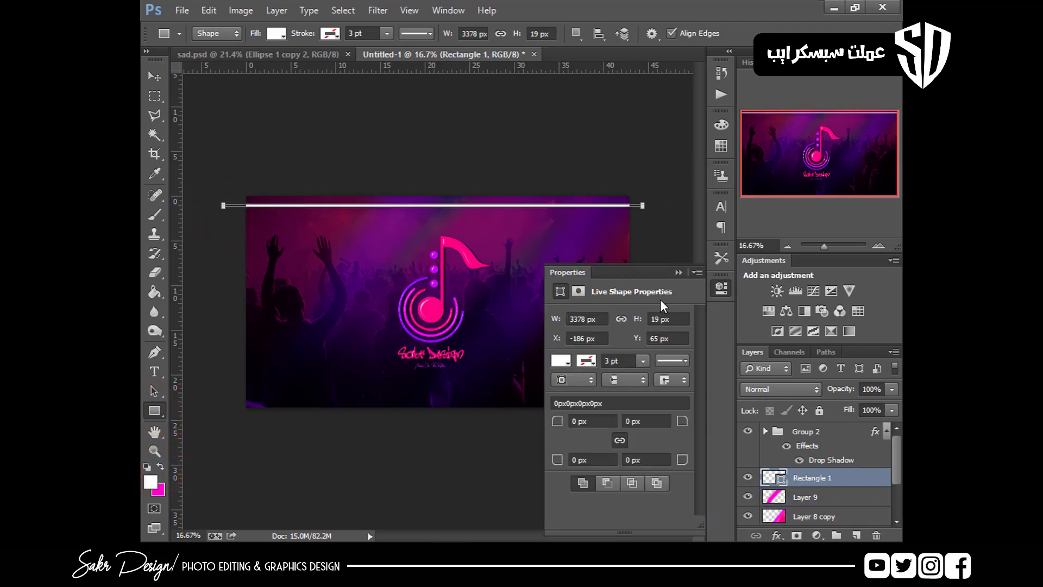
key("v")
left_click(675, 273)
key("ctrl+plus")
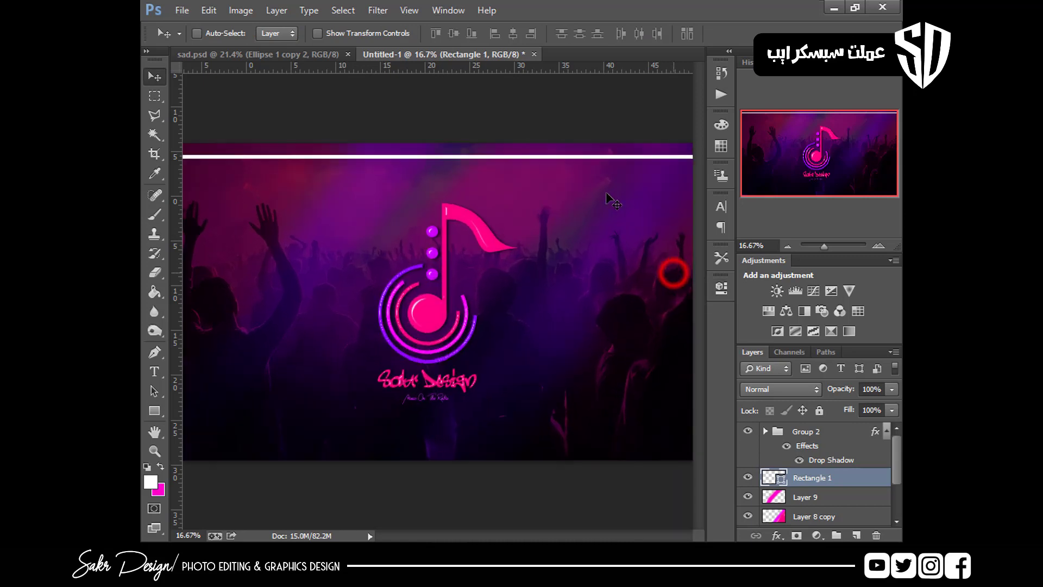
Thin the white line near the canvas's upper edge to 68.42% of its height
left_click_drag(587, 172, 517, 267)
key("ctrl+plus")
key("ctrl+t")
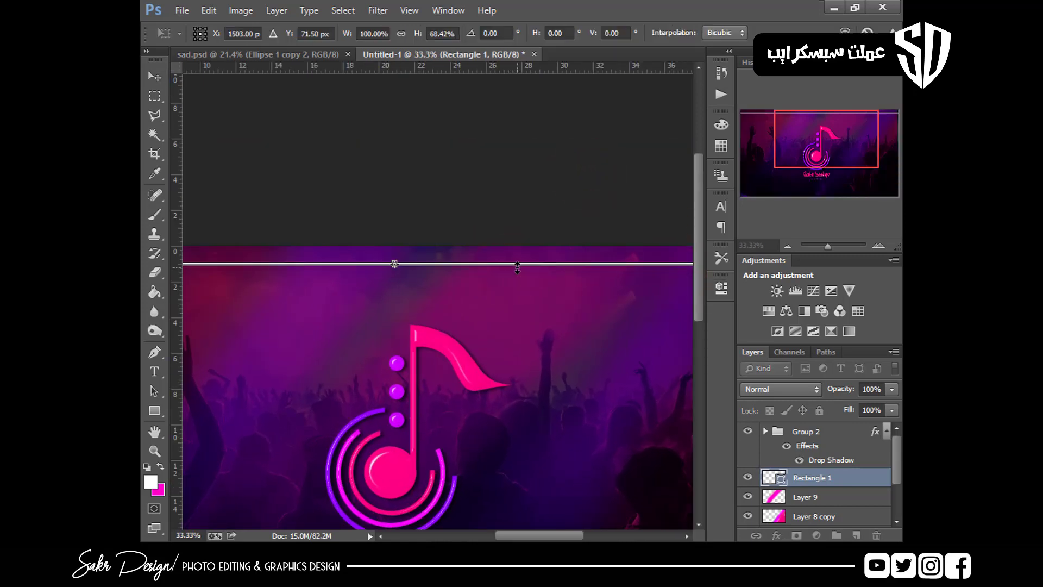
key("Return")
key("ctrl+0")
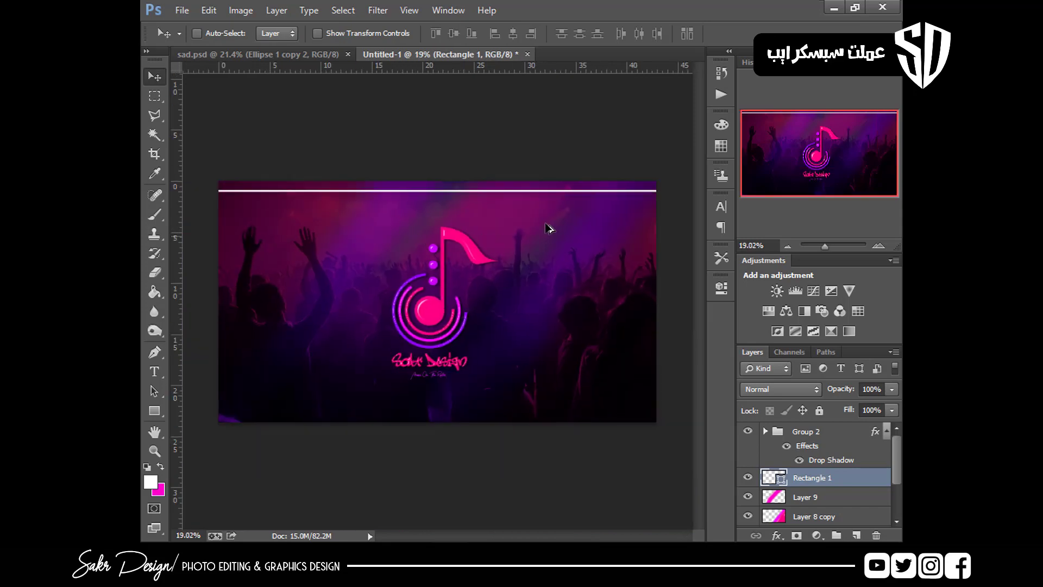
Place a copy of the white line near the canvas's lower edge and merge both lines into one layer
left_click_drag(546, 224, 510, 452)
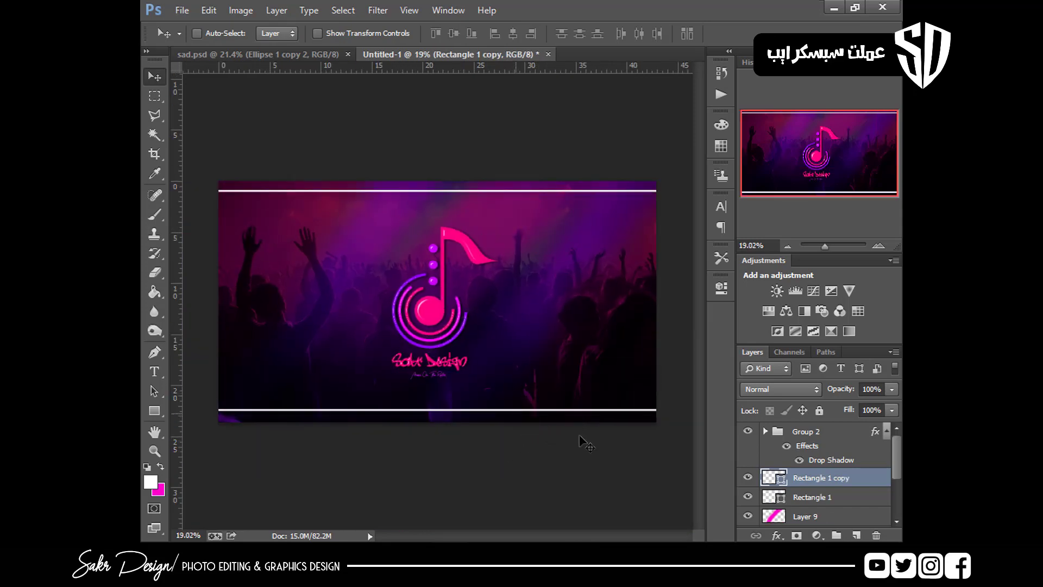
key("ctrl+plus")
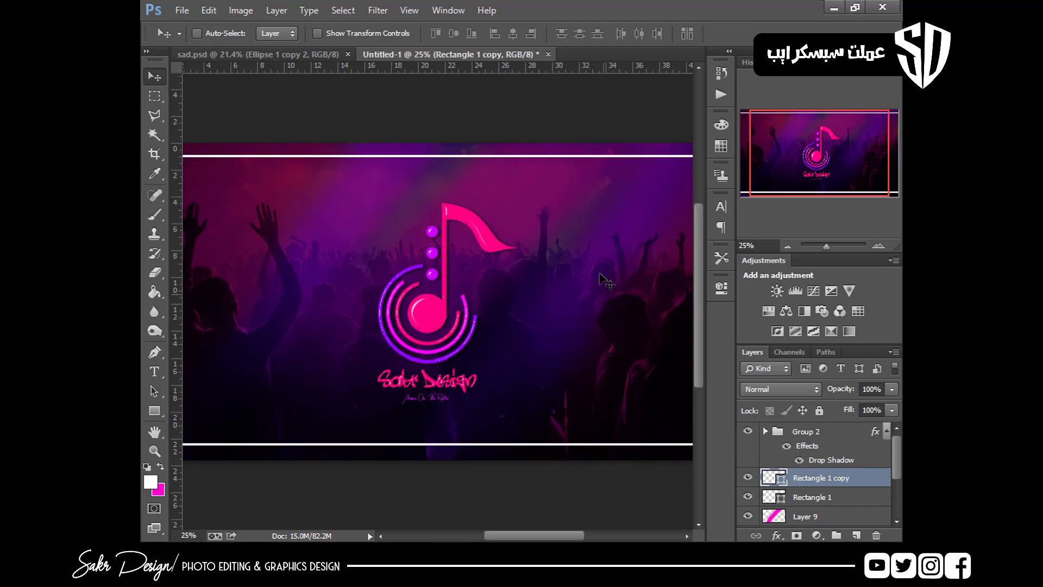
left_click(834, 504, "ctrl")
key("ctrl+e")
Add a Drop Shadow effect to the merged white lines
left_click(777, 535)
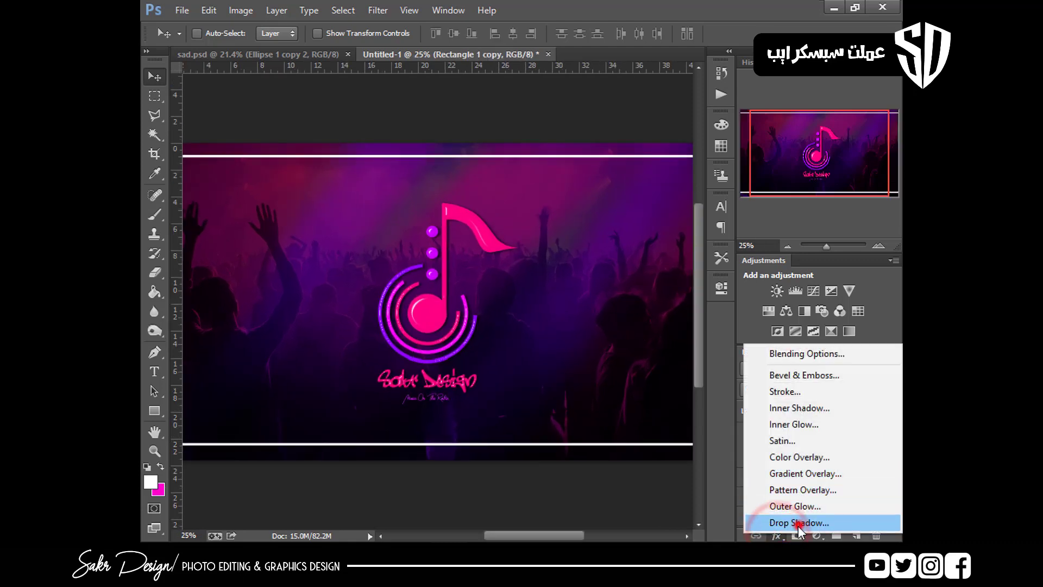
left_click(797, 523)
left_click_drag(752, 332, 768, 330)
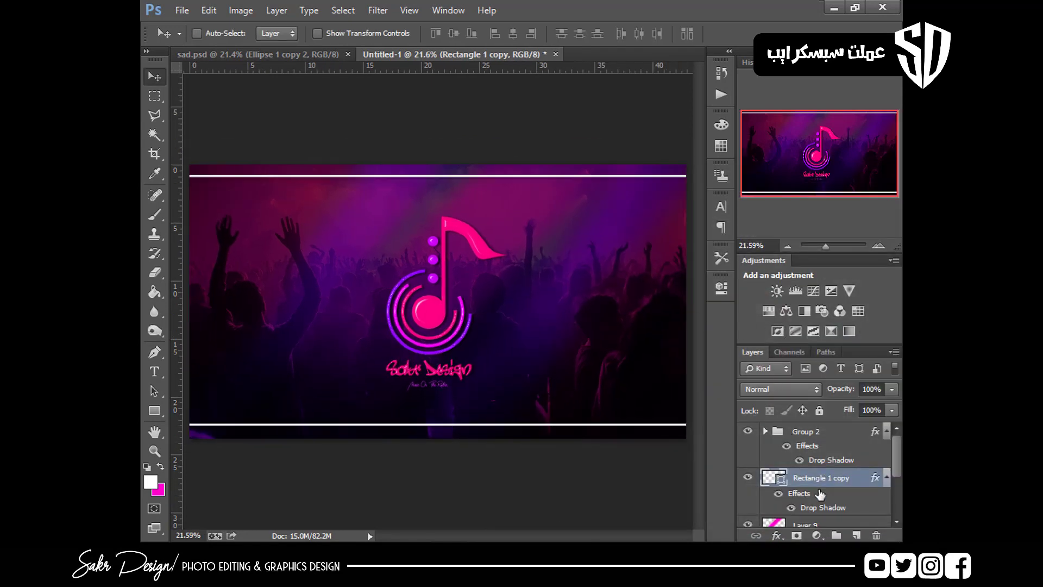
Lower the opacity of Layer 9, Layer 8 copy and Layer 8 together to 55%
left_click(811, 519)
scroll(862, 470, "down", 3)
left_click(830, 473, "shift")
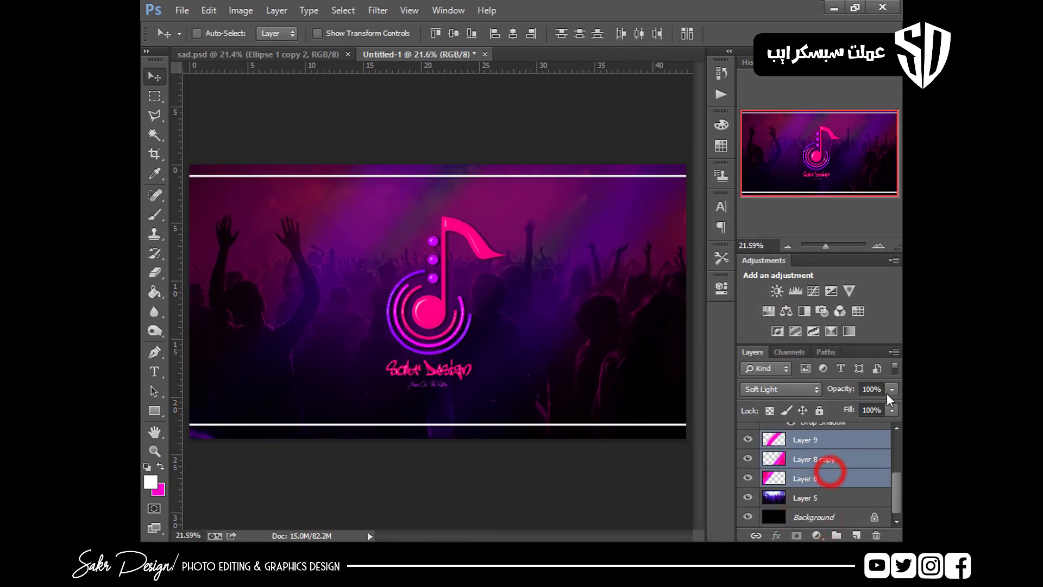
left_click_drag(891, 389, 858, 409)
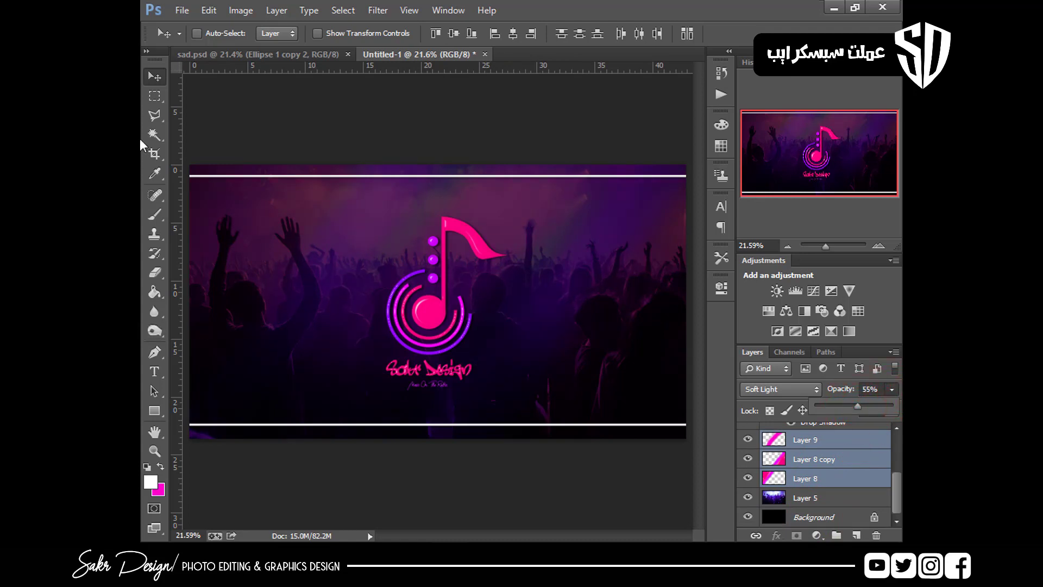
left_click(151, 82)
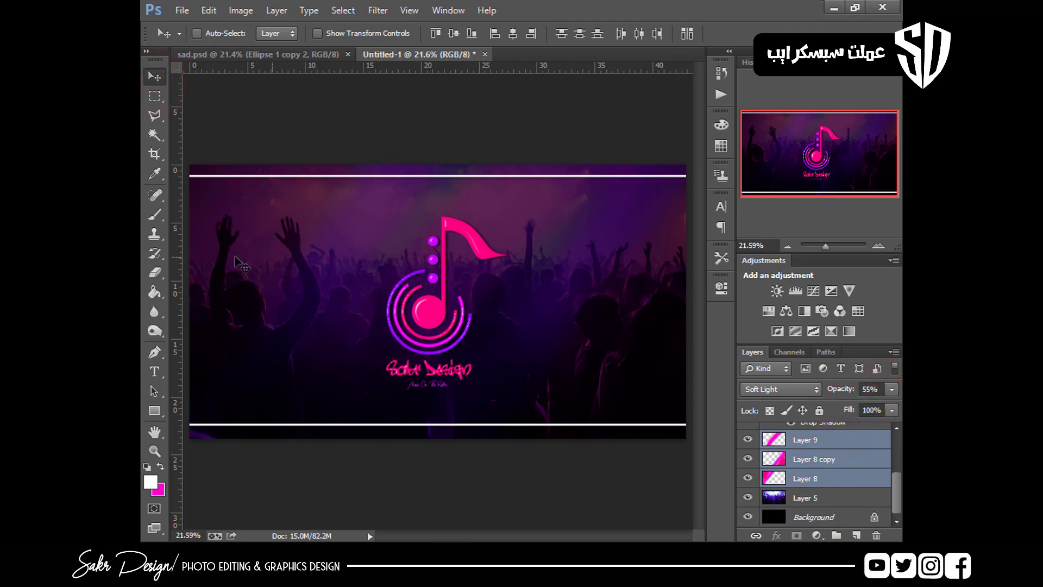
Create a new layer above Layer 9 and set the Brush's foreground colour to black
left_click(154, 214)
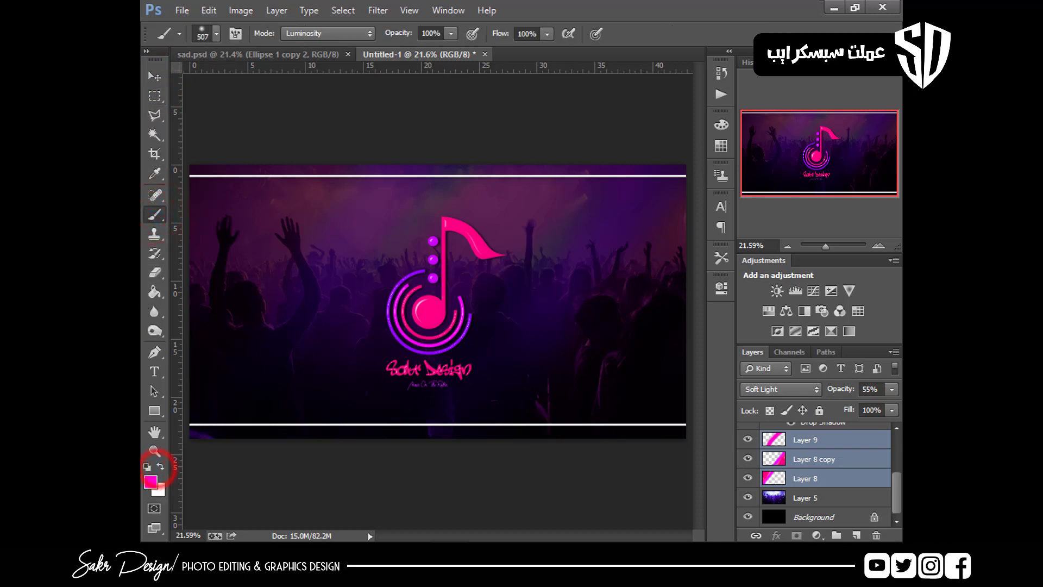
left_click(855, 535)
left_click(154, 488)
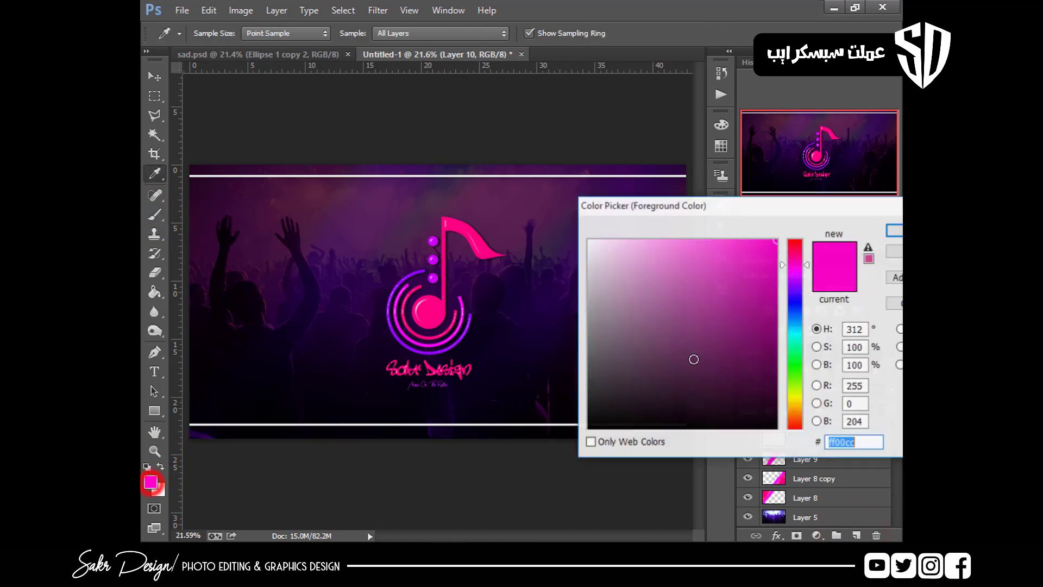
mouse_move(691, 342)
left_mouse_down()
mouse_move(715, 268)
mouse_move(761, 305)
mouse_move(785, 358)
mouse_move(776, 399)
mouse_move(804, 461)
left_mouse_up()
key("Return")
Paint a soft black diagonal stroke behind the logo on the new layer and reduce the layer's fill to 47%
mouse_move(374, 263)
left_mouse_down()
mouse_move(422, 283)
mouse_move(390, 262)
mouse_move(407, 261)
mouse_move(347, 306)
mouse_move(303, 389)
mouse_move(393, 234)
mouse_move(385, 323)
mouse_move(341, 371)
mouse_move(422, 184)
mouse_move(344, 349)
left_mouse_up()
key("ctrl+z")
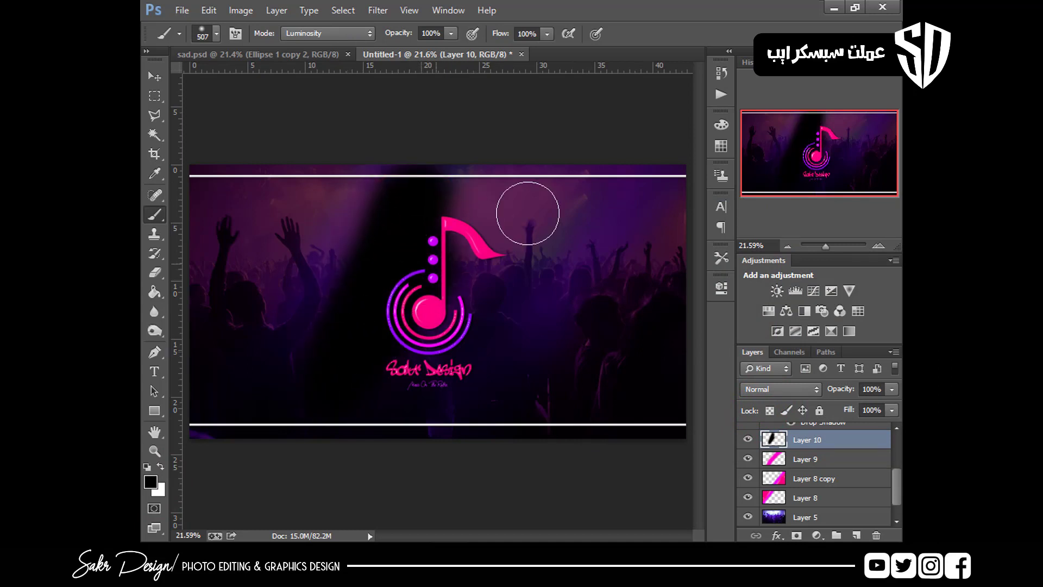
mouse_move(550, 225)
left_mouse_down()
mouse_move(509, 219)
mouse_move(481, 286)
left_mouse_up()
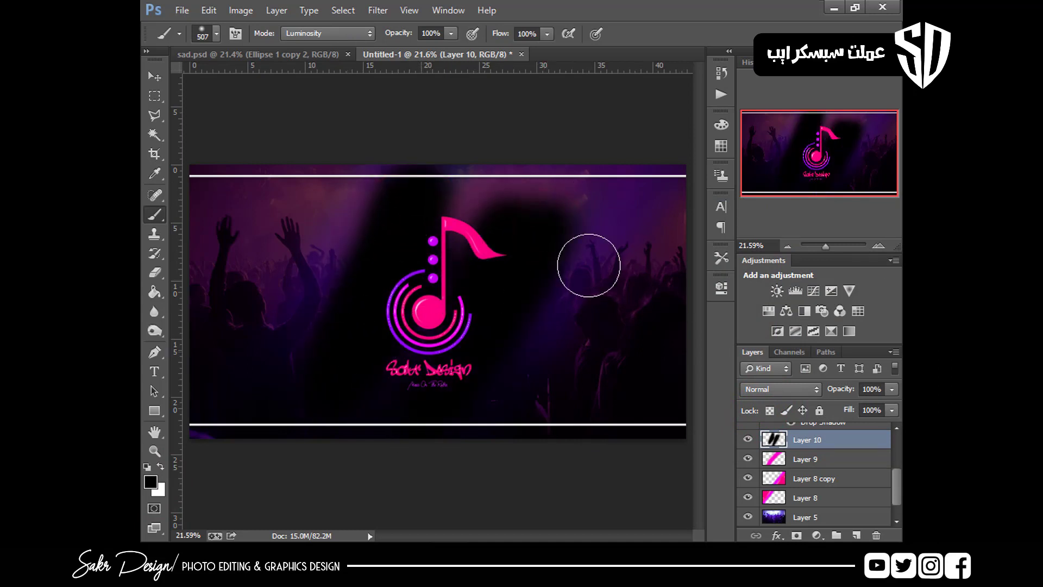
key("ctrl+z")
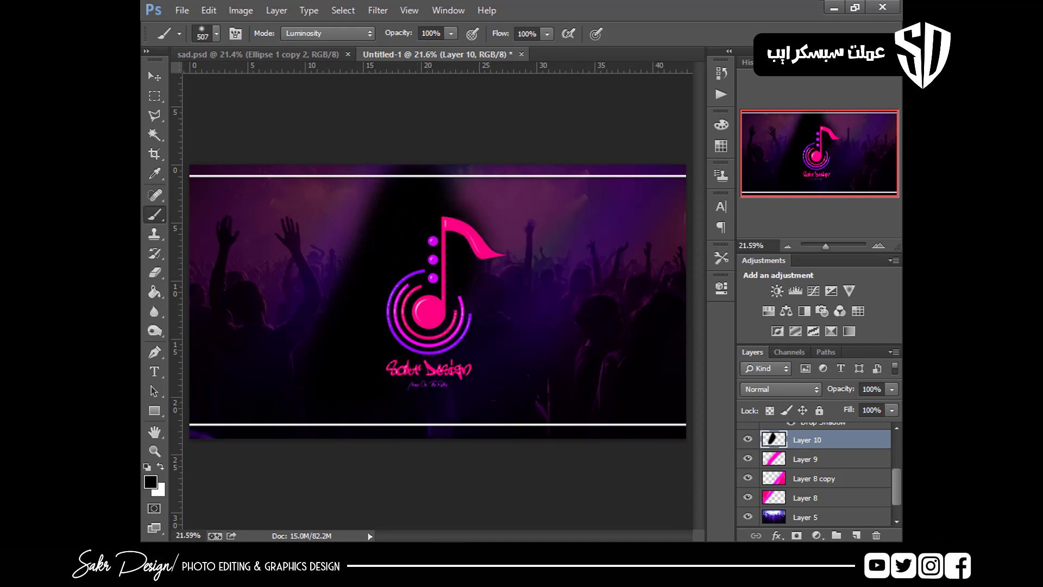
left_click(891, 413)
left_click(839, 426)
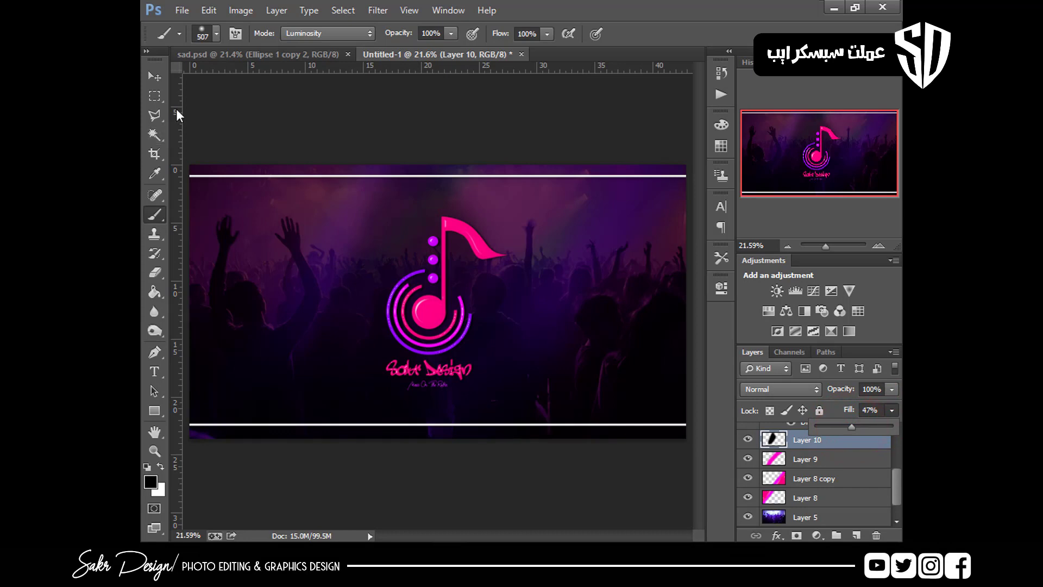
Try other positions for the black diagonal stroke and delete its layer
key("ctrl+minus")
left_click(155, 76)
left_click_drag(297, 206, 312, 332)
mouse_move(399, 392)
left_mouse_down()
mouse_move(565, 388)
mouse_move(592, 327)
left_mouse_up()
mouse_move(604, 318)
left_mouse_down()
mouse_move(634, 276)
mouse_move(614, 246)
mouse_move(605, 245)
mouse_move(601, 282)
mouse_move(625, 359)
mouse_move(648, 358)
left_mouse_up()
key("Delete")
Try painting black behind the logo directly on Layer 9 at reduced opacity, and undo the painting
key("ctrl+plus")
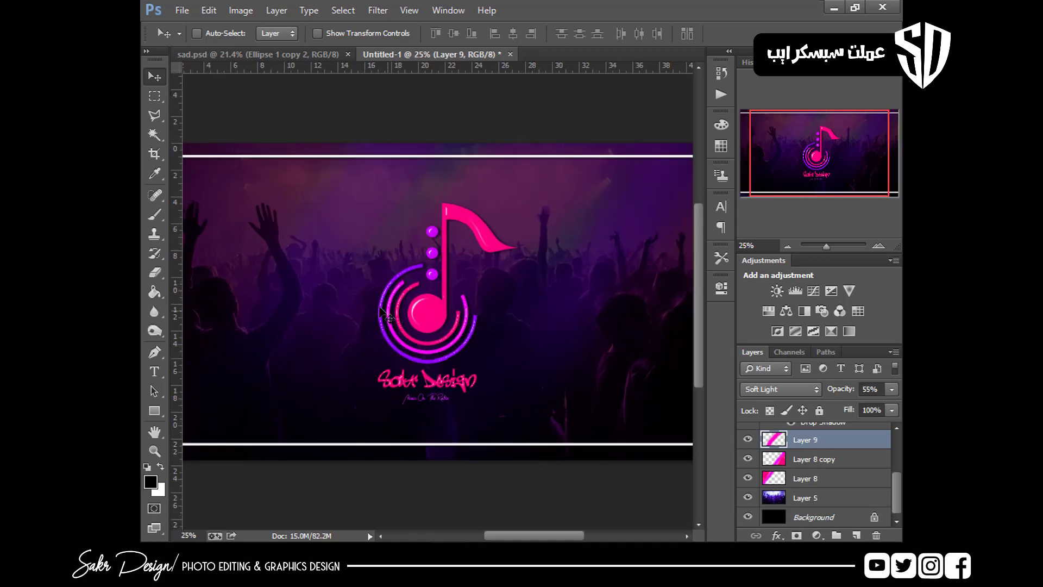
left_click(158, 218)
mouse_move(441, 250)
left_mouse_down()
mouse_move(416, 322)
mouse_move(437, 263)
mouse_move(451, 289)
left_mouse_up()
key("ctrl+minus")
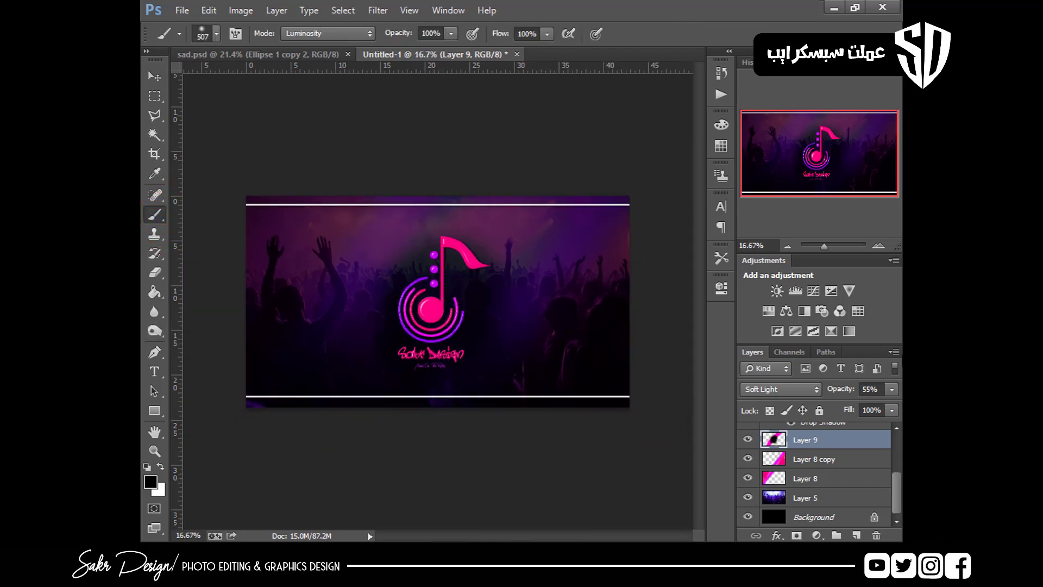
left_click(892, 386)
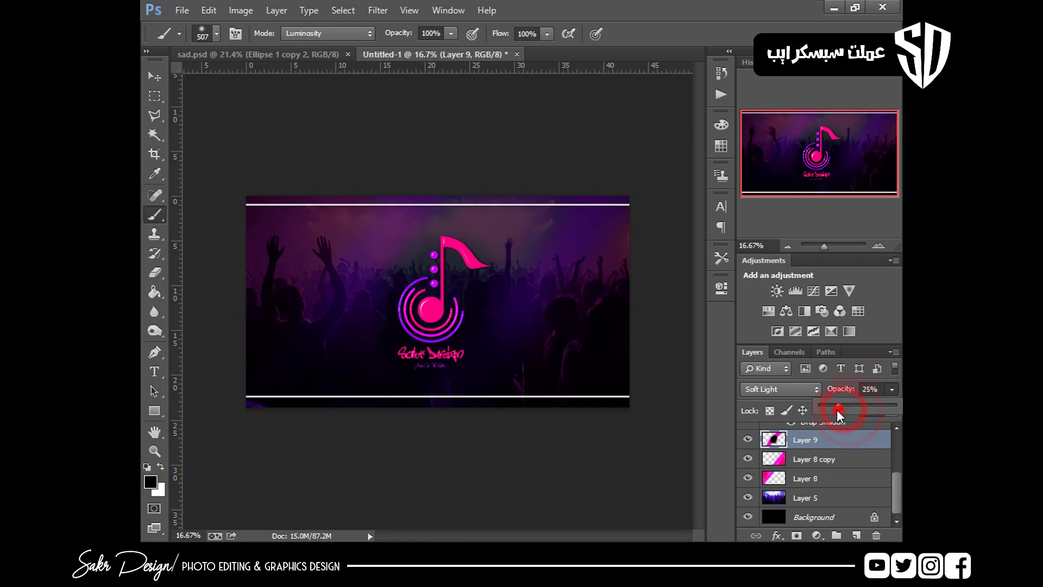
key("Escape")
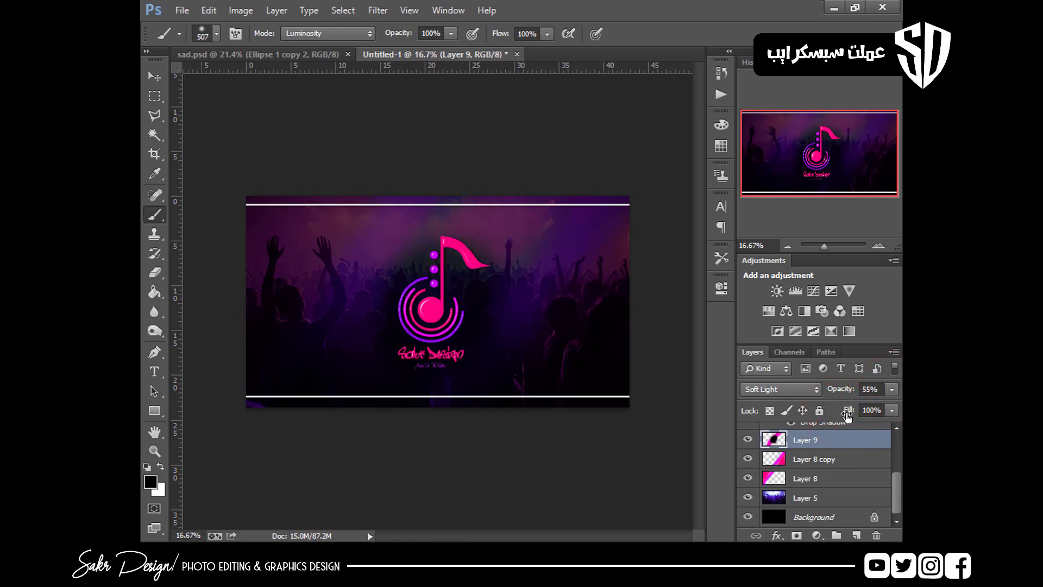
key("ctrl+z")
Paint a soft black shade around the logo on a new layer above Layer 9 and set its opacity to 25%
left_click(857, 535)
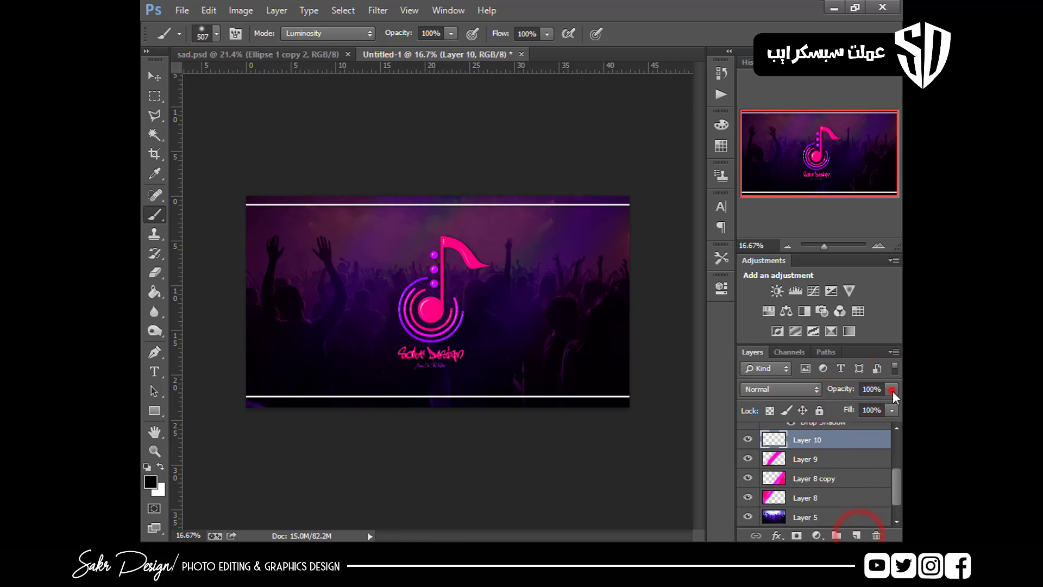
left_click(418, 304)
mouse_move(425, 322)
left_mouse_down()
mouse_move(450, 312)
mouse_move(409, 350)
mouse_move(464, 247)
left_mouse_up()
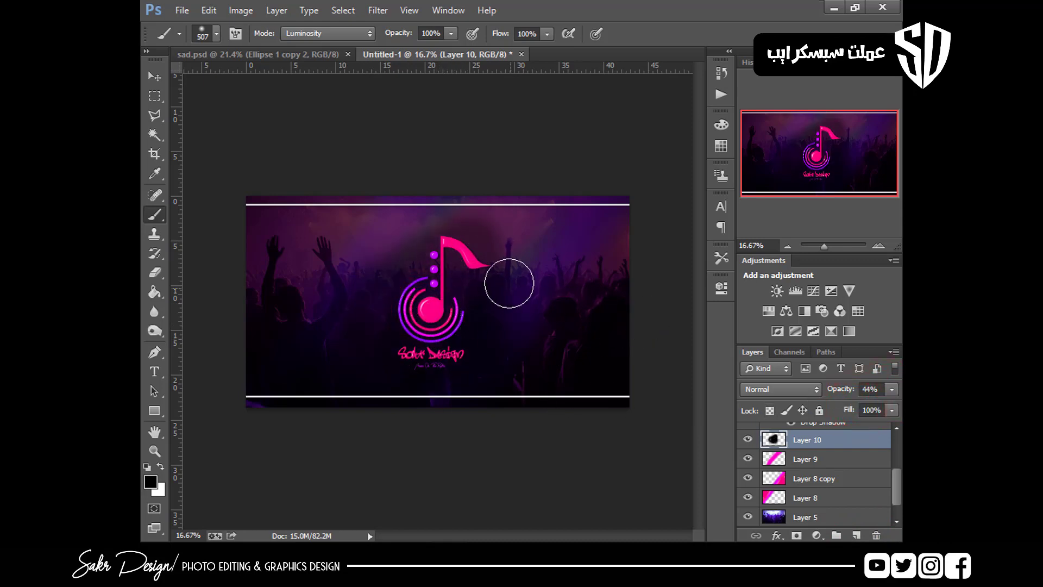
key("ctrl+z")
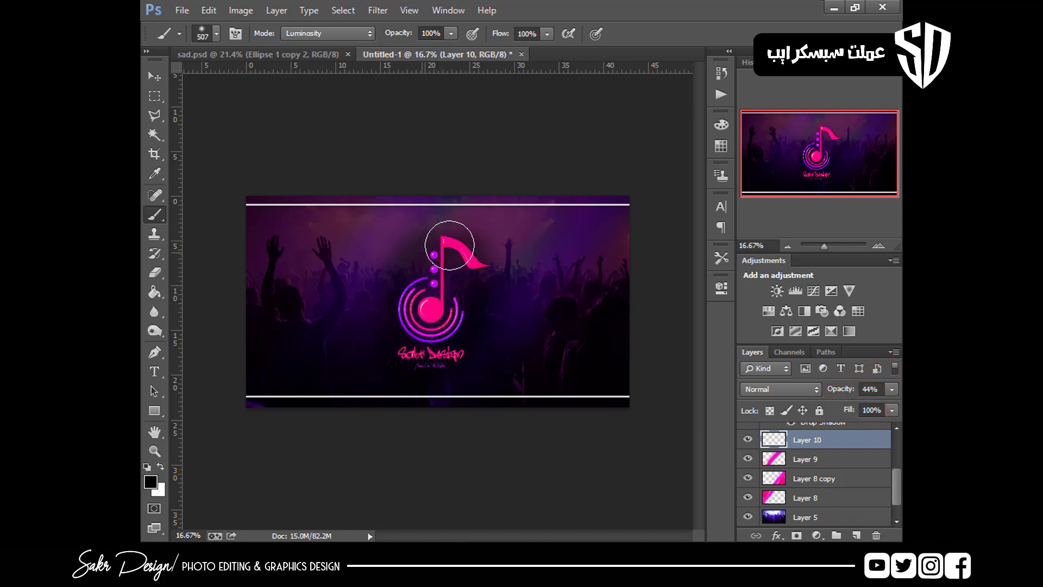
key("ctrl+z")
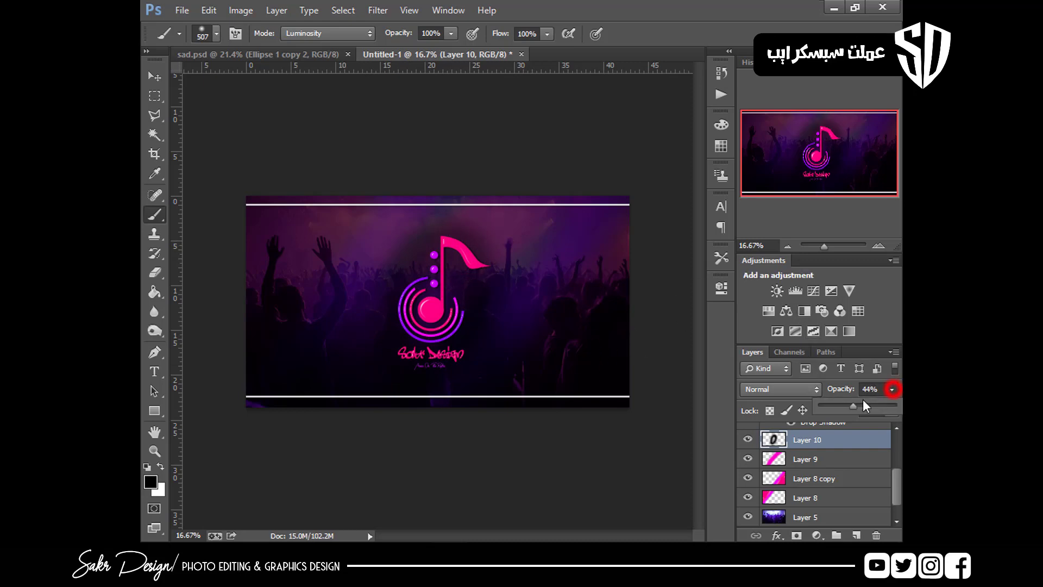
left_click_drag(863, 406, 841, 405)
Examine the shaded logo and the whole composition up close and in full
key("ctrl+plus")
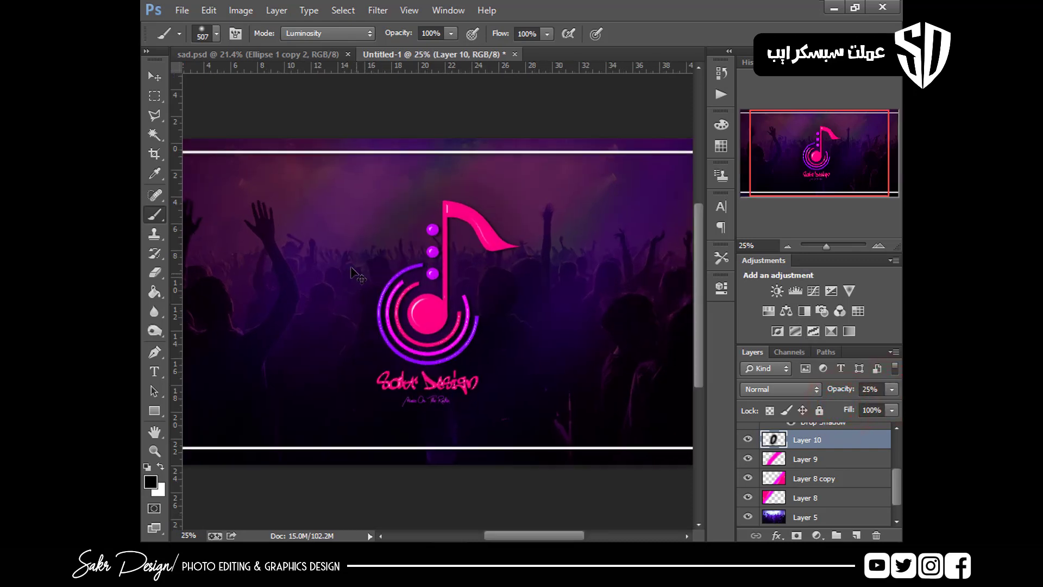
key("ctrl+0")
key("ctrl+plus")
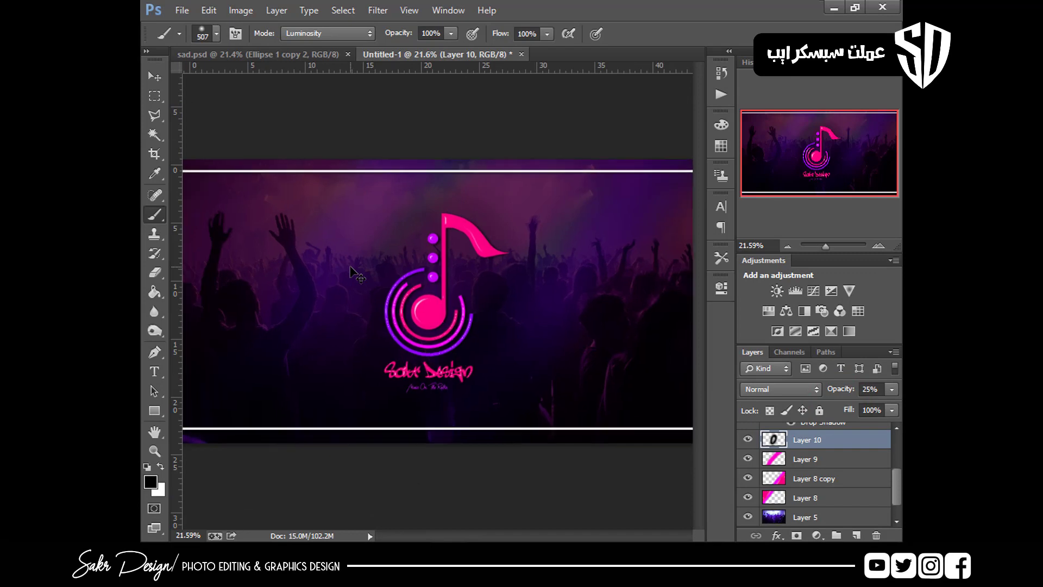
key("ctrl+0")
key("ctrl+semicolon")
key("ctrl+semicolon")
key("ctrl+semicolon")
key("ctrl+semicolon")
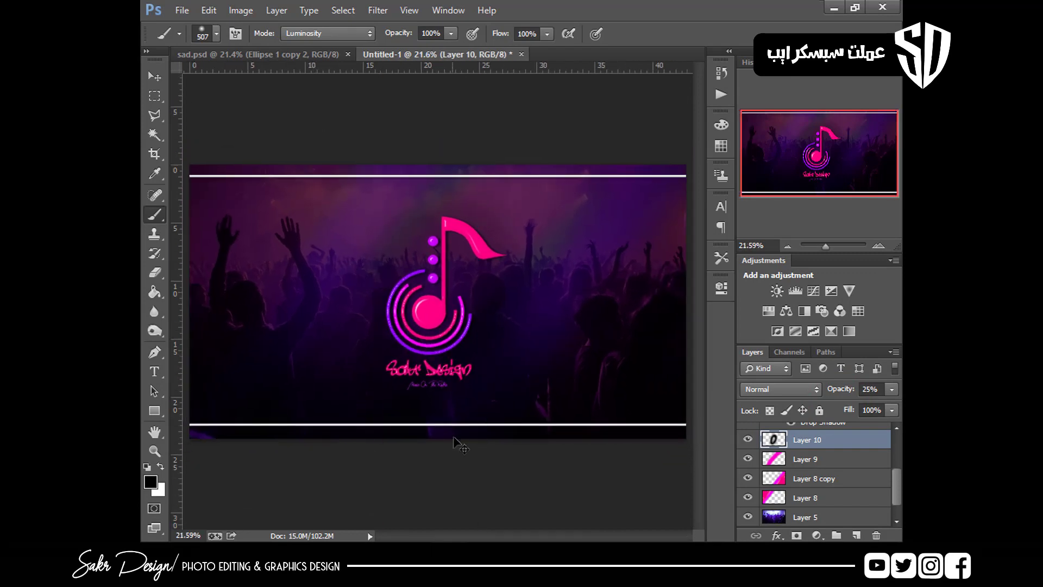
key("v")
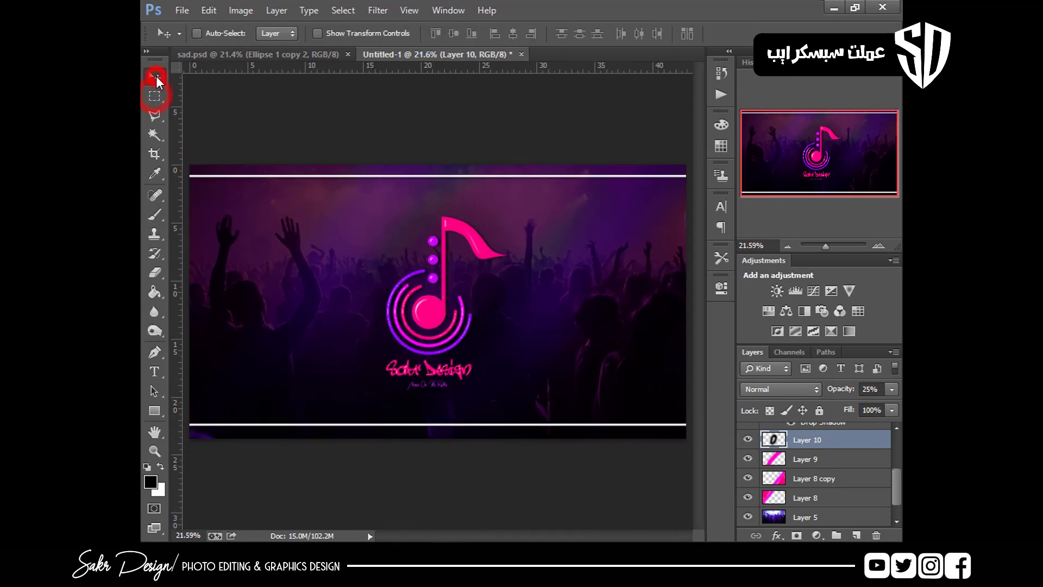
key("ctrl+plus")
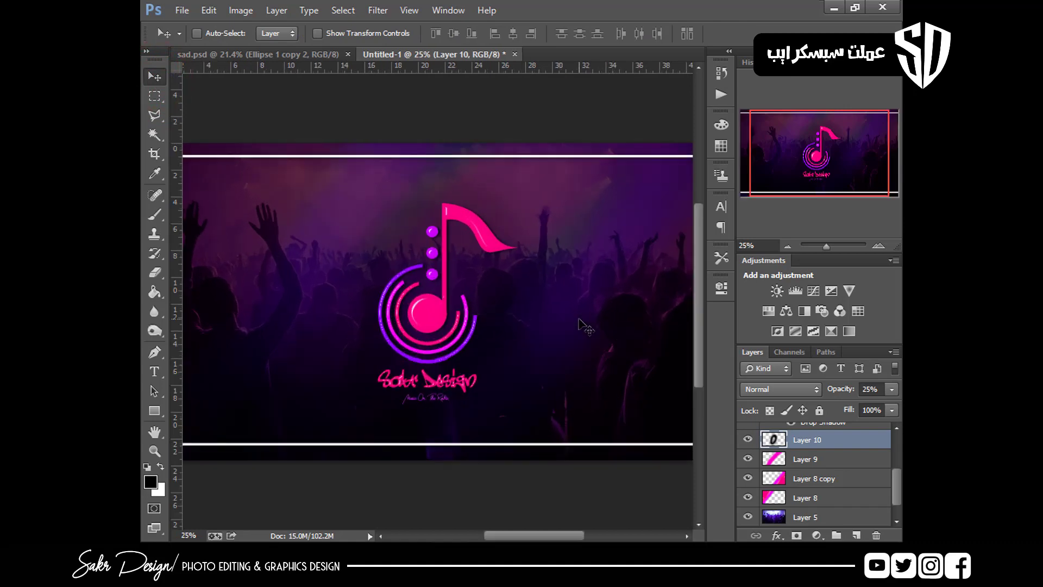
key("ctrl+0")
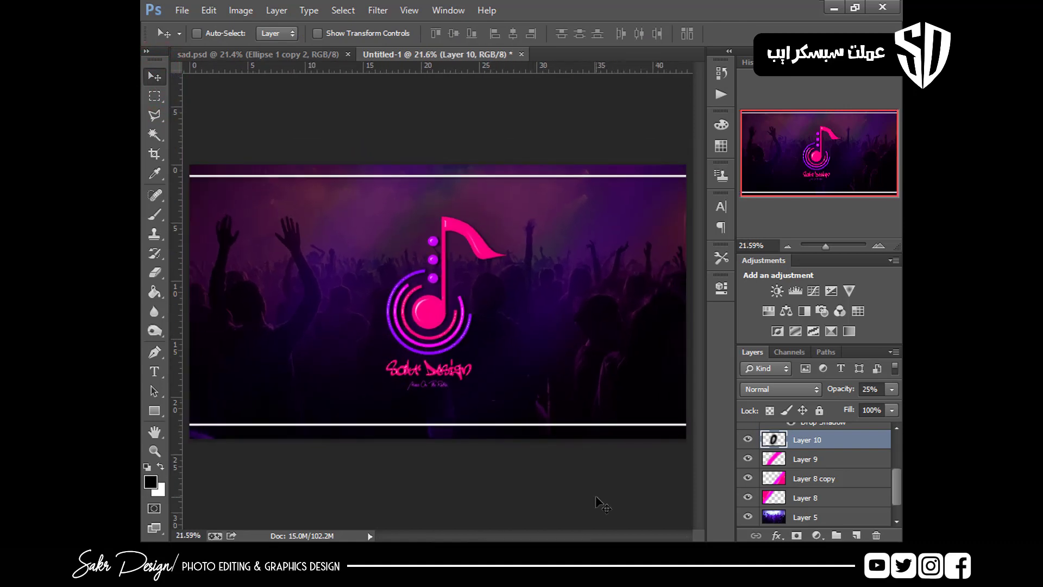
key("ctrl+plus")
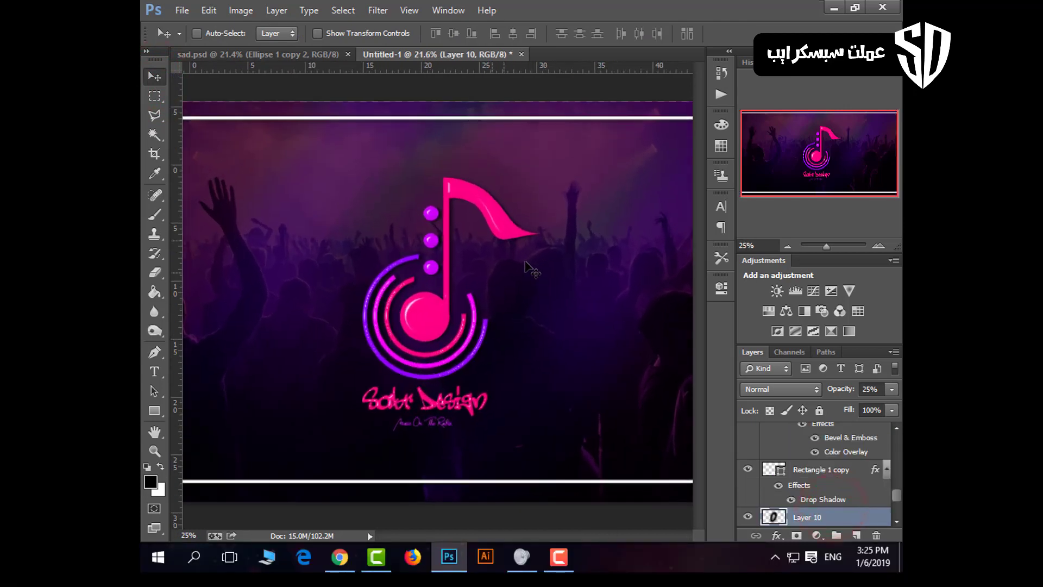
left_click_drag(540, 230, 484, 321)
key("ctrl+plus")
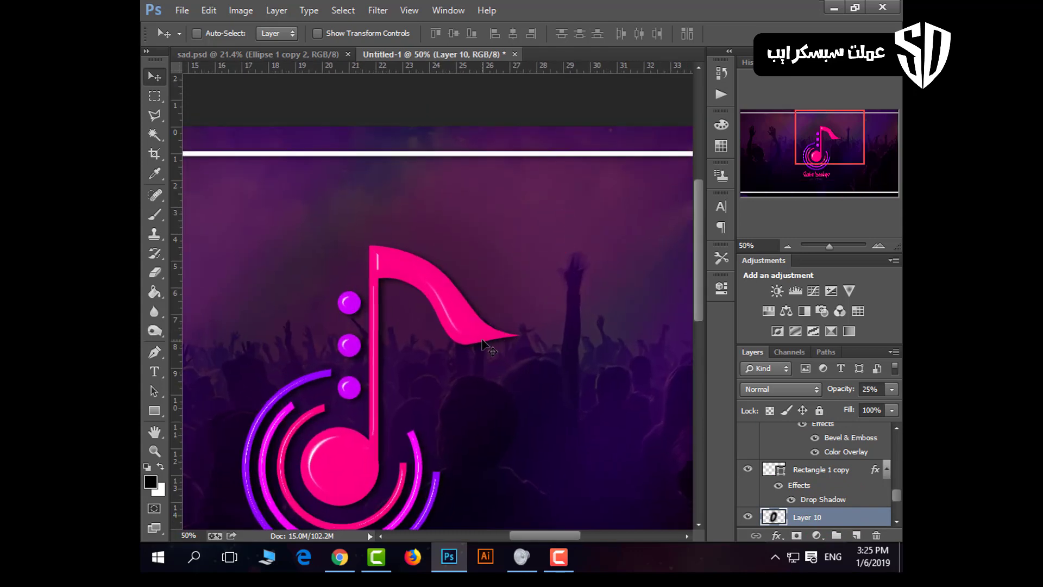
key("ctrl+t")
right_click(492, 324)
left_click(538, 178)
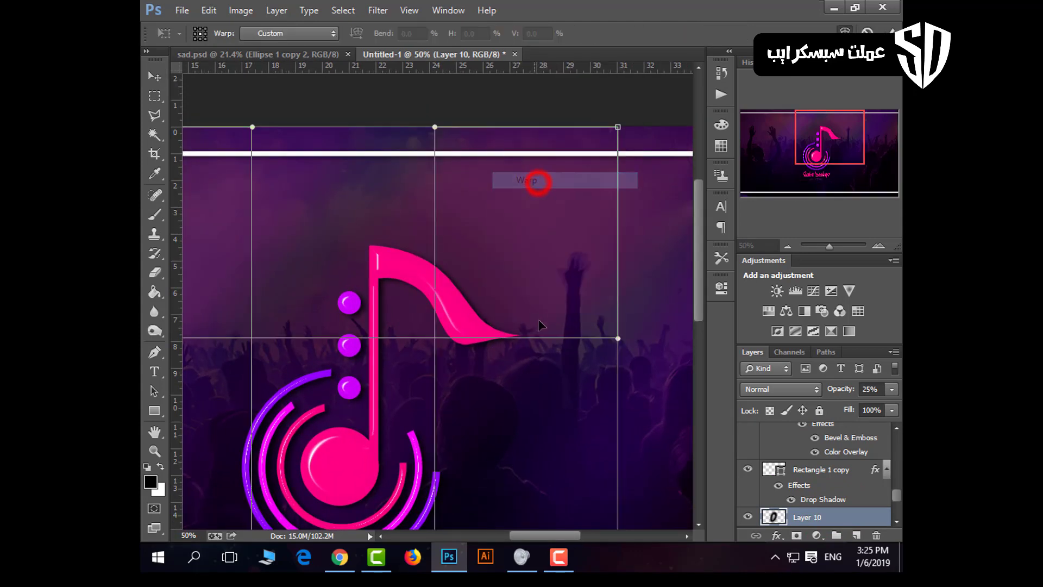
left_click_drag(616, 359, 617, 387)
key("Return")
Warp the musical note on Layer 1 so the tip of its flag bends slightly downward
right_click(469, 319)
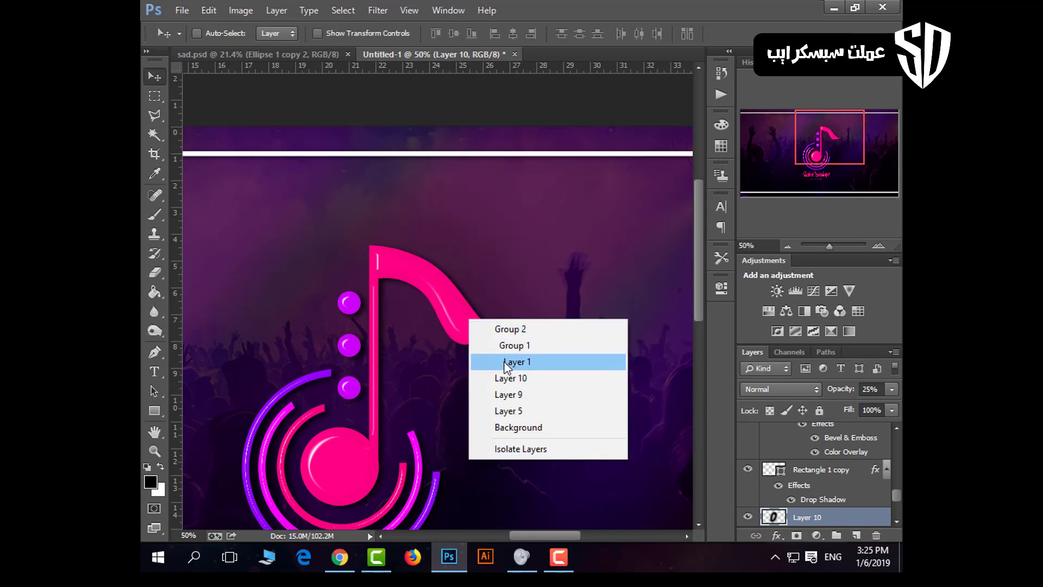
left_click(508, 361)
key("ctrl+t")
right_click(479, 326)
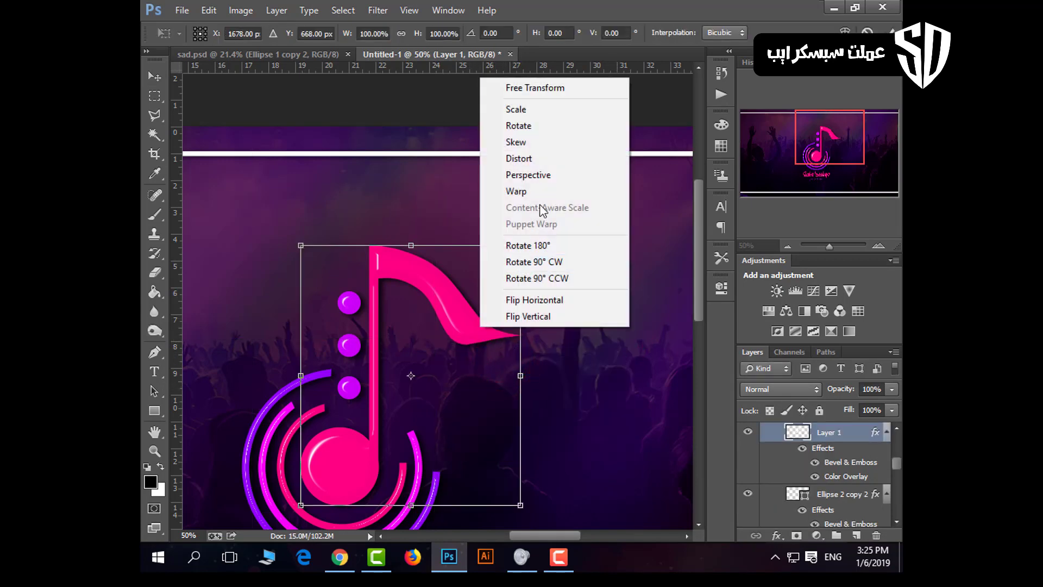
left_click(529, 188)
left_click_drag(521, 332, 521, 375)
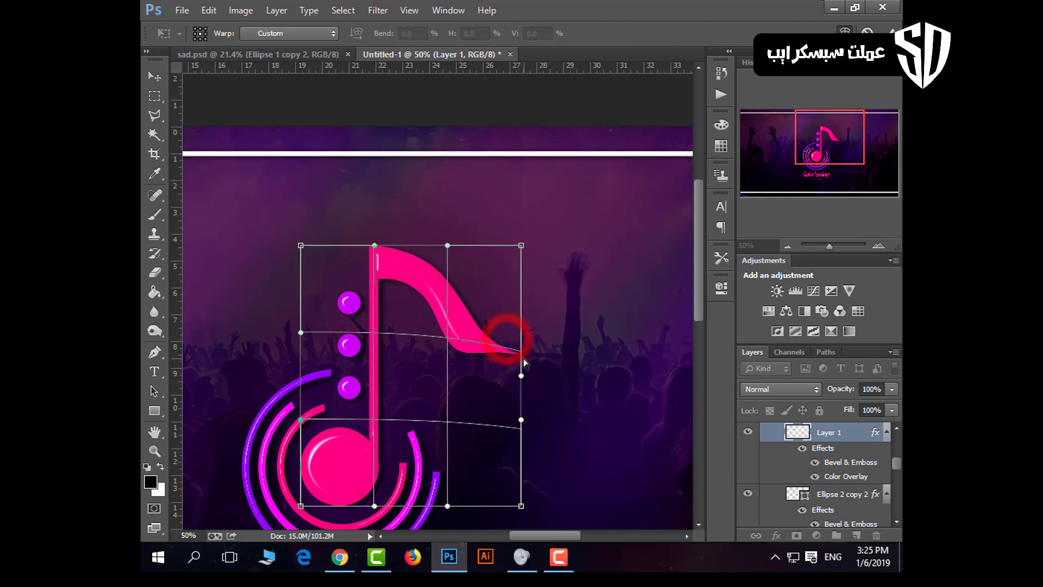
key("Return")
left_click(151, 89)
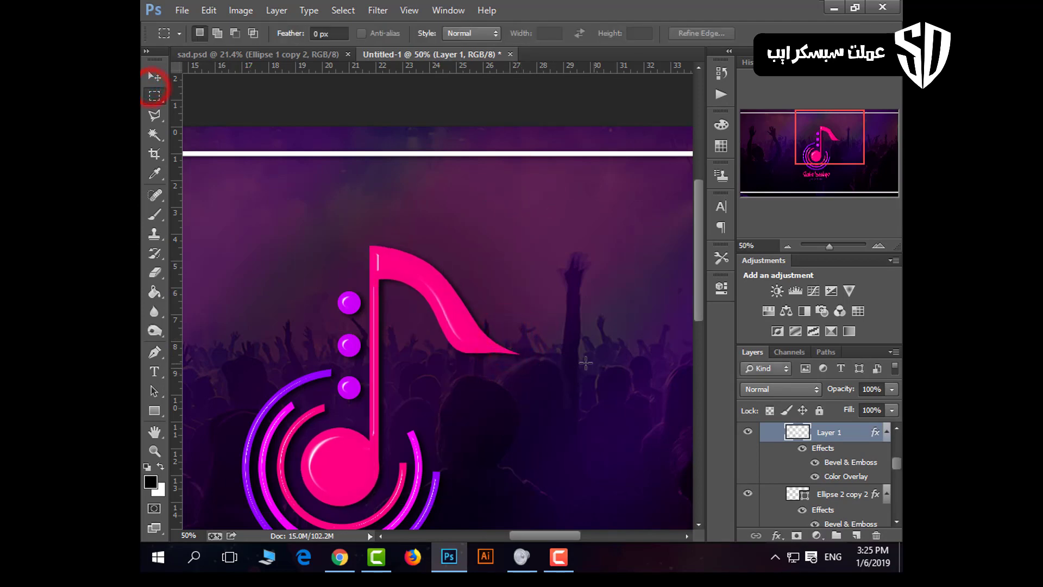
left_click_drag(539, 356, 435, 402)
left_click_drag(508, 389, 555, 391)
left_click(566, 386)
key("ctrl+minus")
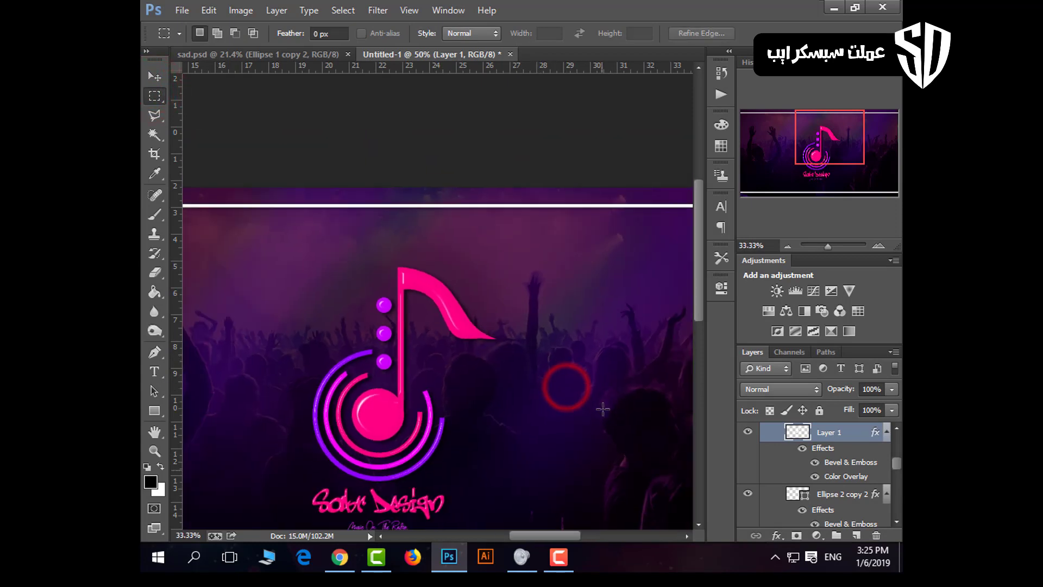
key("ctrl+0")
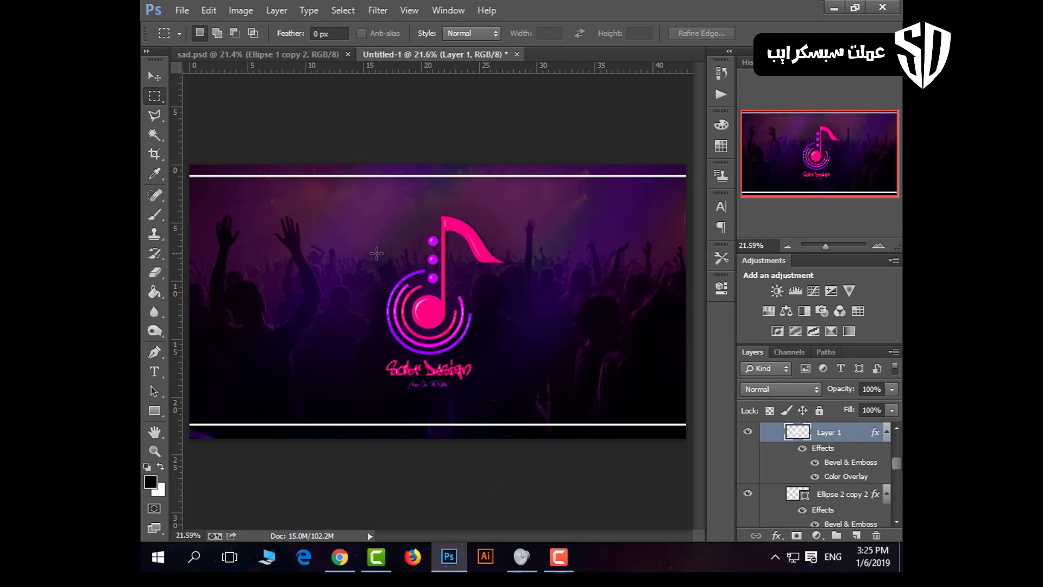
left_click(156, 78)
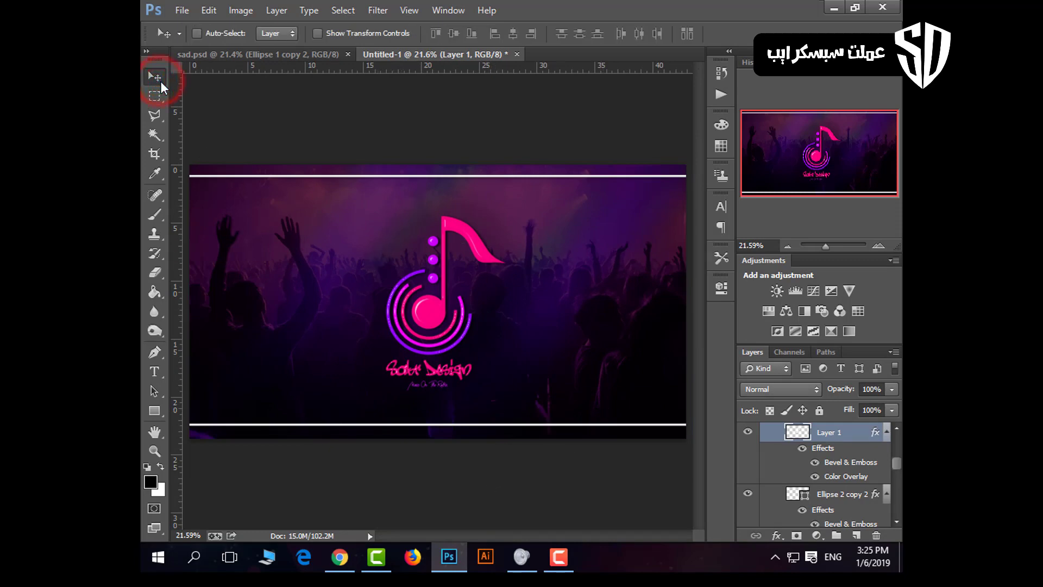